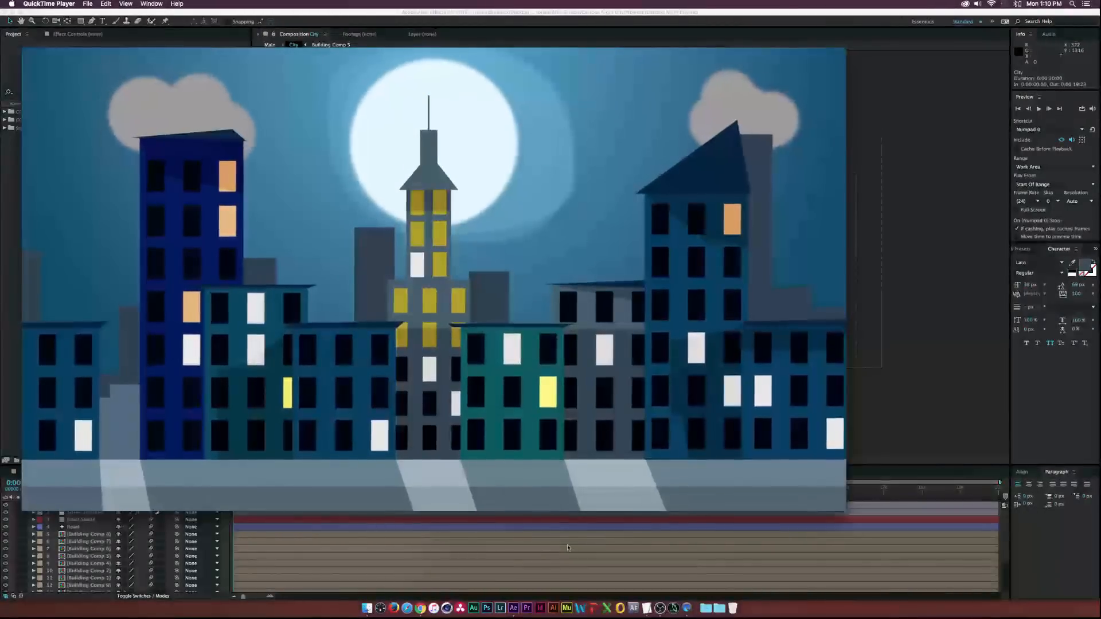
{"action": "mouse_move", "coordinate": [459, 433]}
{"action": "left_click_drag", "start_coordinate": [459, 433], "coordinate": [404, 436]}
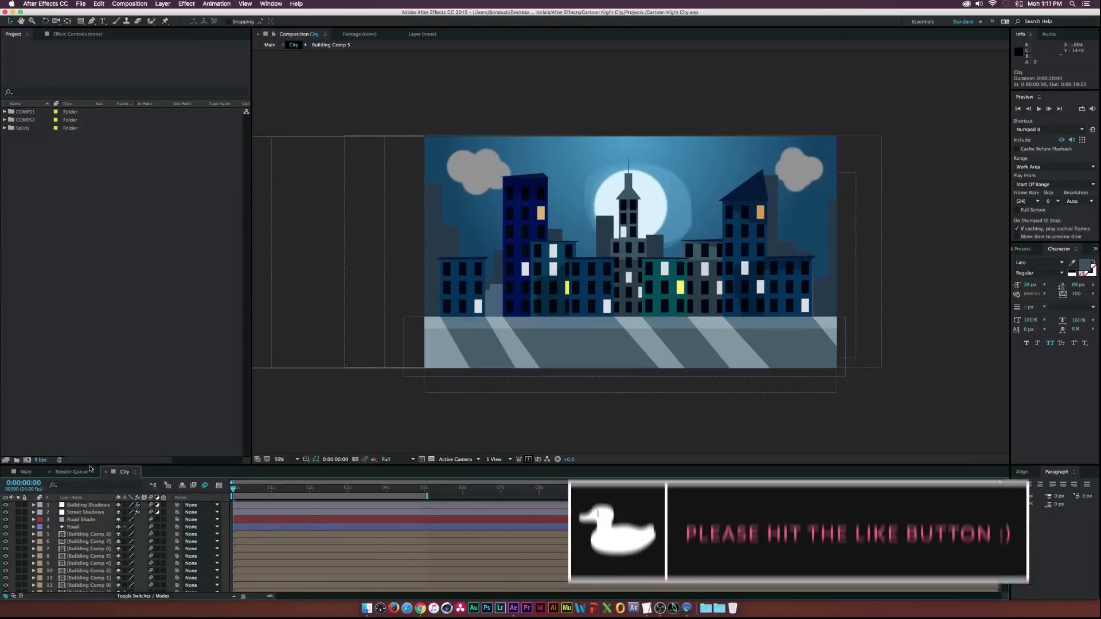
Create a 1920 x 1080 composition named Main 2 at 24 fps with a duration of 0:00:10:00
{"action": "left_click", "coordinate": [27, 460]}
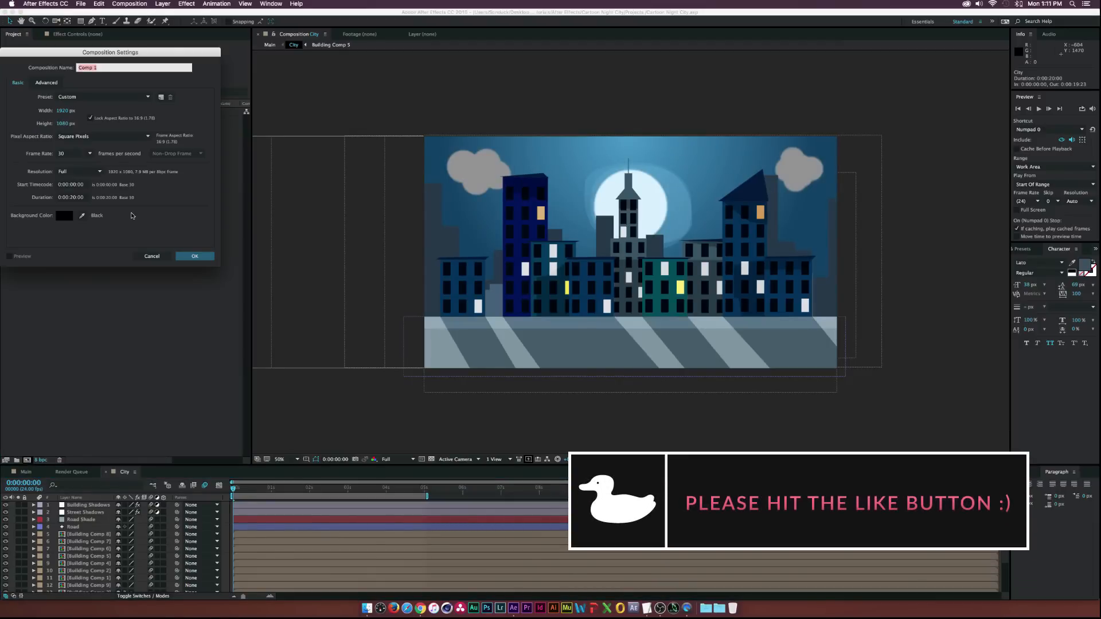
{"action": "type", "text": "Main 2"}
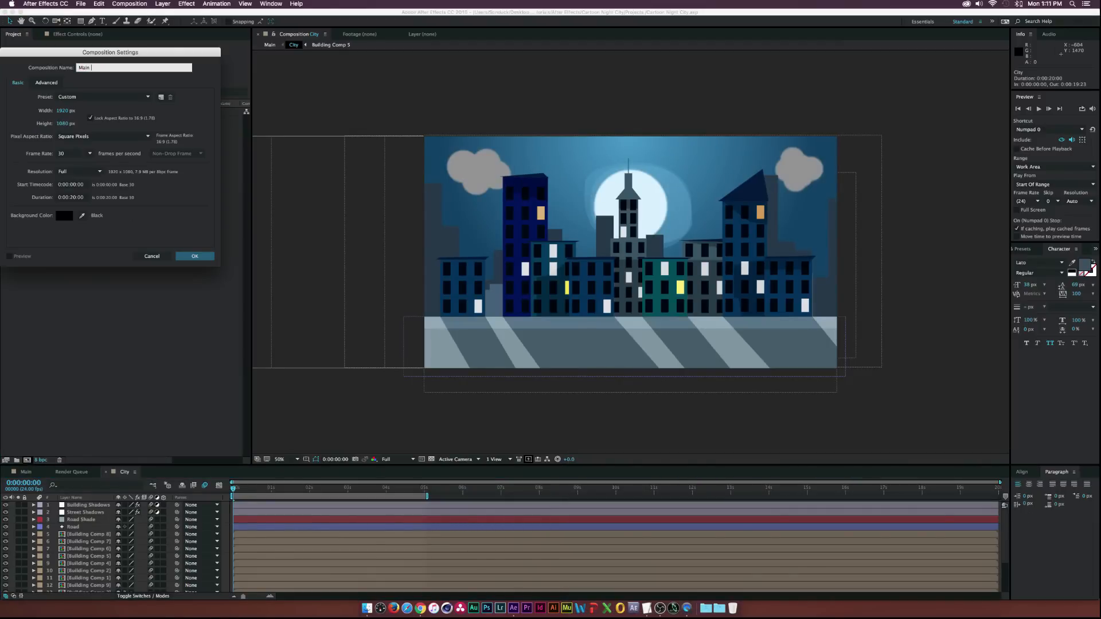
{"action": "left_click", "coordinate": [89, 153]}
{"action": "left_click", "coordinate": [95, 194]}
{"action": "left_click", "coordinate": [89, 197]}
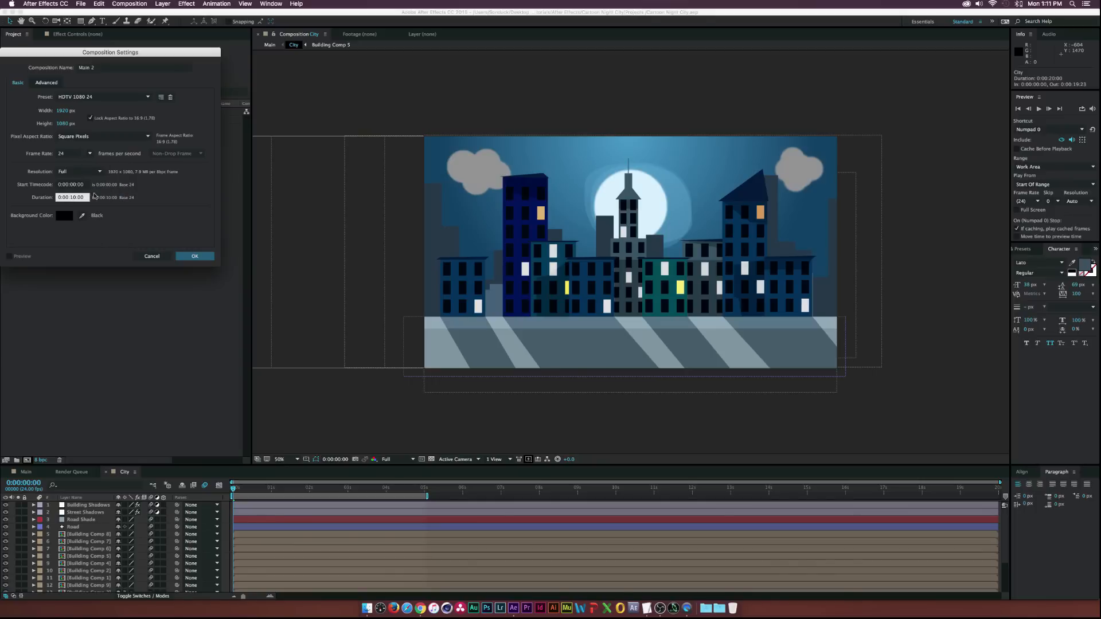
{"action": "left_click", "coordinate": [195, 256]}
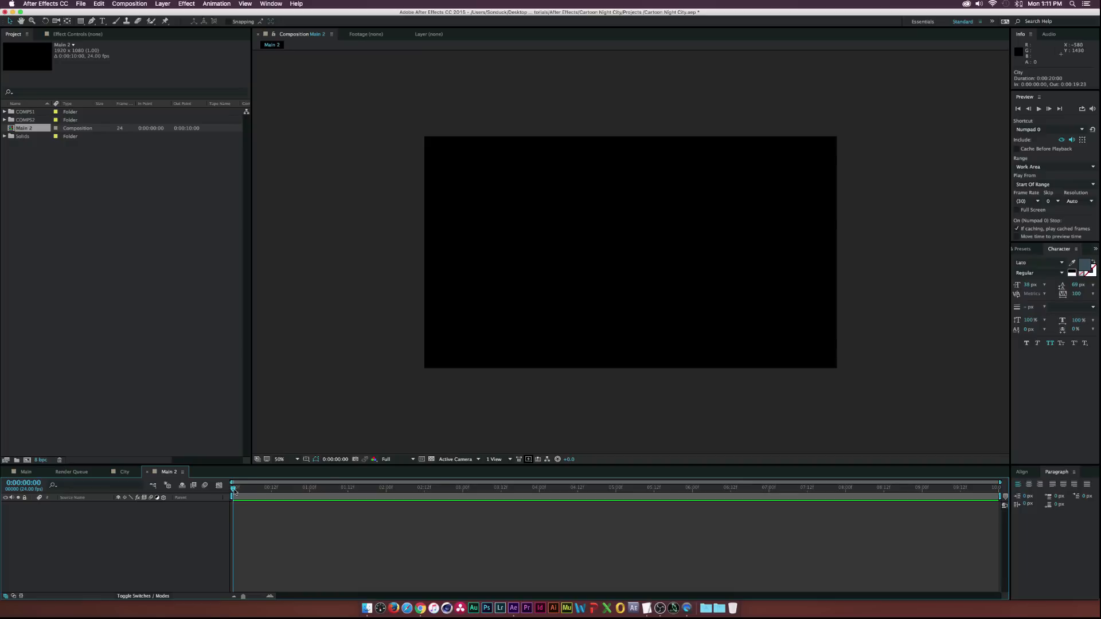
Add a full-frame black solid named BG to the Main 2 composition
{"action": "left_click", "coordinate": [163, 3]}
{"action": "mouse_move", "coordinate": [172, 21]}
{"action": "left_click", "coordinate": [321, 25]}
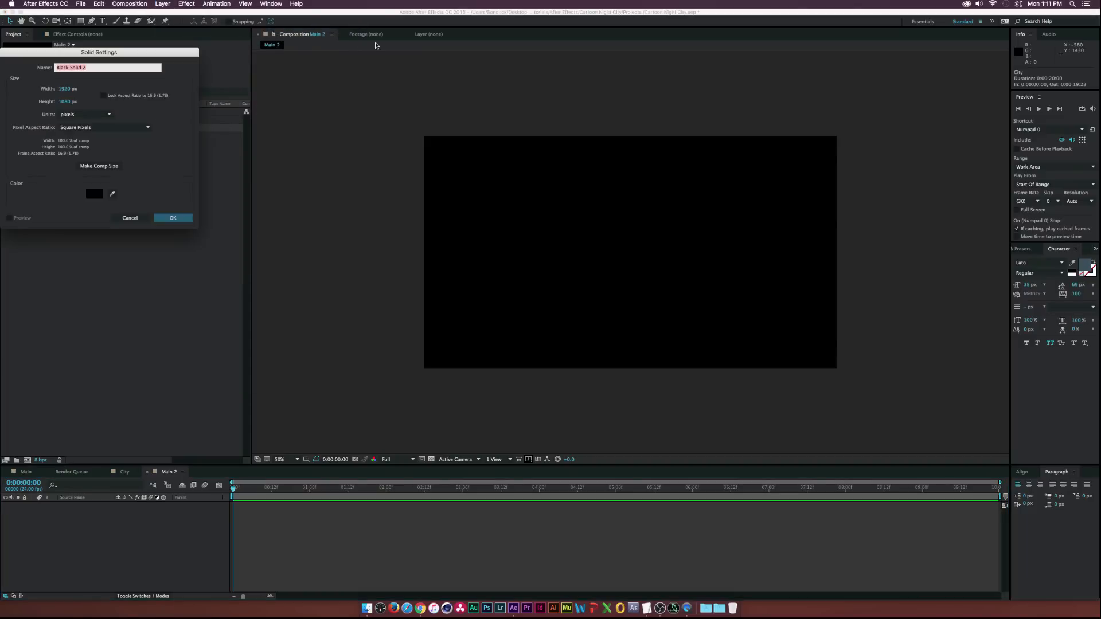
{"action": "type", "text": "BG"}
{"action": "left_click", "coordinate": [173, 218]}
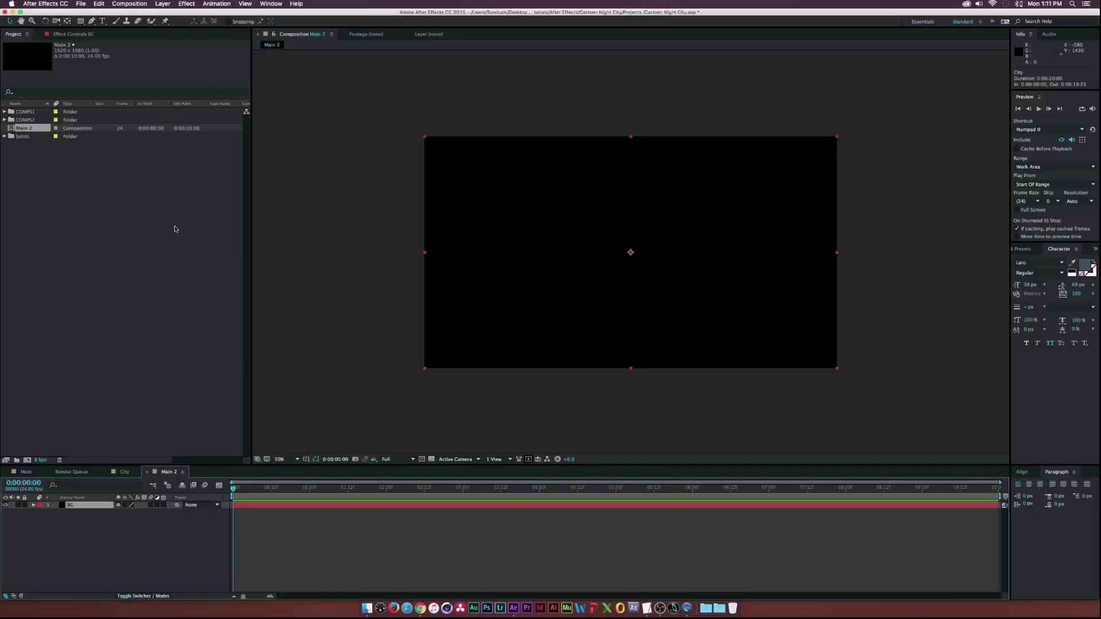
Apply a Gradient Ramp effect to the BG solid and set its shape to Radial Ramp
{"action": "left_click", "coordinate": [184, 4]}
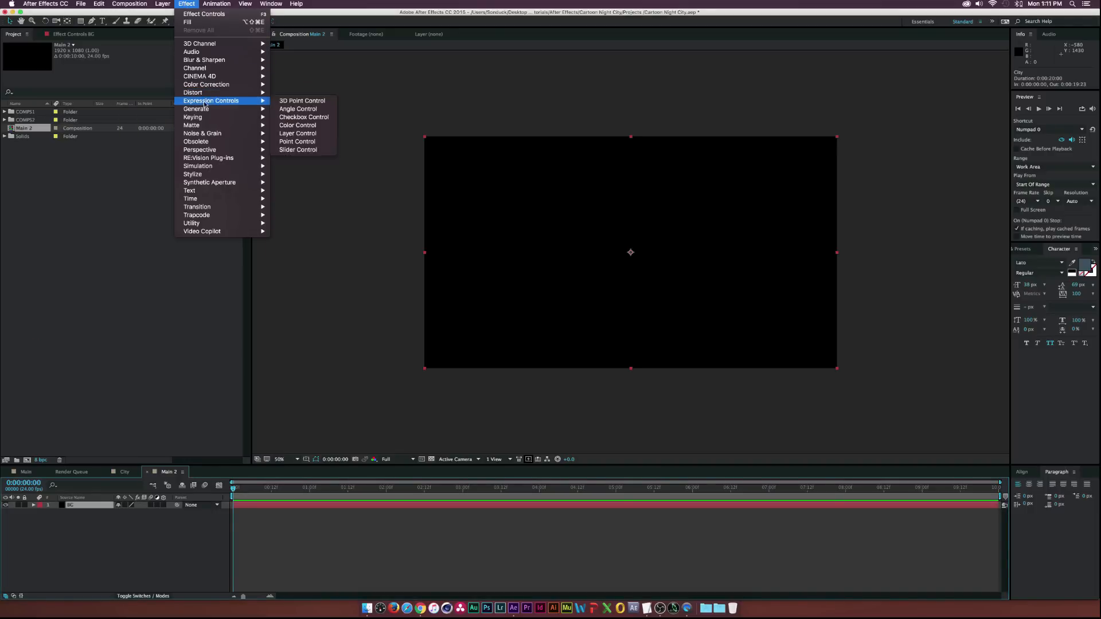
{"action": "mouse_move", "coordinate": [221, 114]}
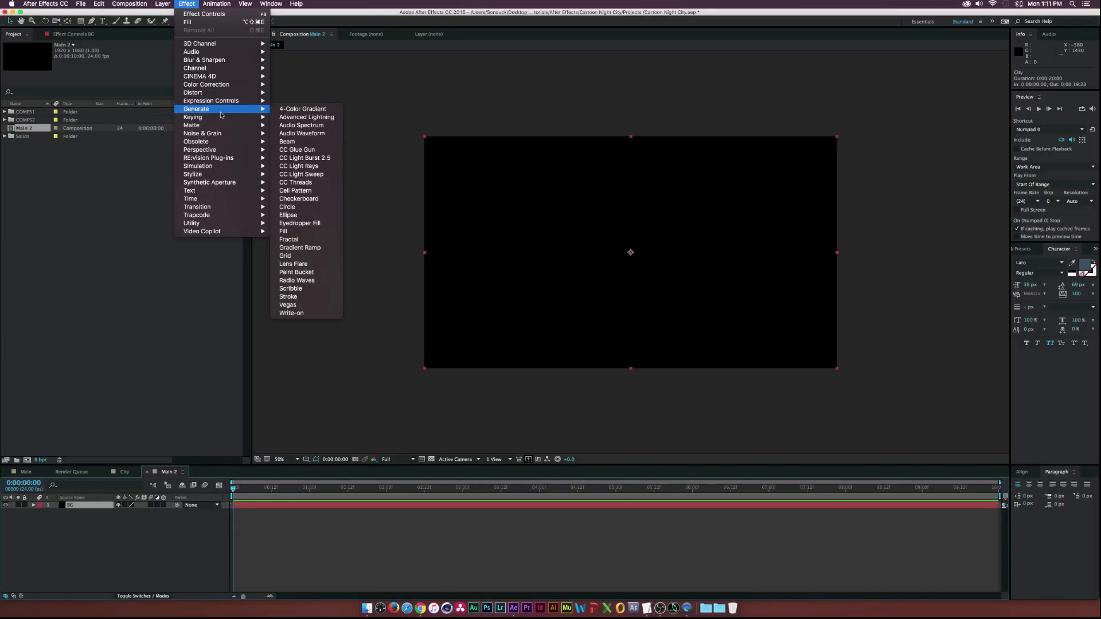
{"action": "left_click", "coordinate": [298, 247]}
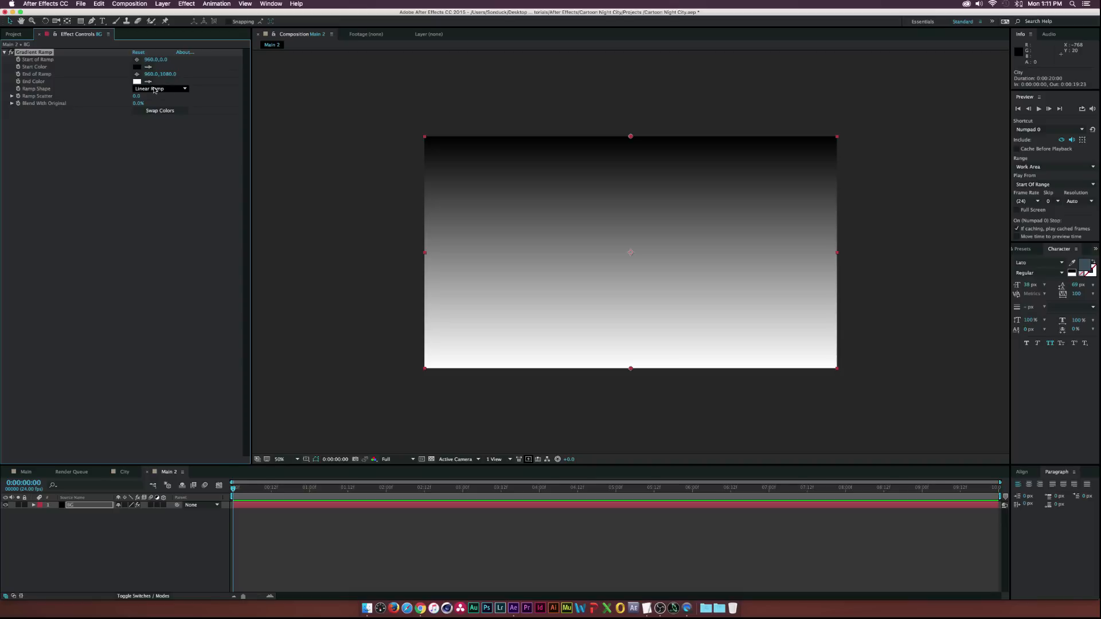
{"action": "left_click", "coordinate": [146, 90]}
{"action": "left_click", "coordinate": [150, 103]}
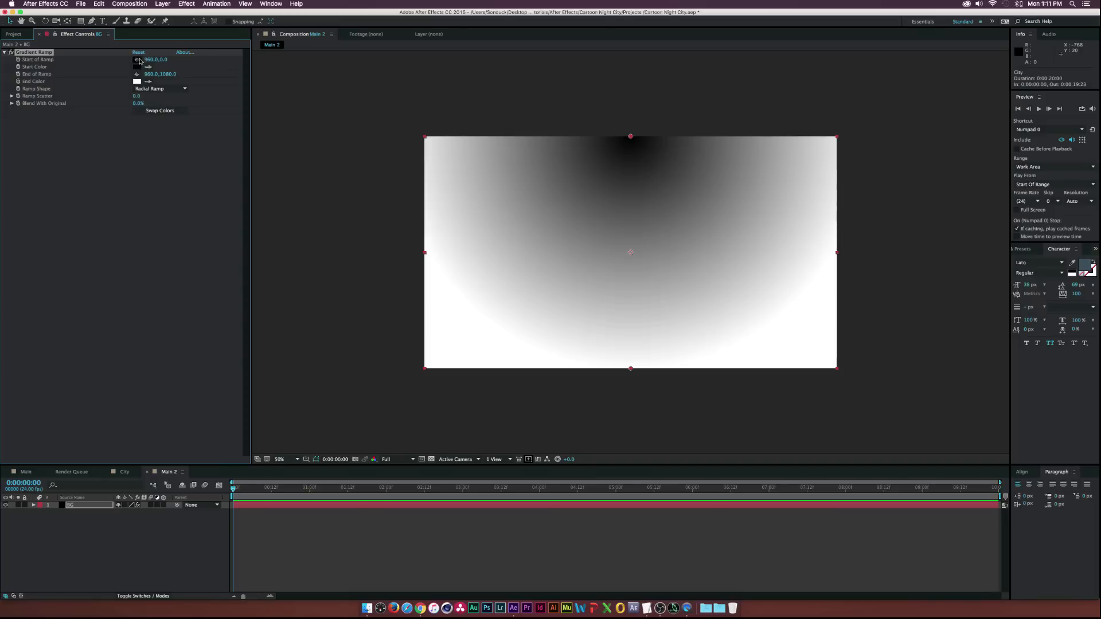
Set the gradient ramp's start color to a dark teal blue and its end color to a deep dark blue
{"action": "left_click", "coordinate": [138, 67]}
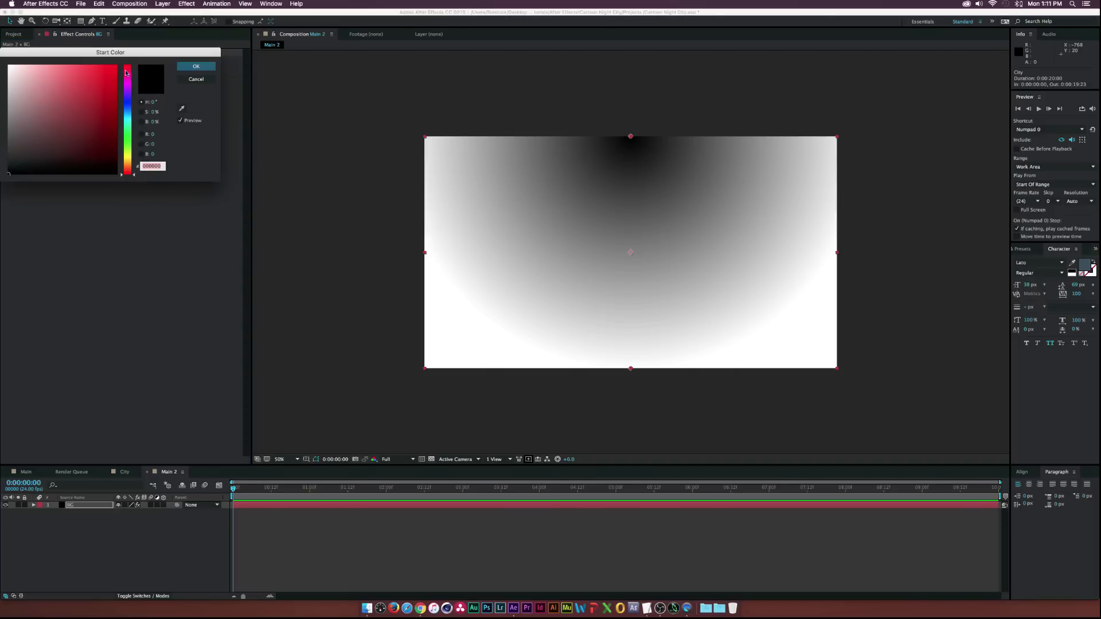
{"action": "left_click_drag", "start_coordinate": [124, 53], "coordinate": [169, 86]}
{"action": "left_click", "coordinate": [170, 147]}
{"action": "left_click_drag", "start_coordinate": [153, 154], "coordinate": [159, 155]}
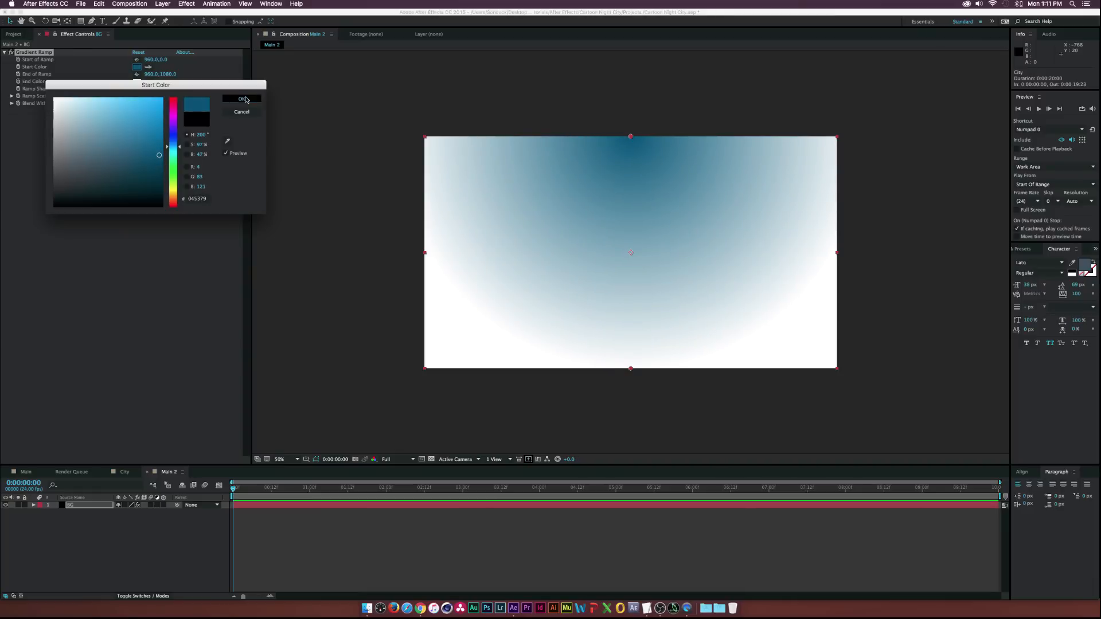
{"action": "left_click", "coordinate": [242, 99]}
{"action": "left_click", "coordinate": [137, 81]}
{"action": "left_click", "coordinate": [173, 142]}
{"action": "left_click", "coordinate": [159, 151]}
{"action": "left_click_drag", "start_coordinate": [159, 151], "coordinate": [162, 155]}
{"action": "left_click", "coordinate": [242, 99]}
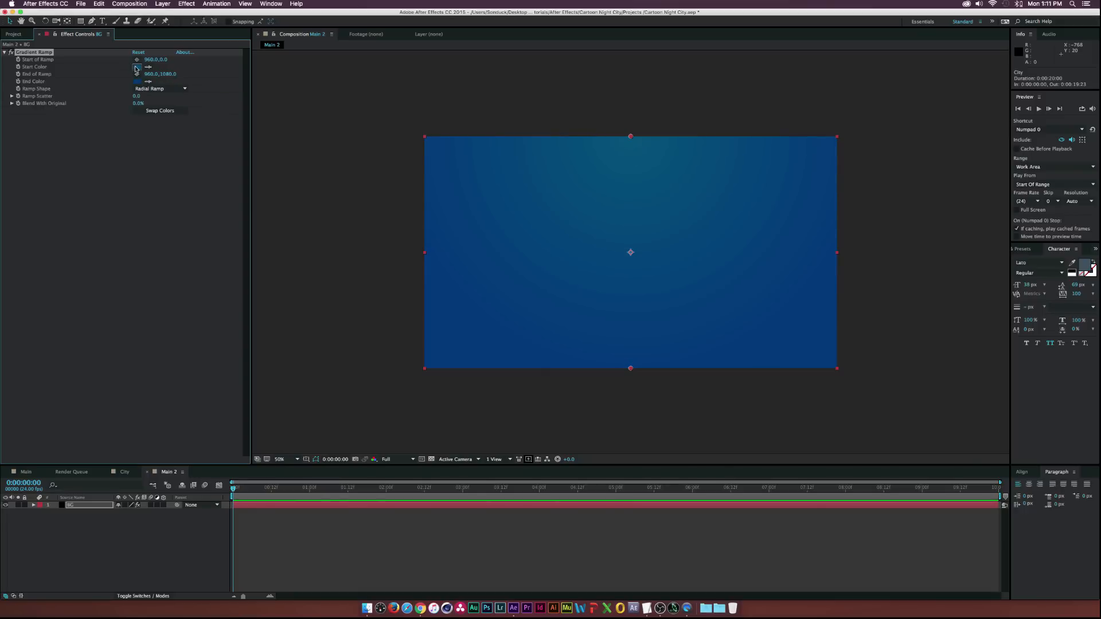
Lighten the gradient ramp's start color to a brighter teal blue and adjust its Ramp Scatter
{"action": "left_click", "coordinate": [137, 67]}
{"action": "left_click", "coordinate": [152, 144]}
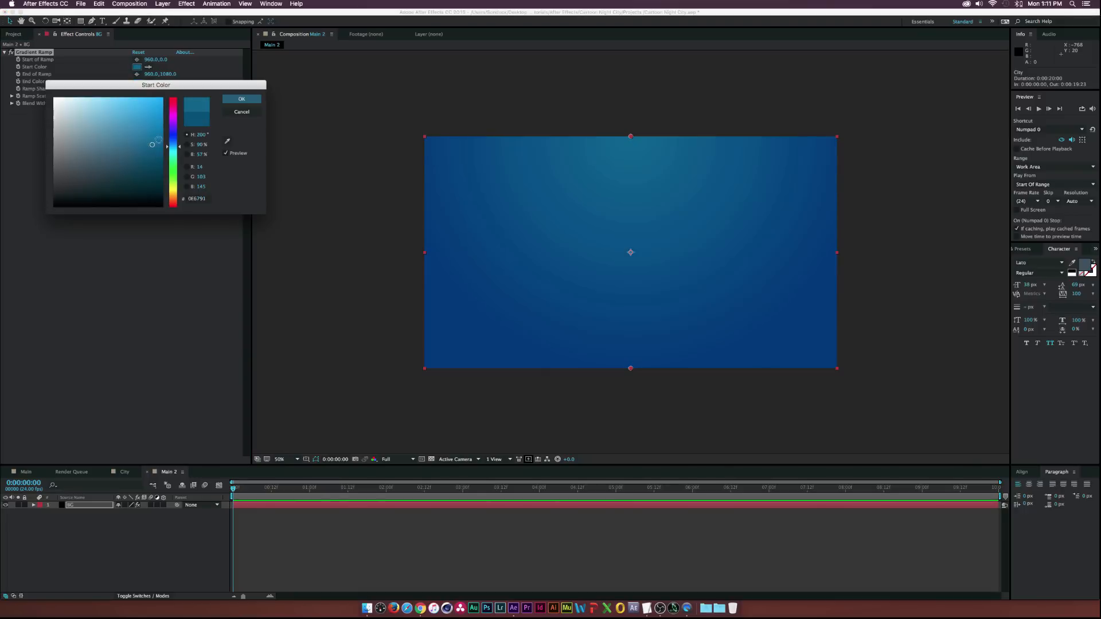
{"action": "left_click", "coordinate": [241, 99]}
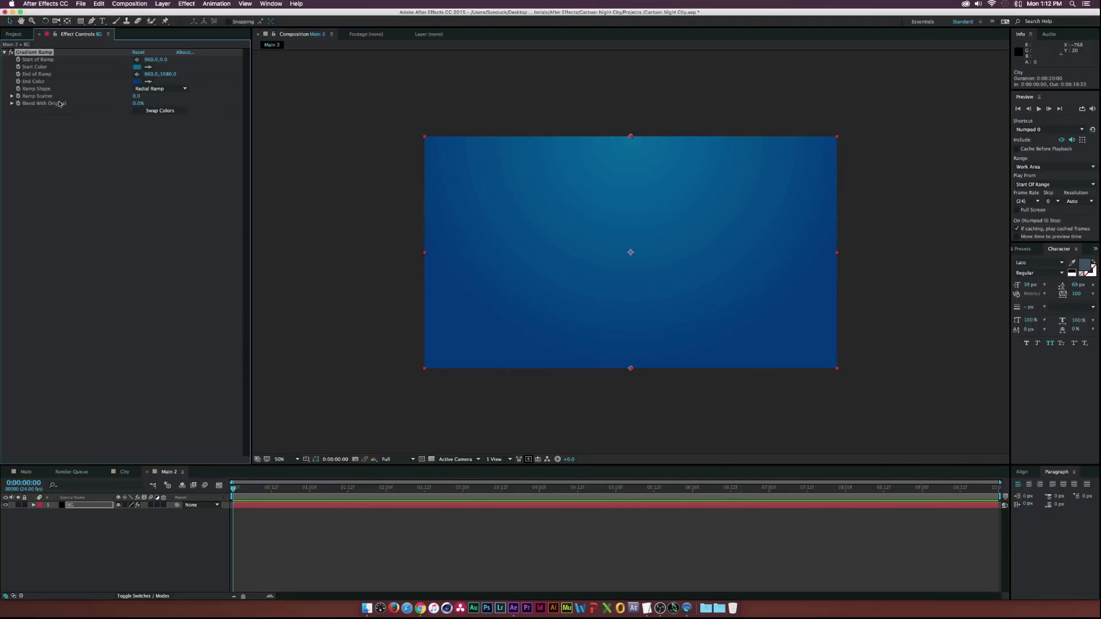
{"action": "left_click_drag", "start_coordinate": [137, 96], "coordinate": [335, 103]}
{"action": "left_click_drag", "start_coordinate": [135, 97], "coordinate": [149, 99]}
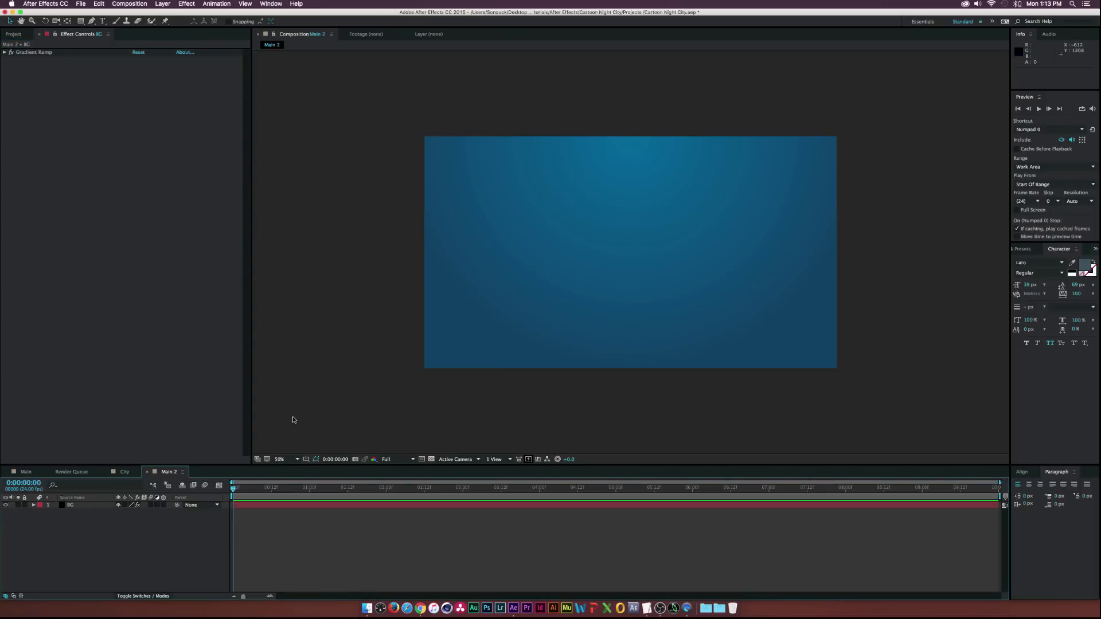
Create a full-frame solid named Road with the gray-blue color 8095A1
{"action": "key", "text": "super+y"}
{"action": "type", "text": "B"}
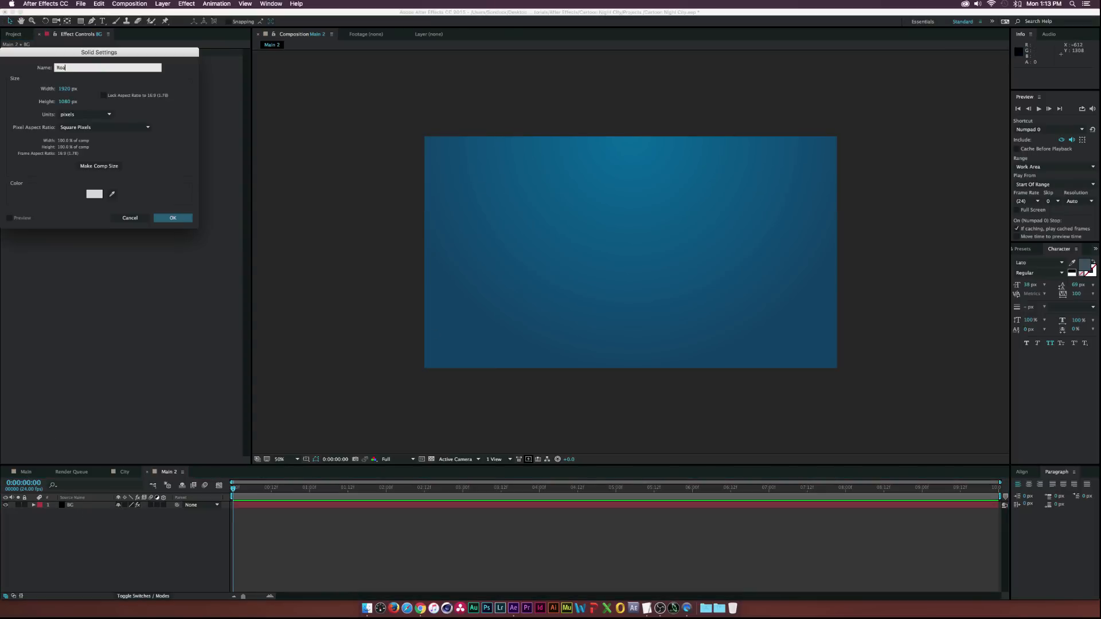
{"action": "left_click", "coordinate": [99, 196]}
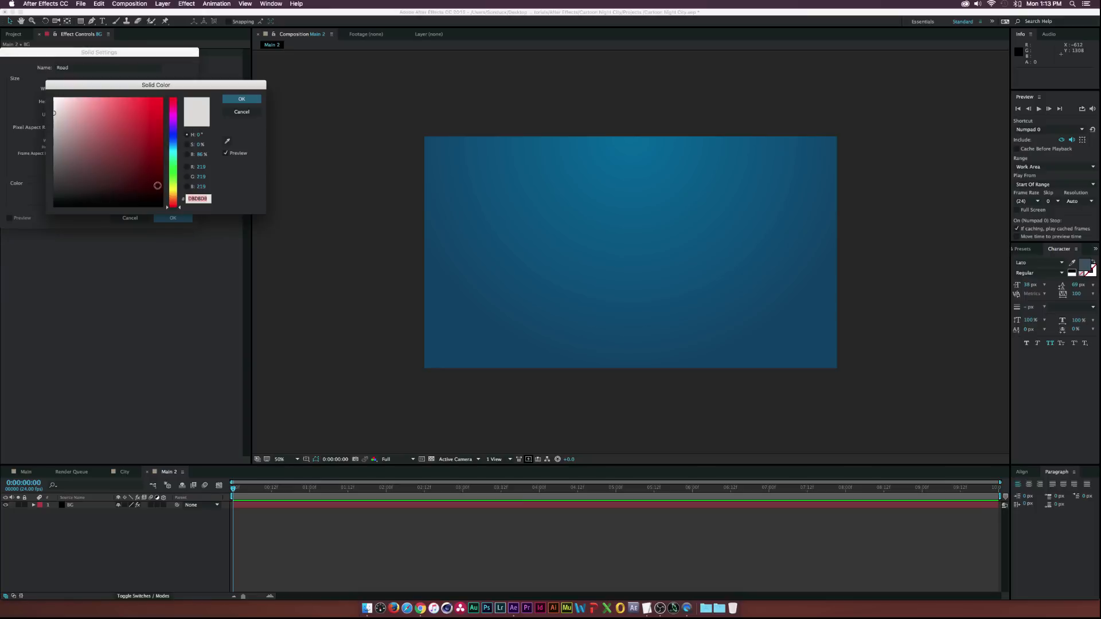
{"action": "type", "text": "8095A1"}
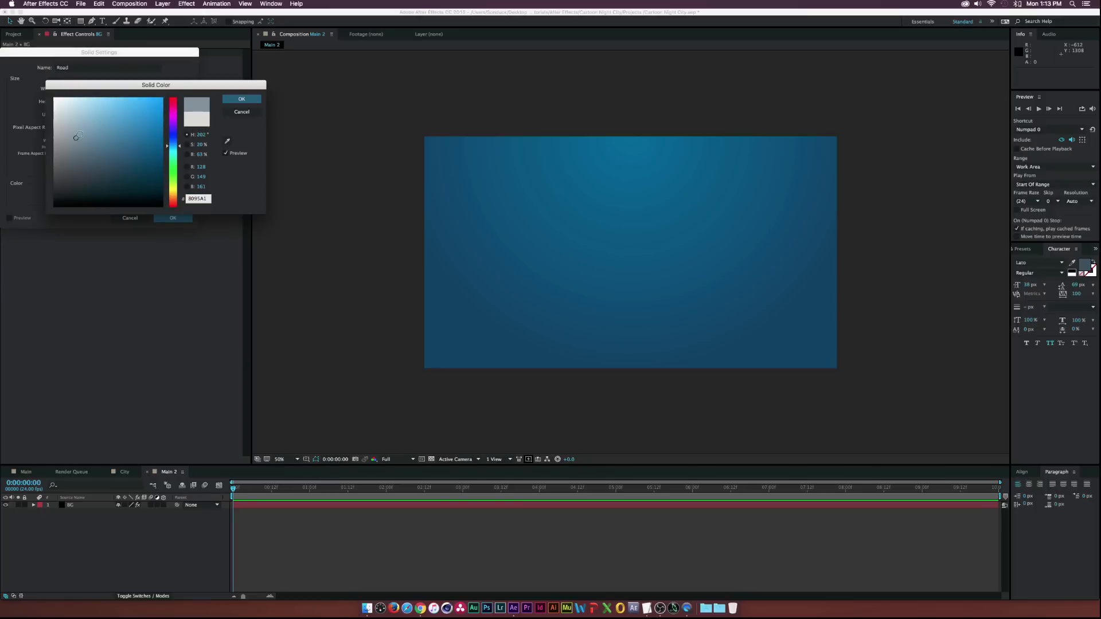
{"action": "left_click", "coordinate": [242, 99]}
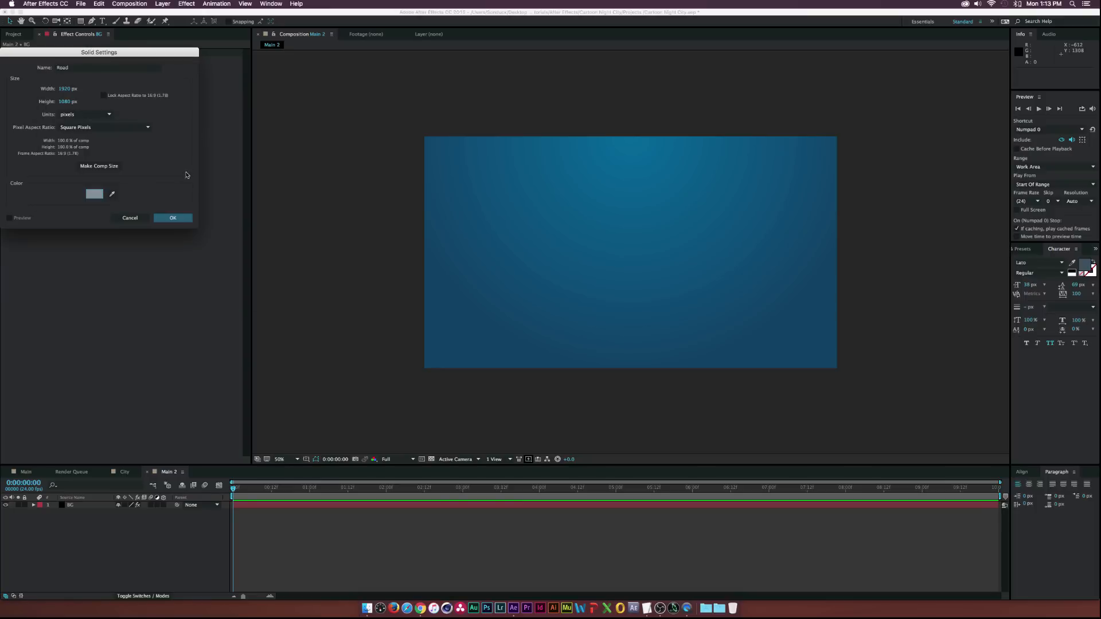
{"action": "left_click", "coordinate": [179, 218]}
Mask the Road solid with a rectangle spanning the bottom quarter of the frame, raising its upper edge slightly after drawing it
{"action": "left_click", "coordinate": [80, 21]}
{"action": "left_click", "coordinate": [98, 22]}
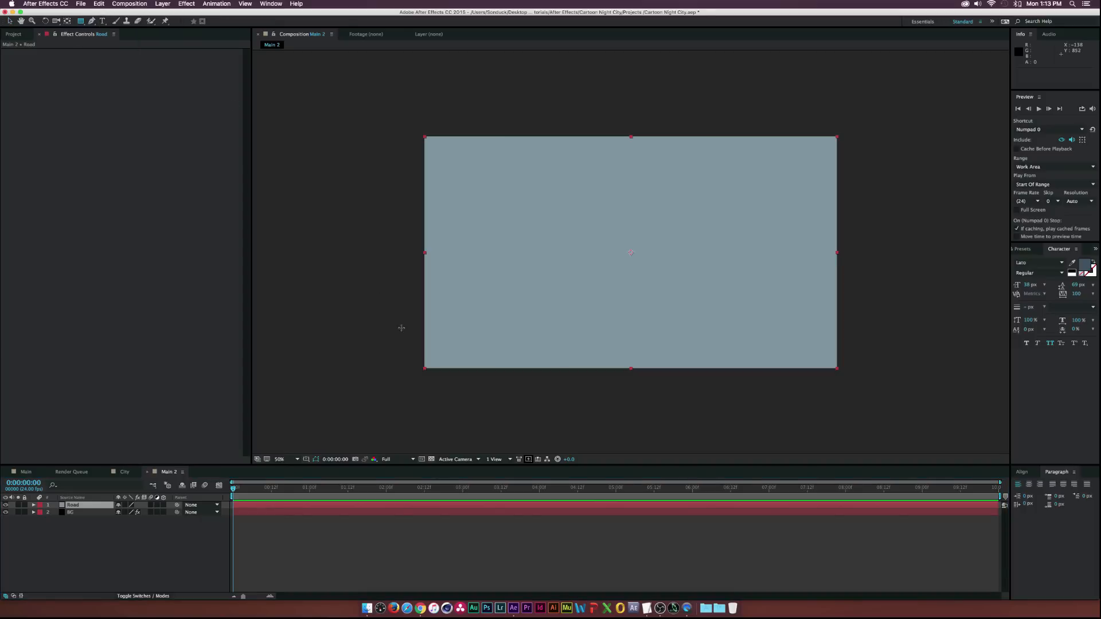
{"action": "mouse_move", "coordinate": [410, 320]}
{"action": "left_mouse_down"}
{"action": "mouse_move", "coordinate": [623, 373]}
{"action": "mouse_move", "coordinate": [882, 384]}
{"action": "left_mouse_up"}
{"action": "key", "text": "v"}
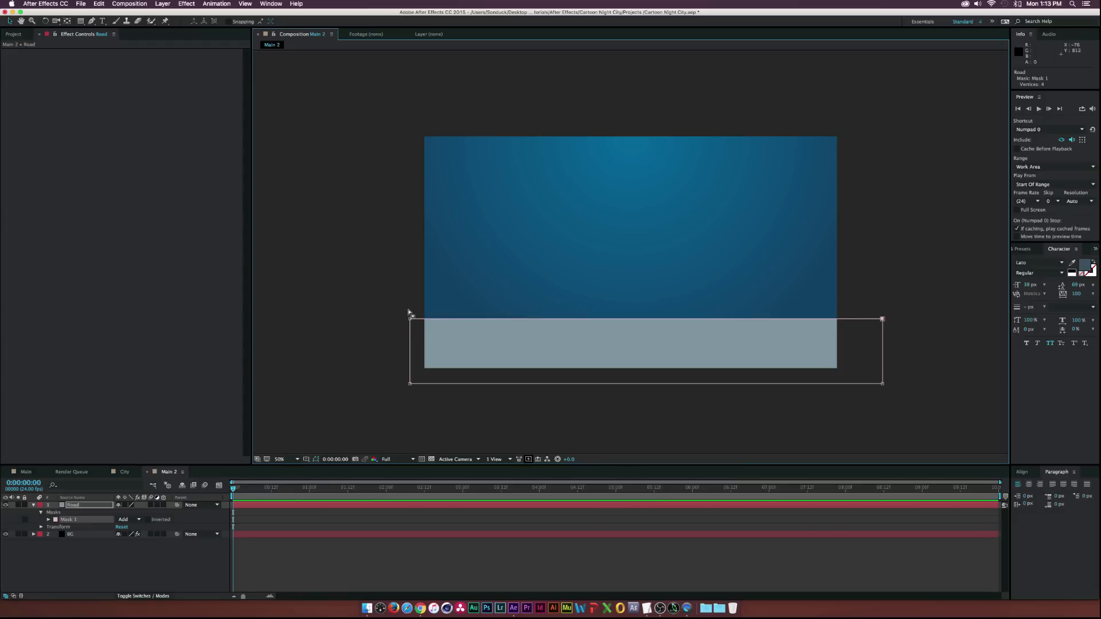
{"action": "left_click_drag", "start_coordinate": [410, 319], "coordinate": [410, 311]}
{"action": "left_click", "coordinate": [108, 575]}
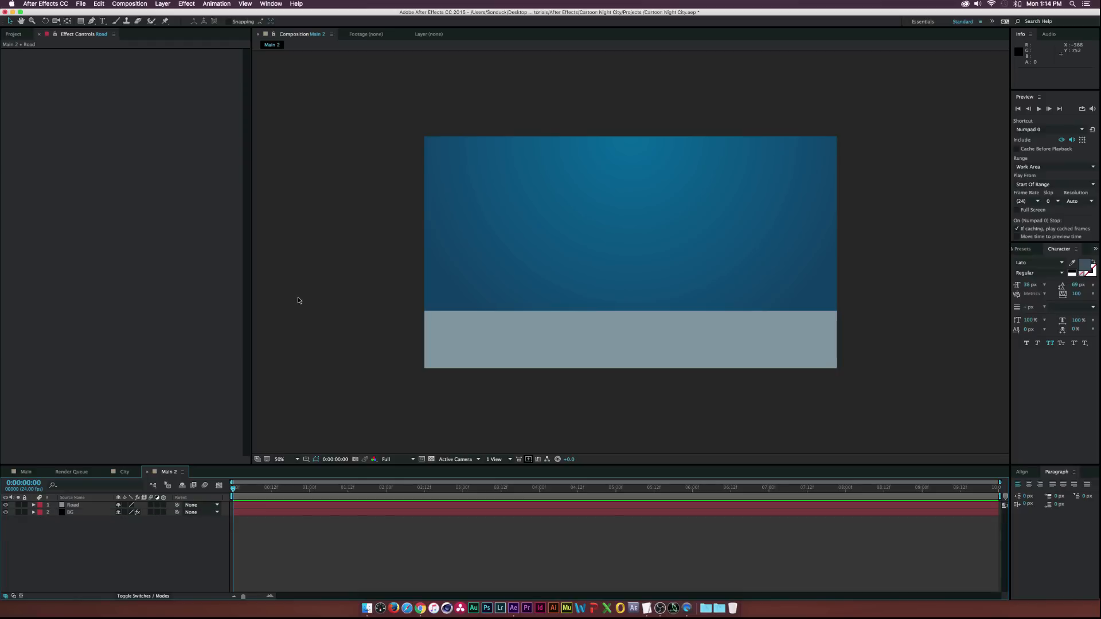
Create a full-frame solid named BG Buildings with the dark gray color 272727
{"action": "key", "text": "super+y"}
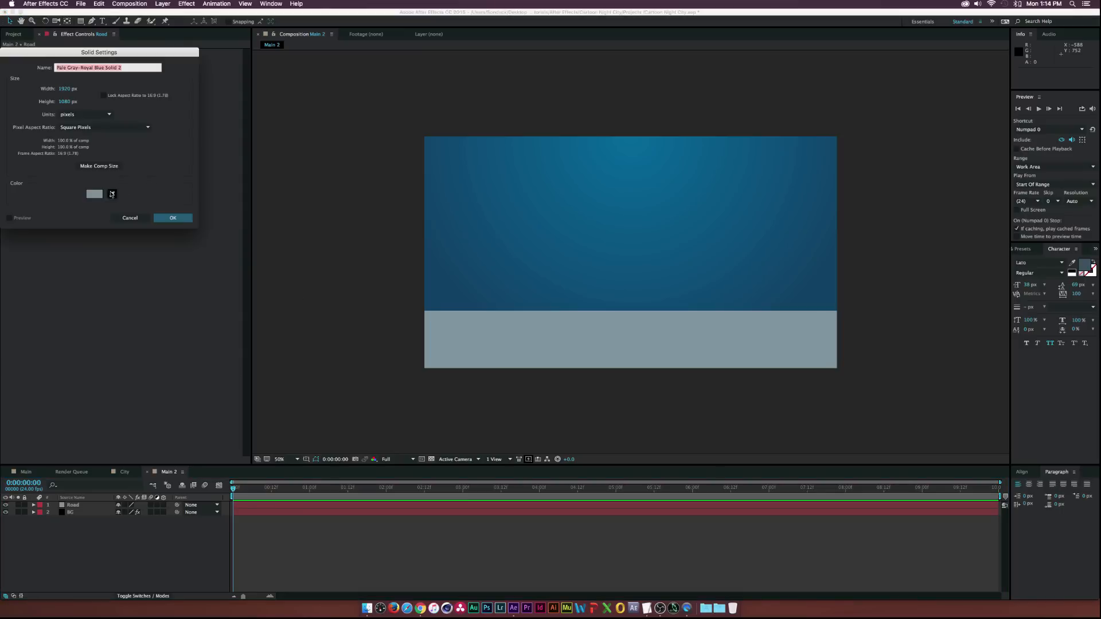
{"action": "left_click", "coordinate": [94, 195]}
{"action": "left_click", "coordinate": [57, 156]}
{"action": "left_click_drag", "start_coordinate": [58, 156], "coordinate": [49, 190]}
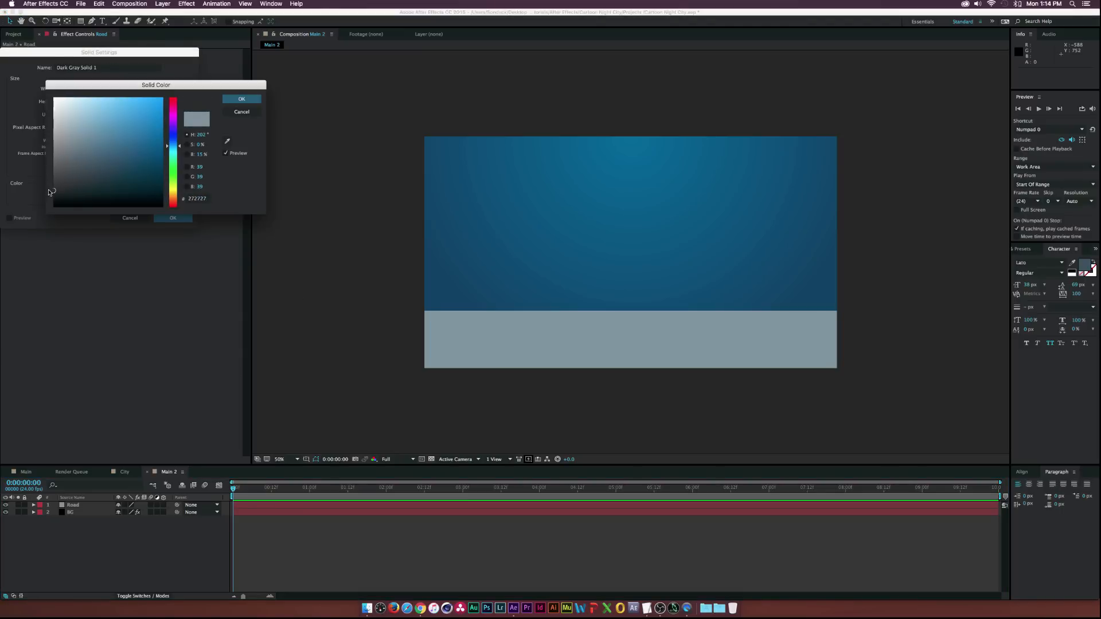
{"action": "key", "text": "Return"}
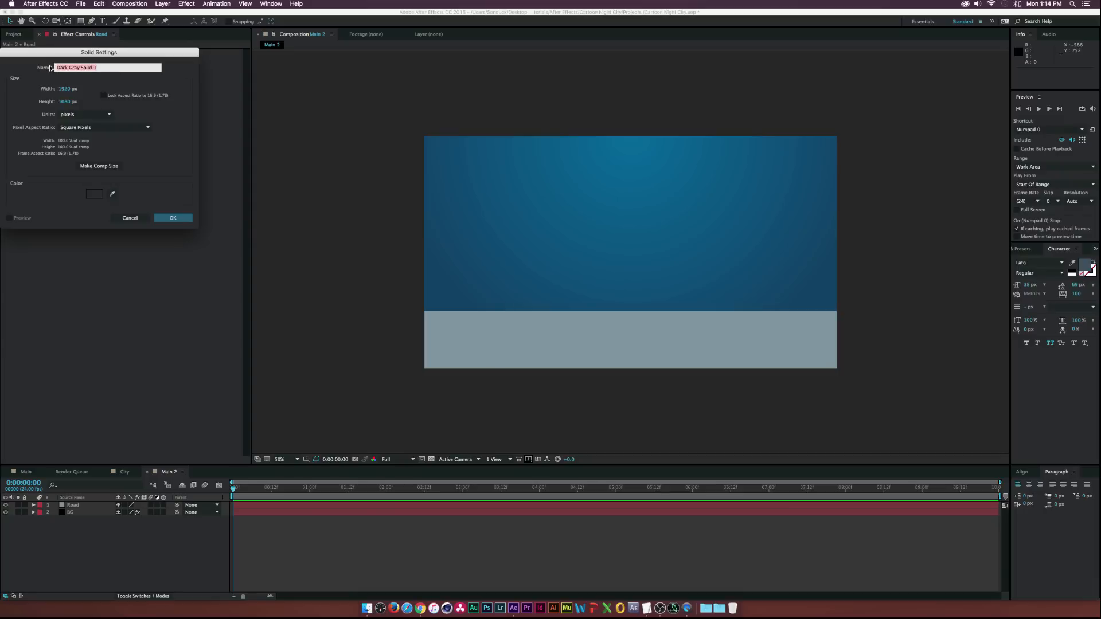
{"action": "type", "text": "BG Buildings"}
{"action": "key", "text": "Return"}
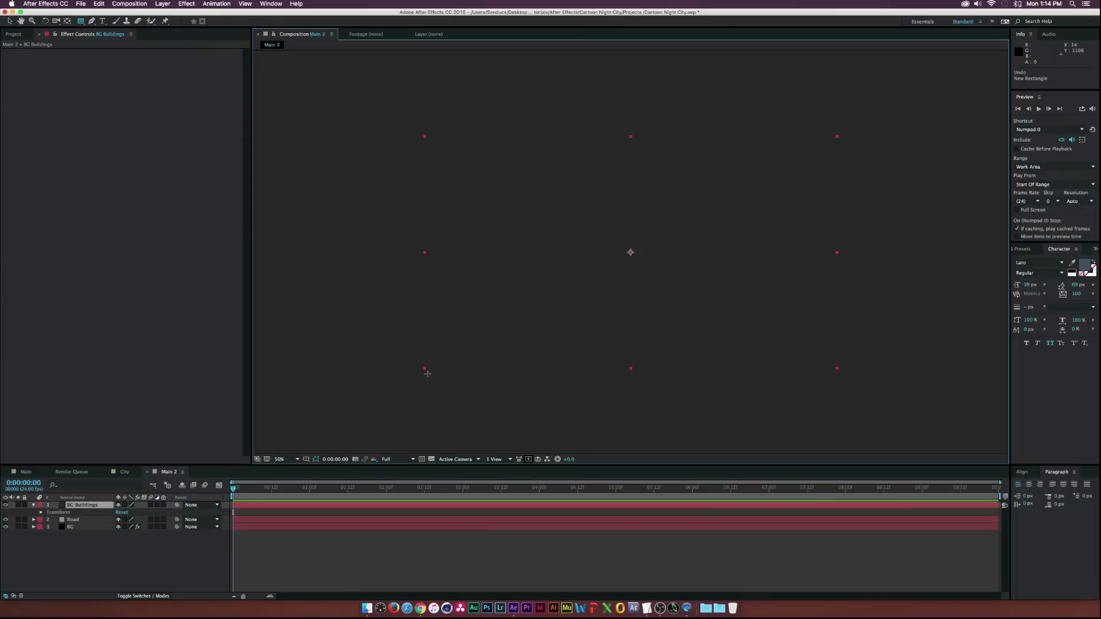
Mask a tall, narrow building at the left edge of the BG Buildings solid and place a shorter duplicate of the mask beside it
{"action": "left_click_drag", "start_coordinate": [422, 374], "coordinate": [441, 219]}
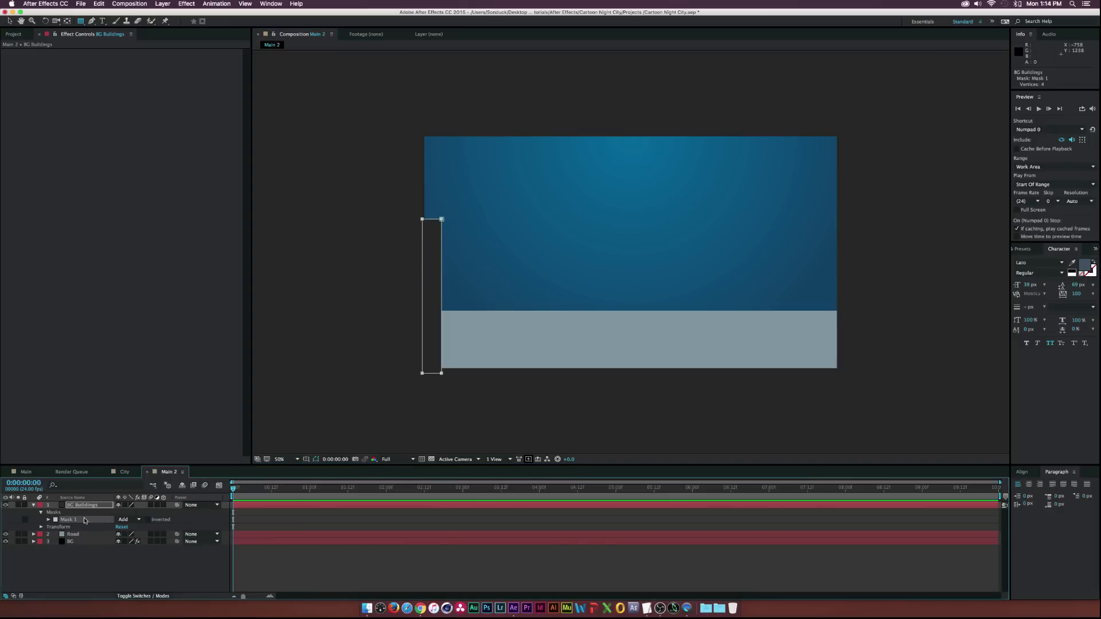
{"action": "left_click", "coordinate": [99, 3]}
{"action": "mouse_move", "coordinate": [113, 32]}
{"action": "left_click", "coordinate": [112, 106]}
{"action": "key", "text": "v"}
{"action": "left_click_drag", "start_coordinate": [441, 219], "coordinate": [460, 221]}
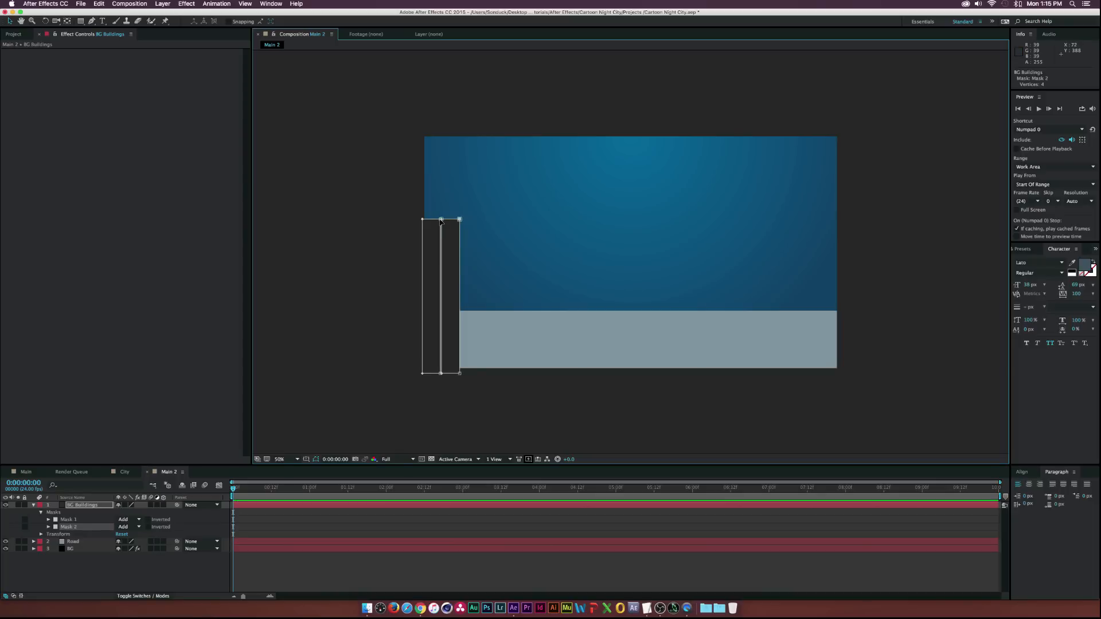
{"action": "left_click_drag", "start_coordinate": [459, 220], "coordinate": [461, 245]}
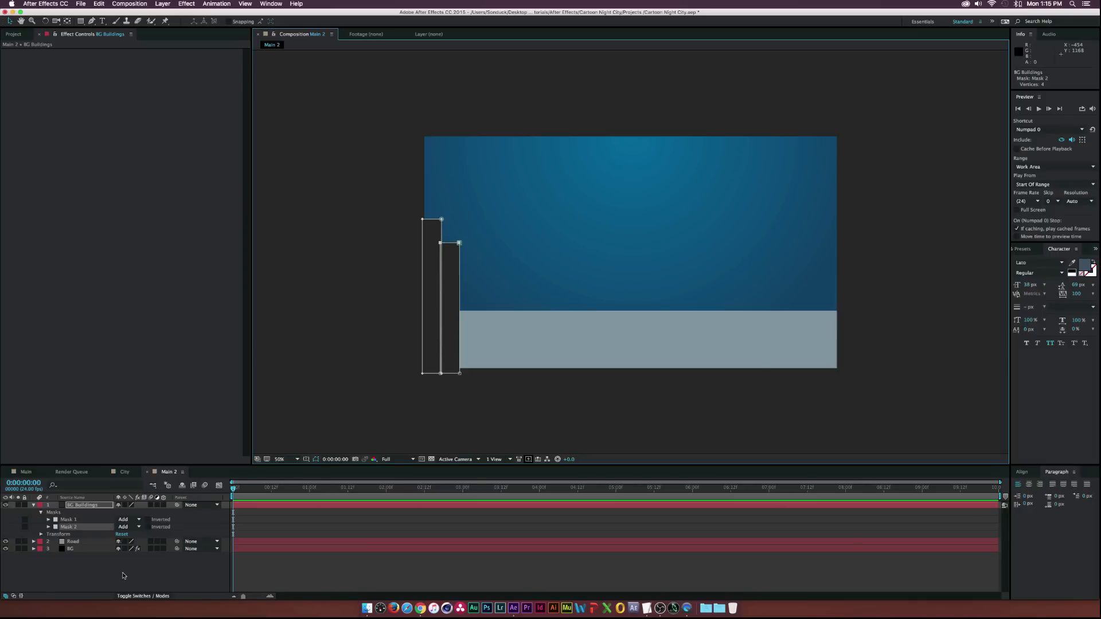
{"action": "left_click", "coordinate": [130, 580]}
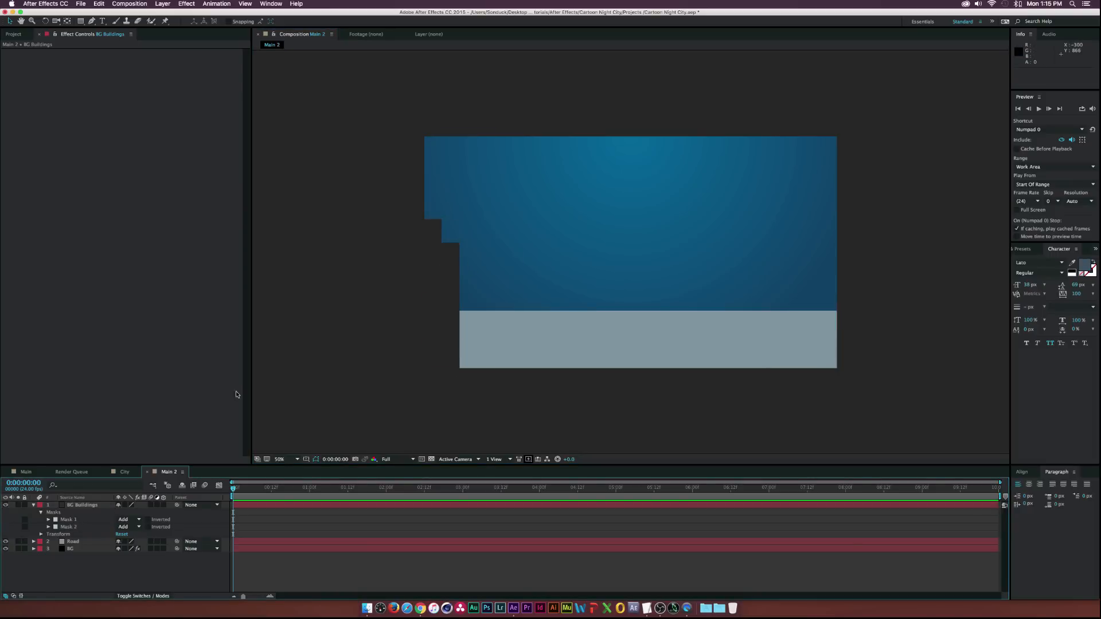
Duplicate the second BG Buildings mask twice, placing a slightly shorter building to its right and a taller one beside that
{"action": "left_click", "coordinate": [66, 526]}
{"action": "key", "text": "super+d"}
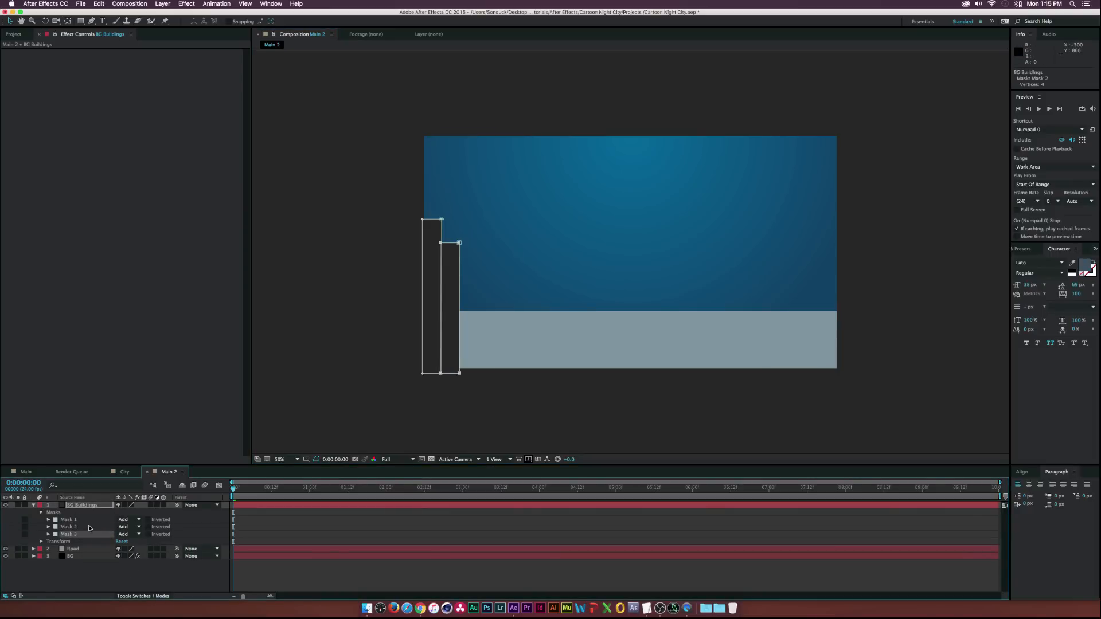
{"action": "mouse_move", "coordinate": [459, 243]}
{"action": "left_mouse_down"}
{"action": "mouse_move", "coordinate": [478, 244]}
{"action": "mouse_move", "coordinate": [458, 255]}
{"action": "left_mouse_up"}
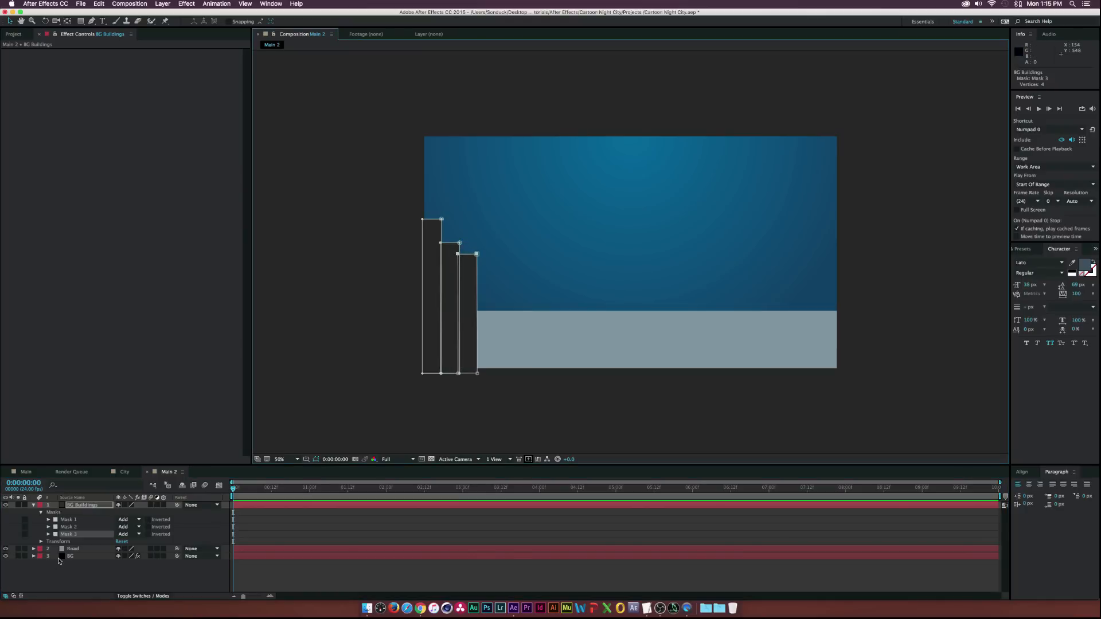
{"action": "key", "text": "super+d"}
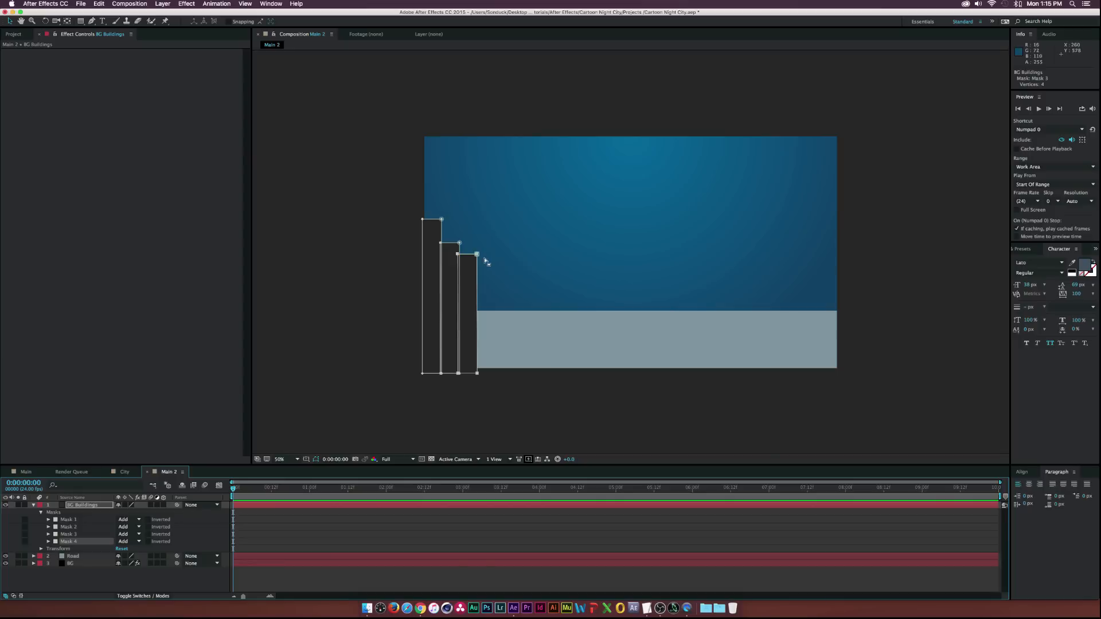
{"action": "left_click_drag", "start_coordinate": [477, 254], "coordinate": [494, 255]}
{"action": "left_click_drag", "start_coordinate": [475, 256], "coordinate": [476, 233]}
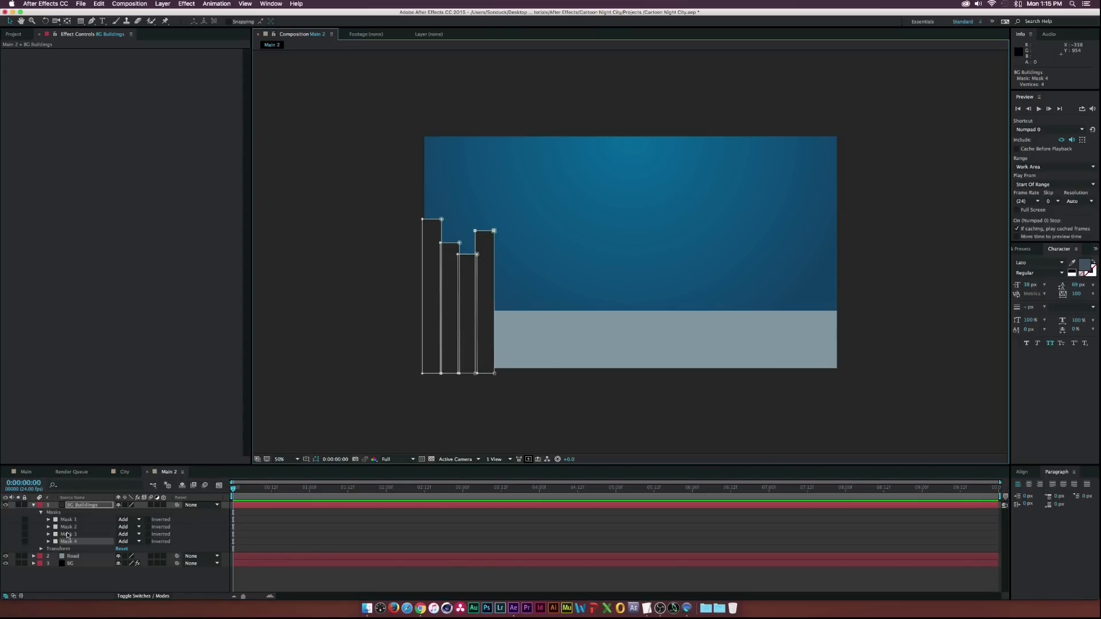
Duplicate the fourth building mask, place the copy directly to its right, and lower the copy's upper edge
{"action": "key", "text": "super+d"}
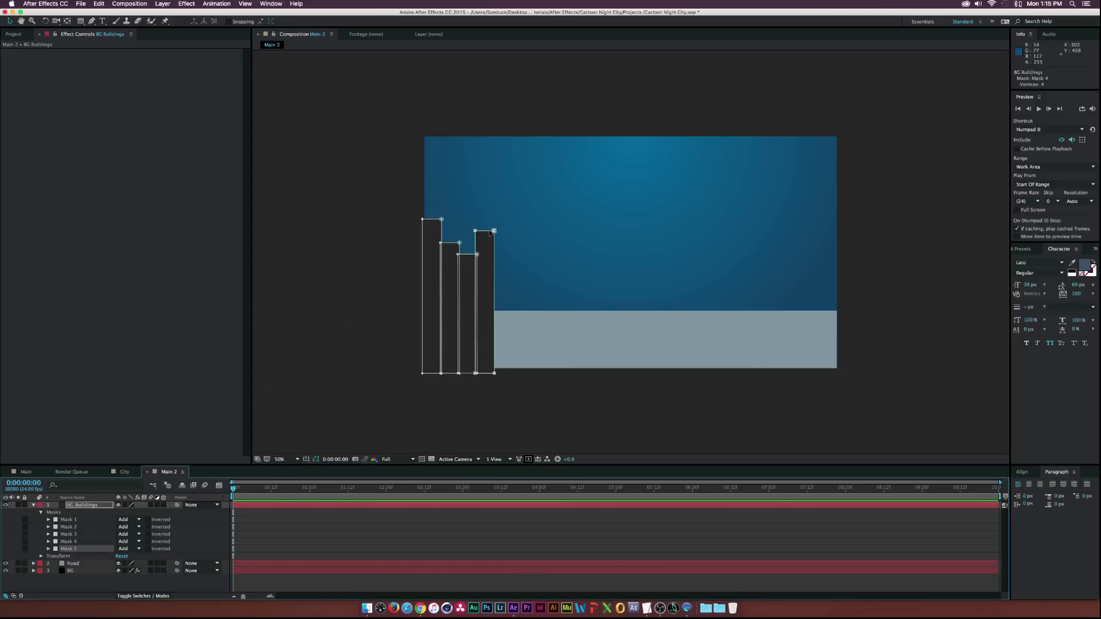
{"action": "mouse_move", "coordinate": [491, 232]}
{"action": "left_mouse_down"}
{"action": "mouse_move", "coordinate": [514, 232]}
{"action": "mouse_move", "coordinate": [493, 209]}
{"action": "mouse_move", "coordinate": [494, 251]}
{"action": "left_mouse_up"}
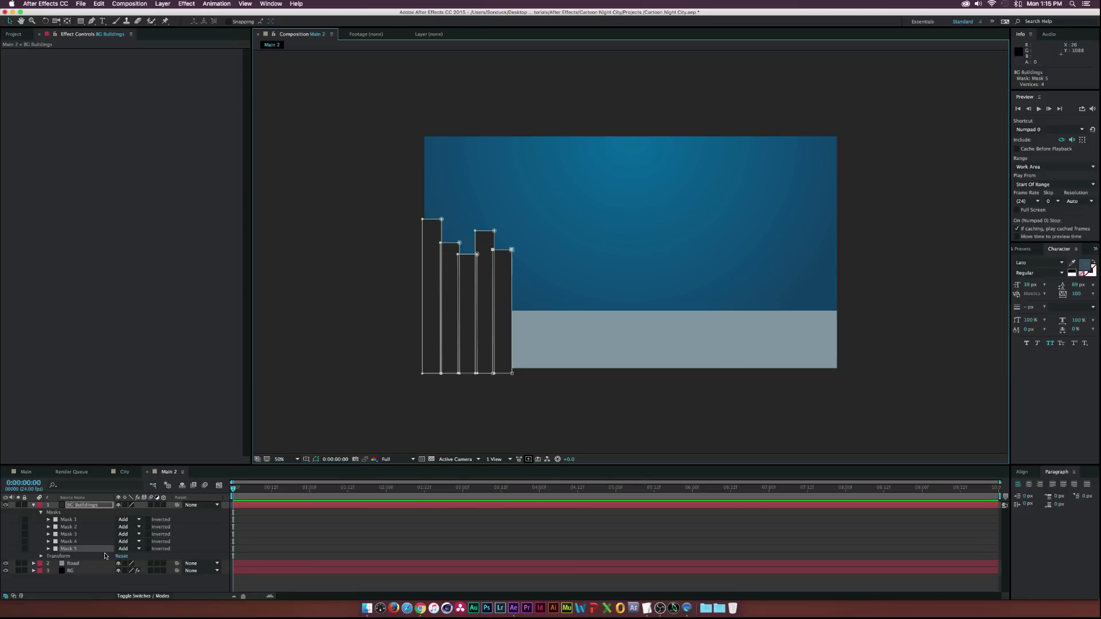
{"action": "key", "text": "super+z"}
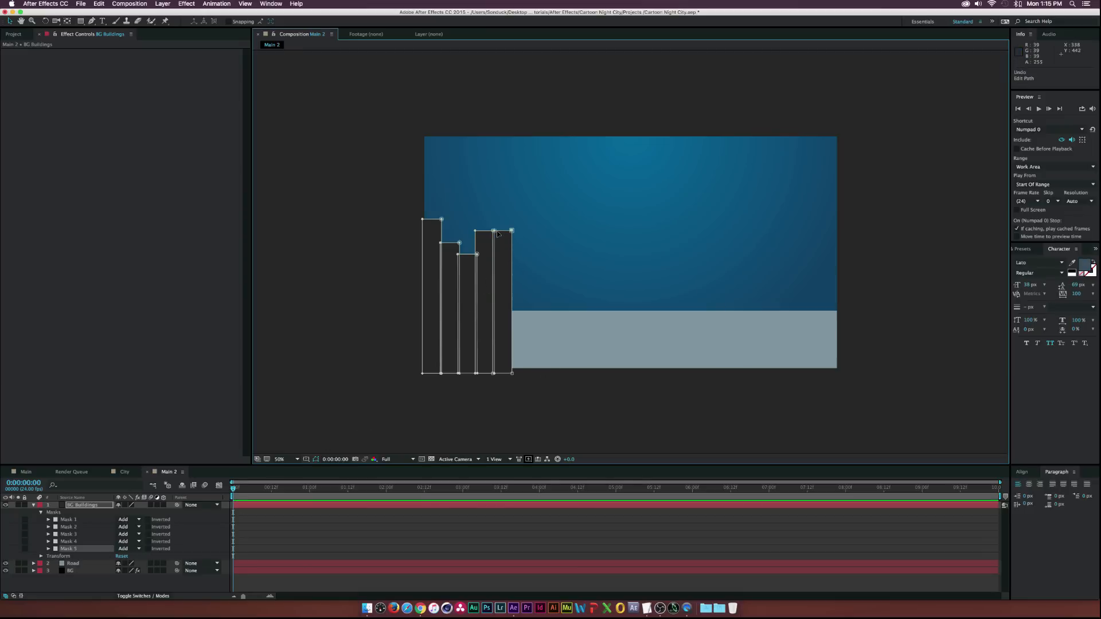
{"action": "left_click_drag", "start_coordinate": [493, 232], "coordinate": [493, 249]}
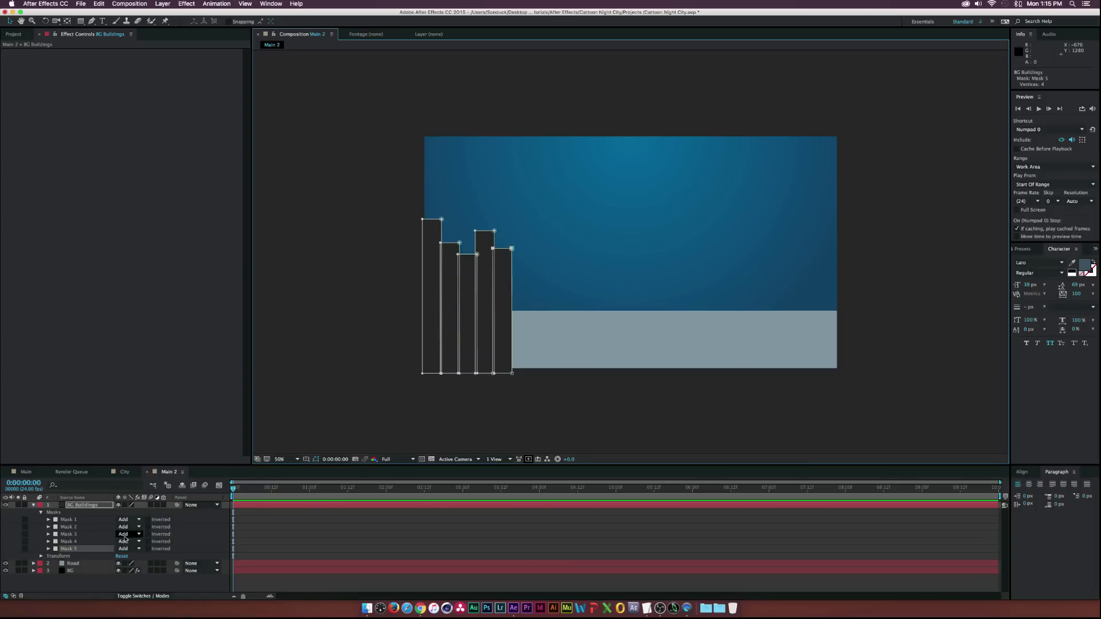
Extend the skyline rightward with two more mask duplicates, the sixth building slightly shorter than the fifth and the seventh taller
{"action": "left_click", "coordinate": [68, 548]}
{"action": "key", "text": "super+d"}
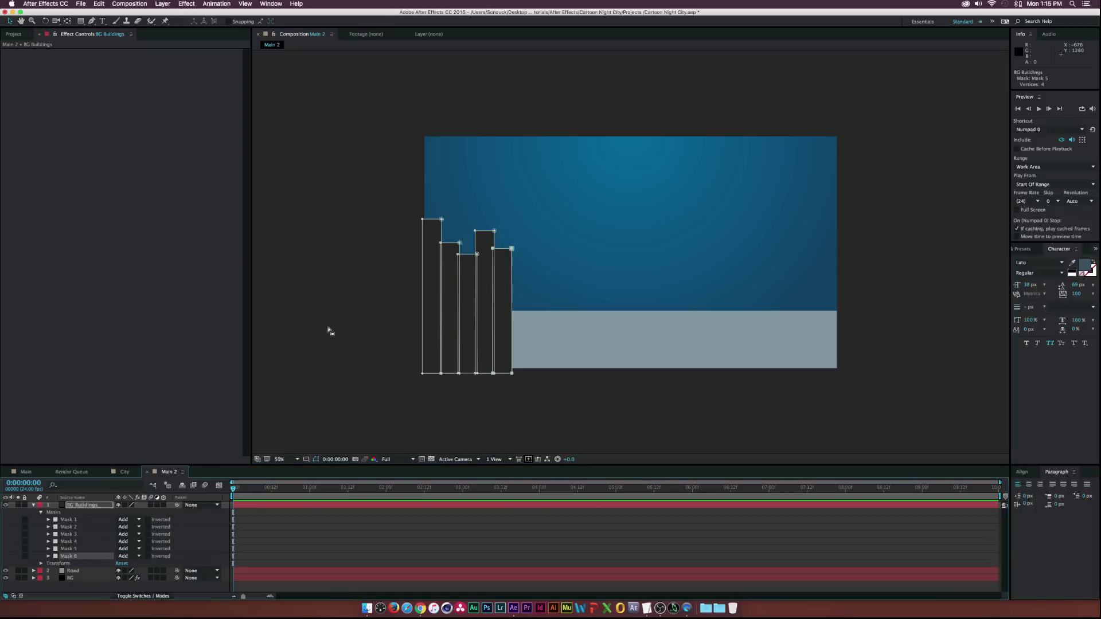
{"action": "left_click", "coordinate": [512, 251]}
{"action": "left_click", "coordinate": [70, 549]}
{"action": "left_click", "coordinate": [70, 556]}
{"action": "mouse_move", "coordinate": [513, 250]}
{"action": "left_mouse_down"}
{"action": "mouse_move", "coordinate": [529, 250]}
{"action": "mouse_move", "coordinate": [513, 261]}
{"action": "left_mouse_up"}
{"action": "left_click", "coordinate": [66, 557]}
{"action": "key", "text": "super+d"}
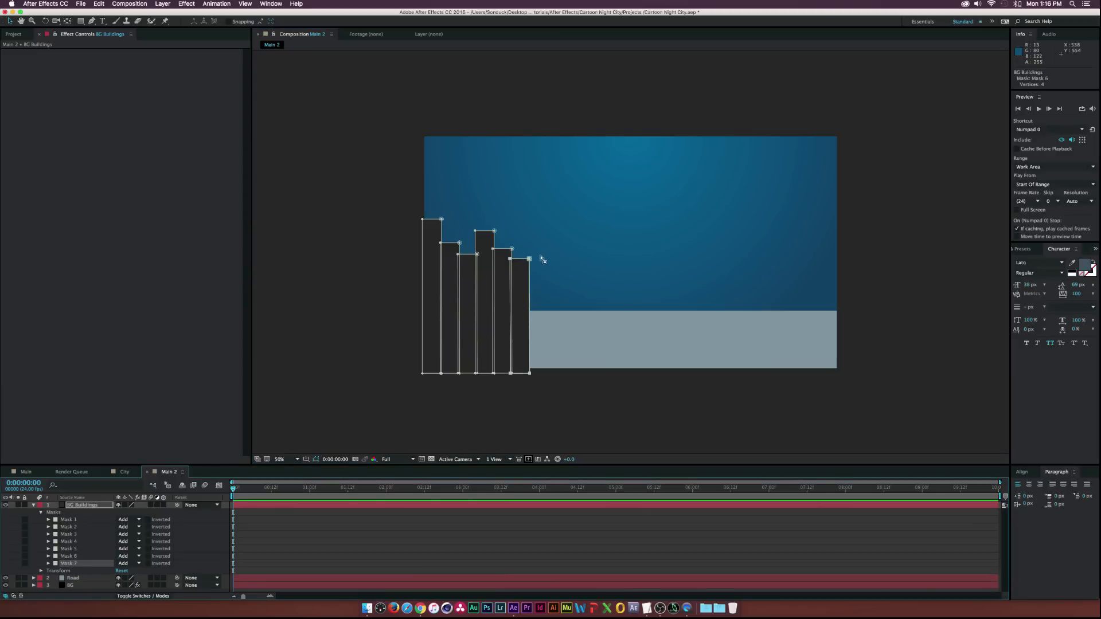
{"action": "left_click_drag", "start_coordinate": [529, 259], "coordinate": [528, 236]}
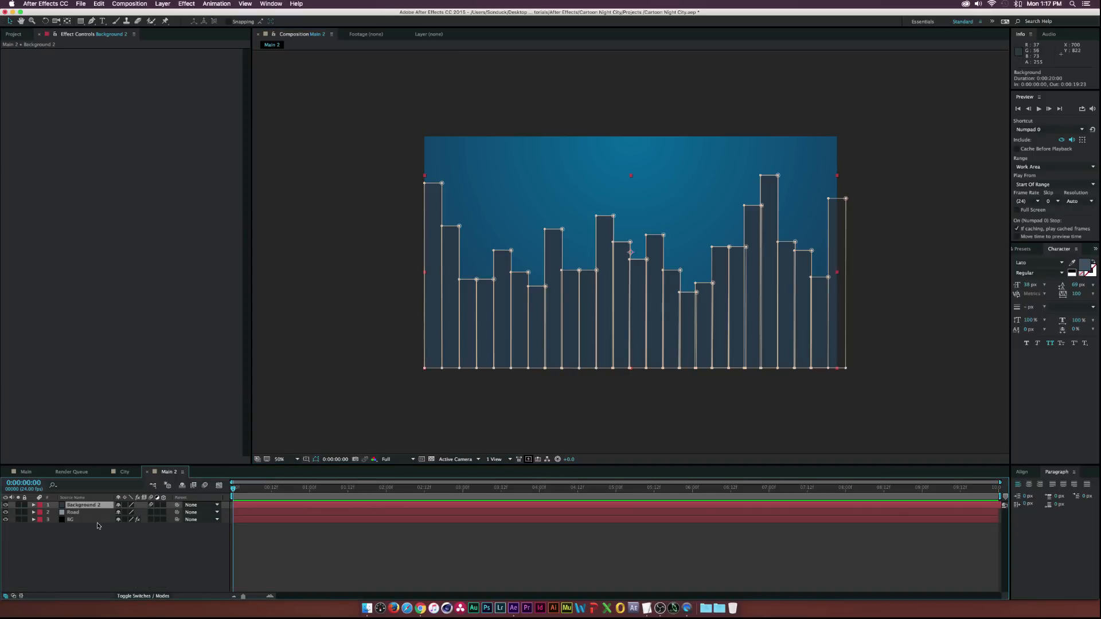
Keep the Background 2 solid's settings as they are and move its layer below the Road layer
{"action": "key", "text": "super+shift+y"}
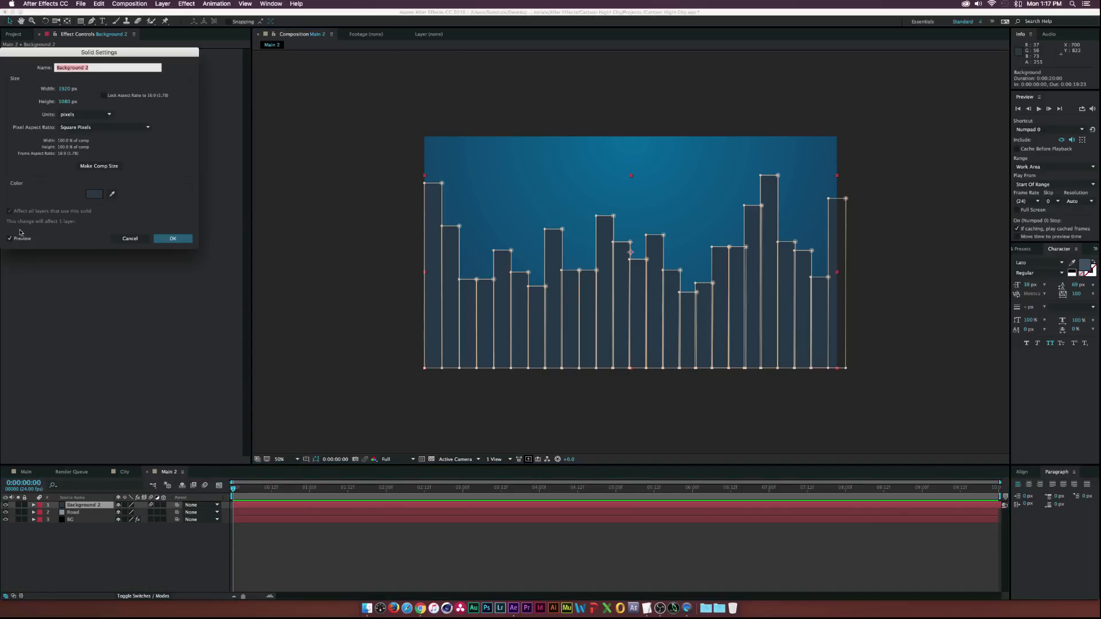
{"action": "left_click", "coordinate": [173, 238]}
{"action": "left_click_drag", "start_coordinate": [85, 507], "coordinate": [86, 516]}
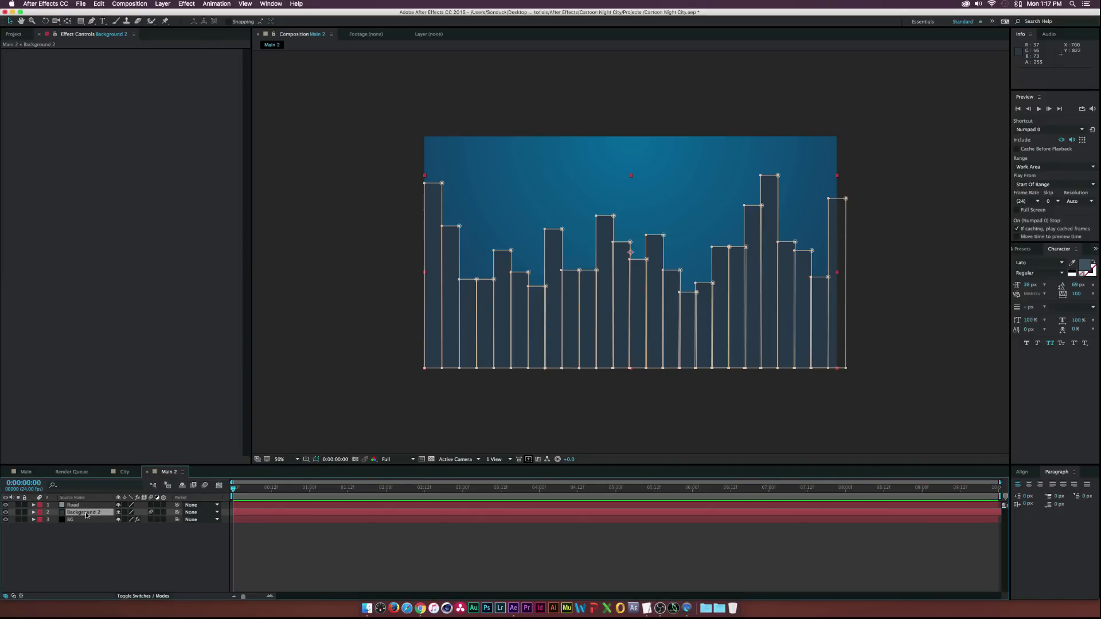
{"action": "key", "text": "Caps_Lock"}
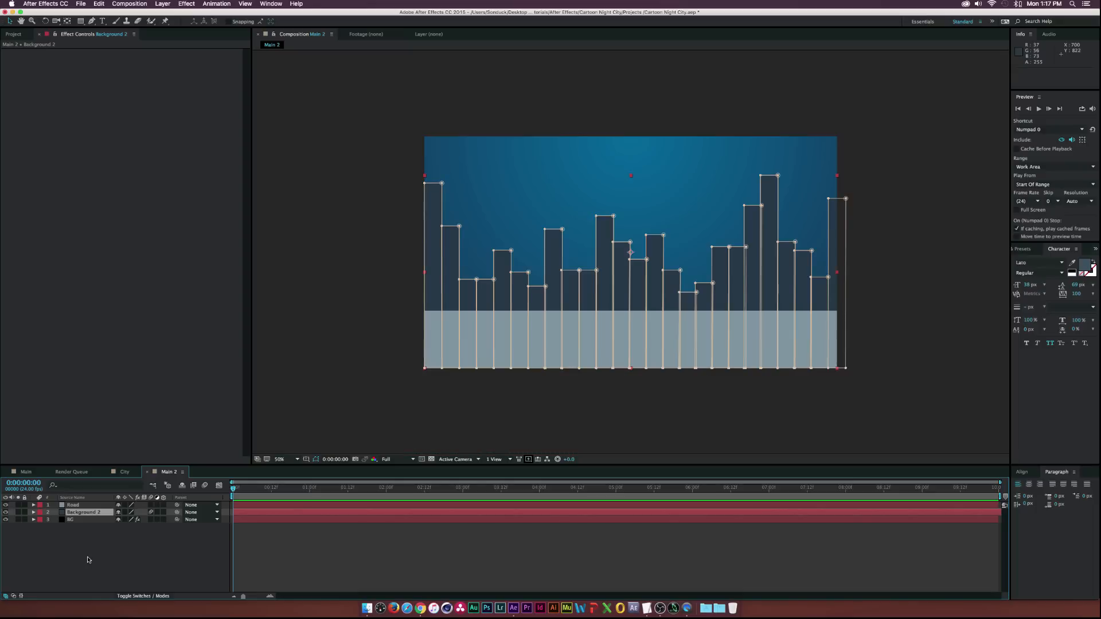
{"action": "left_click", "coordinate": [87, 559]}
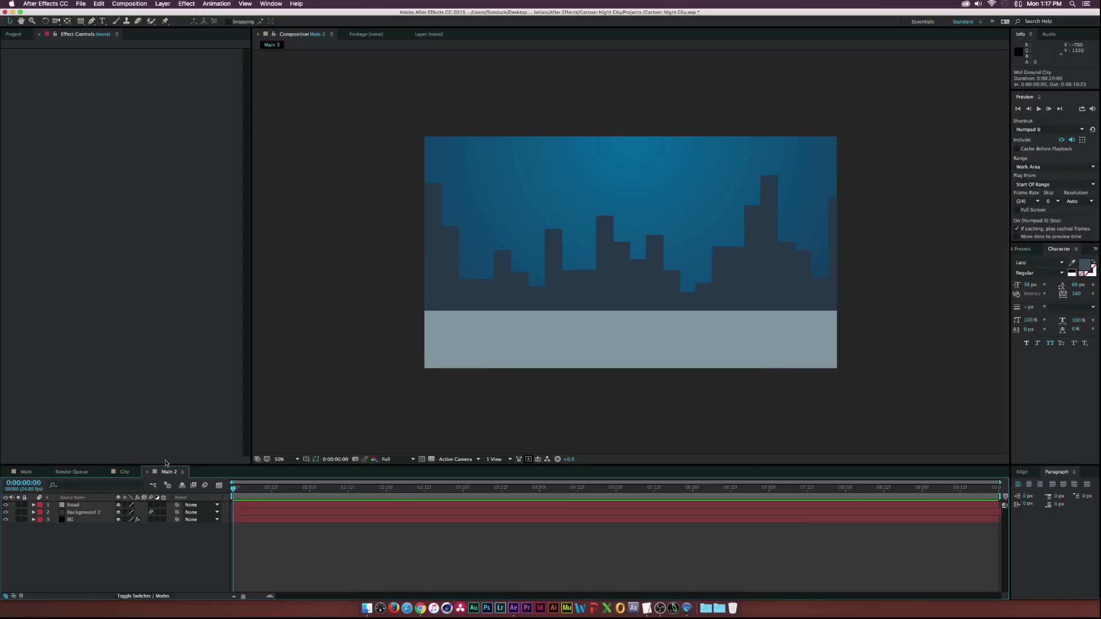
Create a full-frame solid named MidBuilding BG with the muted blue color 40576C
{"action": "key", "text": "super+y"}
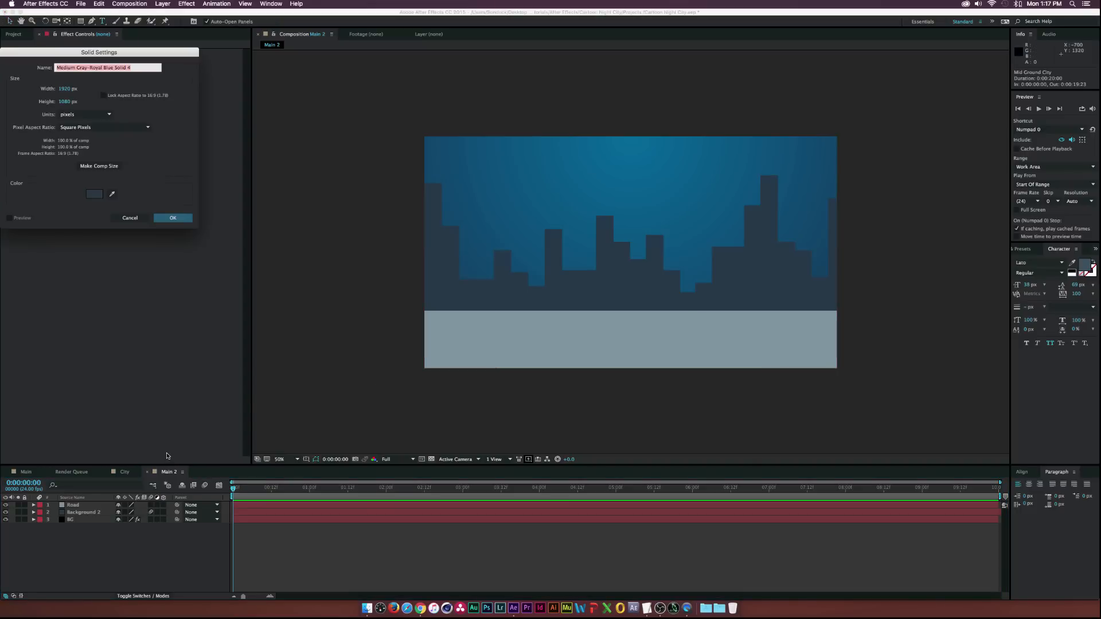
{"action": "type", "text": "MidBuilding BG"}
{"action": "left_click", "coordinate": [96, 194]}
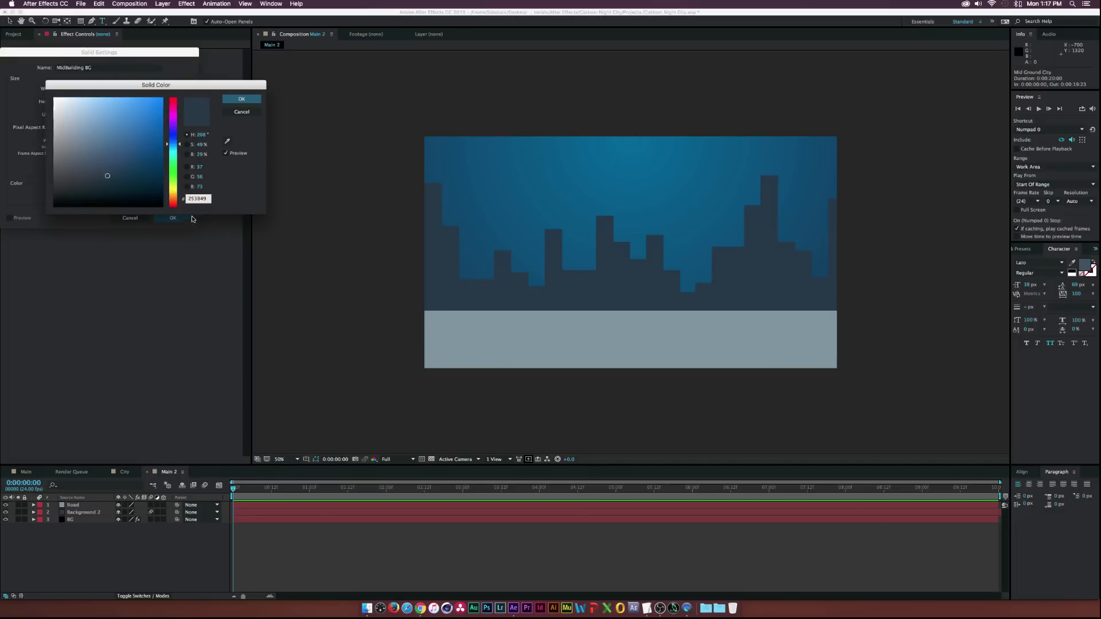
{"action": "left_click", "coordinate": [98, 161]}
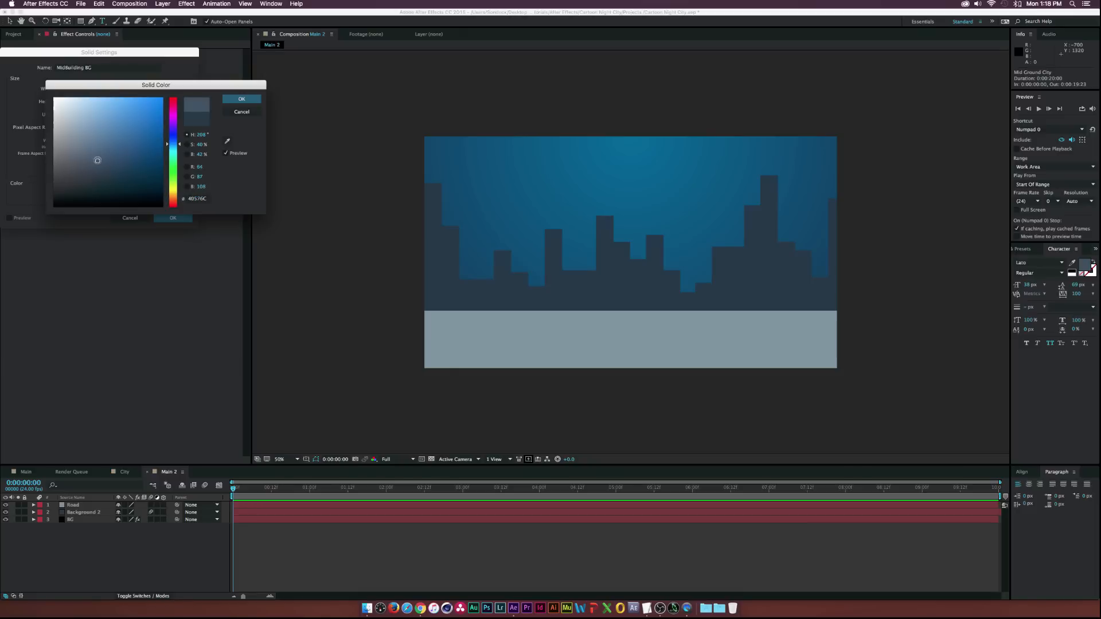
{"action": "left_click", "coordinate": [246, 100]}
{"action": "left_click", "coordinate": [184, 217]}
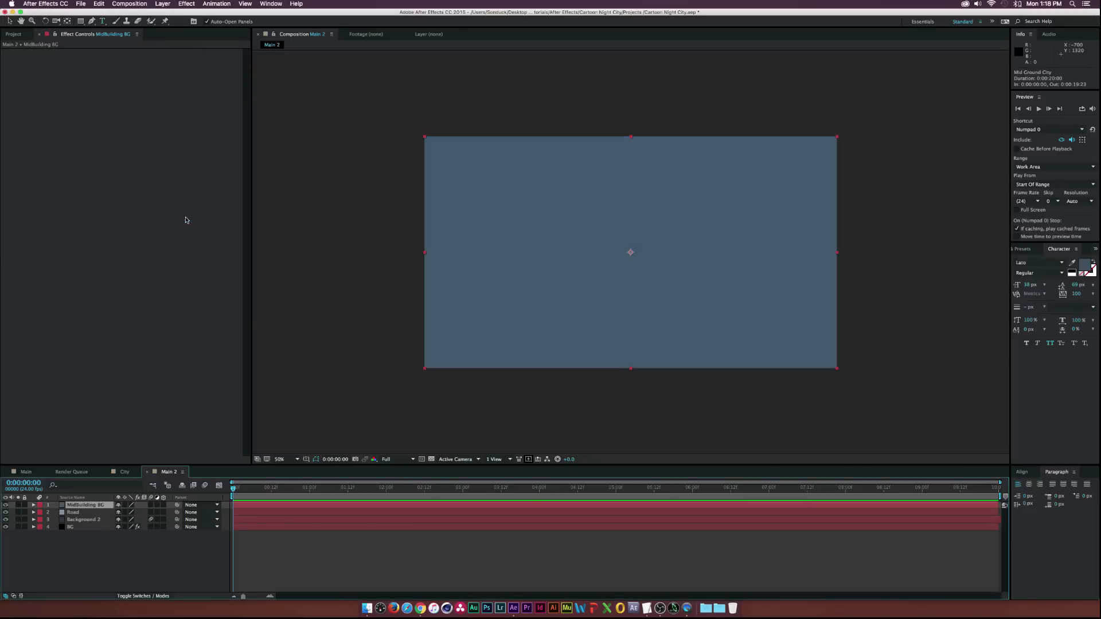
Mask a narrow building near the left edge of the MidBuilding BG solid and place a shorter duplicate of the mask beside it
{"action": "left_click", "coordinate": [80, 21]}
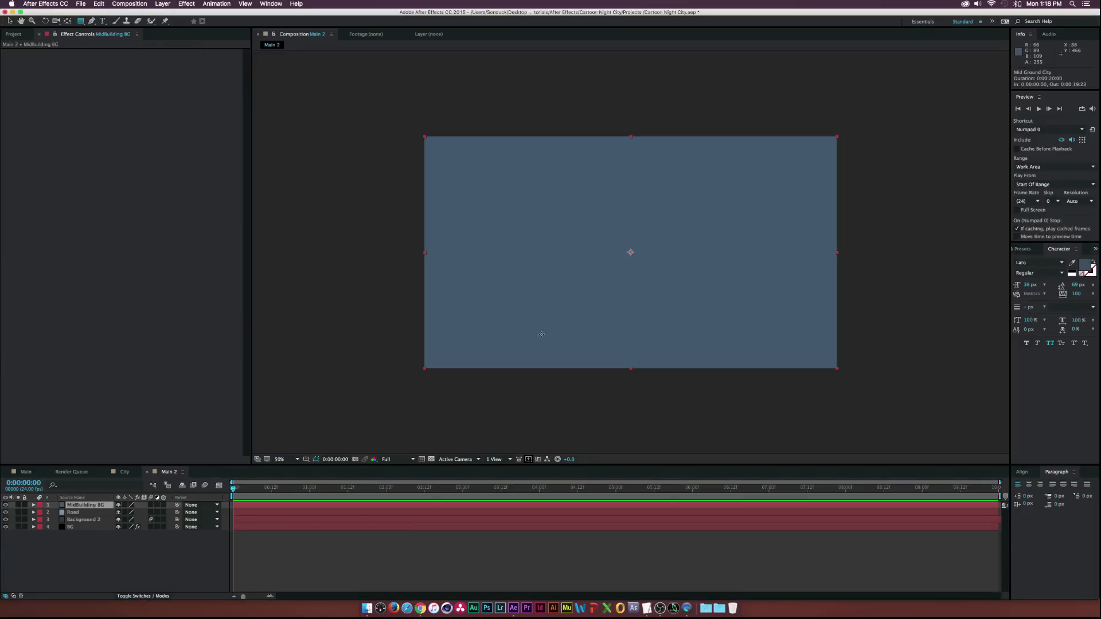
{"action": "left_click_drag", "start_coordinate": [441, 374], "coordinate": [464, 265]}
{"action": "left_click", "coordinate": [71, 522]}
{"action": "key", "text": "super+d"}
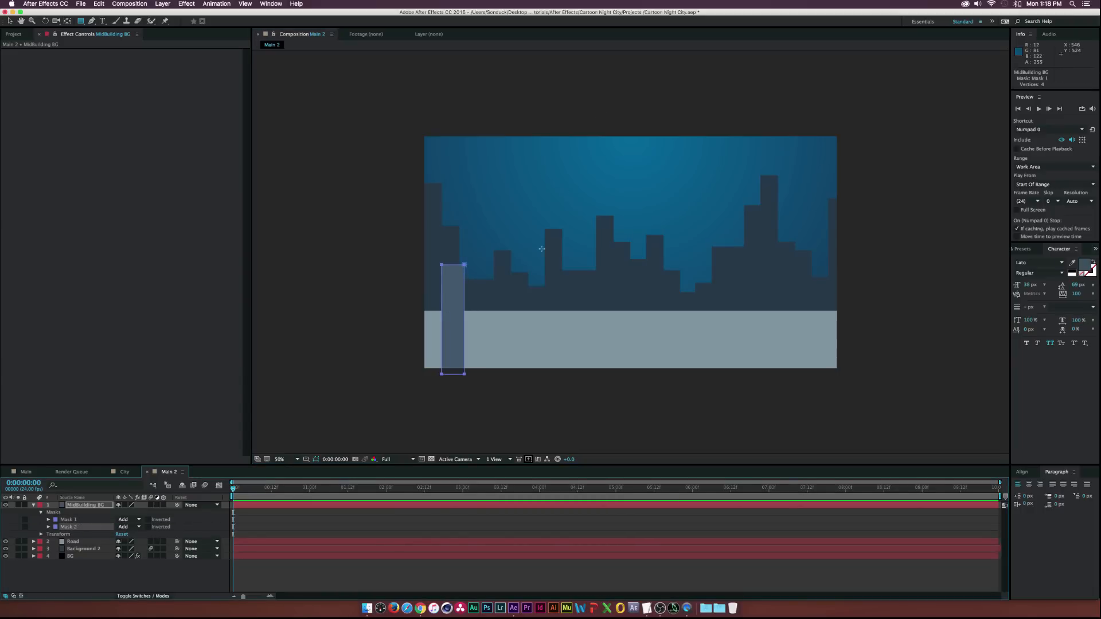
{"action": "left_click_drag", "start_coordinate": [464, 265], "coordinate": [485, 265]}
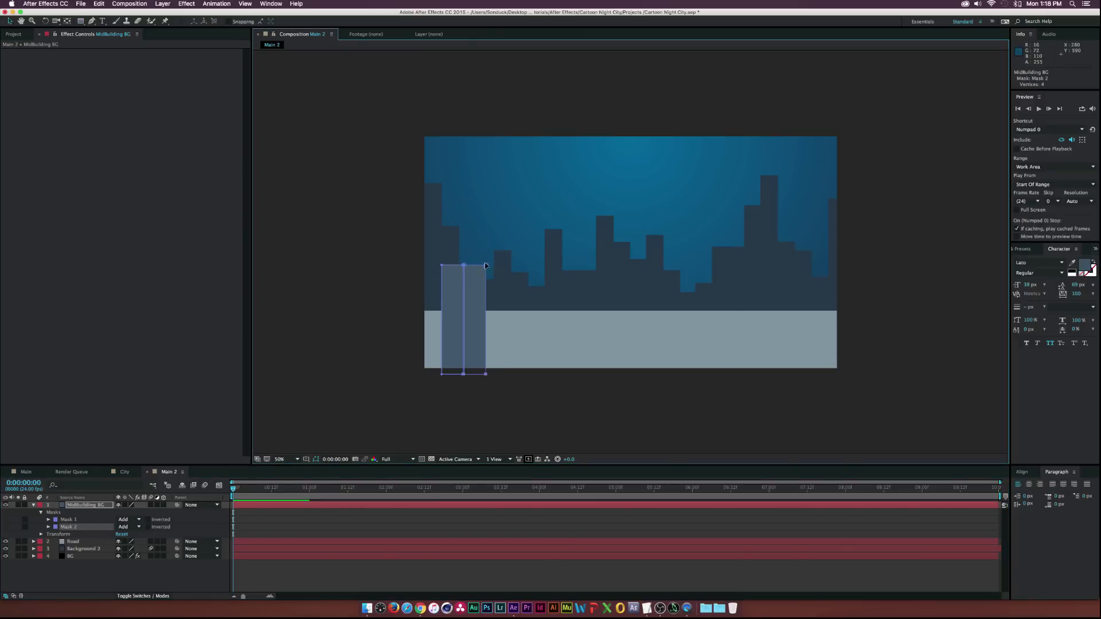
{"action": "key", "text": "super+z"}
{"action": "left_click", "coordinate": [462, 265]}
{"action": "left_click_drag", "start_coordinate": [485, 266], "coordinate": [485, 283]}
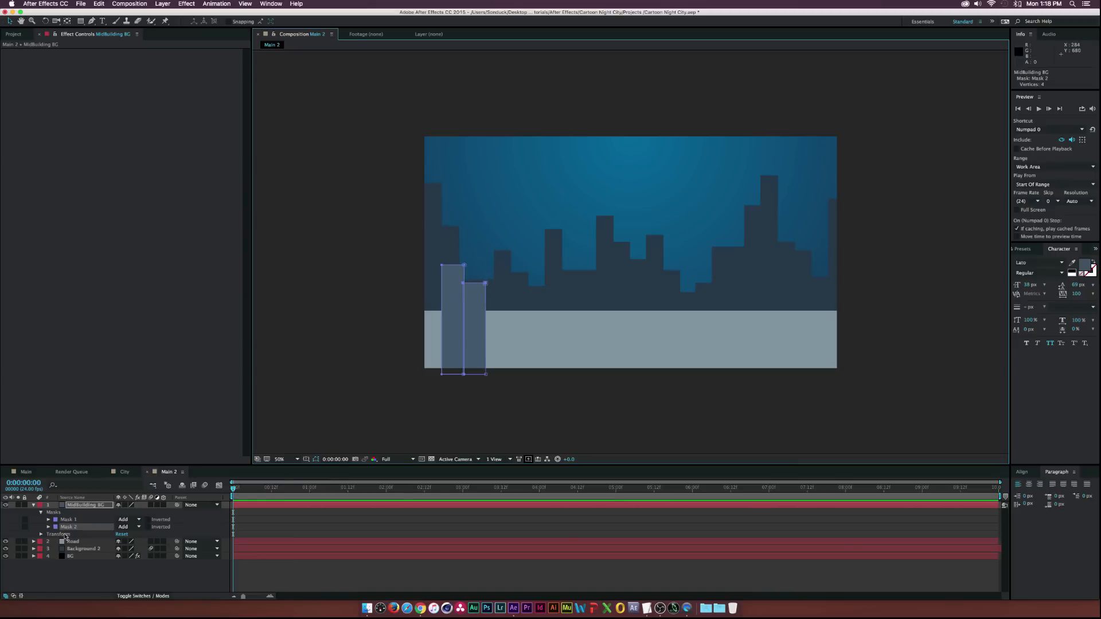
Duplicate the second MidBuilding BG mask, place the copy to its right, and try raising the copy's upper edge
{"action": "key", "text": "super+d"}
{"action": "left_click_drag", "start_coordinate": [486, 284], "coordinate": [506, 285]}
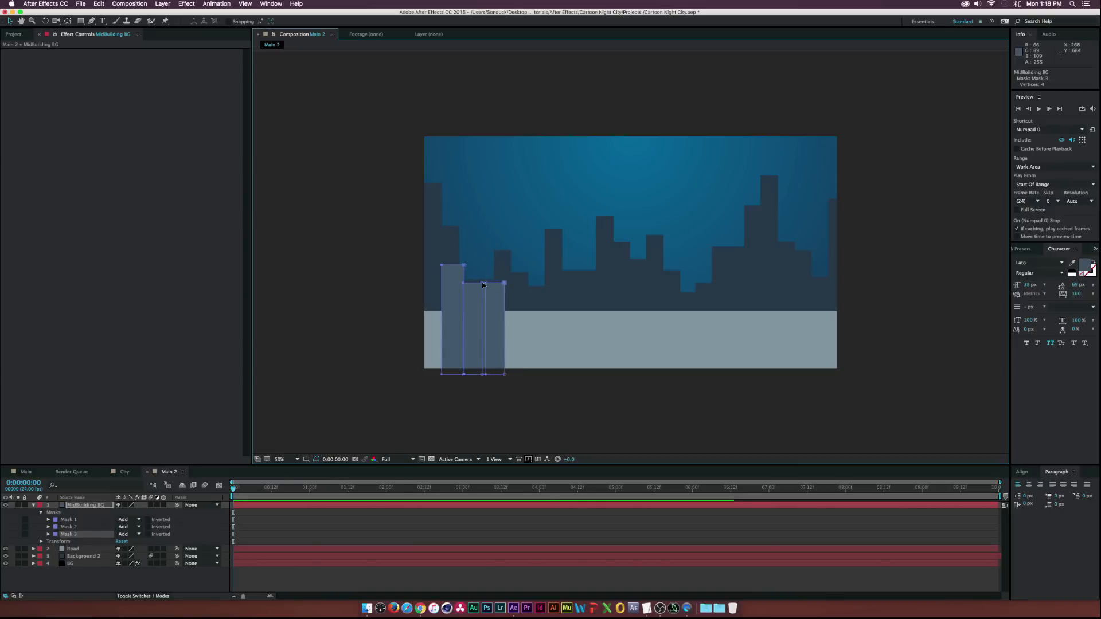
{"action": "left_click_drag", "start_coordinate": [483, 285], "coordinate": [483, 272]}
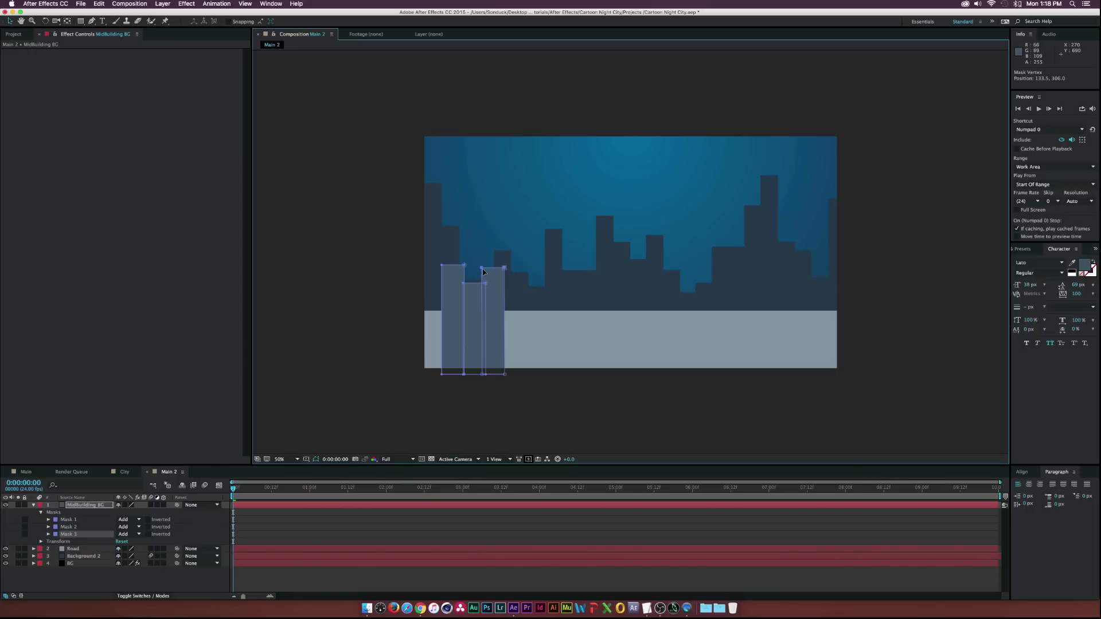
{"action": "key", "text": "super+z"}
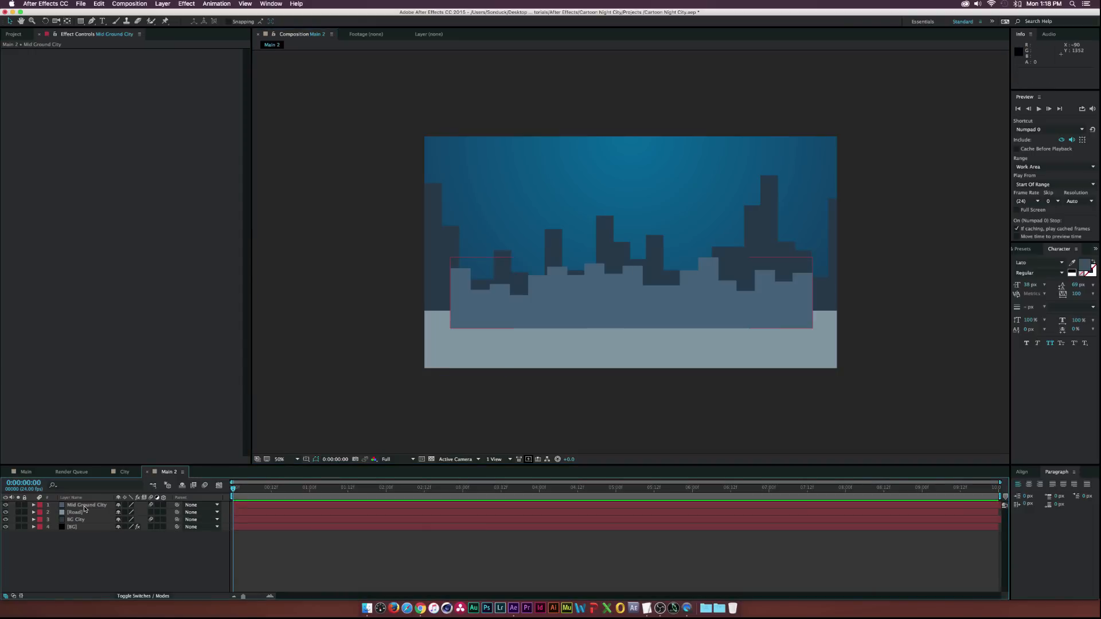
Move the Mid Ground City layer below the Road layer and select the BG layer
{"action": "left_click", "coordinate": [84, 508]}
{"action": "left_click_drag", "start_coordinate": [95, 505], "coordinate": [94, 515]}
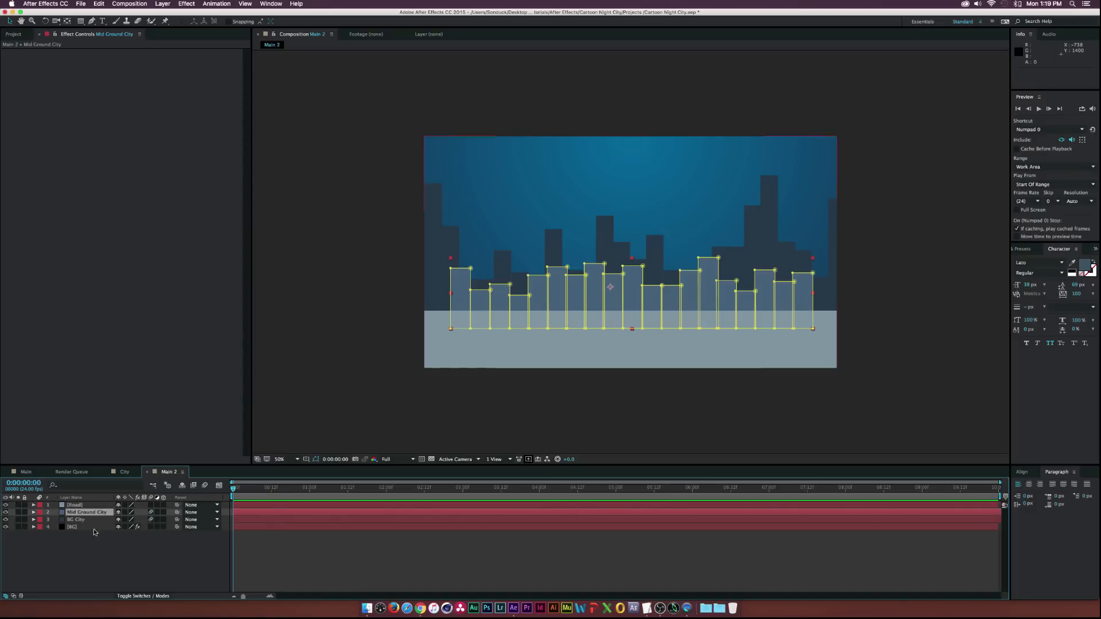
{"action": "left_click", "coordinate": [94, 527]}
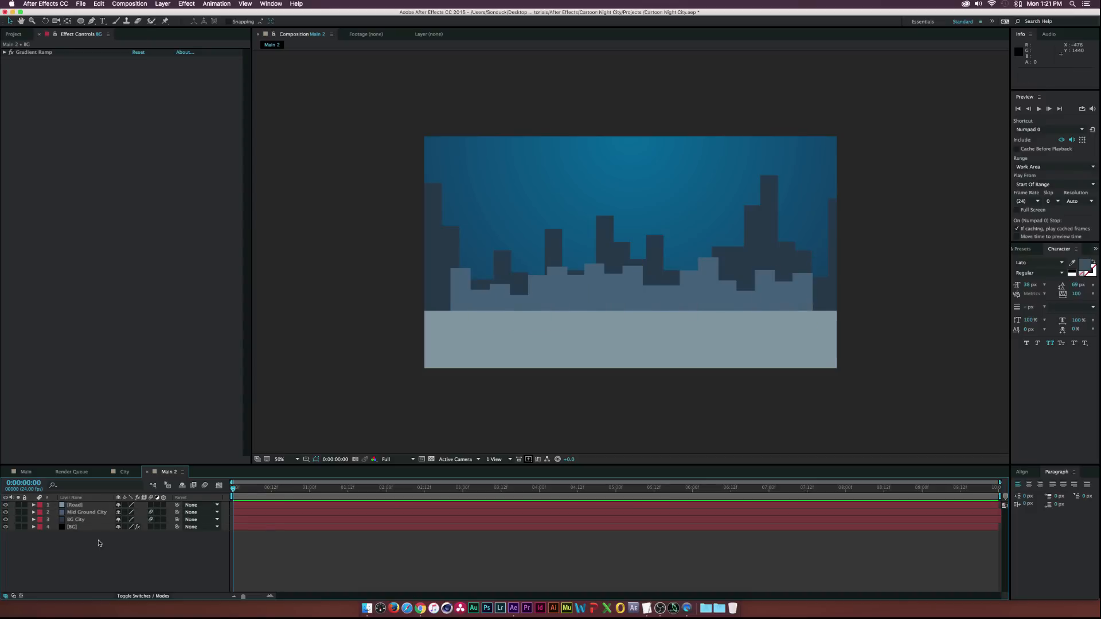
Create a full-frame solid named Moon with the light gray color E3E3E3
{"action": "key", "text": "super+y"}
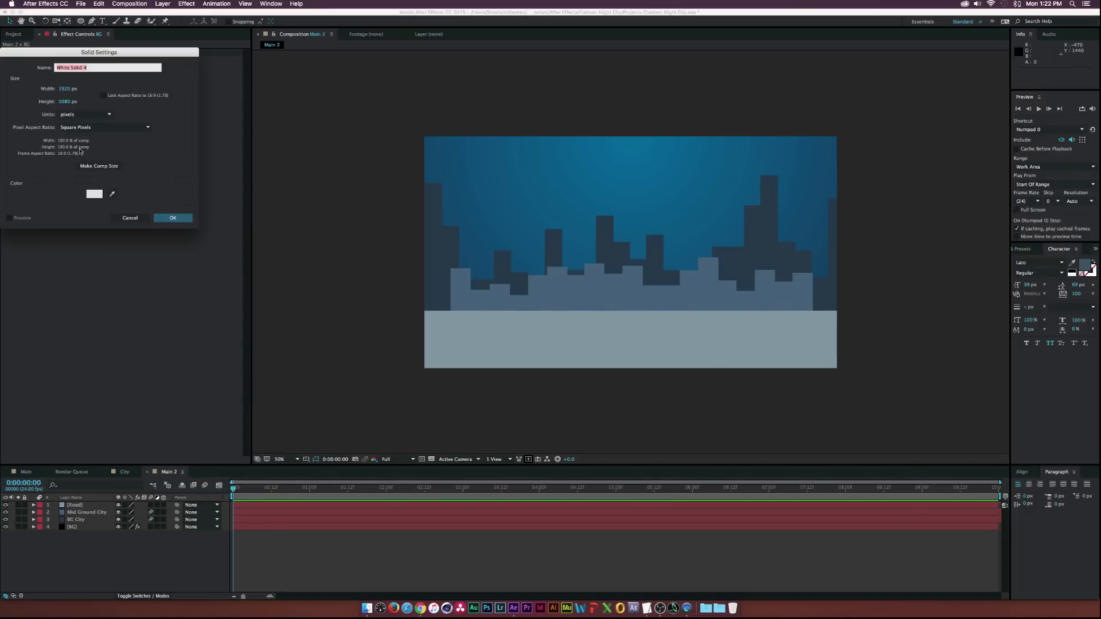
{"action": "type", "text": "Moon"}
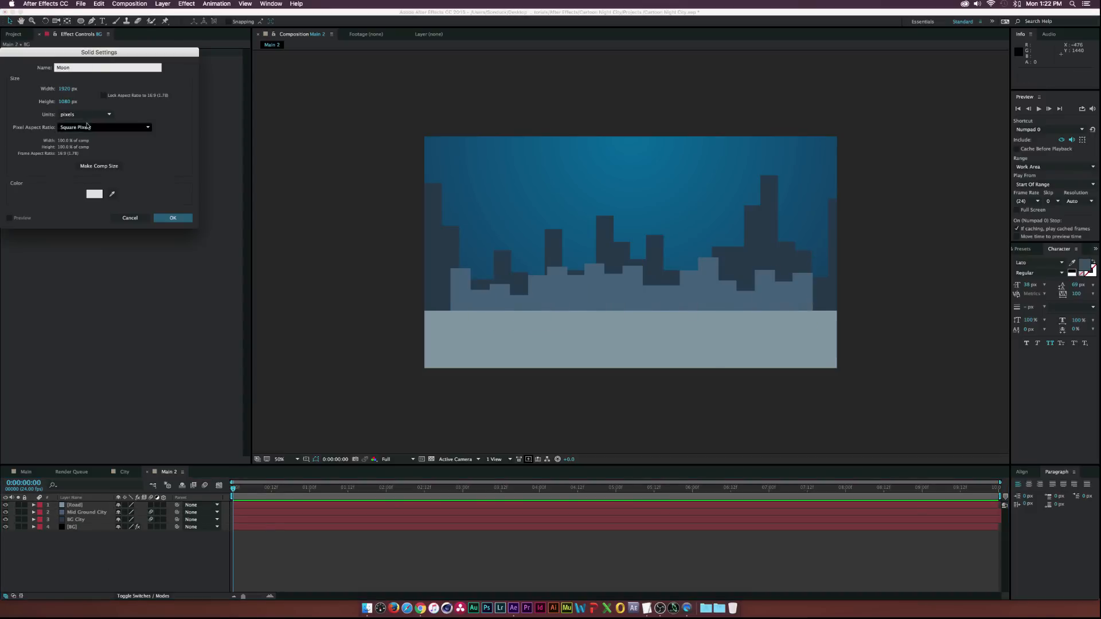
{"action": "left_click", "coordinate": [92, 194]}
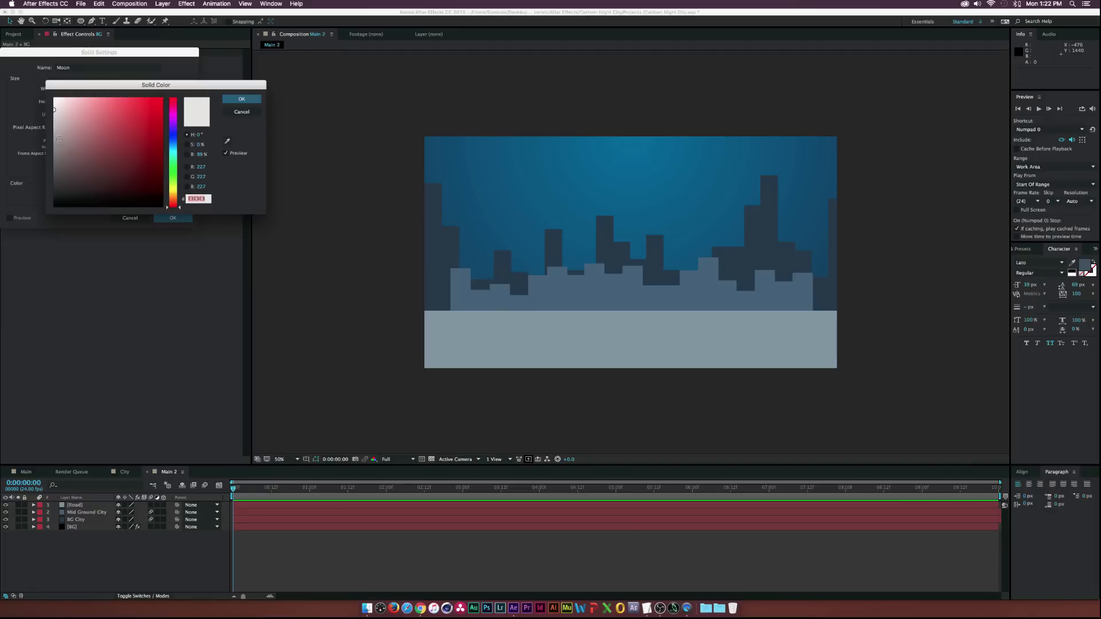
{"action": "left_click", "coordinate": [235, 100]}
{"action": "left_click", "coordinate": [180, 218]}
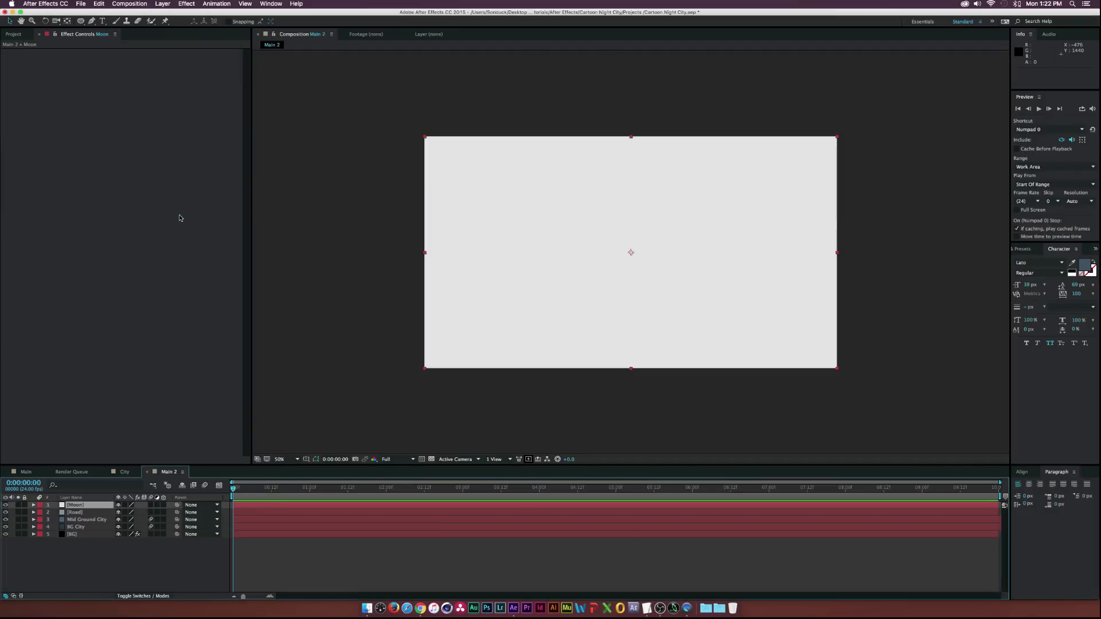
Mask the Moon solid into a circle and place the circle in the upper sky
{"action": "left_click_drag", "start_coordinate": [81, 21], "coordinate": [130, 44]}
{"action": "left_click_drag", "start_coordinate": [619, 205], "coordinate": [685, 270]}
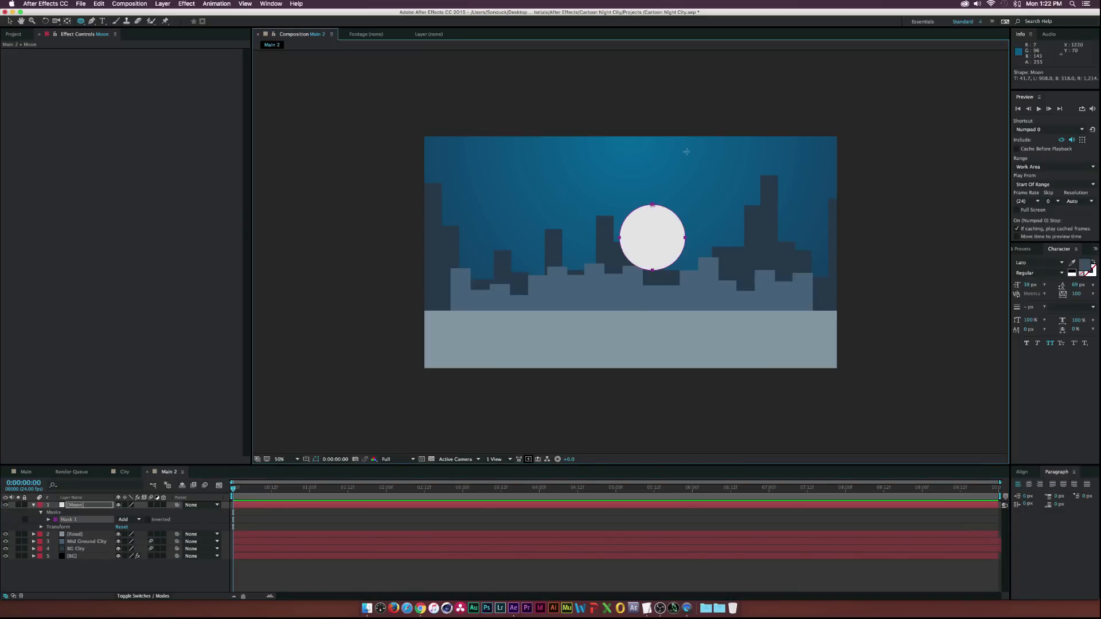
{"action": "key", "text": "v"}
{"action": "left_click_drag", "start_coordinate": [652, 205], "coordinate": [611, 150]}
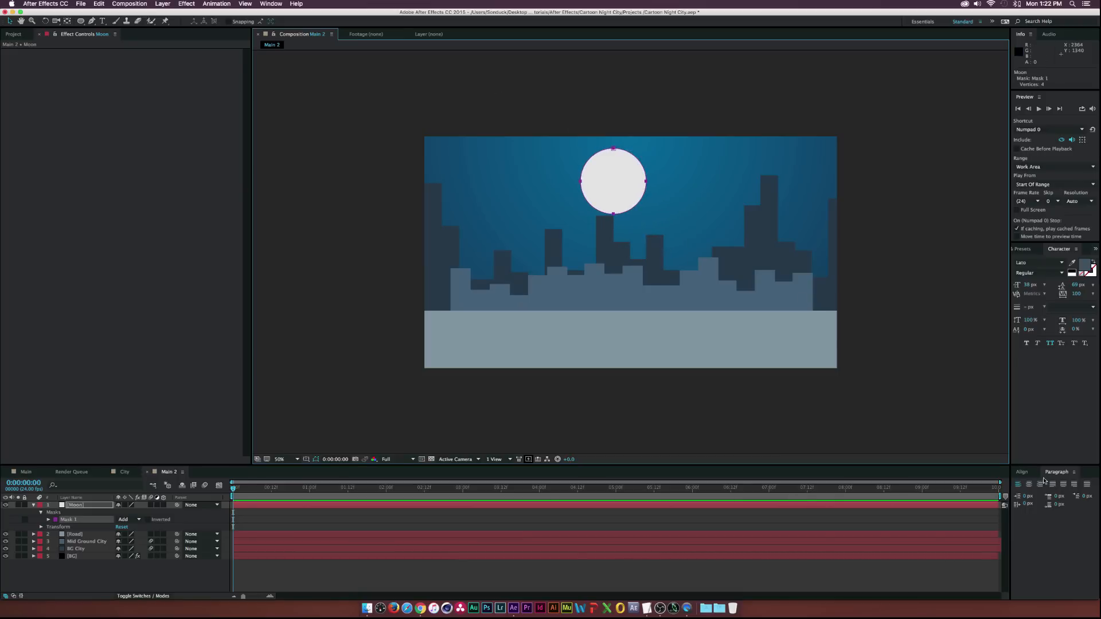
Center the Moon layer horizontally and vertically in the composition
{"action": "left_click", "coordinate": [1021, 472]}
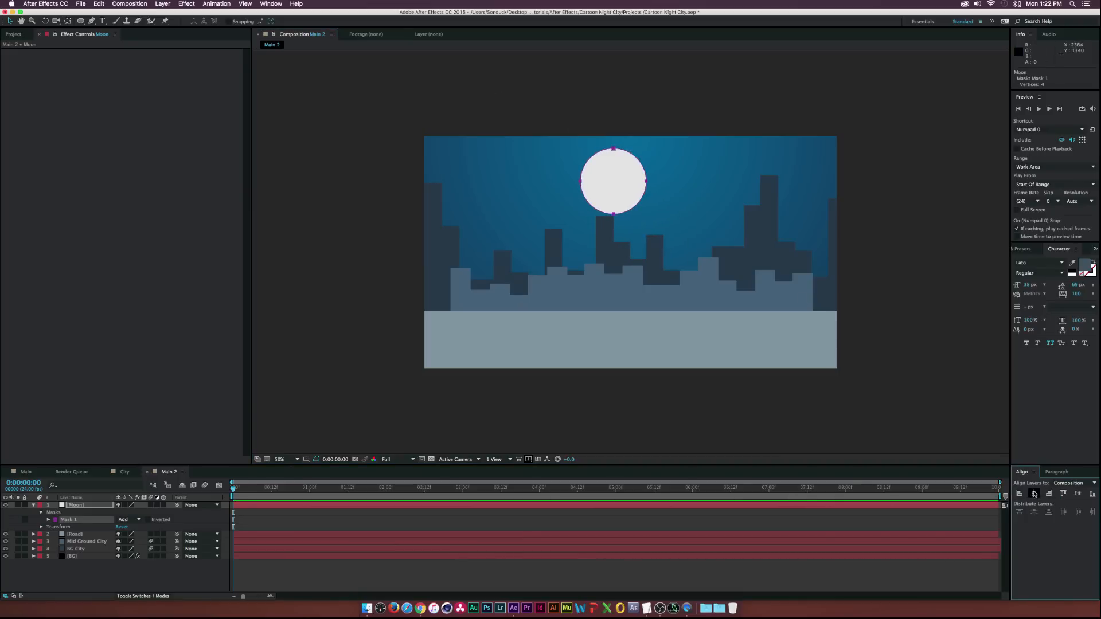
{"action": "left_click", "coordinate": [1034, 494]}
{"action": "left_click", "coordinate": [1080, 496]}
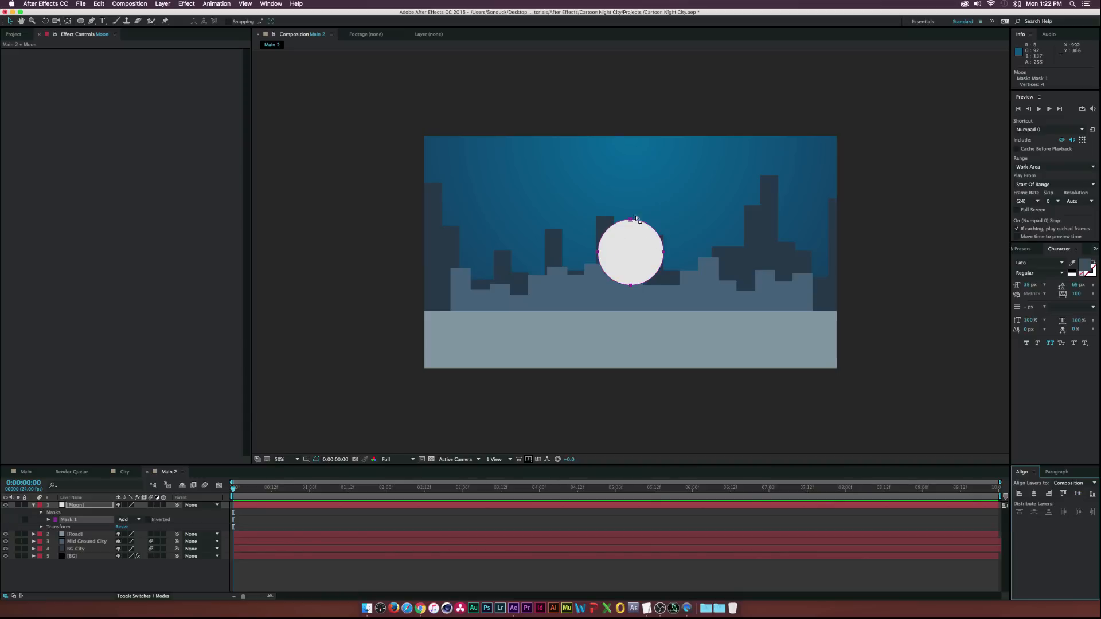
Raise the moon into the upper sky by changing the layer's Position to about 1040, 535, undoing a trial move of its mask
{"action": "left_click_drag", "start_coordinate": [631, 220], "coordinate": [629, 161]}
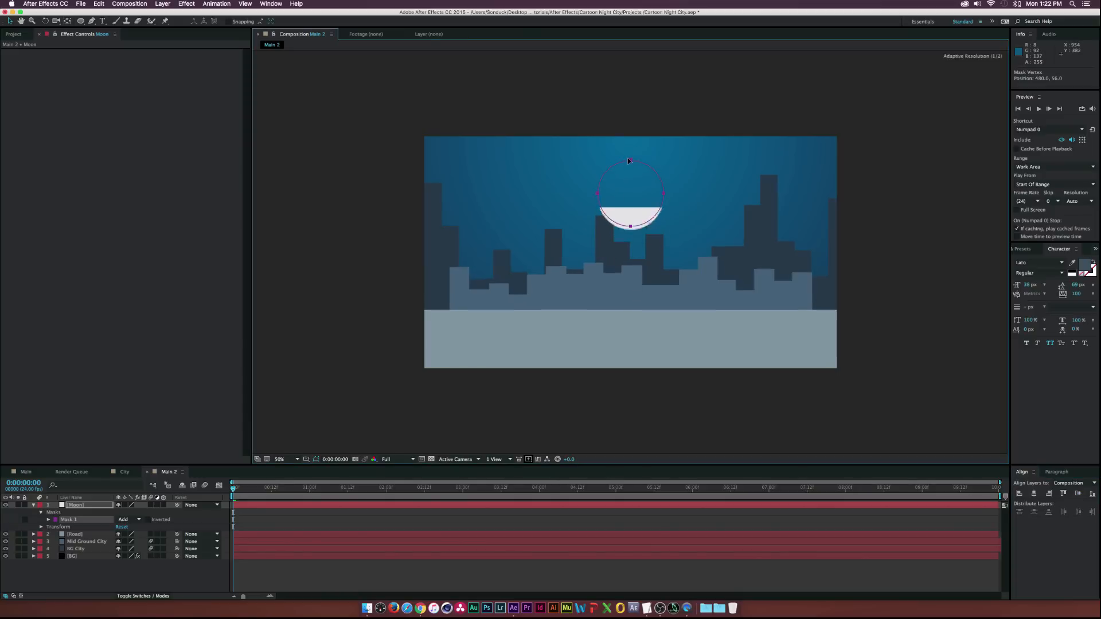
{"action": "key", "text": "super+z"}
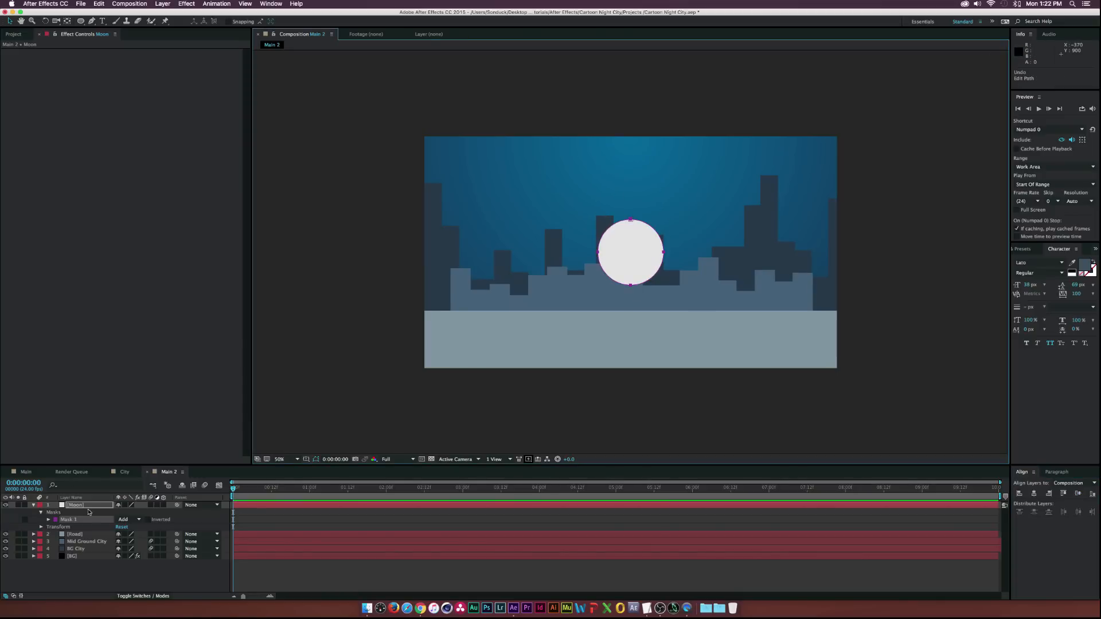
{"action": "key", "text": "p"}
{"action": "left_click_drag", "start_coordinate": [140, 512], "coordinate": [121, 511]}
{"action": "left_click", "coordinate": [122, 567]}
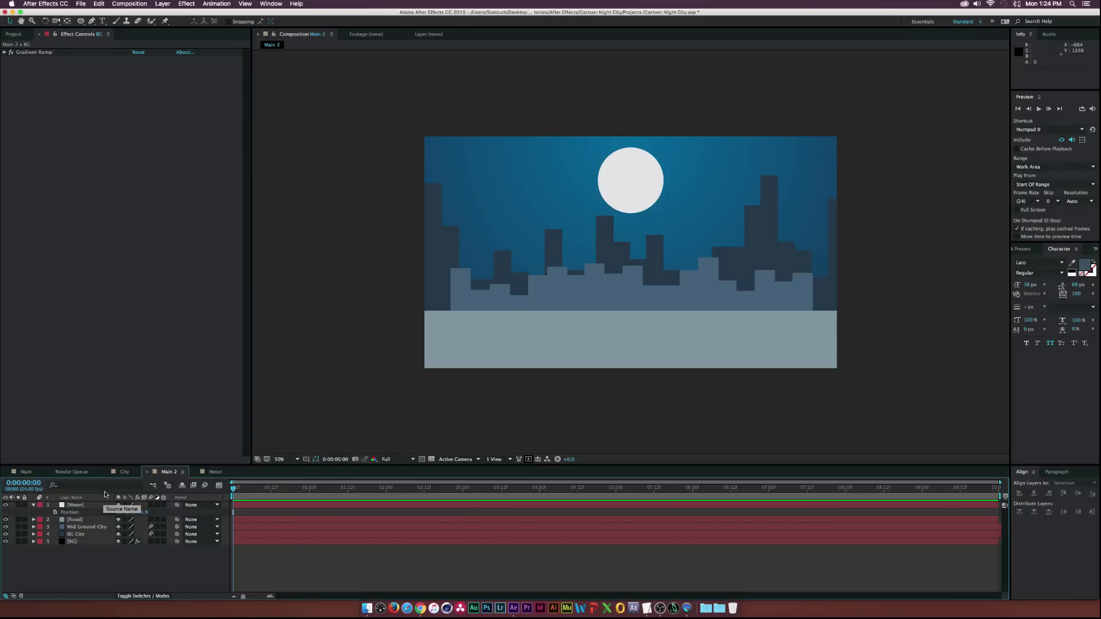
Create a full-frame light gray solid named Haze and set its opacity to 24%
{"action": "key", "text": "super+y"}
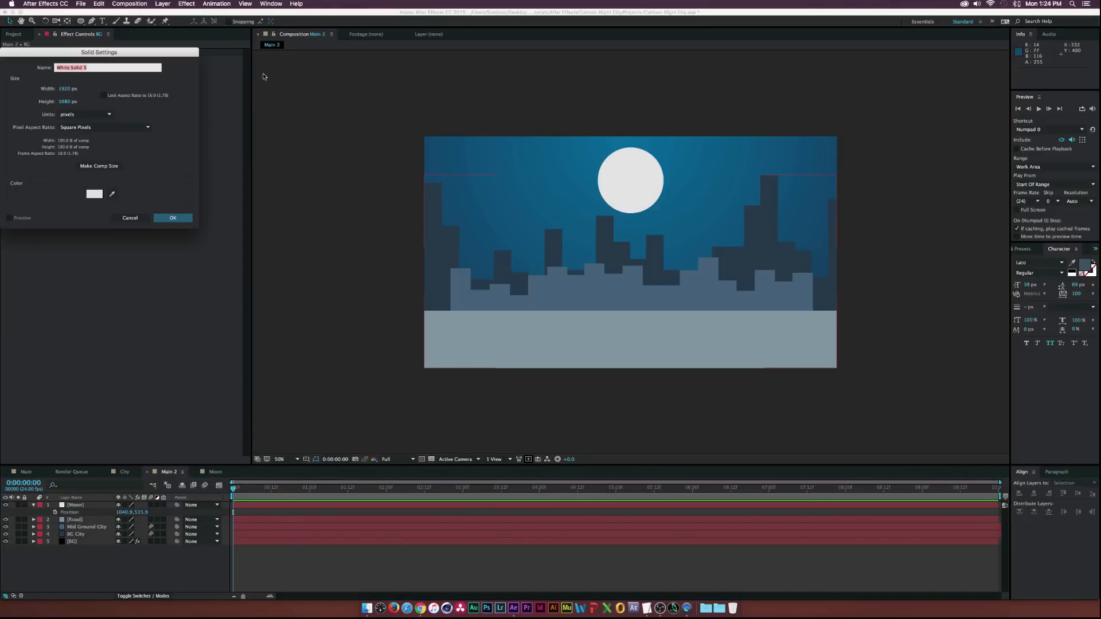
{"action": "type", "text": "Haze"}
{"action": "left_click", "coordinate": [167, 218]}
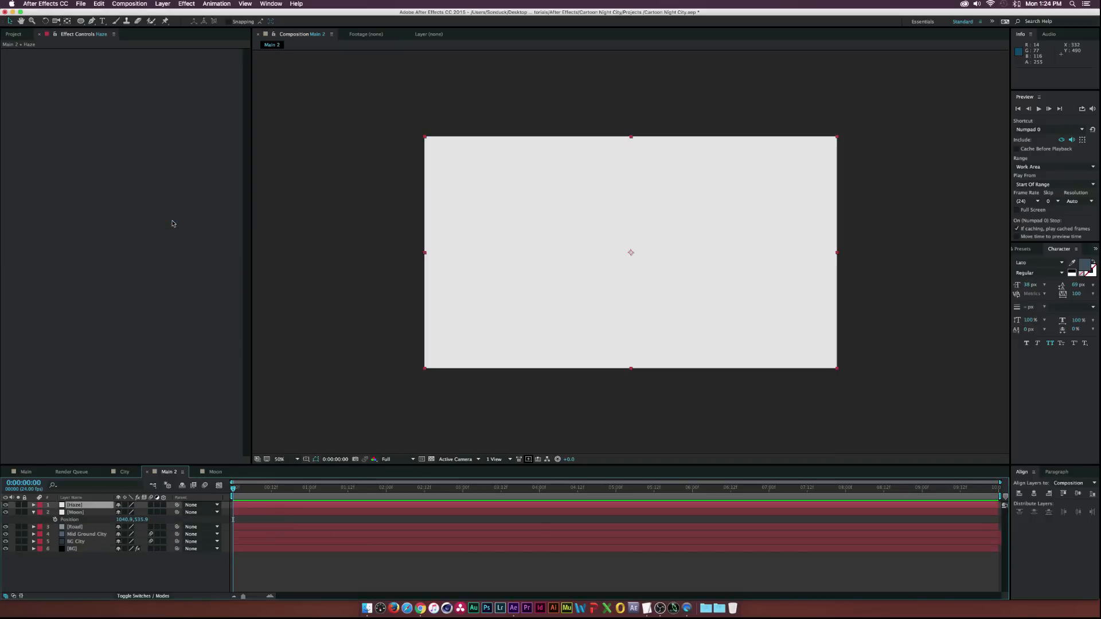
{"action": "key", "text": "t"}
{"action": "left_click_drag", "start_coordinate": [120, 513], "coordinate": [82, 512]}
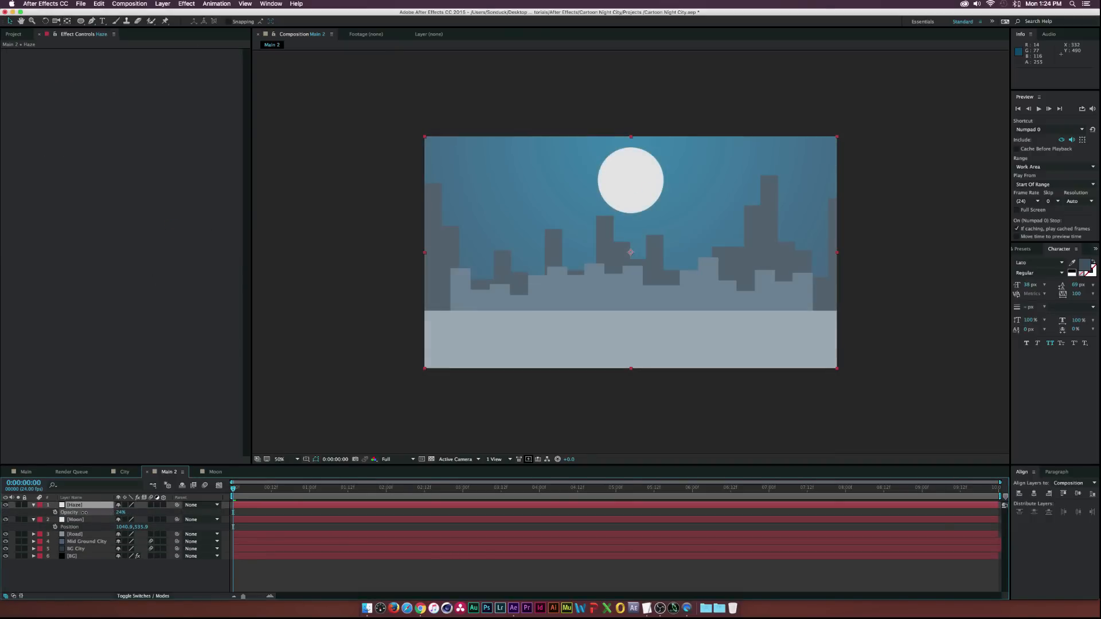
Draw a closed, curved egg-shaped mask on the Haze solid that surrounds the moon and bulges out to its right
{"action": "left_click", "coordinate": [92, 21]}
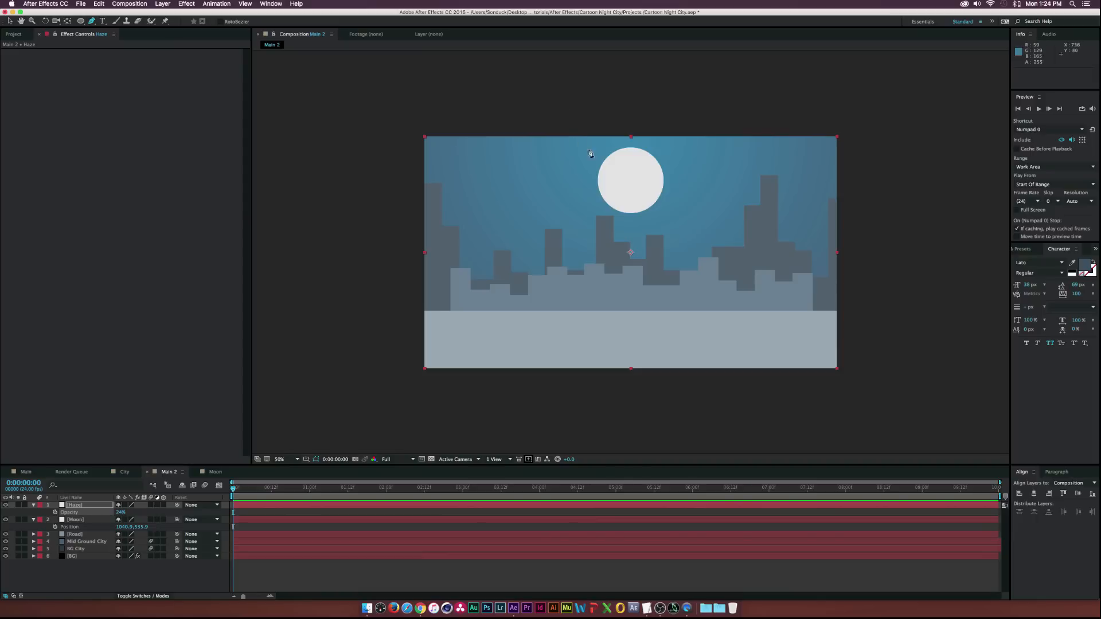
{"action": "left_click", "coordinate": [593, 182]}
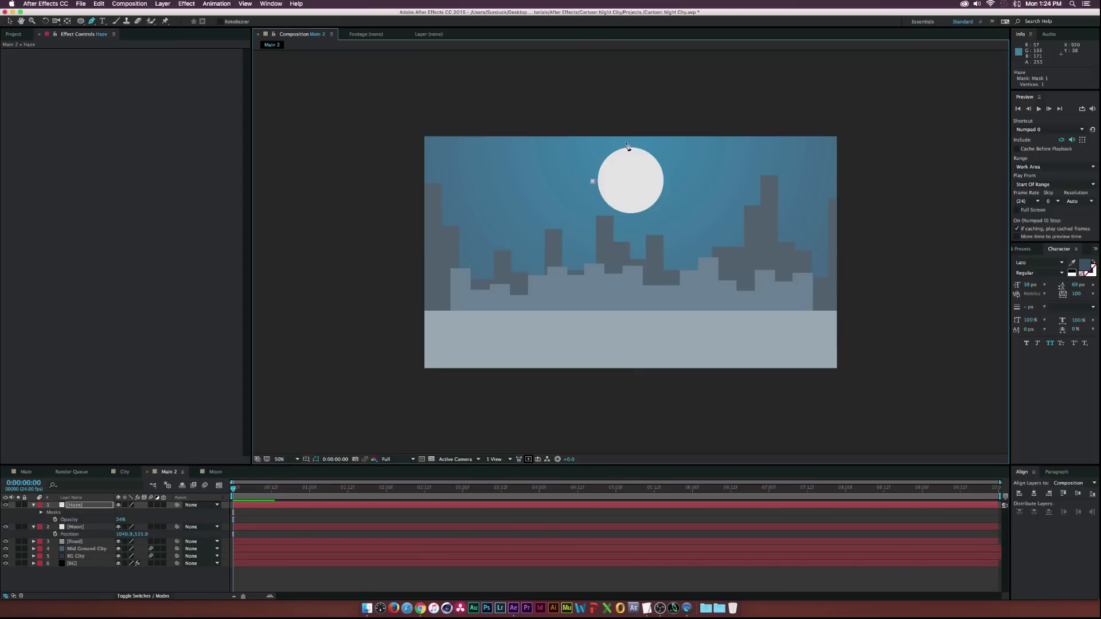
{"action": "left_click_drag", "start_coordinate": [628, 144], "coordinate": [667, 150]}
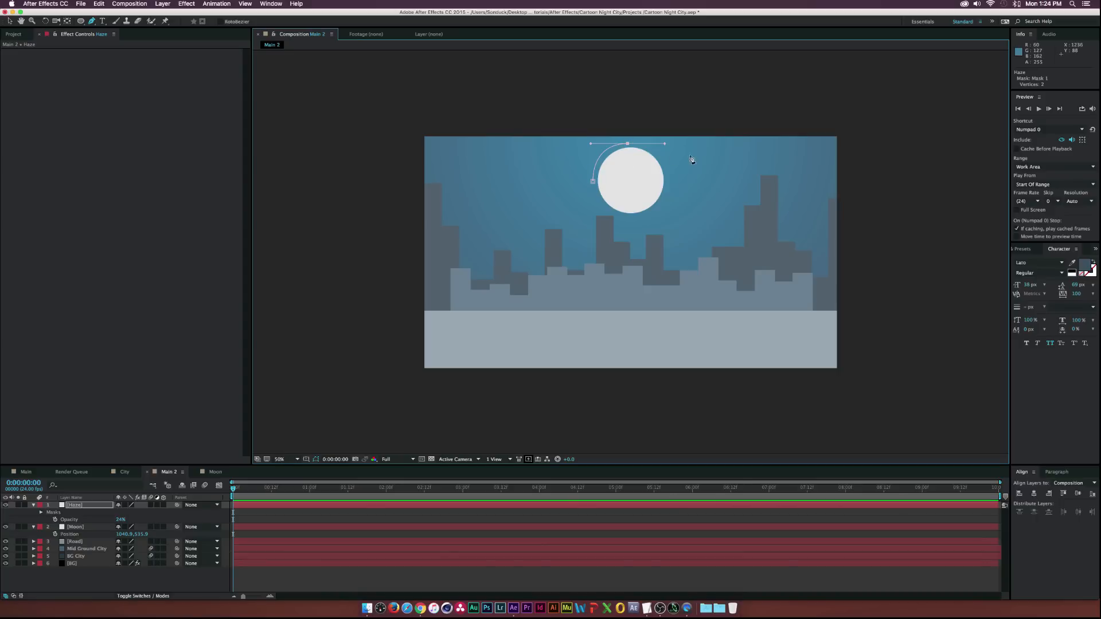
{"action": "left_click_drag", "start_coordinate": [695, 165], "coordinate": [707, 181]}
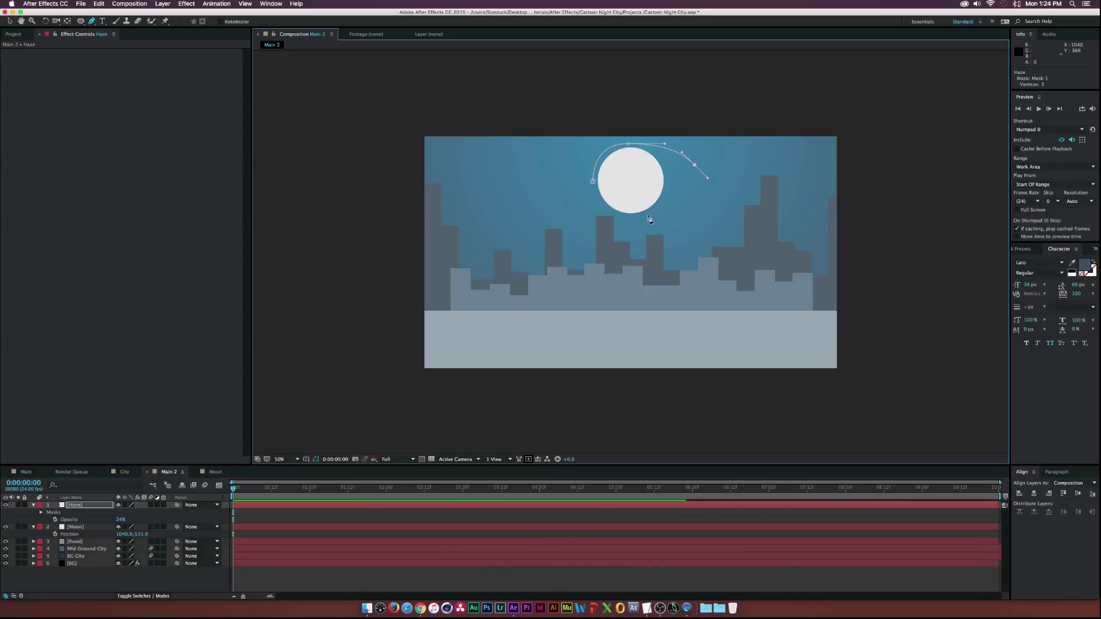
{"action": "left_click_drag", "start_coordinate": [632, 218], "coordinate": [592, 191]}
{"action": "key", "text": "super+z"}
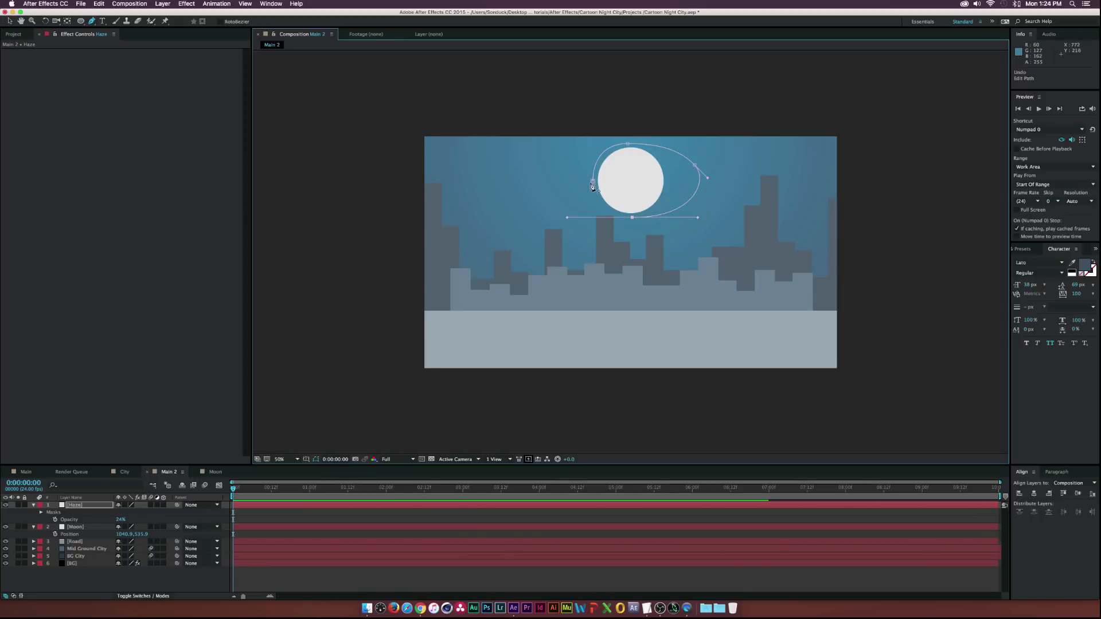
{"action": "left_click", "coordinate": [592, 181]}
{"action": "left_click_drag", "start_coordinate": [567, 218], "coordinate": [592, 219]}
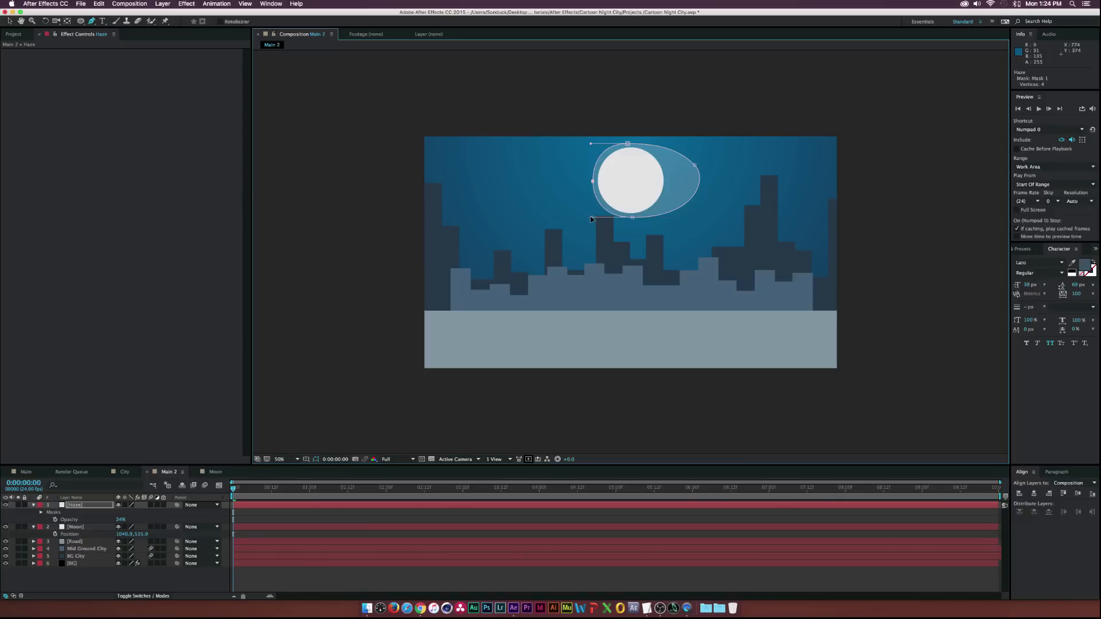
{"action": "key", "text": "v"}
{"action": "left_click", "coordinate": [370, 251]}
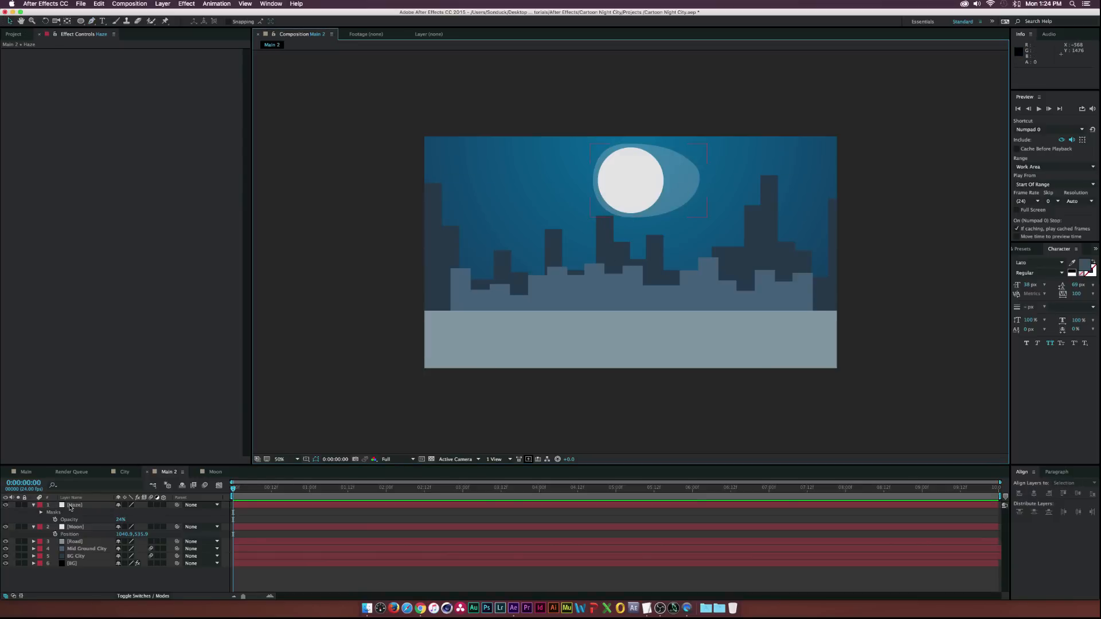
Duplicate the Haze layer, rotate the copy to 175°, and move it up over the moon so it bulges to the left
{"action": "left_click", "coordinate": [71, 507]}
{"action": "key", "text": "super+d"}
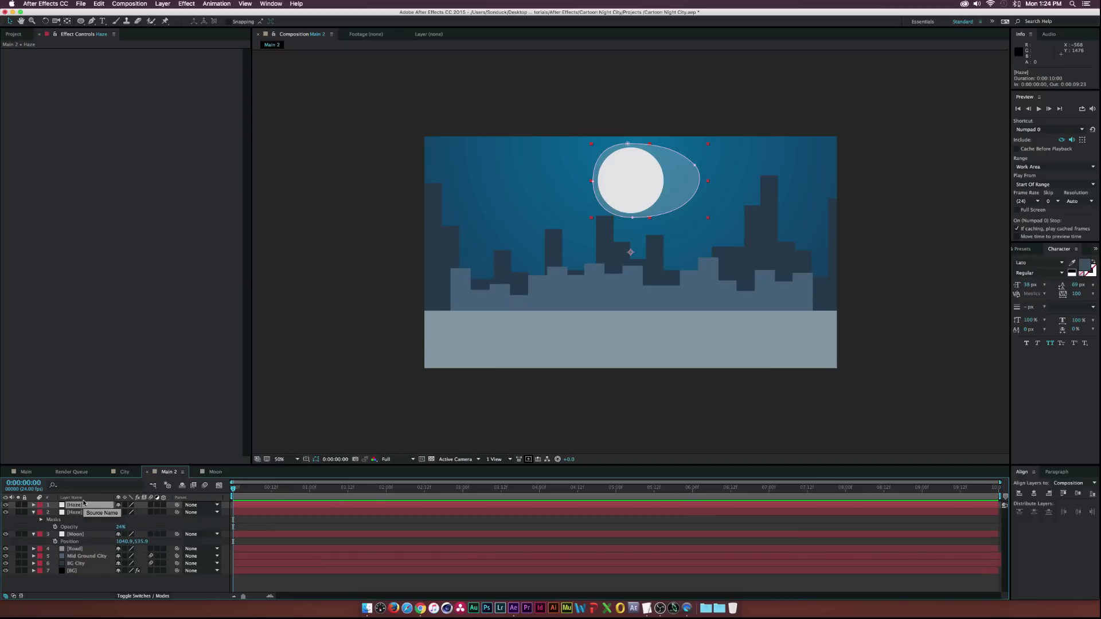
{"action": "key", "text": "r"}
{"action": "mouse_move", "coordinate": [131, 512]}
{"action": "left_mouse_down"}
{"action": "mouse_move", "coordinate": [150, 512]}
{"action": "mouse_move", "coordinate": [141, 517]}
{"action": "left_mouse_up"}
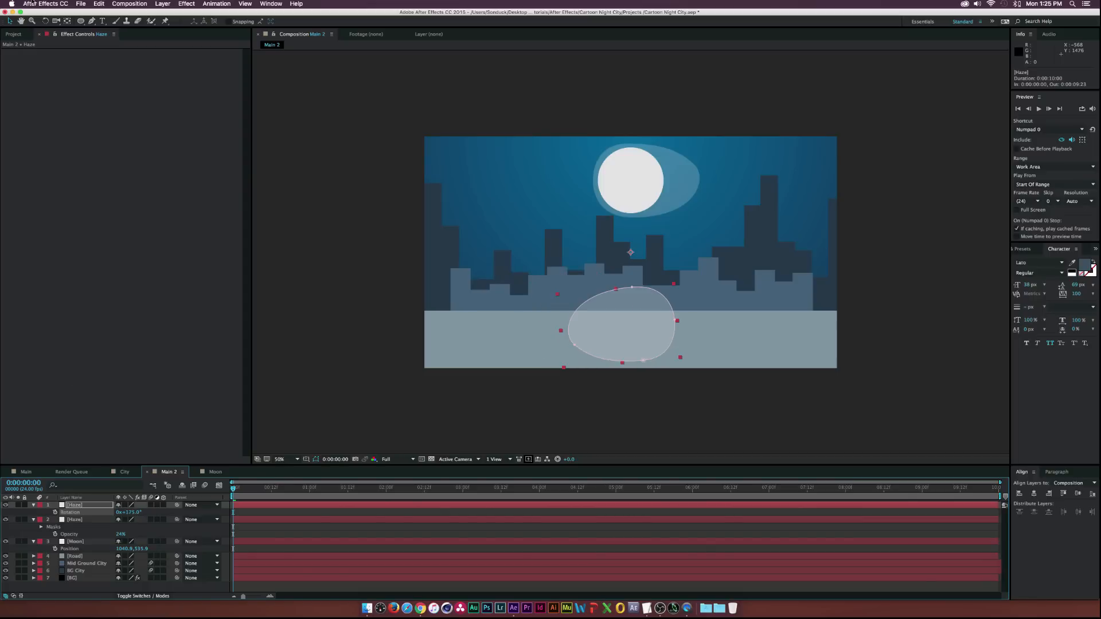
{"action": "left_click", "coordinate": [10, 21]}
{"action": "left_click", "coordinate": [610, 337]}
{"action": "left_click_drag", "start_coordinate": [611, 339], "coordinate": [615, 196]}
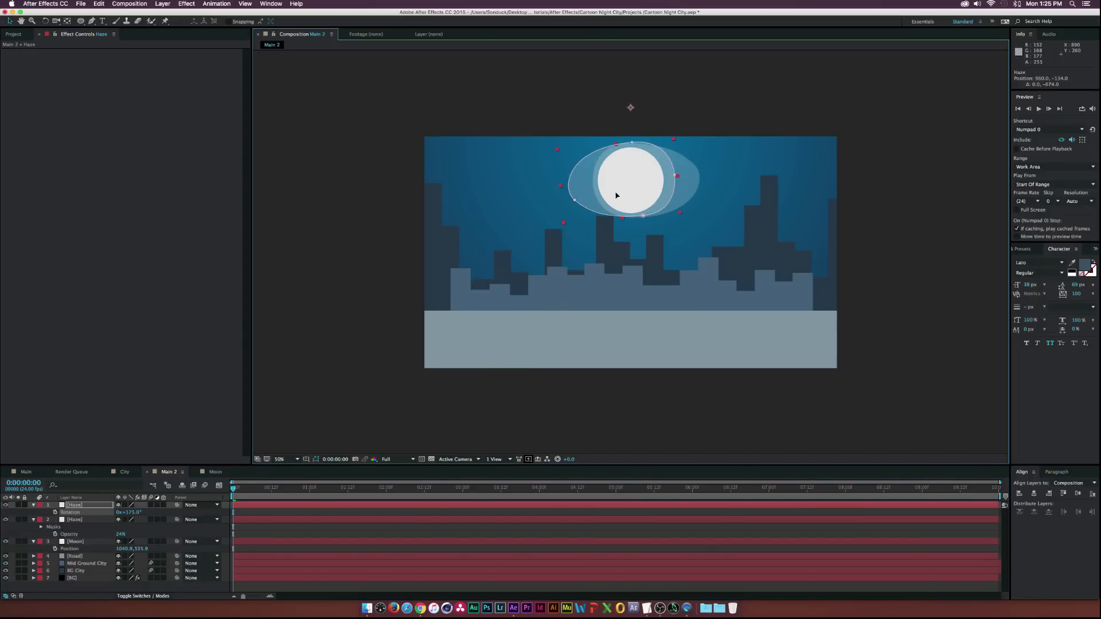
Apply a Gaussian Blur to the Moon layer with a Blurriness of 7.4
{"action": "left_click", "coordinate": [75, 541]}
{"action": "left_click", "coordinate": [186, 3]}
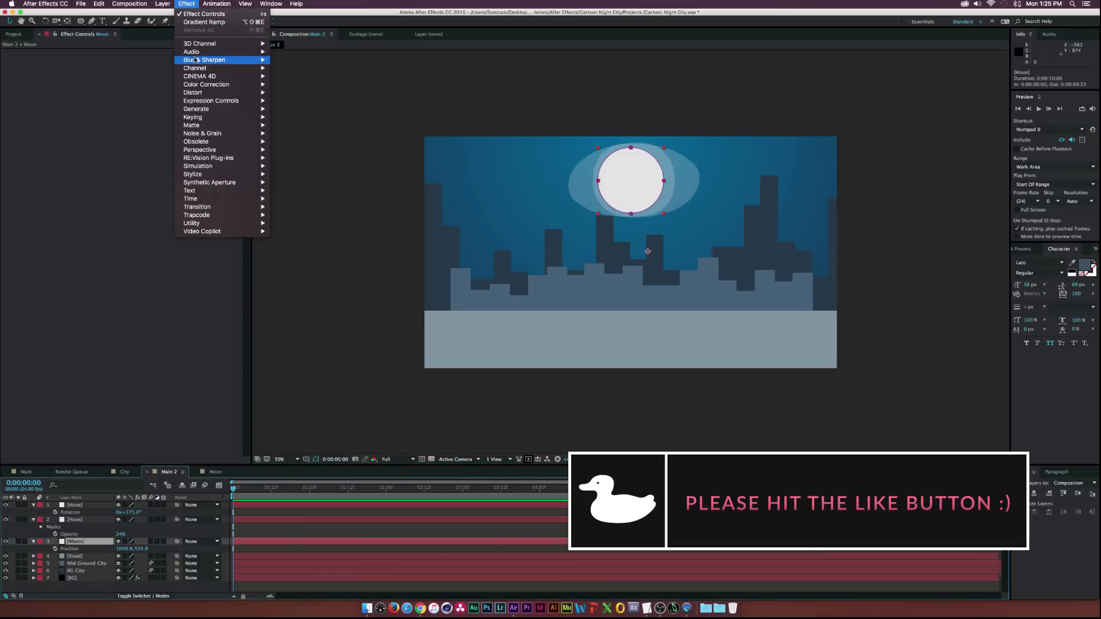
{"action": "mouse_move", "coordinate": [198, 59]}
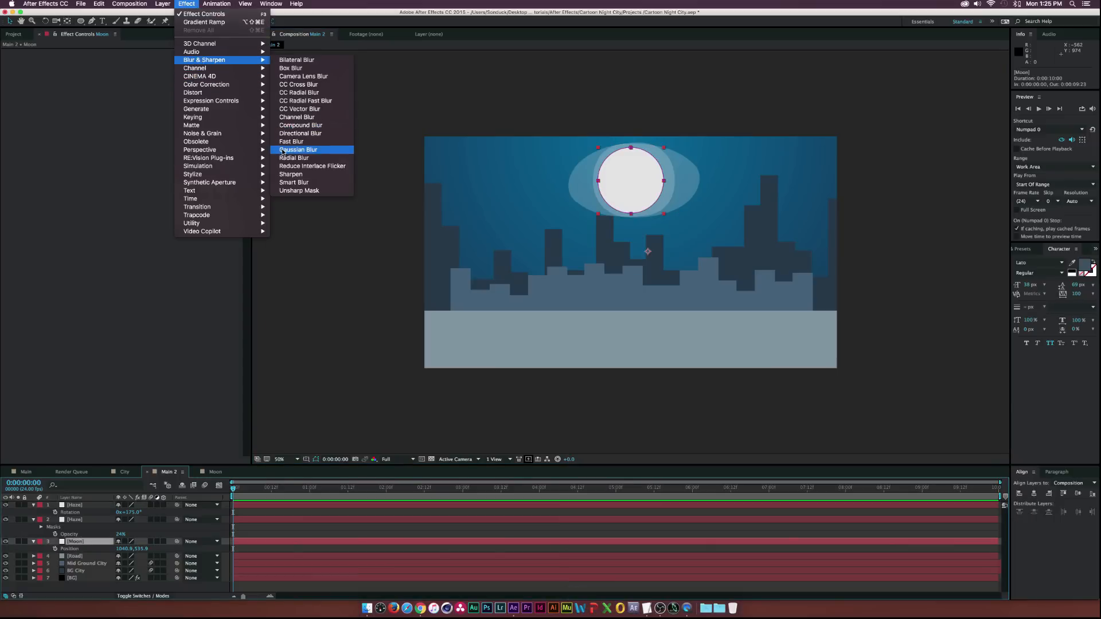
{"action": "left_click", "coordinate": [283, 150]}
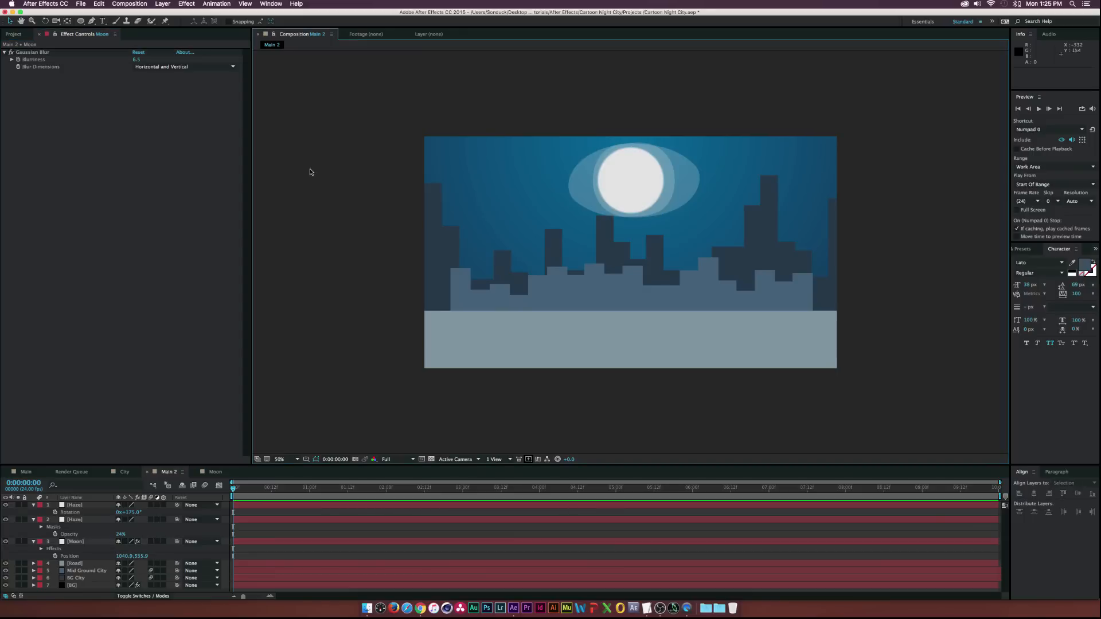
{"action": "left_click_drag", "start_coordinate": [137, 60], "coordinate": [161, 60]}
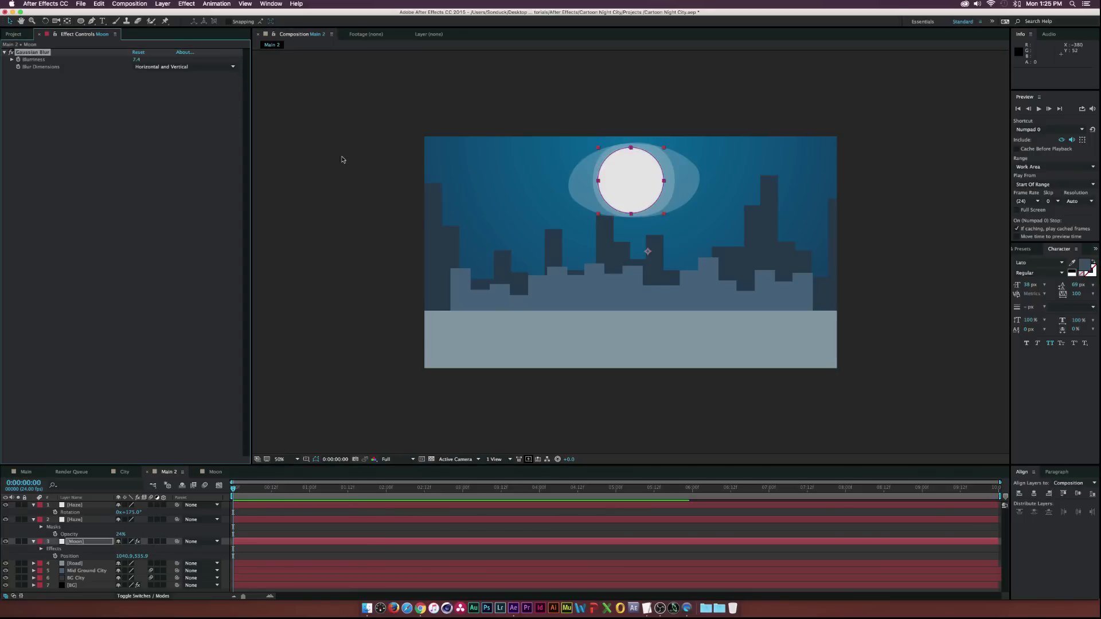
{"action": "left_click", "coordinate": [373, 169]}
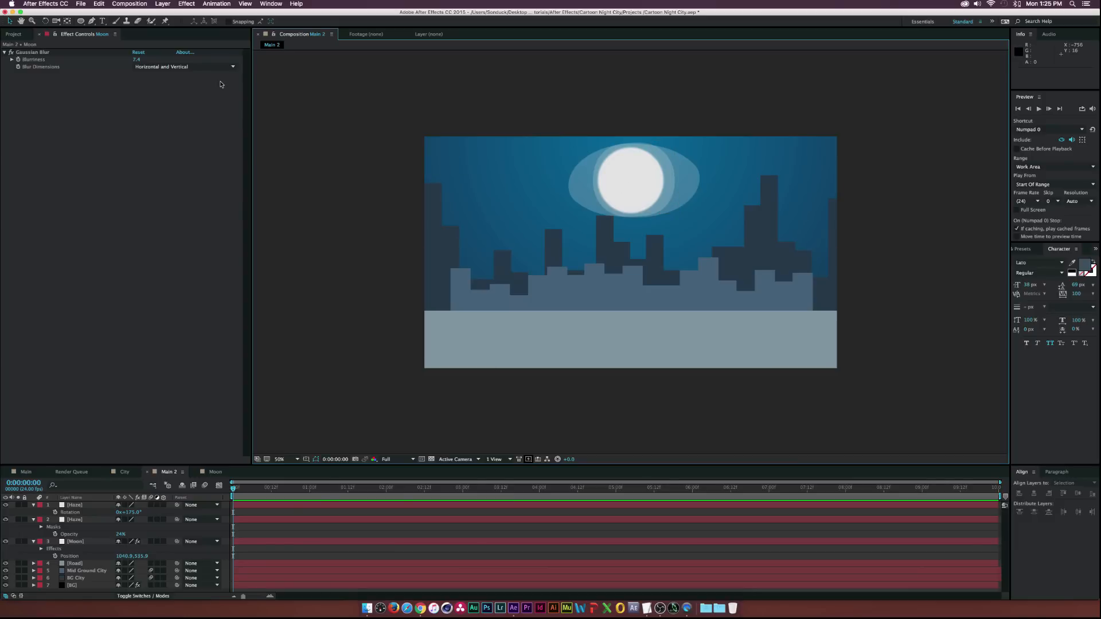
Reshape the rotated Haze copy's mask by pulling its left bulge in close to the moon's edge
{"action": "left_click", "coordinate": [76, 519]}
{"action": "left_click", "coordinate": [73, 542]}
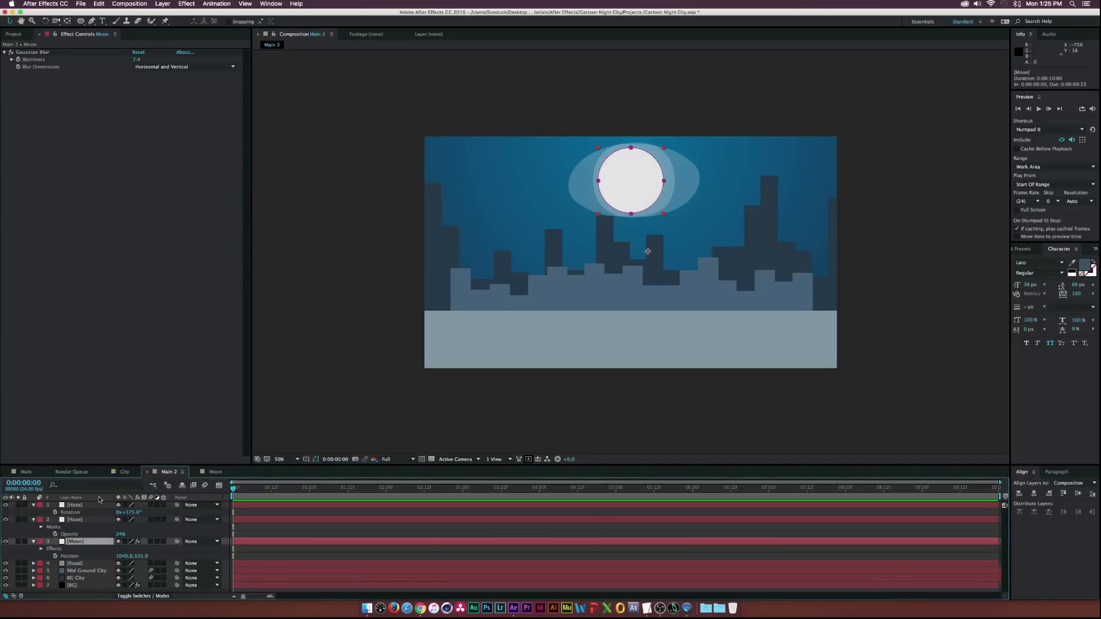
{"action": "left_click", "coordinate": [75, 506]}
{"action": "left_click", "coordinate": [575, 202]}
{"action": "left_click_drag", "start_coordinate": [575, 202], "coordinate": [589, 151]}
{"action": "left_click", "coordinate": [371, 334]}
{"action": "left_click", "coordinate": [360, 315]}
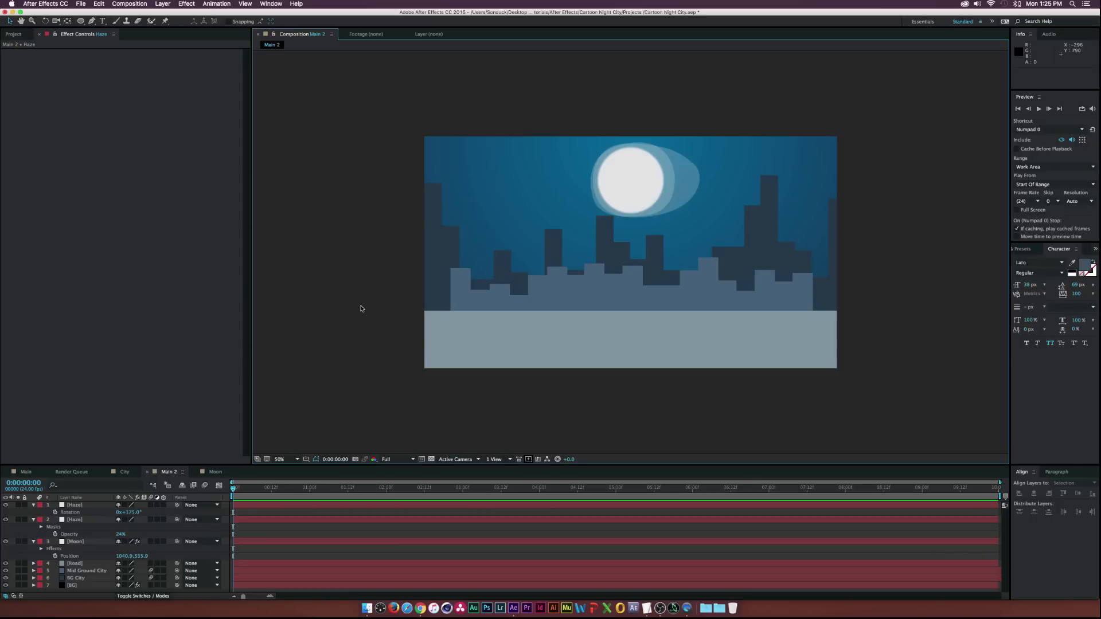
Pre-compose both Haze layers and the Moon layer into a composition named Moon
{"action": "left_click", "coordinate": [73, 504]}
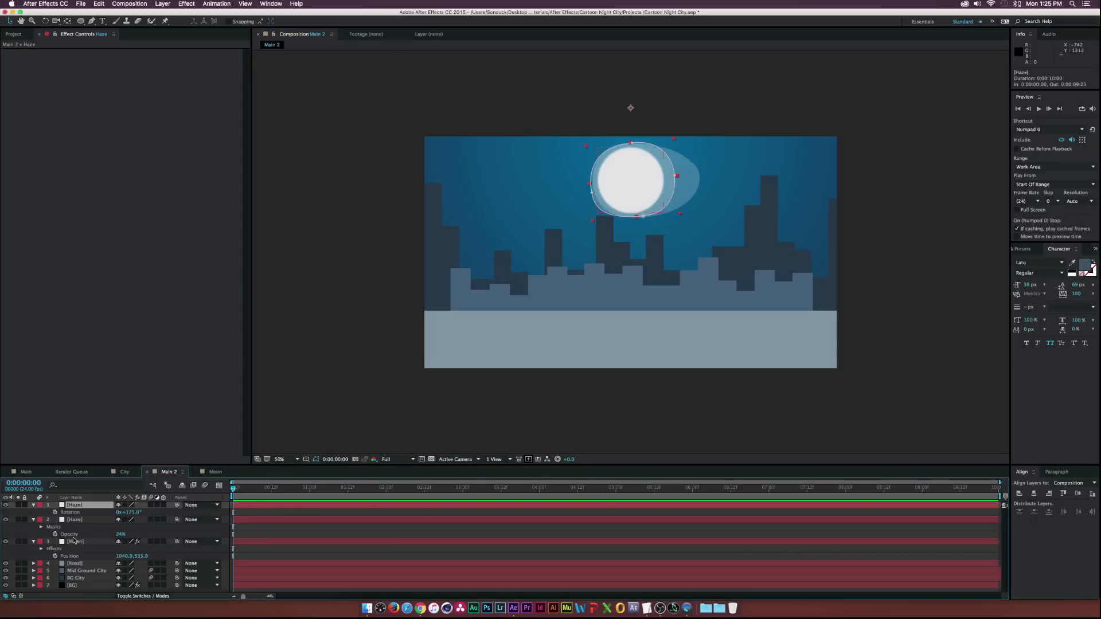
{"action": "left_click", "coordinate": [76, 540], "text": "shift"}
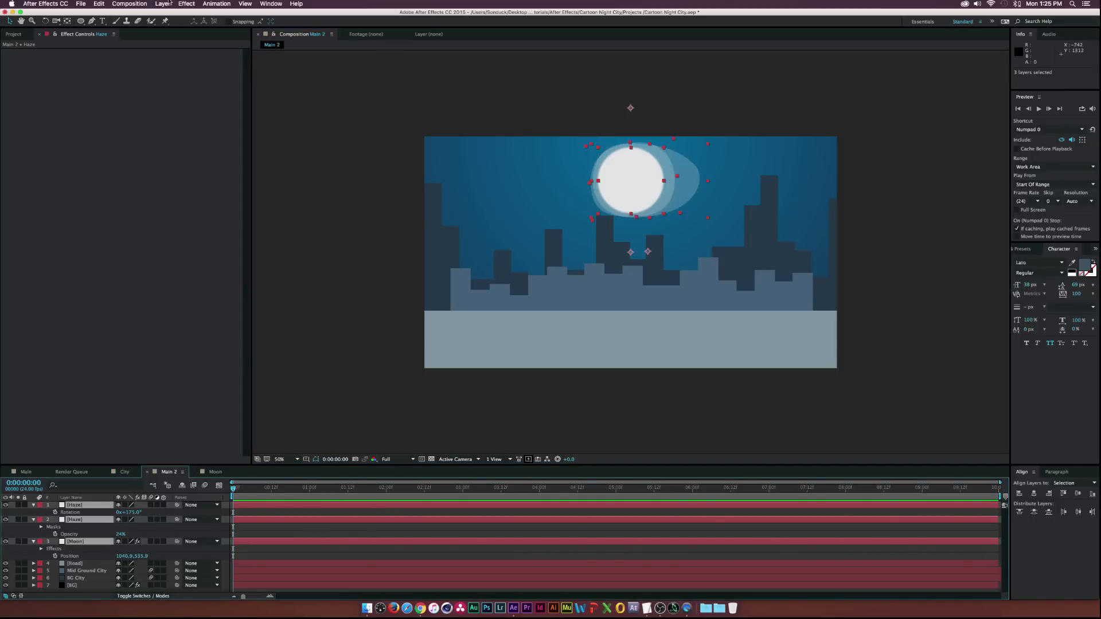
{"action": "left_click", "coordinate": [163, 3]}
{"action": "left_click", "coordinate": [183, 298]}
{"action": "type", "text": "Moon"}
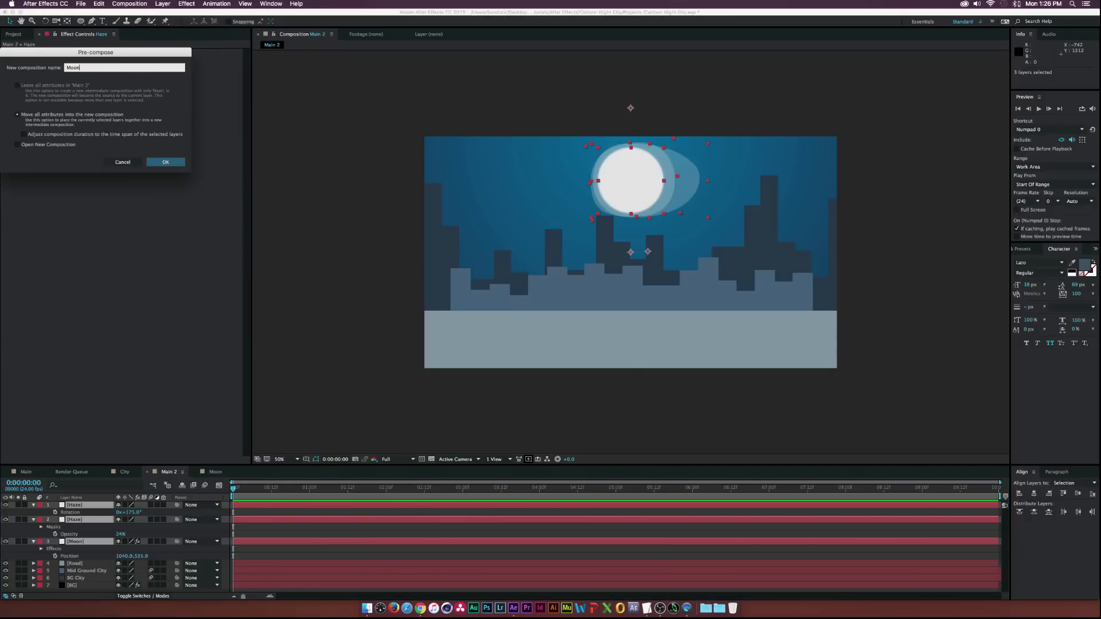
{"action": "key", "text": "Return"}
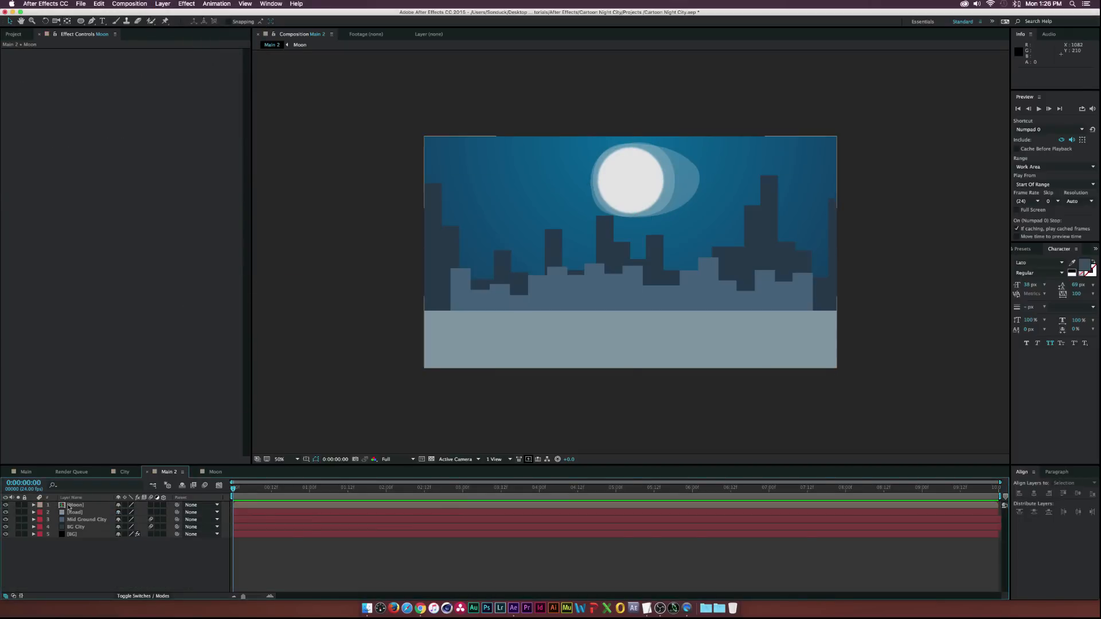
Move the Moon composition layer below the BG City layer and lower the moon slightly, partly behind the skyline
{"action": "left_click_drag", "start_coordinate": [75, 505], "coordinate": [81, 527]}
{"action": "mouse_move", "coordinate": [625, 182]}
{"action": "left_mouse_down"}
{"action": "mouse_move", "coordinate": [632, 209]}
{"action": "mouse_move", "coordinate": [631, 194]}
{"action": "left_mouse_up"}
{"action": "left_click", "coordinate": [143, 569]}
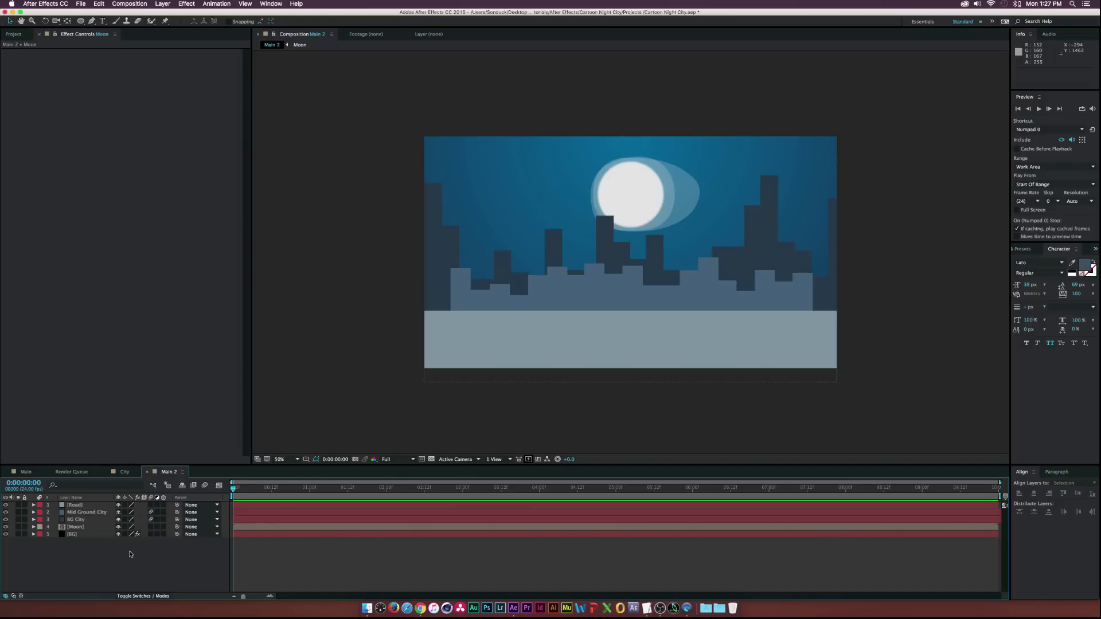
Create a full-frame solid named Base with the dark blue color 2A4C6A
{"action": "key", "text": "super+y"}
{"action": "type", "text": "Base"}
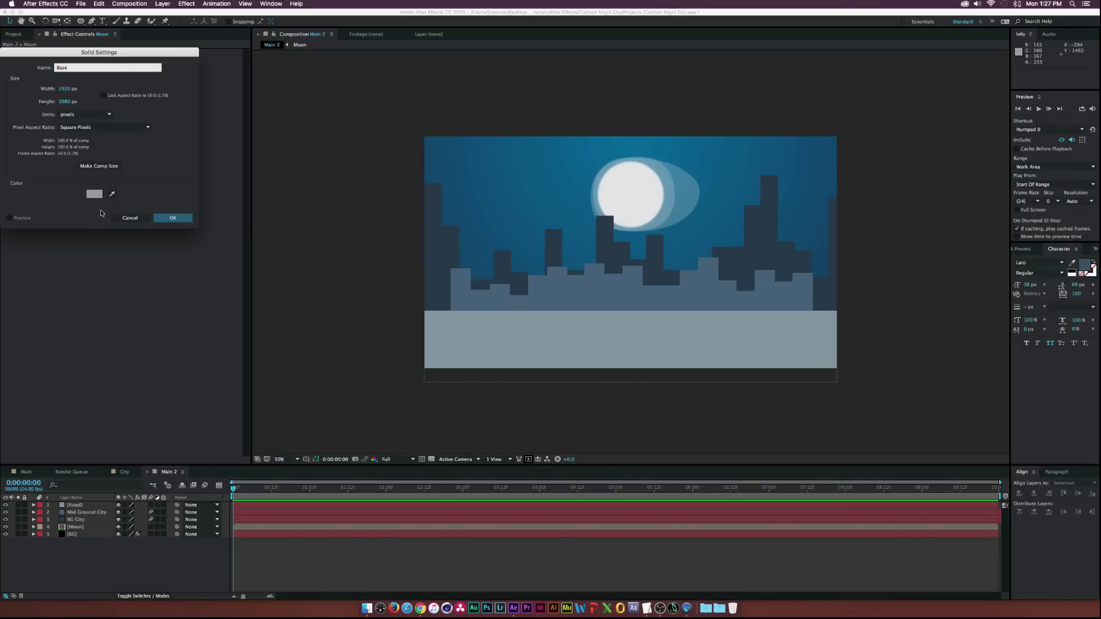
{"action": "left_click", "coordinate": [95, 195]}
{"action": "left_click_drag", "start_coordinate": [111, 148], "coordinate": [119, 161]}
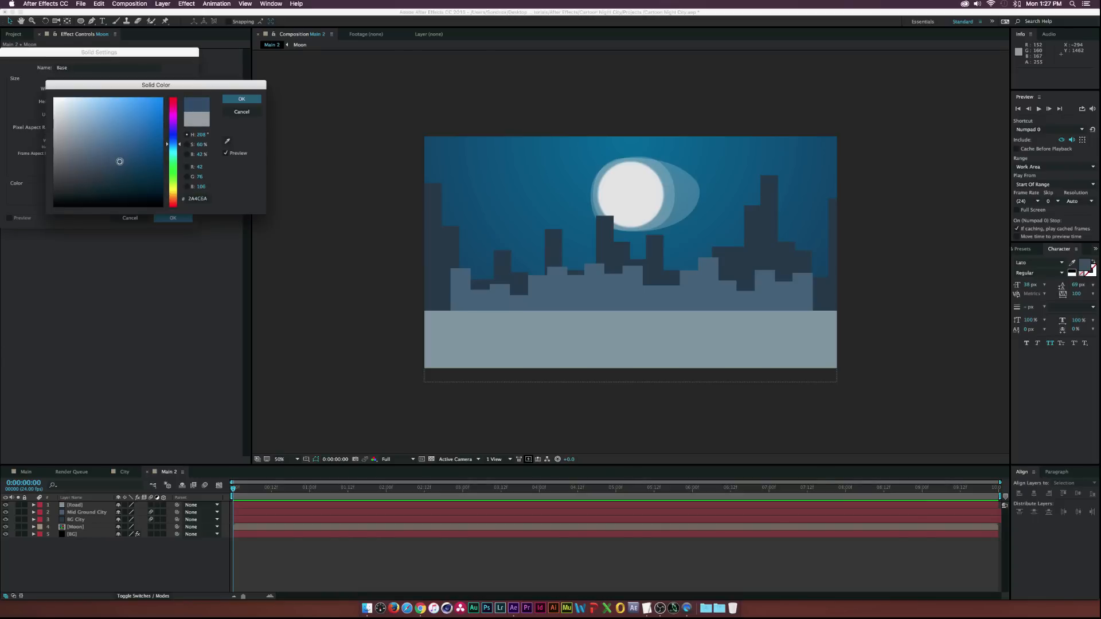
{"action": "left_click", "coordinate": [245, 98]}
{"action": "left_click", "coordinate": [175, 218]}
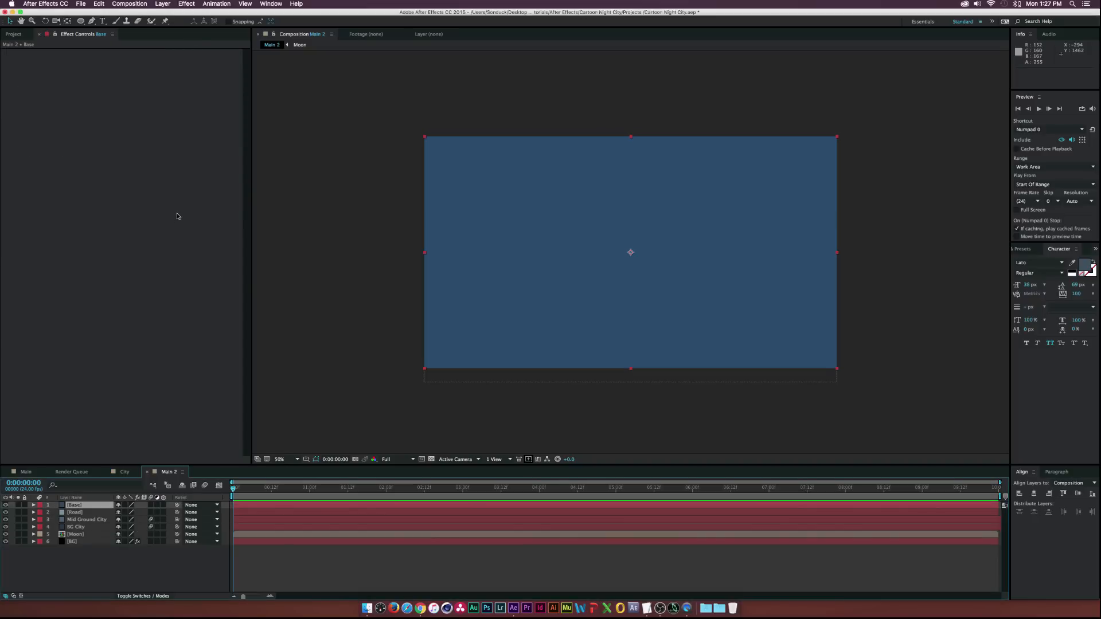
Mask the Base solid into a tall rectangular building right of the moon, with its bottom edge on the road's upper edge
{"action": "left_click_drag", "start_coordinate": [78, 24], "coordinate": [109, 19]}
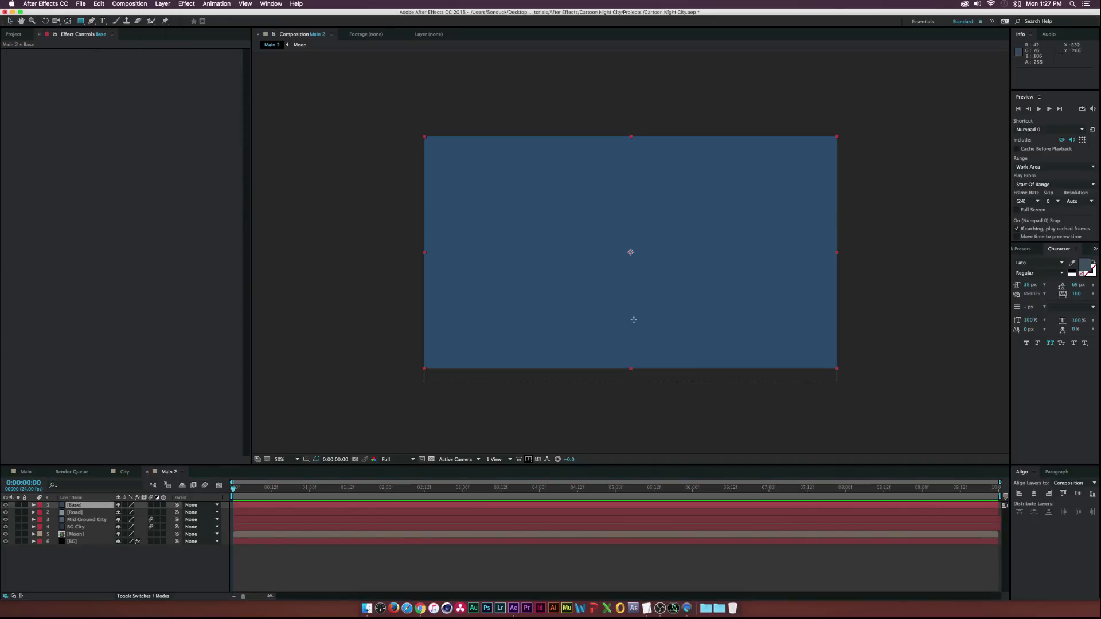
{"action": "mouse_move", "coordinate": [626, 366]}
{"action": "left_mouse_down"}
{"action": "mouse_move", "coordinate": [644, 314]}
{"action": "mouse_move", "coordinate": [688, 253]}
{"action": "mouse_move", "coordinate": [688, 217]}
{"action": "mouse_move", "coordinate": [680, 246]}
{"action": "mouse_move", "coordinate": [751, 192]}
{"action": "left_mouse_up"}
{"action": "key", "text": "period"}
{"action": "key", "text": "period"}
{"action": "left_click_drag", "start_coordinate": [768, 381], "coordinate": [594, 141]}
{"action": "key", "text": "period"}
{"action": "key", "text": "period"}
{"action": "left_click_drag", "start_coordinate": [965, 251], "coordinate": [966, 234]}
{"action": "key", "text": "comma"}
{"action": "key", "text": "comma"}
{"action": "key", "text": "comma"}
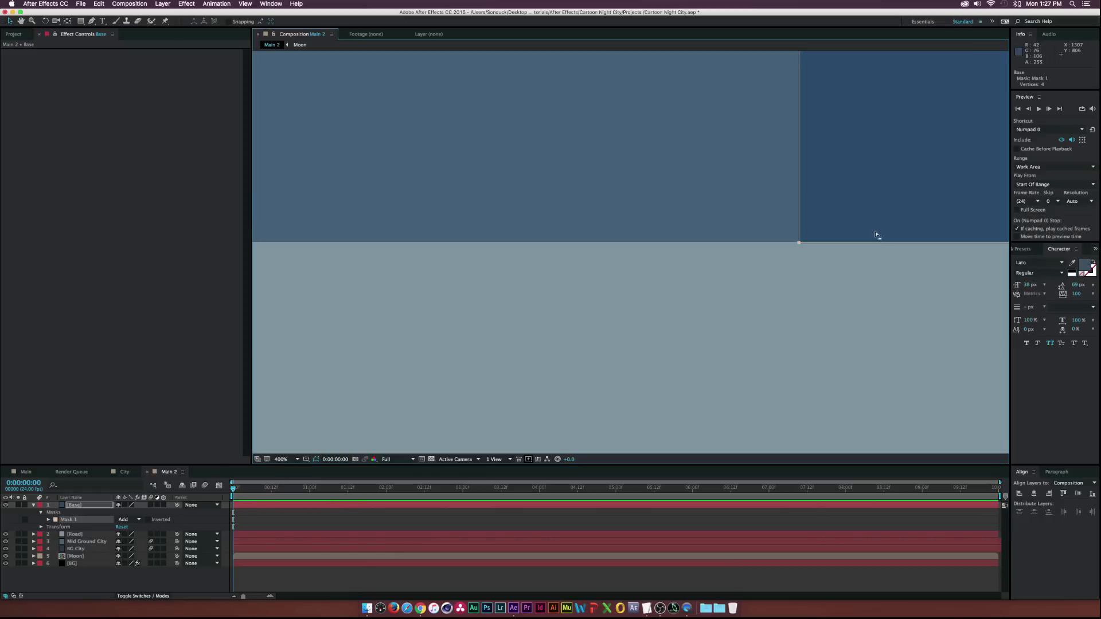
{"action": "key", "text": "v"}
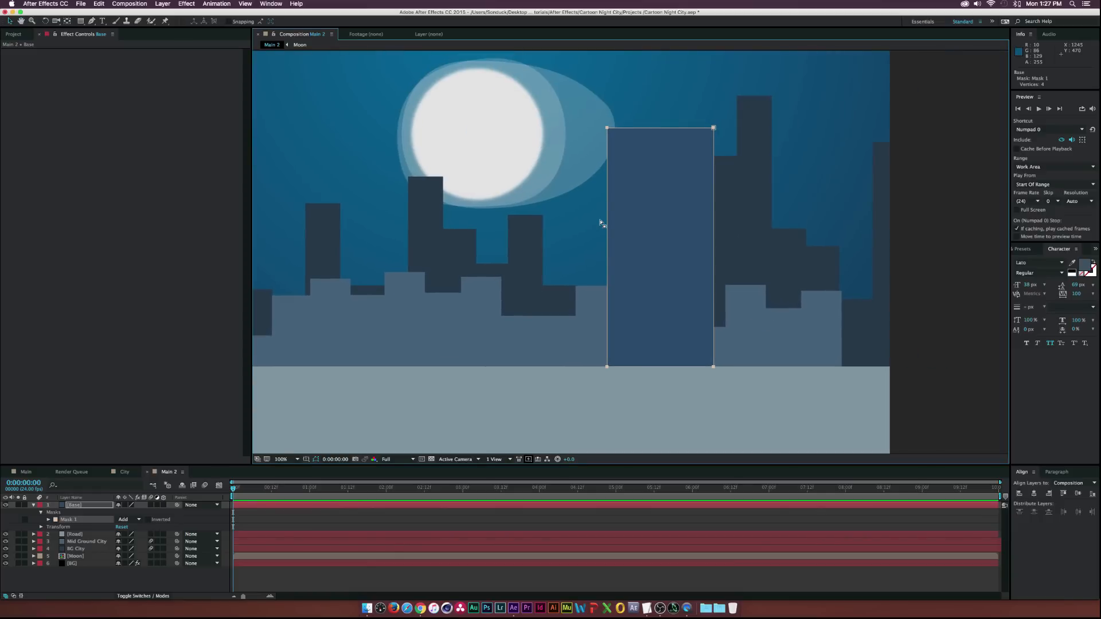
{"action": "left_click", "coordinate": [56, 582]}
Create a full-frame solid named Window 1 above the Base layer with a near-black gray color
{"action": "left_click", "coordinate": [74, 504]}
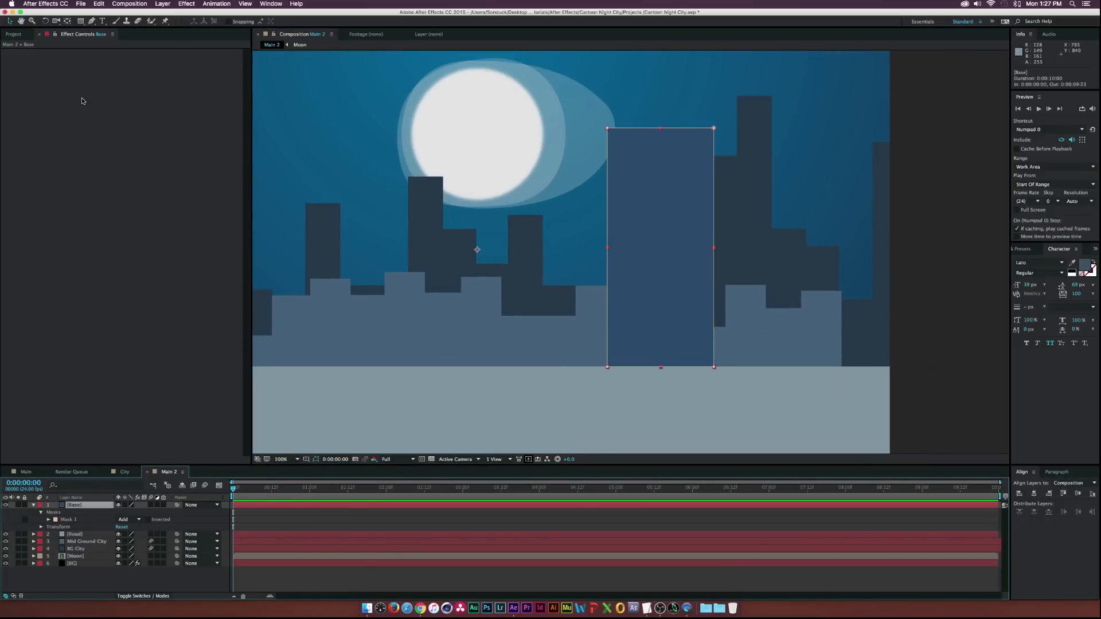
{"action": "key", "text": "super+shift+y"}
{"action": "type", "text": "Window 1"}
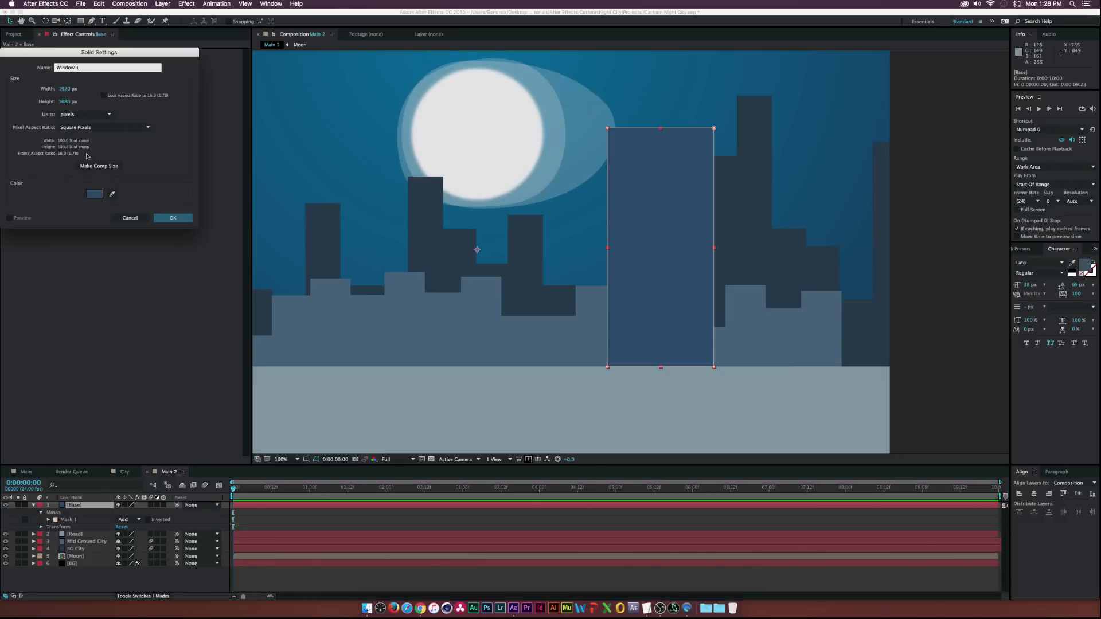
{"action": "left_click", "coordinate": [95, 194]}
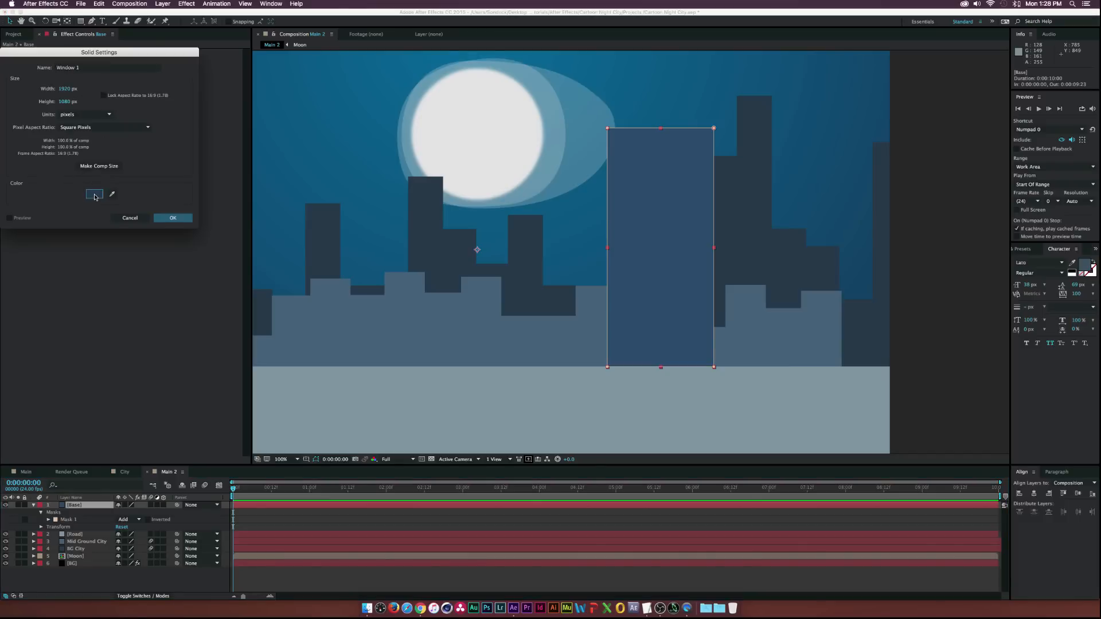
{"action": "left_click", "coordinate": [54, 195]}
{"action": "left_click_drag", "start_coordinate": [54, 196], "coordinate": [54, 198]}
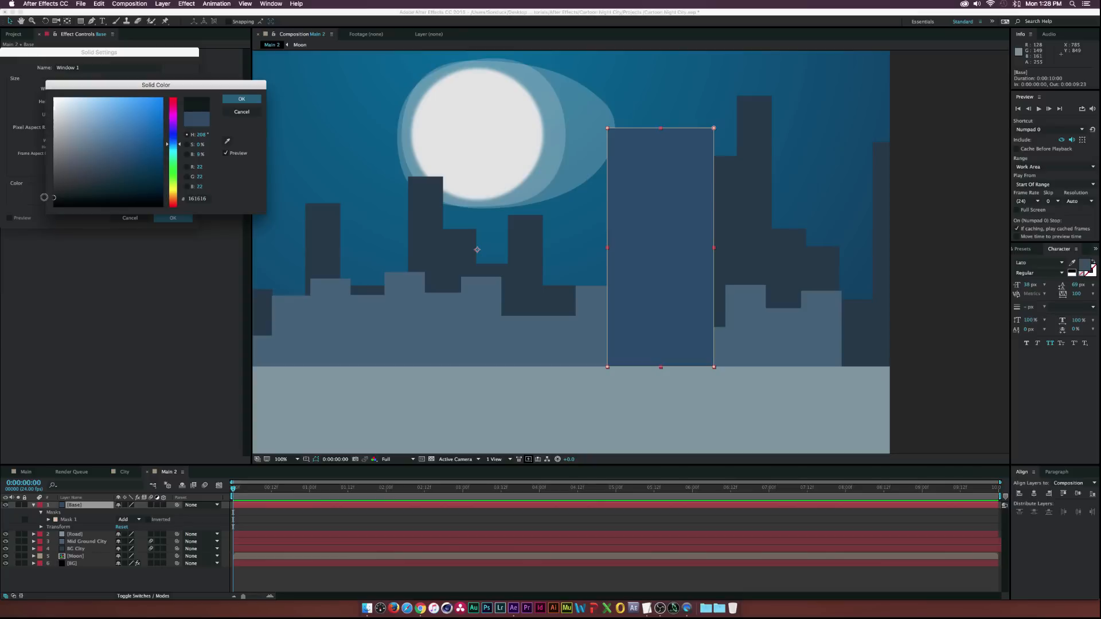
{"action": "left_click", "coordinate": [241, 99]}
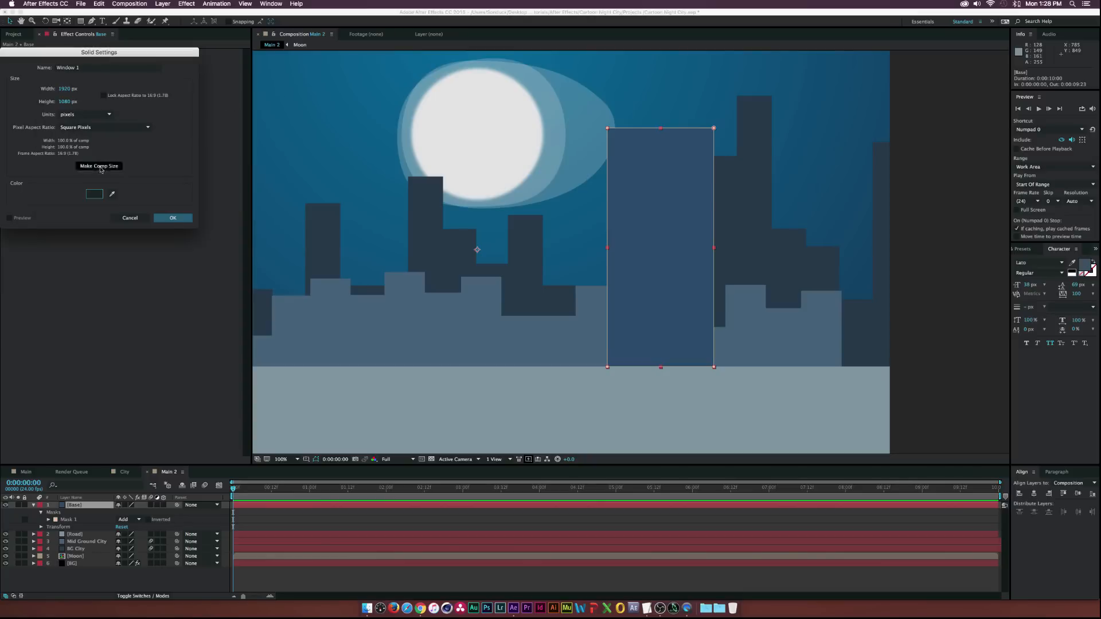
{"action": "left_click", "coordinate": [172, 218]}
Mask the Window 1 solid into a small upright rectangular window in the building's upper-left corner
{"action": "left_click", "coordinate": [79, 22]}
{"action": "mouse_move", "coordinate": [499, 293]}
{"action": "left_mouse_down"}
{"action": "mouse_move", "coordinate": [501, 234]}
{"action": "mouse_move", "coordinate": [534, 232]}
{"action": "mouse_move", "coordinate": [526, 245]}
{"action": "mouse_move", "coordinate": [647, 161]}
{"action": "mouse_move", "coordinate": [642, 136]}
{"action": "left_mouse_up"}
{"action": "left_click", "coordinate": [9, 21]}
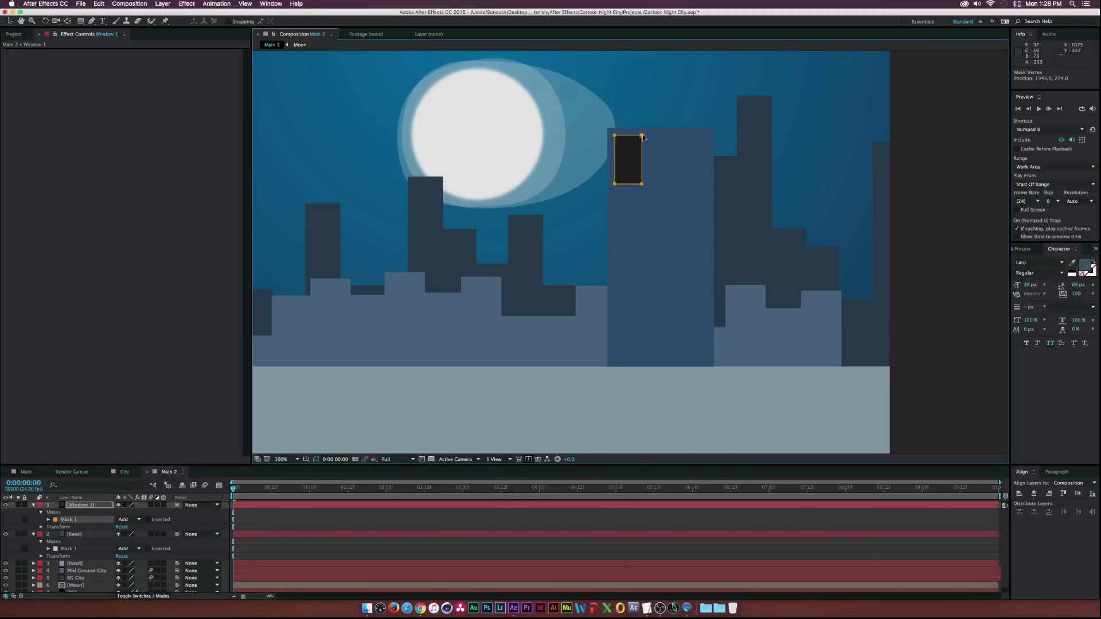
{"action": "left_click_drag", "start_coordinate": [614, 187], "coordinate": [614, 165]}
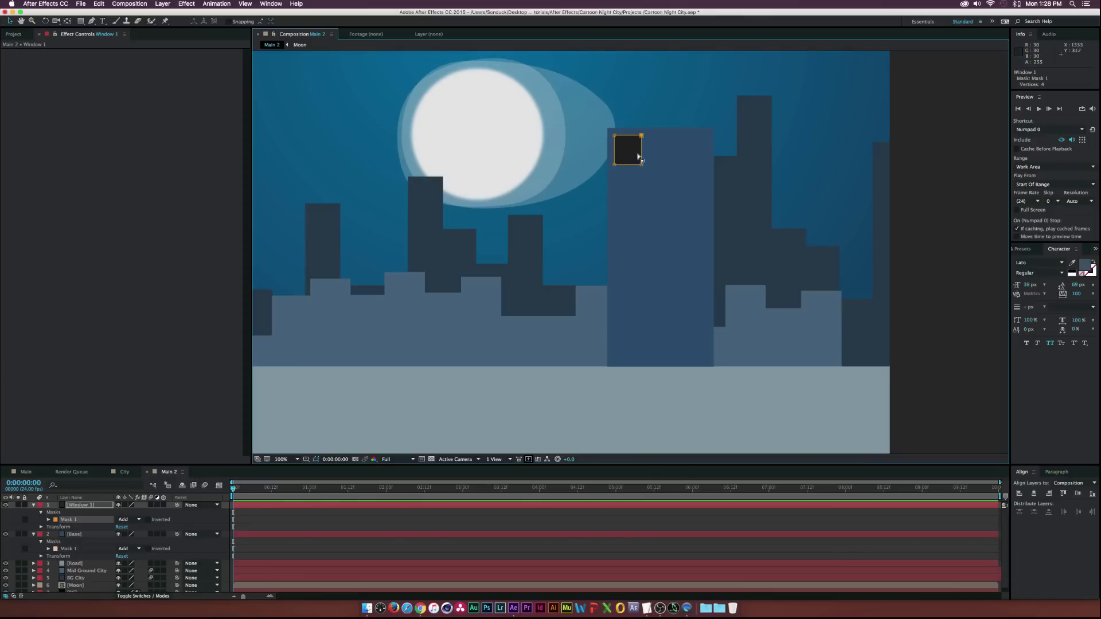
{"action": "left_click_drag", "start_coordinate": [642, 156], "coordinate": [632, 156]}
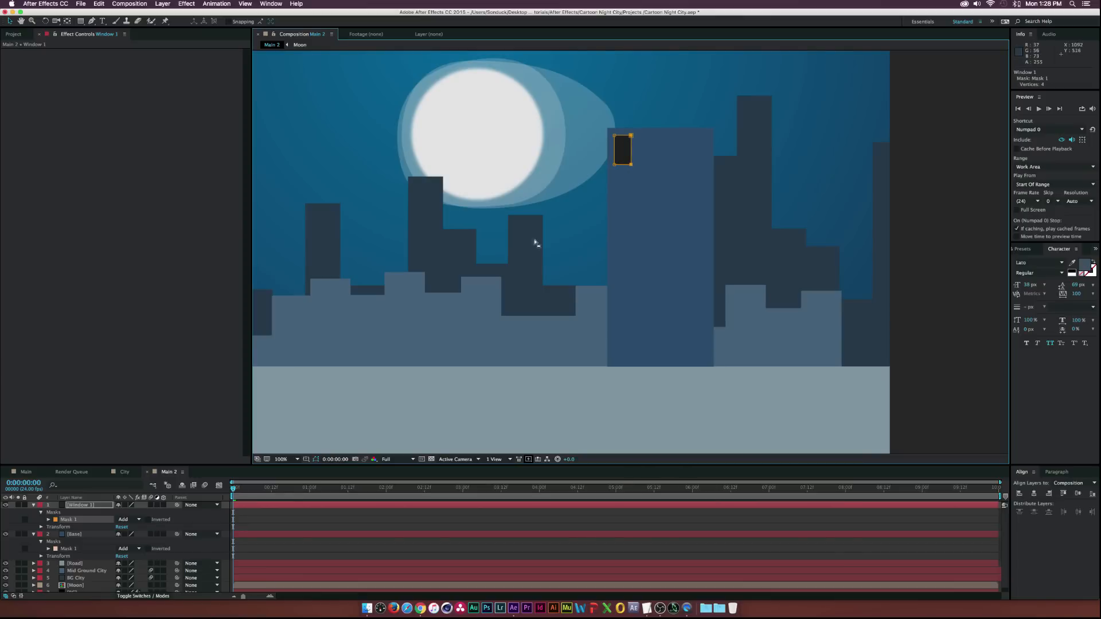
Duplicate the window twice, placing one copy at X position 1042 and the other near the building's right edge
{"action": "left_click", "coordinate": [85, 505]}
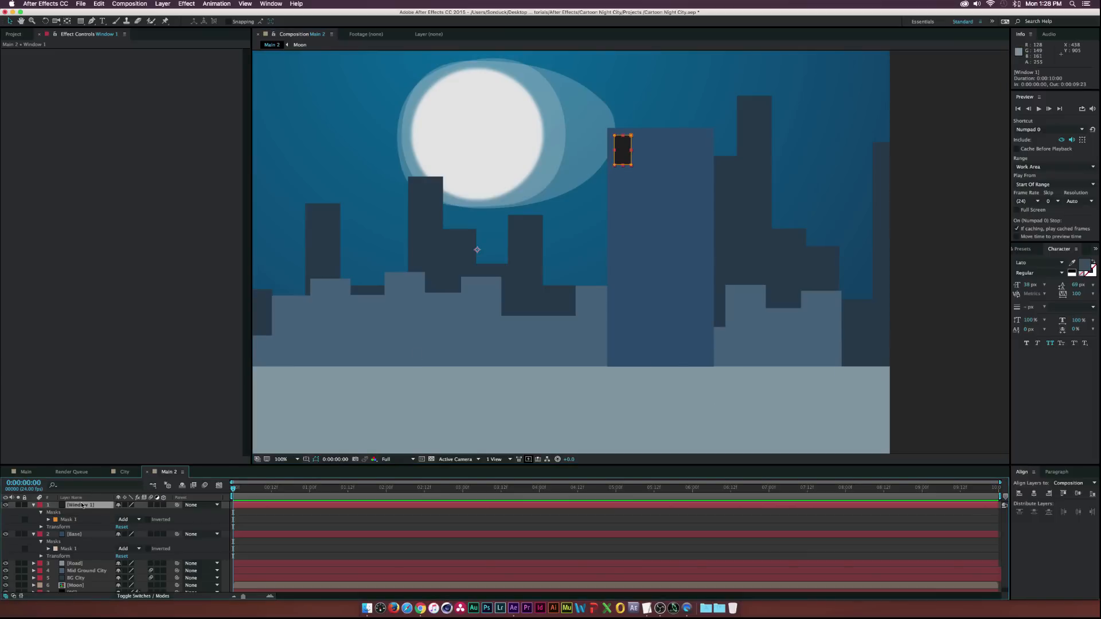
{"action": "key", "text": "super+d"}
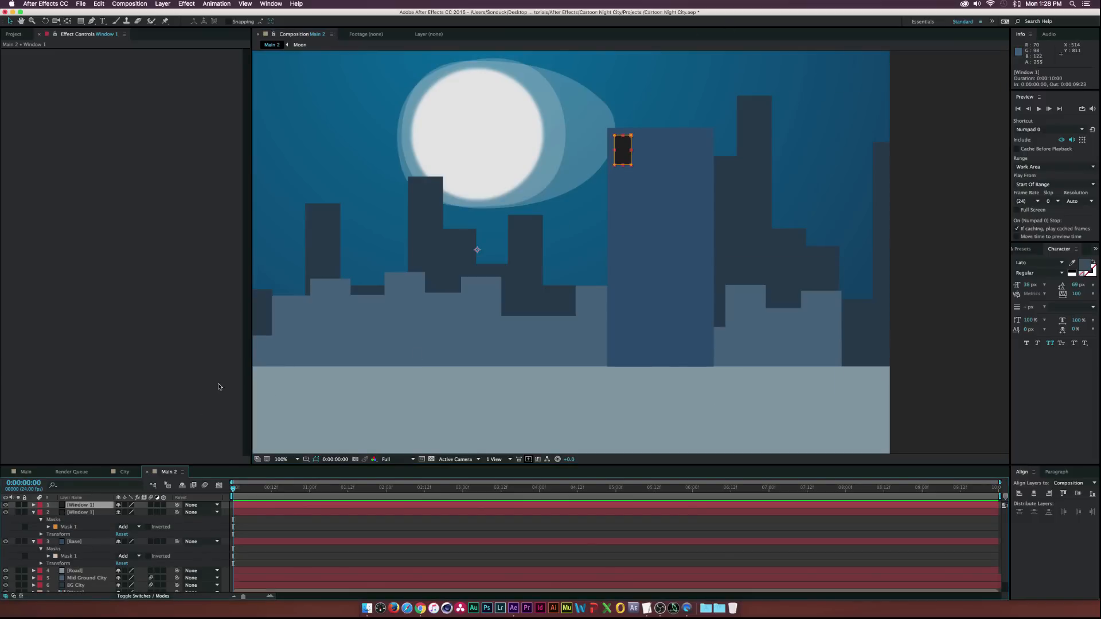
{"action": "key", "text": "p"}
{"action": "left_click_drag", "start_coordinate": [119, 516], "coordinate": [117, 512]}
{"action": "left_click", "coordinate": [89, 499]}
{"action": "left_click", "coordinate": [90, 505]}
{"action": "key", "text": "super+d"}
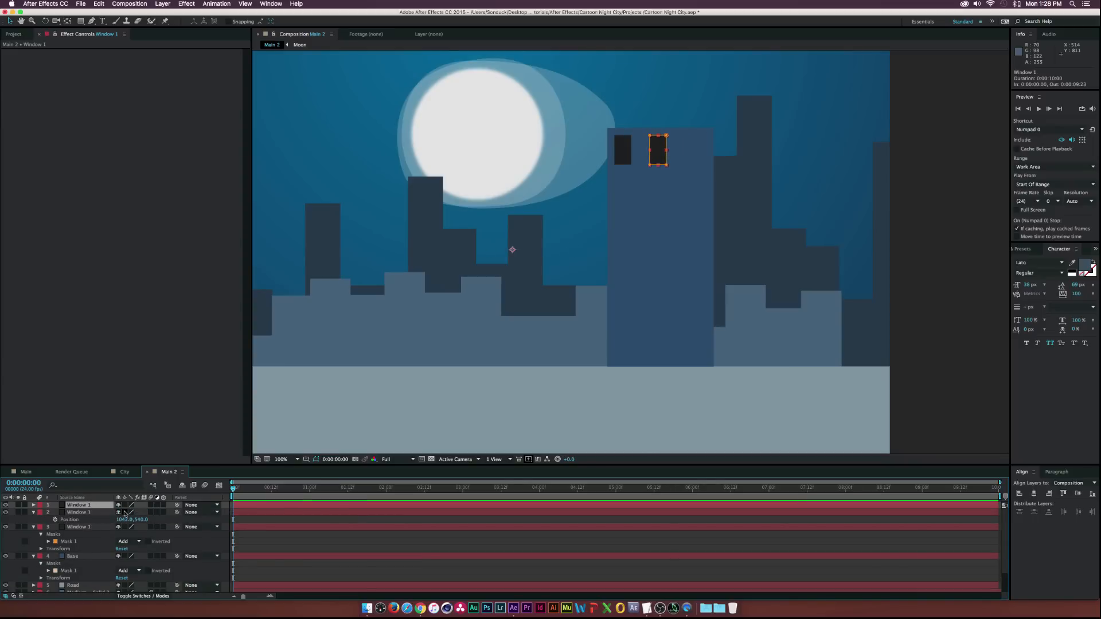
{"action": "key", "text": "p"}
{"action": "left_click_drag", "start_coordinate": [125, 512], "coordinate": [169, 512]}
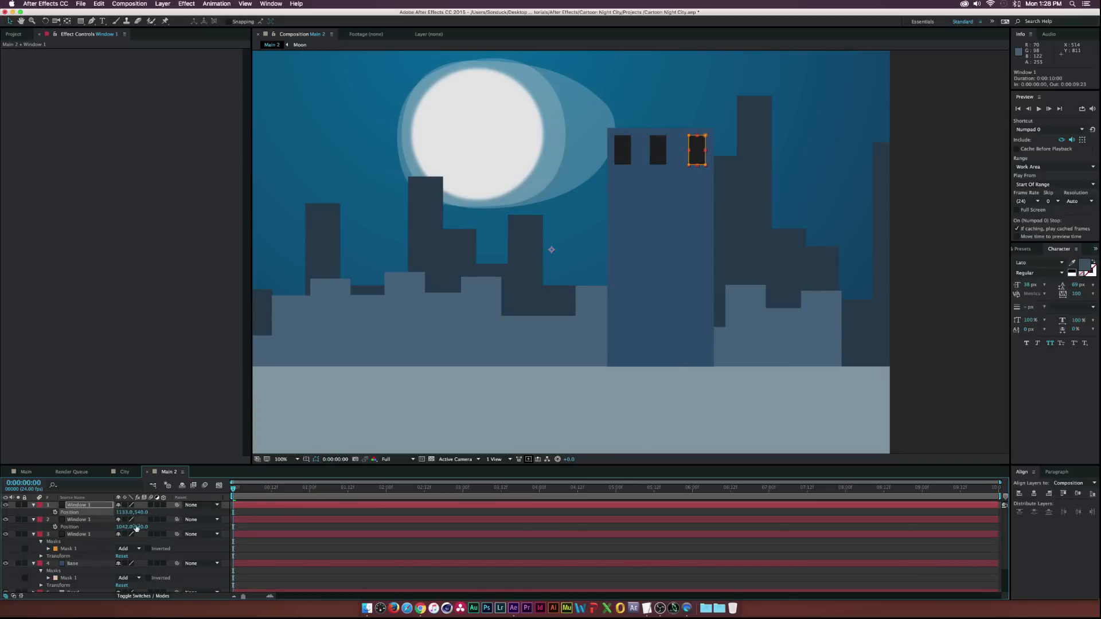
Align the middle window and the Base building to each other on their horizontal centers
{"action": "left_click", "coordinate": [86, 521]}
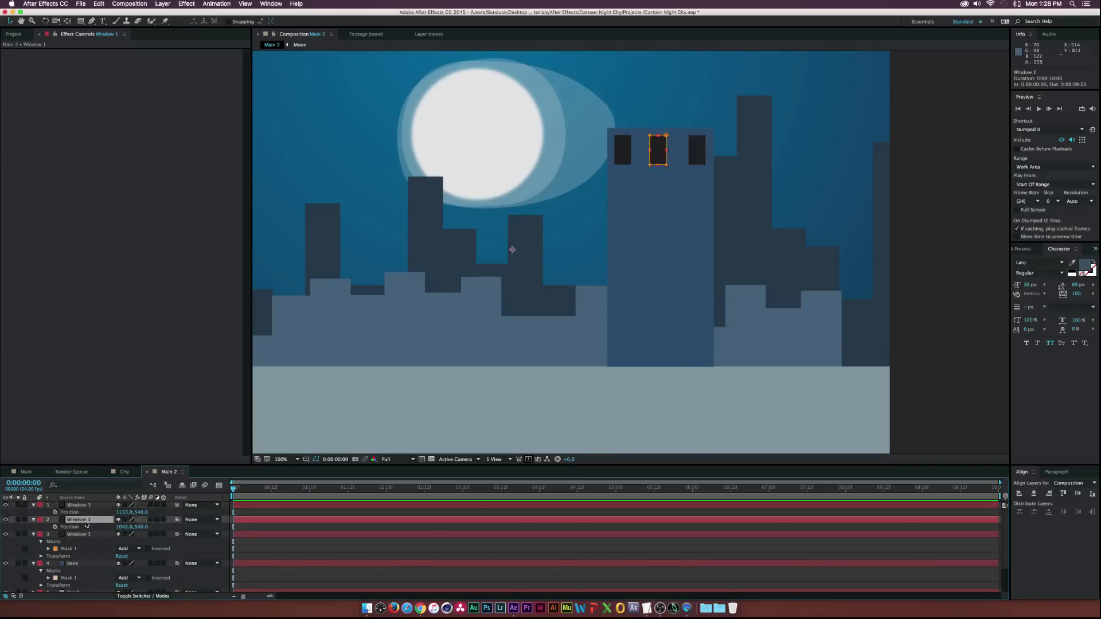
{"action": "left_click", "coordinate": [73, 564], "text": "super"}
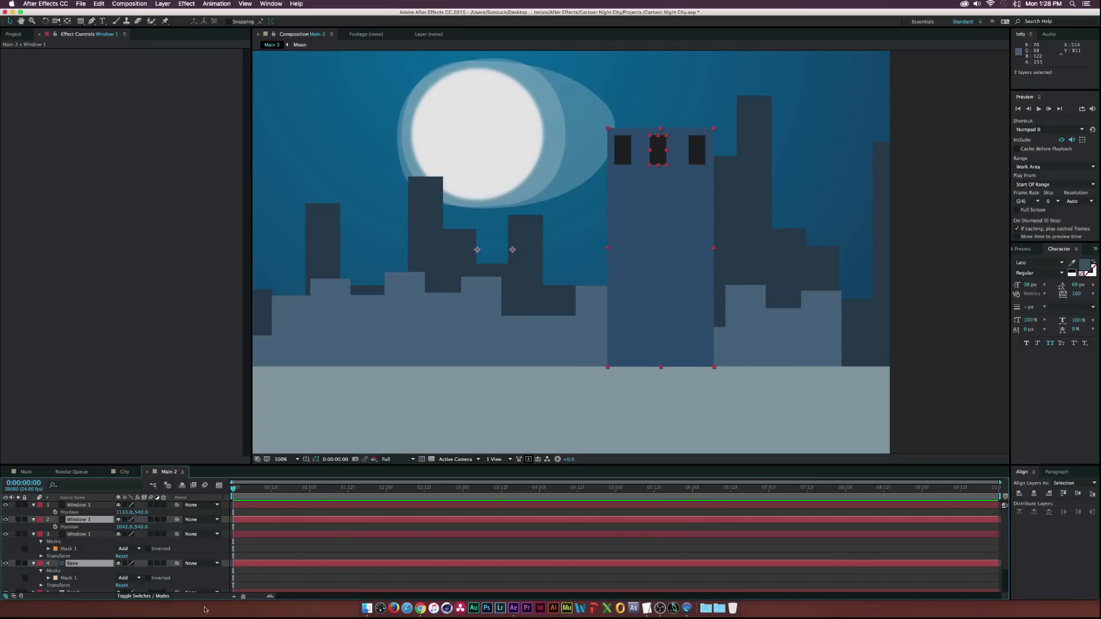
{"action": "left_click", "coordinate": [1034, 495]}
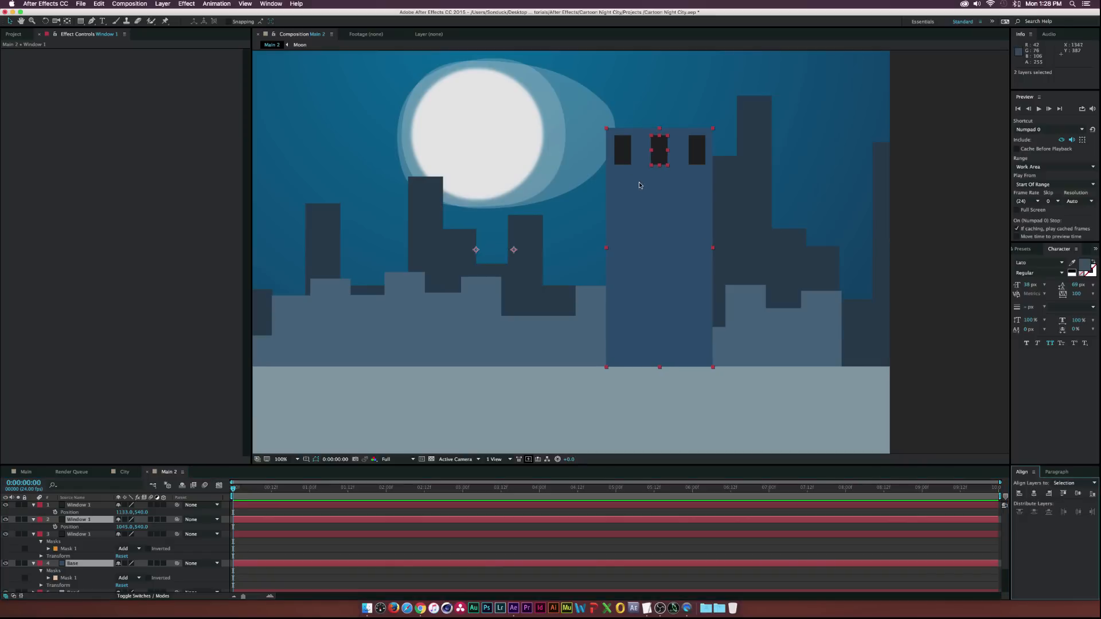
{"action": "left_click", "coordinate": [74, 505]}
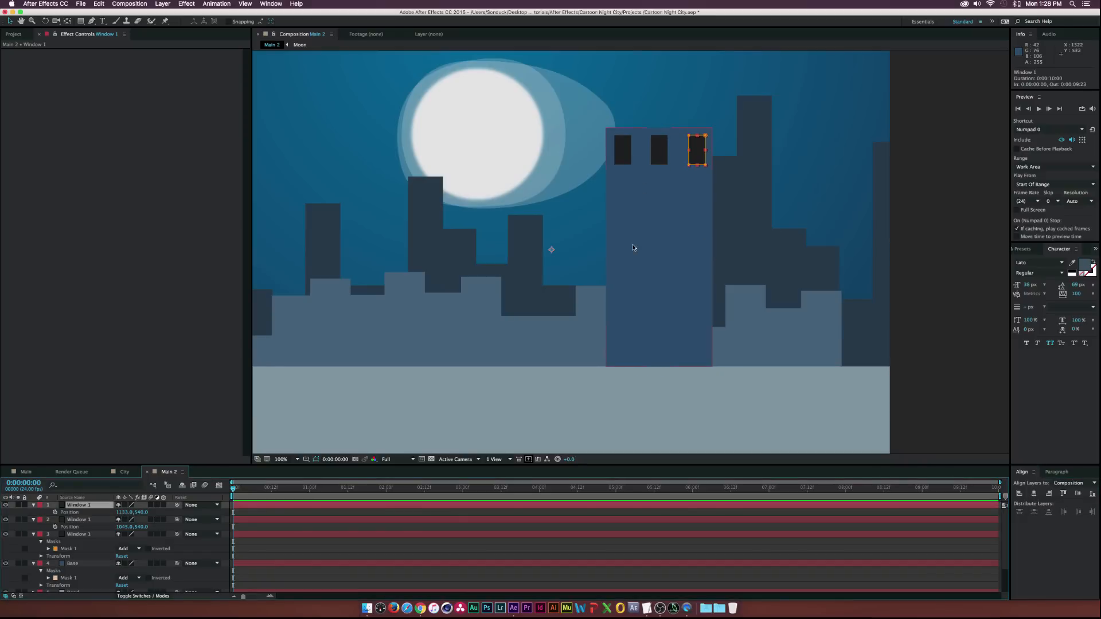
{"action": "scroll", "coordinate": [631, 251], "scroll_direction": "up", "scroll_amount": 2}
{"action": "left_click_drag", "start_coordinate": [653, 183], "coordinate": [530, 324]}
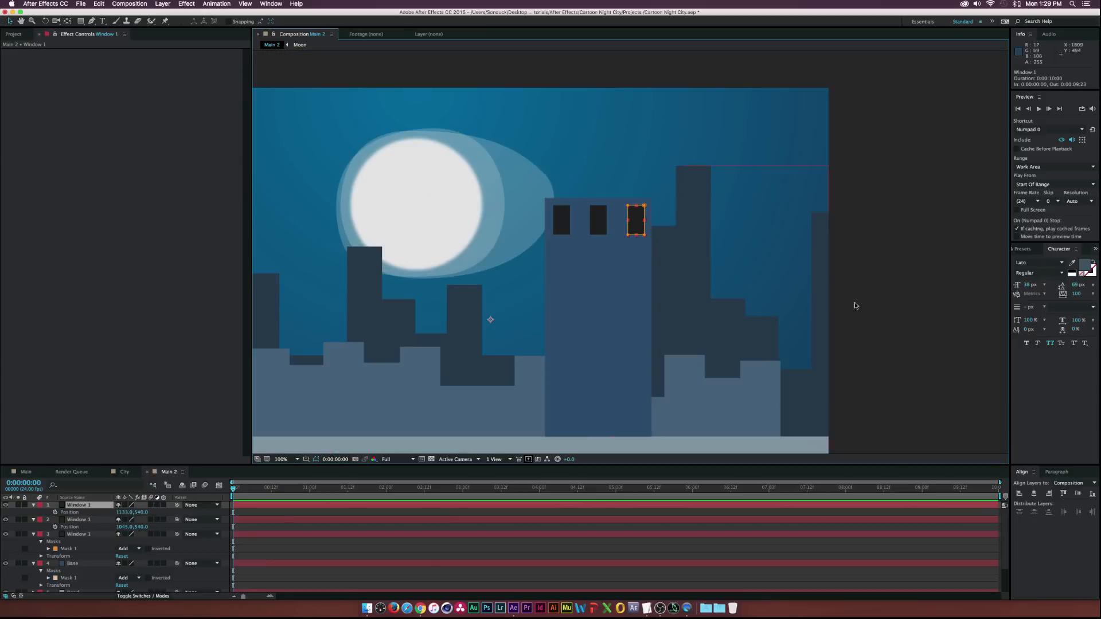
{"action": "left_click", "coordinate": [891, 341]}
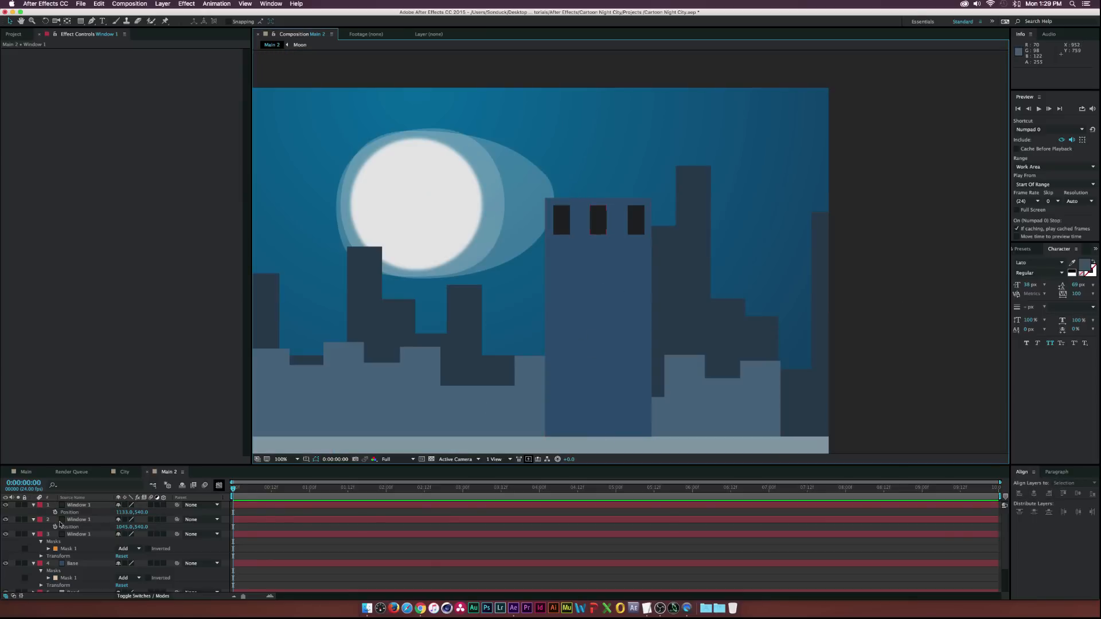
Collapse the expanded properties of the three window layers and the Base layer
{"action": "left_click", "coordinate": [33, 505]}
{"action": "left_click", "coordinate": [33, 512]}
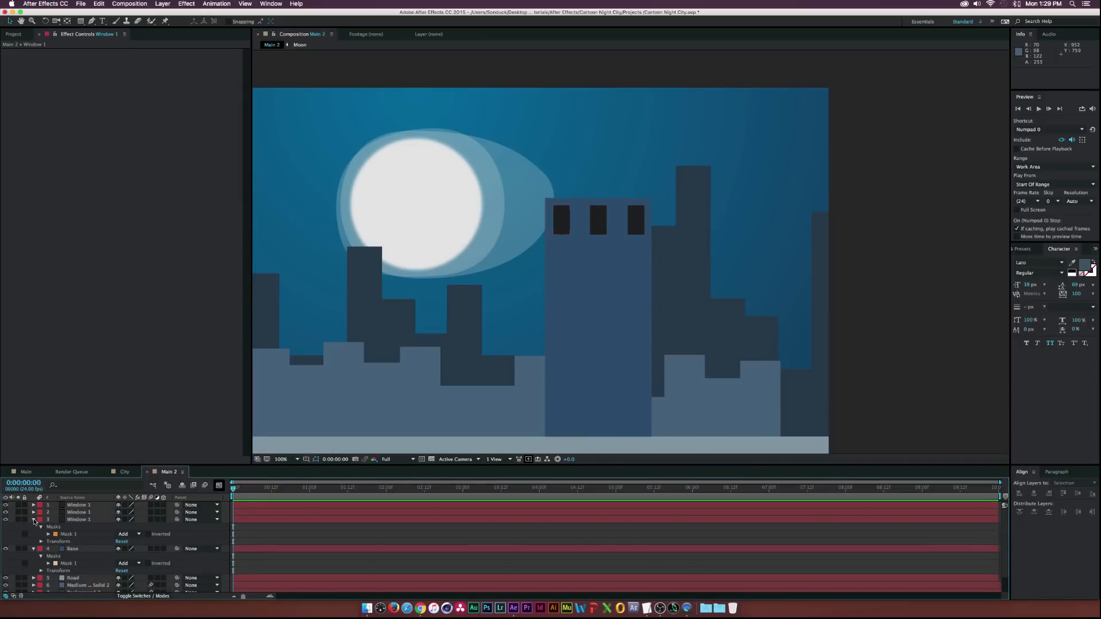
{"action": "left_click", "coordinate": [33, 520]}
{"action": "left_click", "coordinate": [34, 527]}
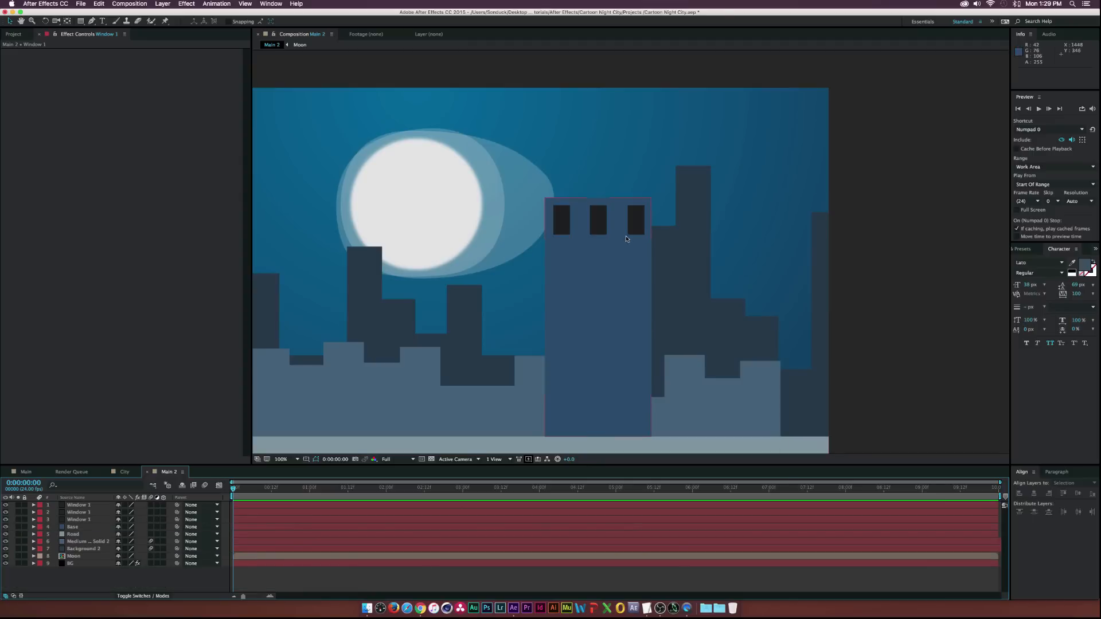
Duplicate the row of three windows and move the copies straight down 94 px to form a second row
{"action": "left_click", "coordinate": [89, 506]}
{"action": "left_click", "coordinate": [84, 520], "text": "shift"}
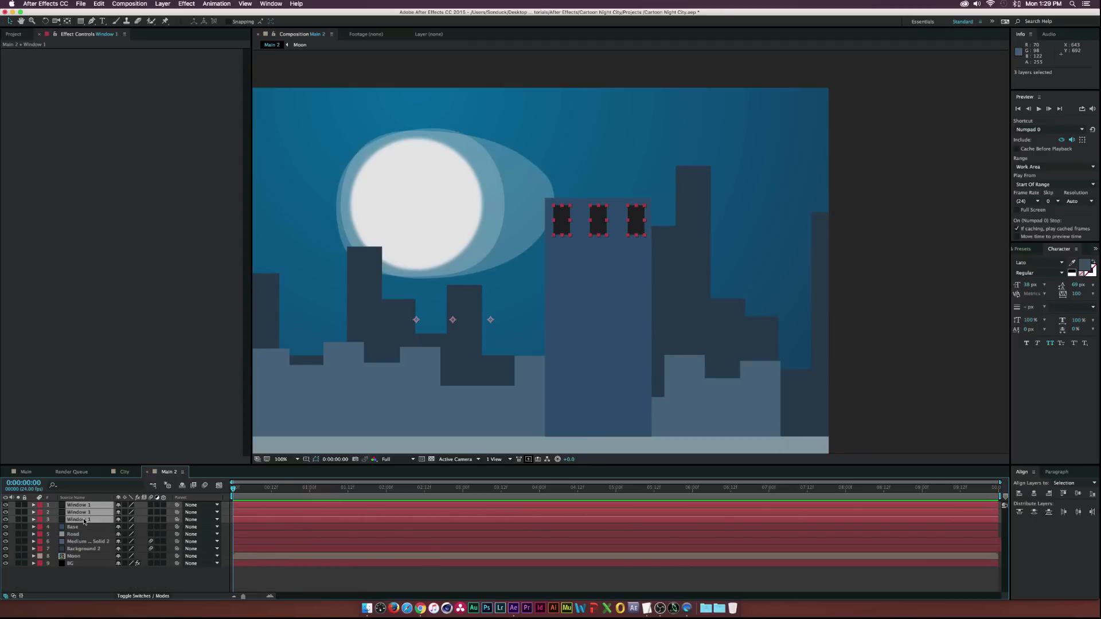
{"action": "key", "text": "ctrl+d"}
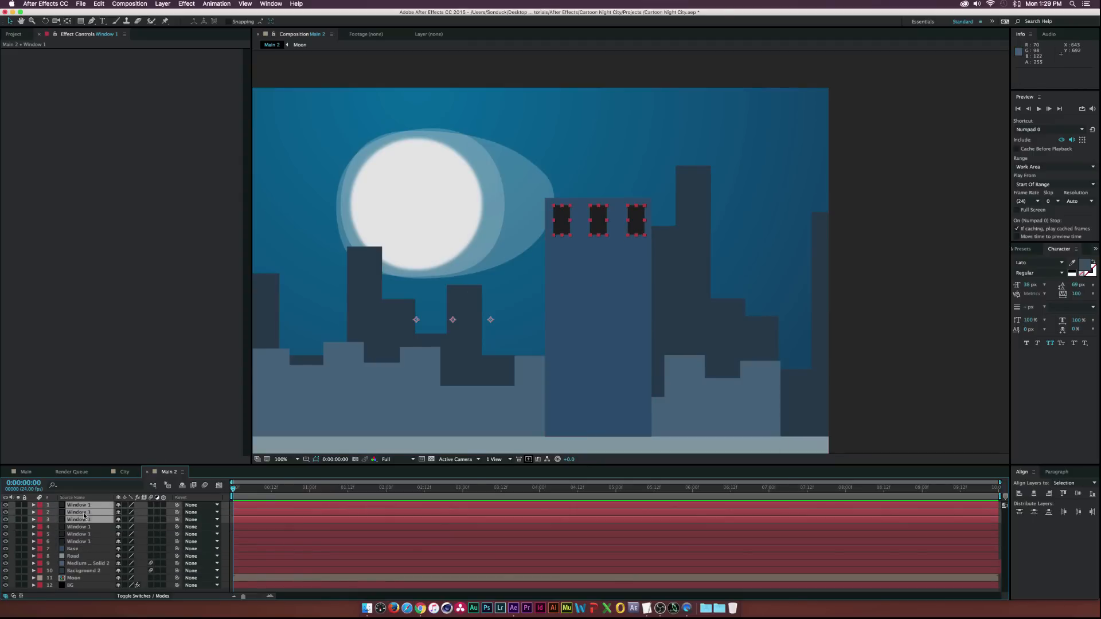
{"action": "left_click_drag", "start_coordinate": [600, 224], "coordinate": [601, 264]}
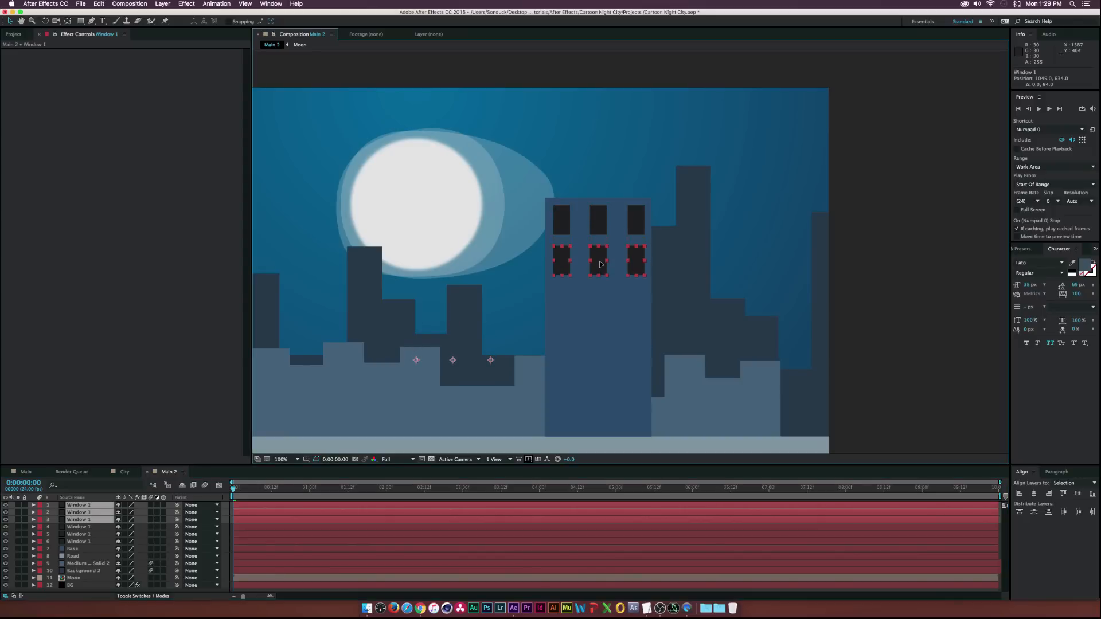
Duplicate both window rows and move the six copies down about 190 px to form the third and fourth rows
{"action": "left_click", "coordinate": [79, 541]}
{"action": "left_click", "coordinate": [83, 507], "text": "shift"}
{"action": "key", "text": "super+d"}
{"action": "left_click_drag", "start_coordinate": [84, 519], "coordinate": [82, 513]}
{"action": "left_click_drag", "start_coordinate": [601, 225], "coordinate": [601, 310]}
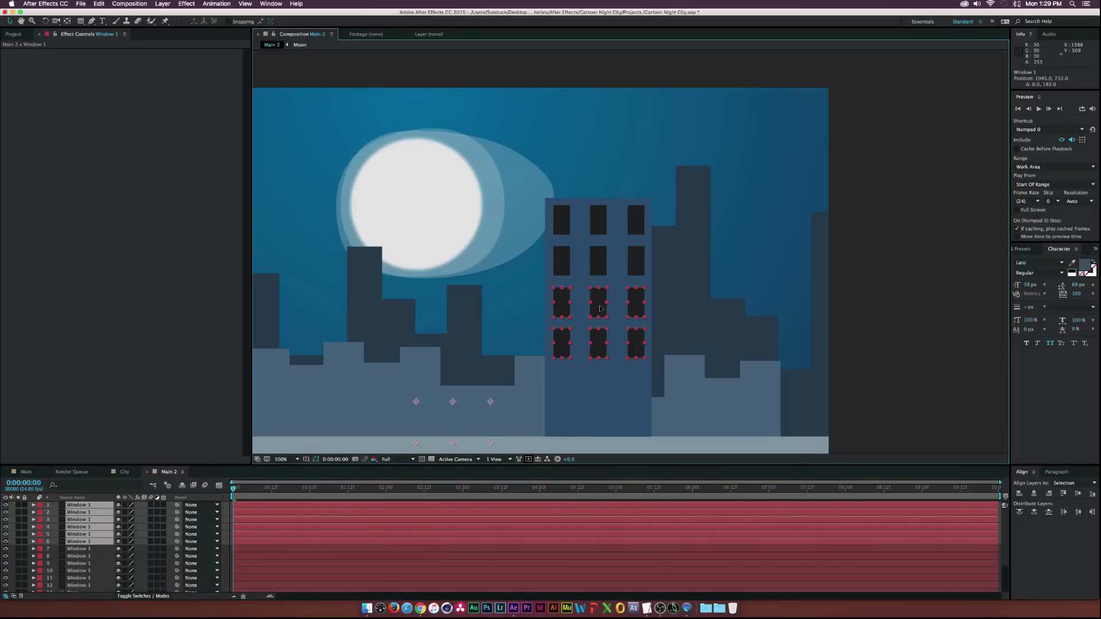
{"action": "left_click_drag", "start_coordinate": [600, 308], "coordinate": [600, 307]}
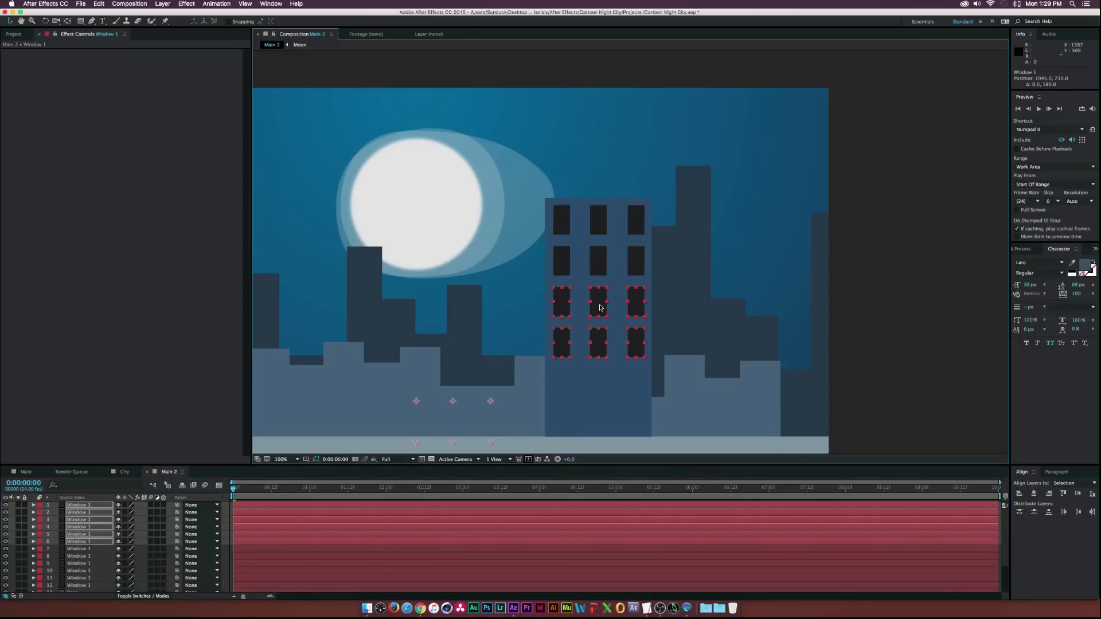
Duplicate the third and fourth window rows and move the copies down about 193 px to the building's foot
{"action": "key", "text": "super+d"}
{"action": "left_click_drag", "start_coordinate": [87, 521], "coordinate": [88, 503]}
{"action": "left_click_drag", "start_coordinate": [596, 306], "coordinate": [594, 382]}
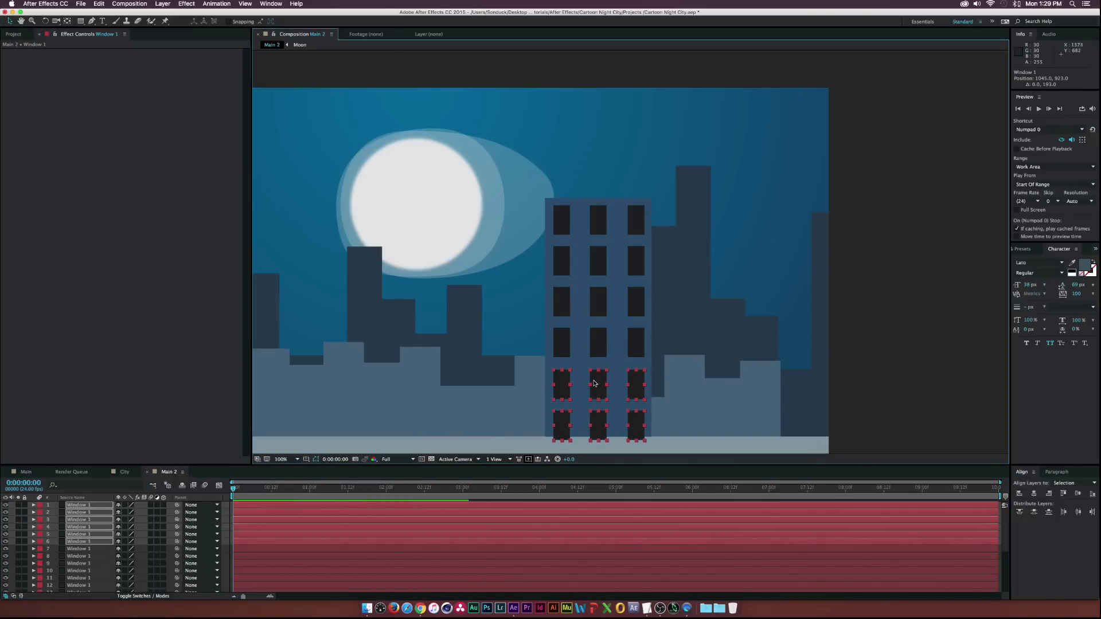
Extend the bottom edge of the Base layer's mask slightly below the lowest row of windows
{"action": "scroll", "coordinate": [83, 562], "scroll_direction": "down", "scroll_amount": 5}
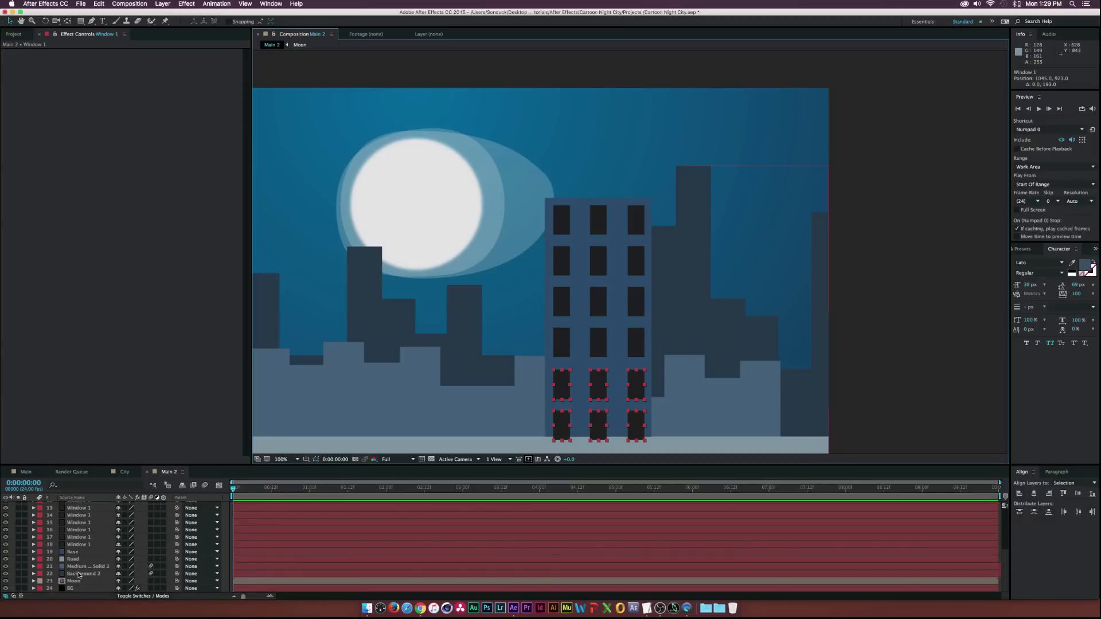
{"action": "left_click", "coordinate": [73, 553]}
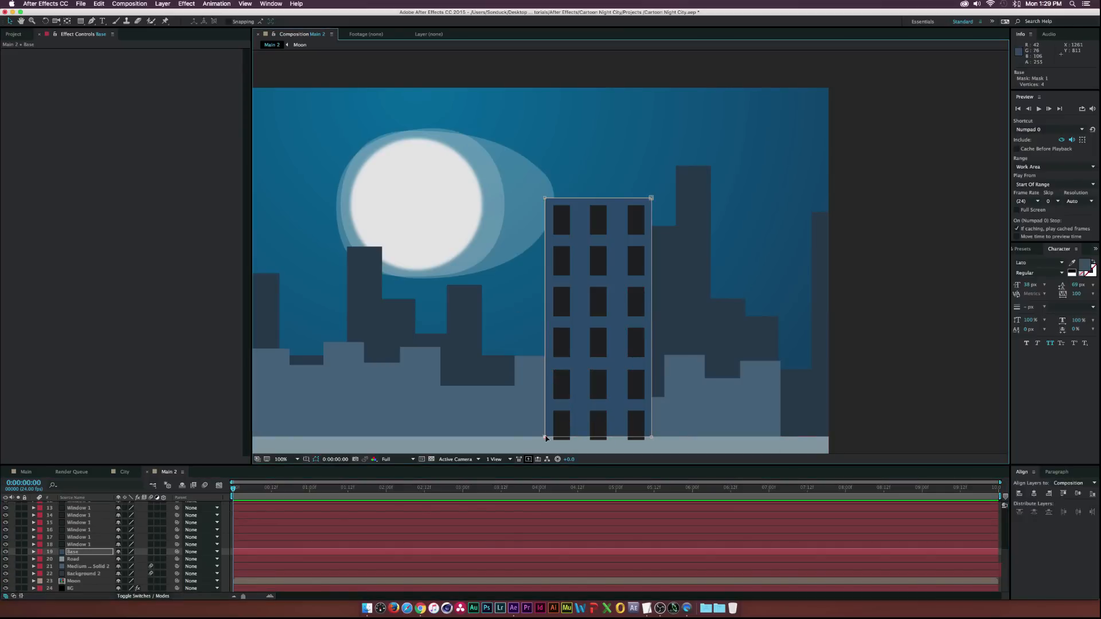
{"action": "left_click_drag", "start_coordinate": [652, 441], "coordinate": [652, 449]}
{"action": "scroll", "coordinate": [79, 536], "scroll_direction": "up", "scroll_amount": 5}
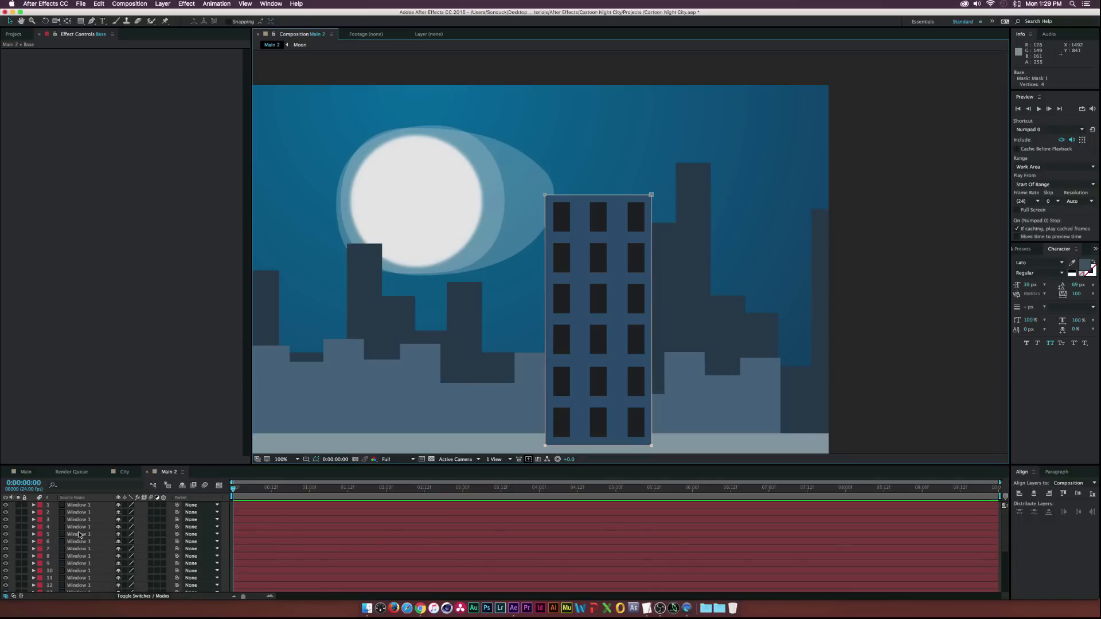
Move the Base layer and all its windows up together about 29 px so the building stands on the road's upper edge
{"action": "left_click", "coordinate": [75, 506], "text": "shift"}
{"action": "left_click_drag", "start_coordinate": [583, 208], "coordinate": [583, 202]}
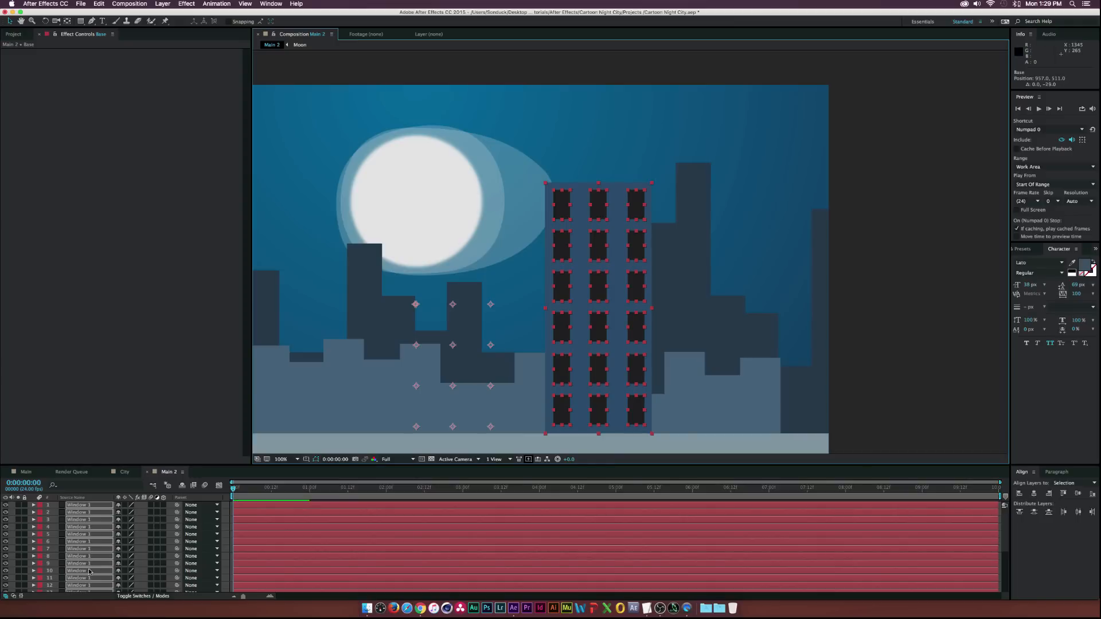
{"action": "left_click", "coordinate": [883, 328]}
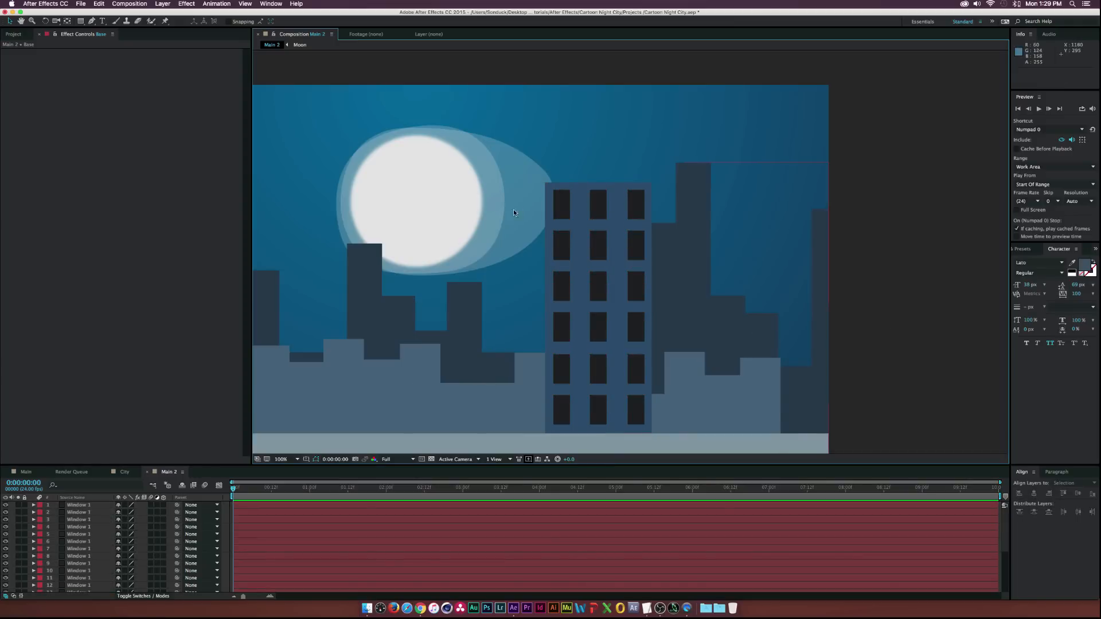
Create a full-size solid named Roof in medium blue 436B8E, a lighter shade sampled from the building's base
{"action": "key", "text": "super+y"}
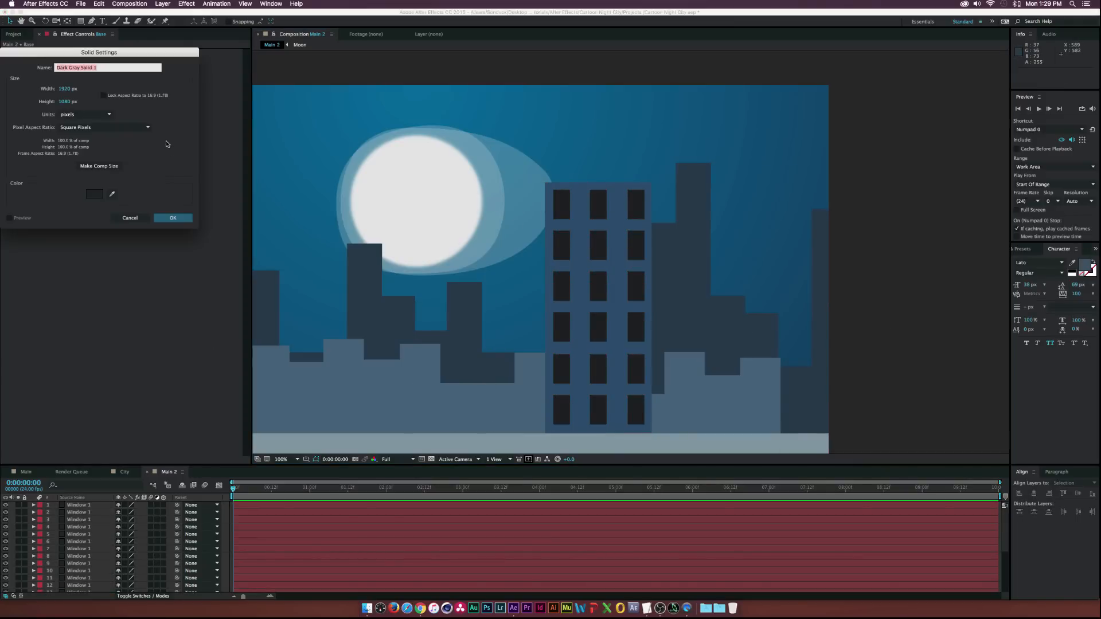
{"action": "left_click", "coordinate": [112, 194]}
{"action": "left_click", "coordinate": [578, 201]}
{"action": "left_click", "coordinate": [94, 194]}
{"action": "left_click_drag", "start_coordinate": [116, 158], "coordinate": [111, 146]}
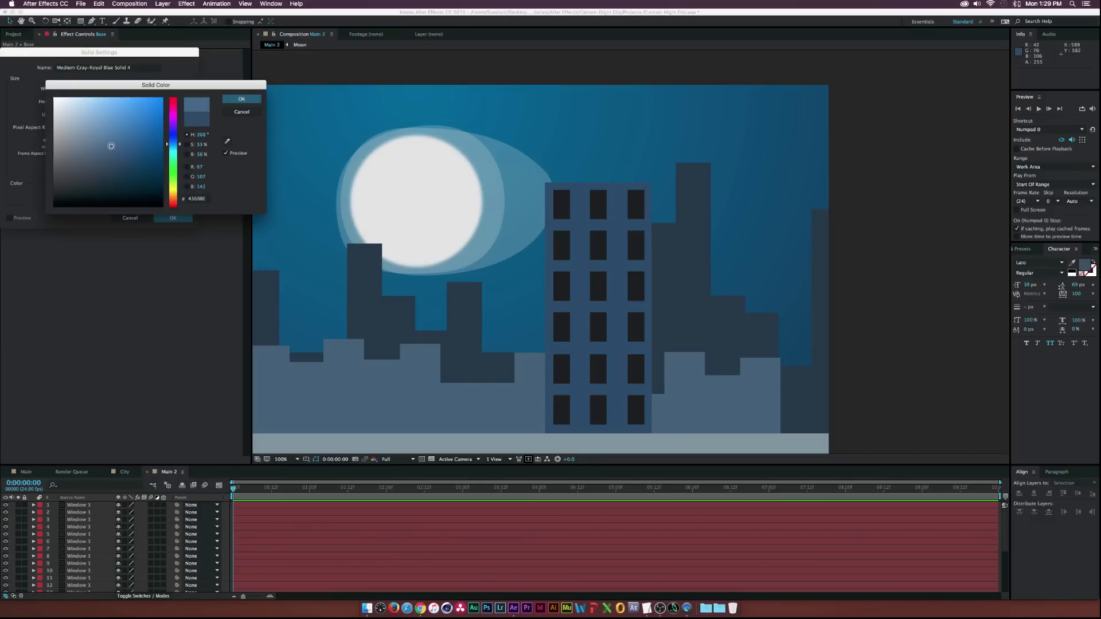
{"action": "left_click", "coordinate": [242, 98]}
{"action": "type", "text": "F"}
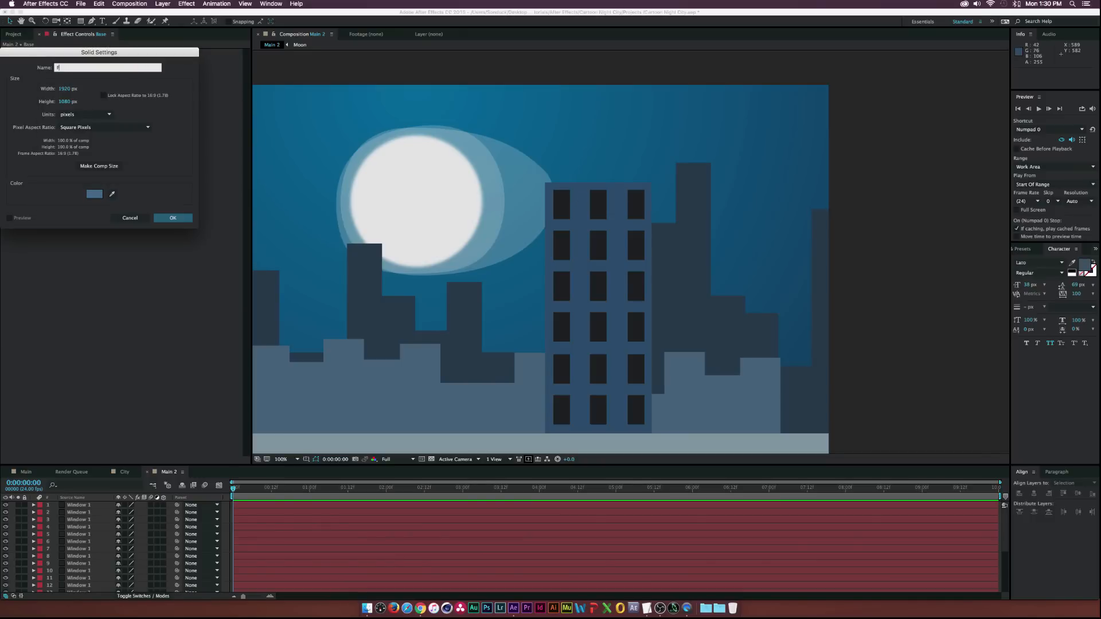
{"action": "type", "text": "oof"}
{"action": "key", "text": "Return"}
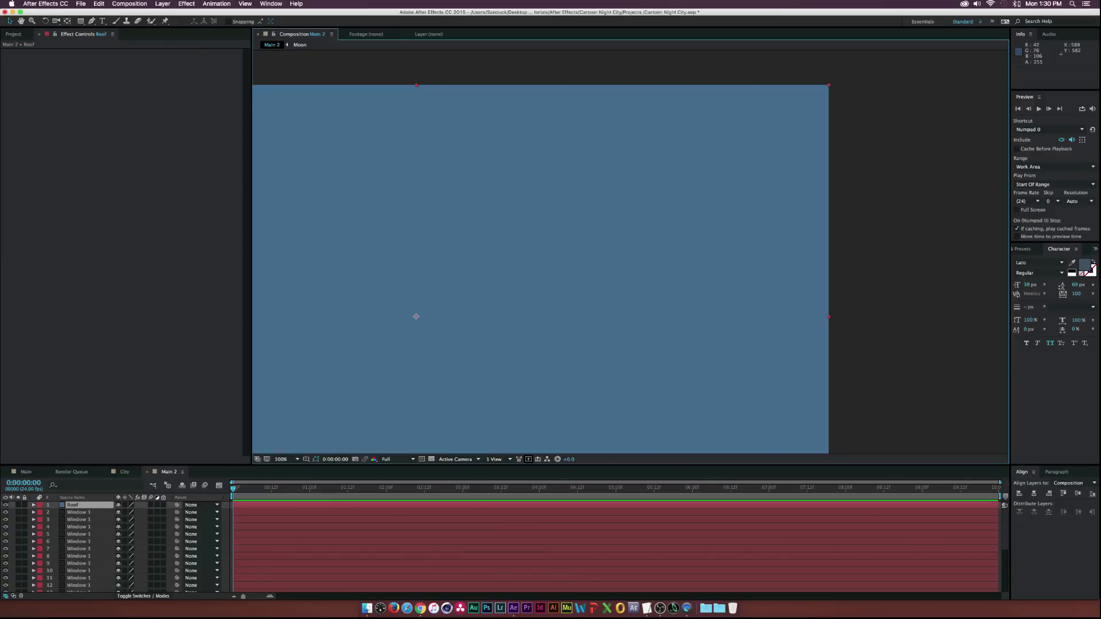
Mask the Roof layer with the Pen tool into a triangle slightly wider than the building
{"action": "left_click", "coordinate": [91, 21]}
{"action": "left_click", "coordinate": [561, 273]}
{"action": "left_click", "coordinate": [679, 272]}
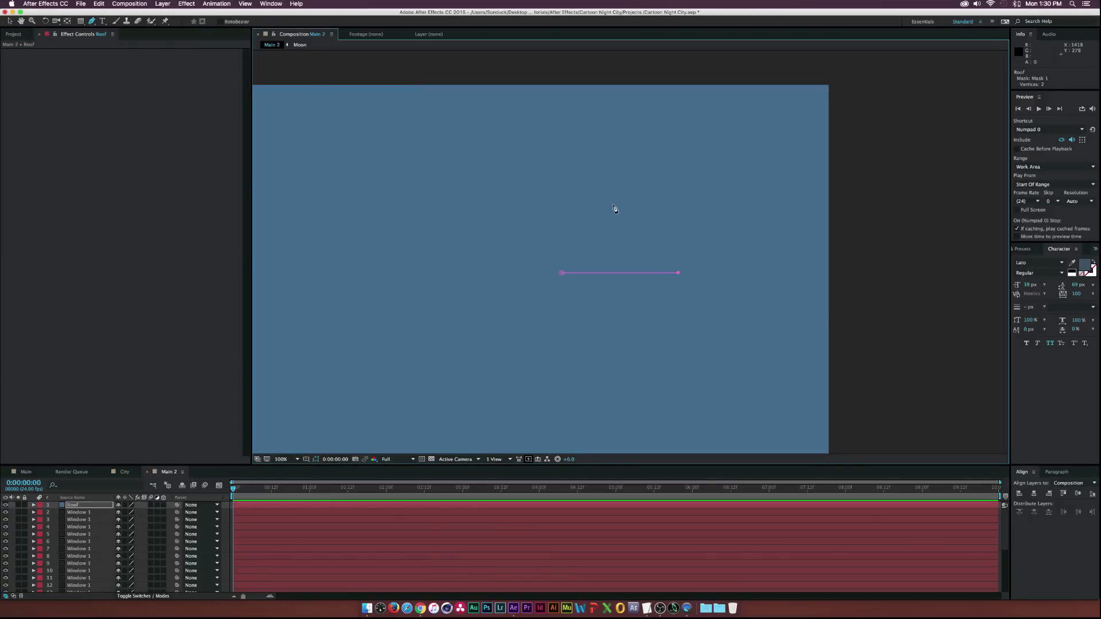
{"action": "left_click", "coordinate": [561, 273]}
Move the roof onto the building's top edge and pull its peak down and right into a slanted roof
{"action": "left_click", "coordinate": [9, 23]}
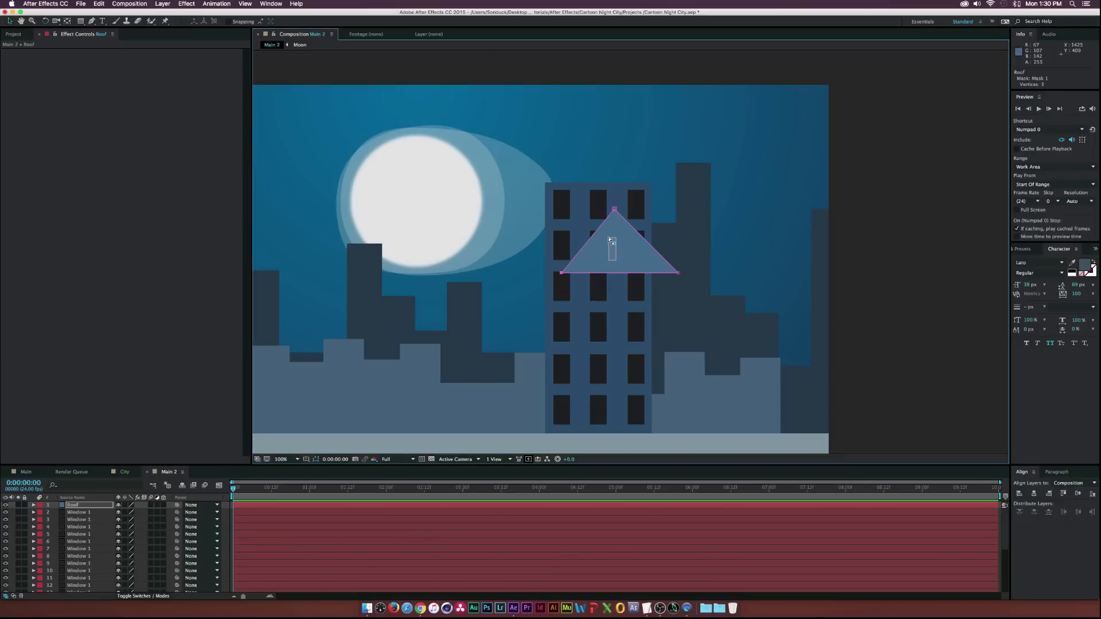
{"action": "left_click_drag", "start_coordinate": [616, 254], "coordinate": [595, 168]}
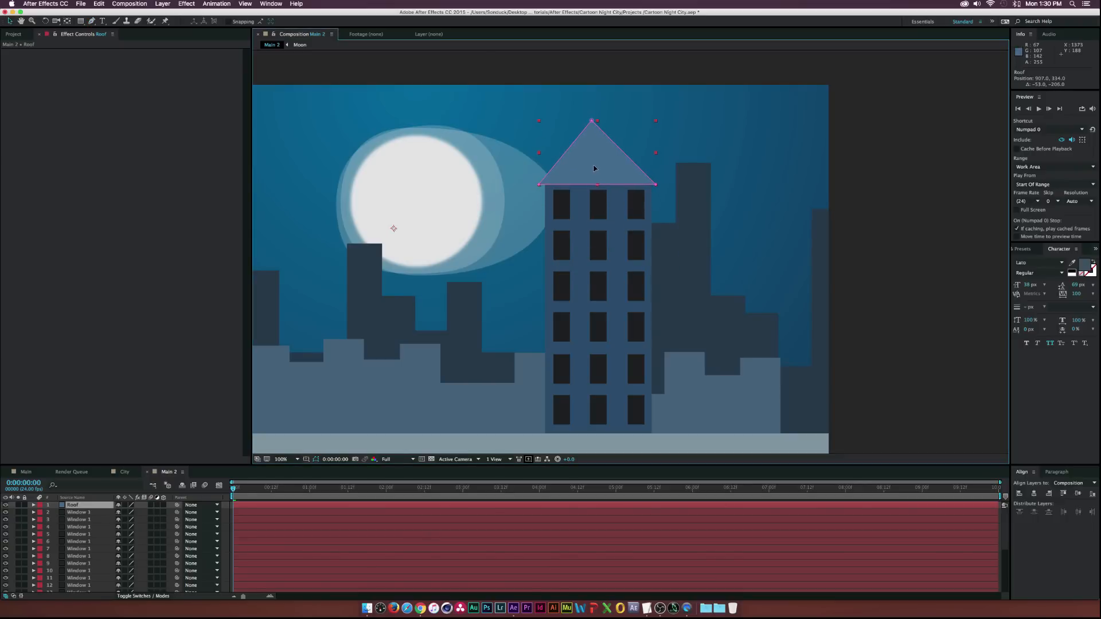
{"action": "left_click_drag", "start_coordinate": [592, 121], "coordinate": [641, 156]}
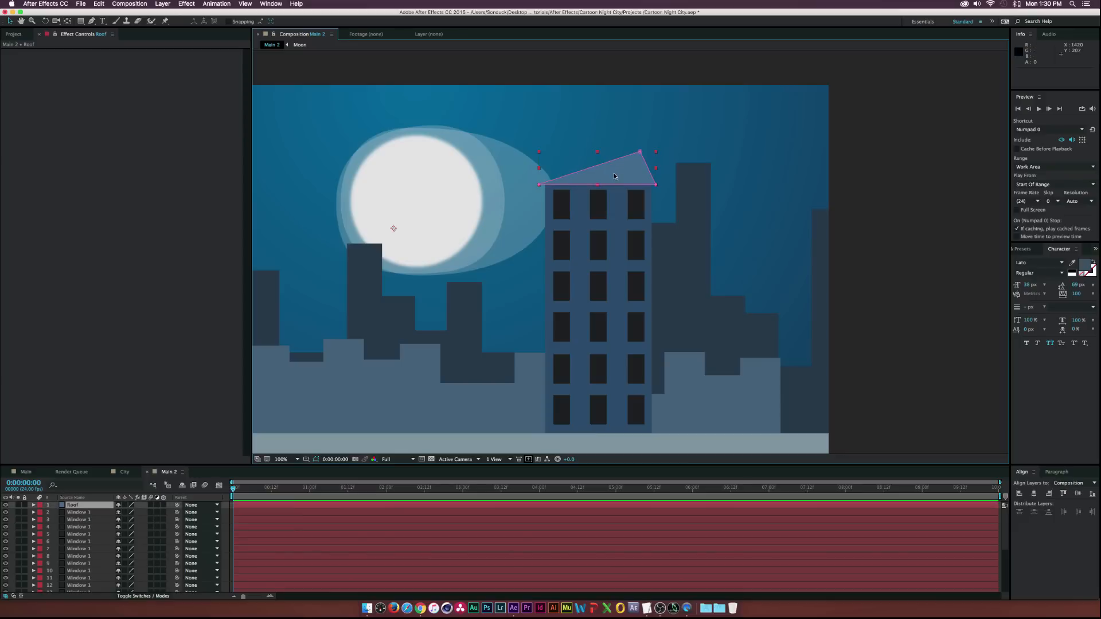
Change the Roof solid's colour to a dark navy blue
{"action": "key", "text": "super+shift+y"}
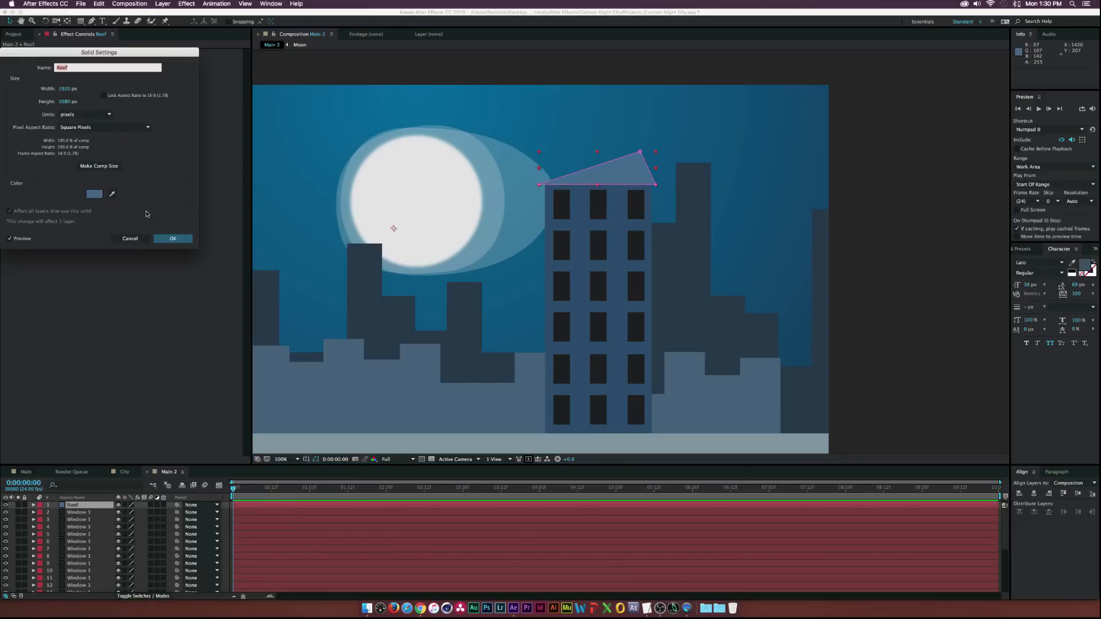
{"action": "left_click", "coordinate": [86, 195]}
{"action": "left_click", "coordinate": [135, 178]}
{"action": "left_click", "coordinate": [250, 97]}
{"action": "left_click", "coordinate": [173, 237]}
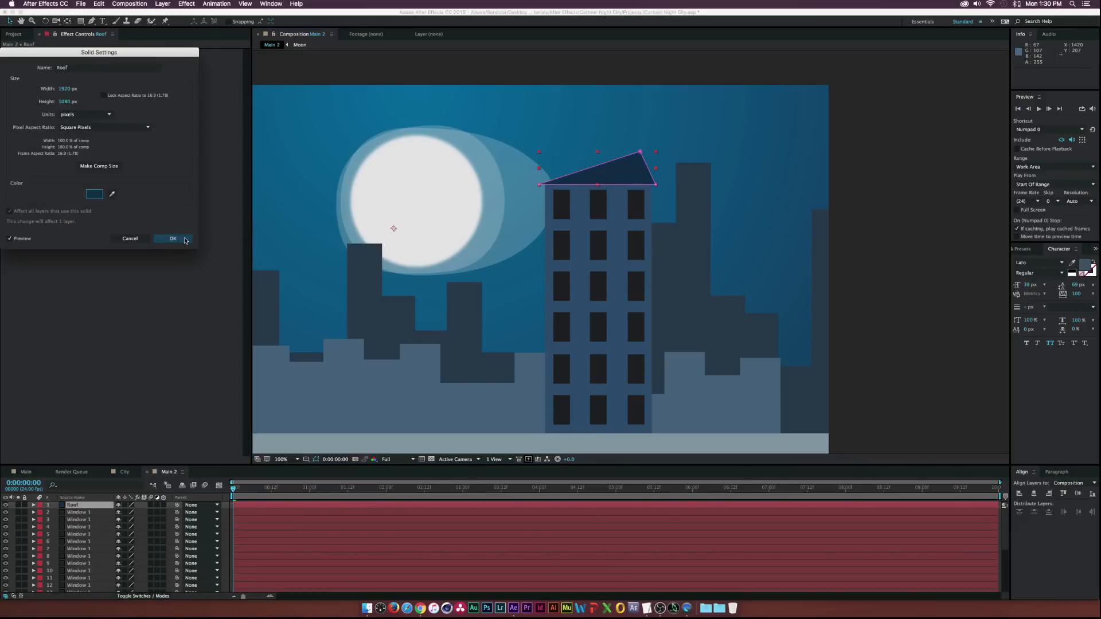
Recolour the right window in the fourth row as a new solid in light yellow DCCF67
{"action": "left_click", "coordinate": [74, 555]}
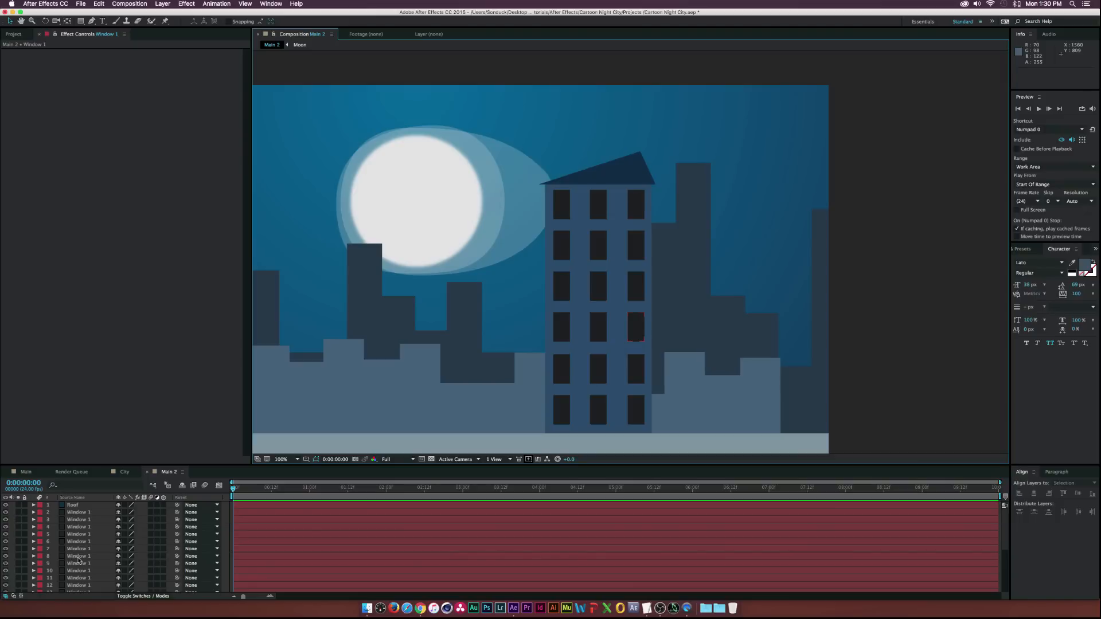
{"action": "left_click", "coordinate": [162, 3]}
{"action": "left_click", "coordinate": [183, 22]}
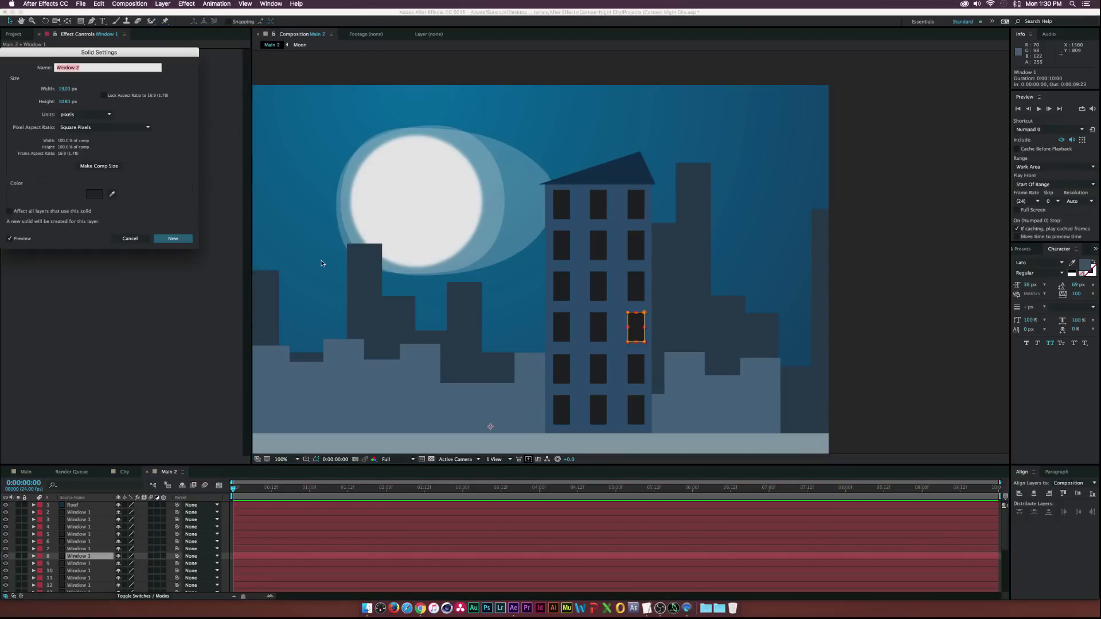
{"action": "left_click", "coordinate": [95, 194]}
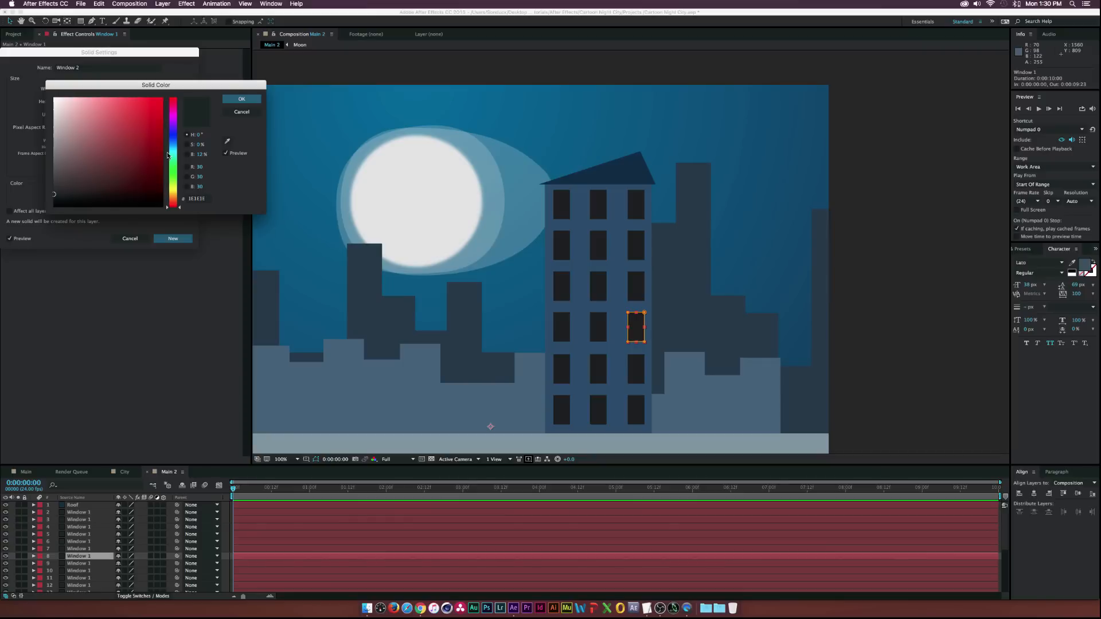
{"action": "left_click", "coordinate": [173, 181]}
{"action": "left_click_drag", "start_coordinate": [175, 180], "coordinate": [177, 193]}
{"action": "mouse_move", "coordinate": [95, 122]}
{"action": "left_mouse_down"}
{"action": "mouse_move", "coordinate": [155, 122]}
{"action": "mouse_move", "coordinate": [157, 141]}
{"action": "mouse_move", "coordinate": [112, 113]}
{"action": "left_mouse_up"}
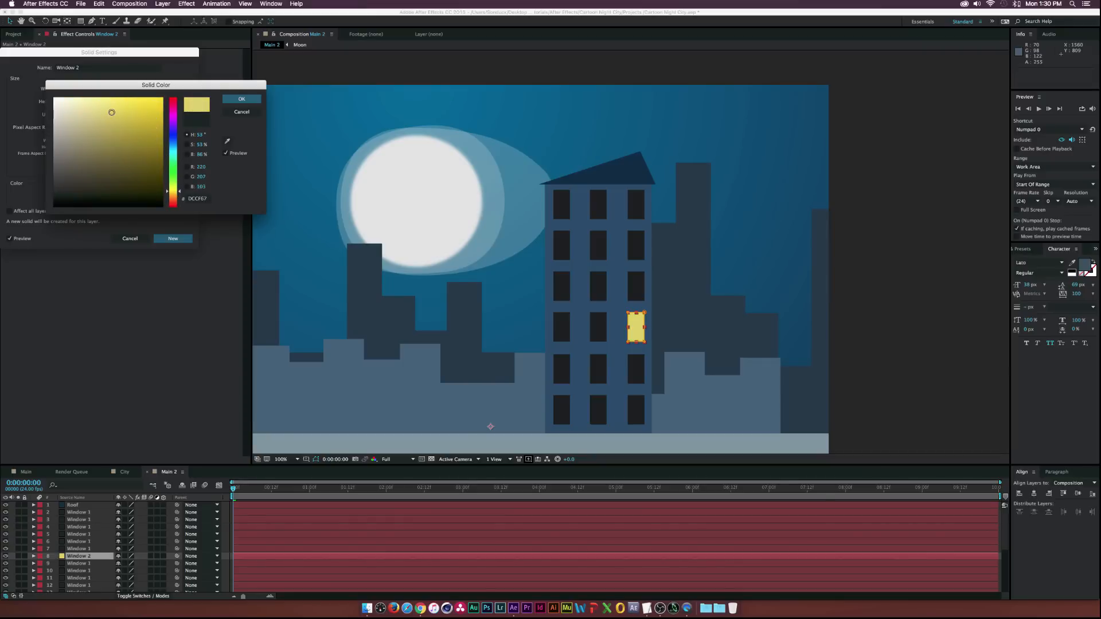
{"action": "left_click", "coordinate": [227, 99]}
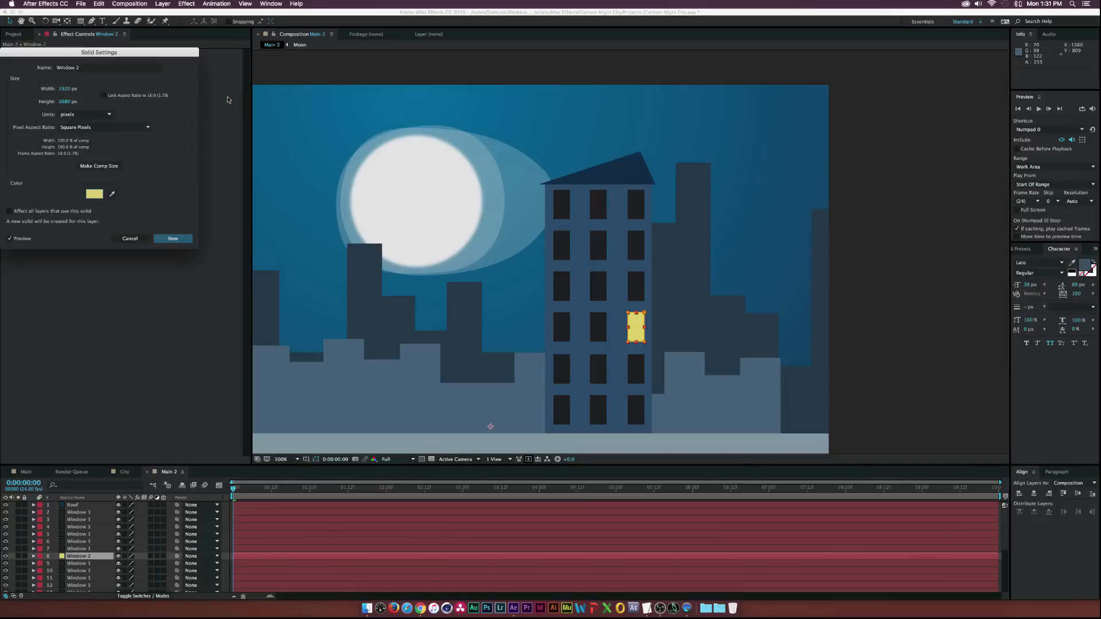
{"action": "left_click", "coordinate": [172, 239]}
{"action": "left_click", "coordinate": [959, 300]}
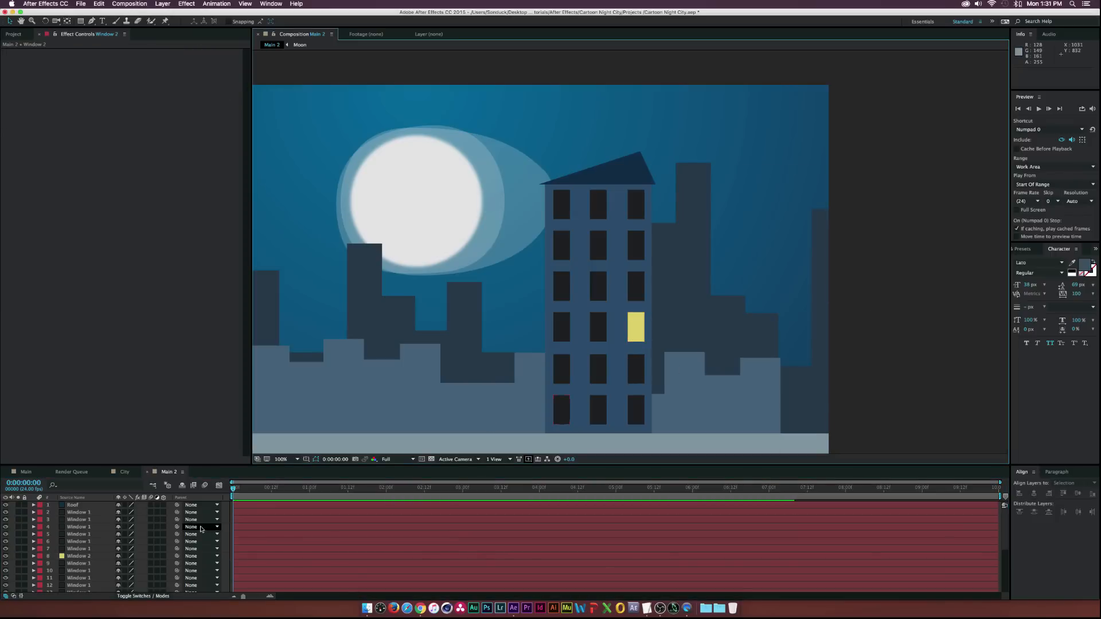
Recolour the middle window in the top row as a new solid in near-white E7E7E7
{"action": "left_click", "coordinate": [79, 528]}
{"action": "left_click", "coordinate": [82, 579]}
{"action": "scroll", "coordinate": [82, 579], "scroll_direction": "down", "scroll_amount": 3}
{"action": "left_click", "coordinate": [84, 578]}
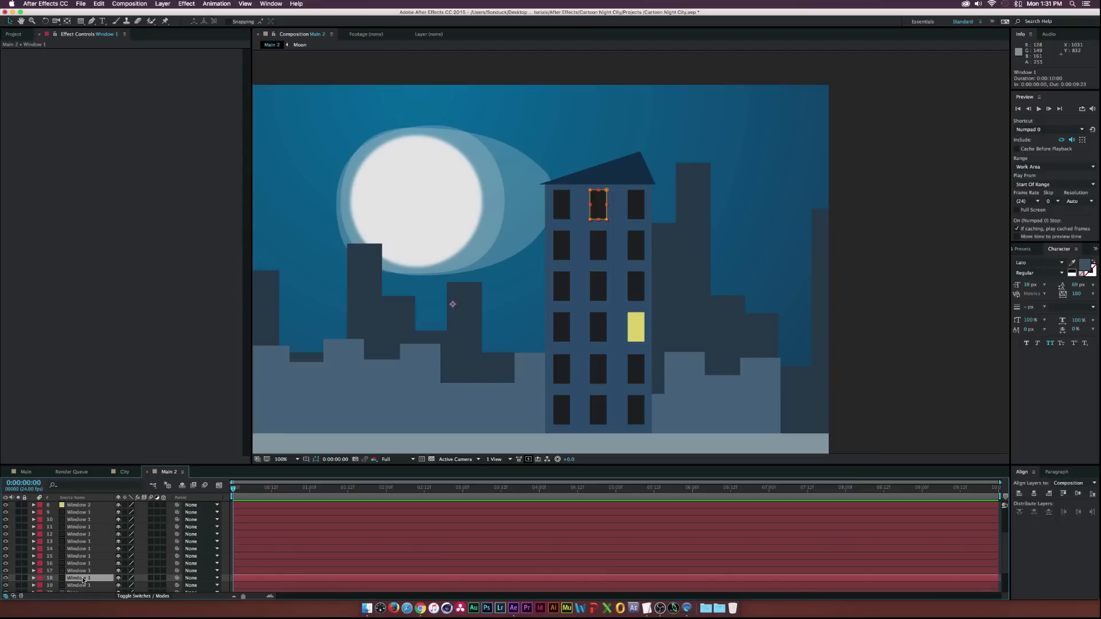
{"action": "key", "text": "super+shift+y"}
{"action": "left_click", "coordinate": [96, 193]}
{"action": "left_click_drag", "start_coordinate": [72, 124], "coordinate": [49, 108]}
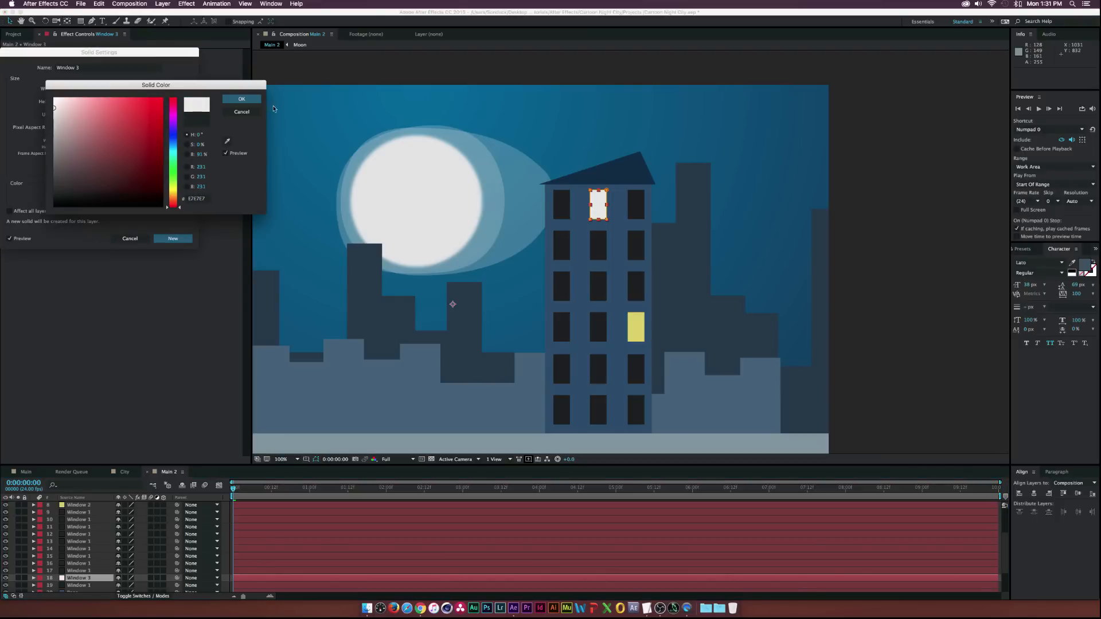
{"action": "left_click", "coordinate": [242, 99]}
{"action": "left_click", "coordinate": [172, 238]}
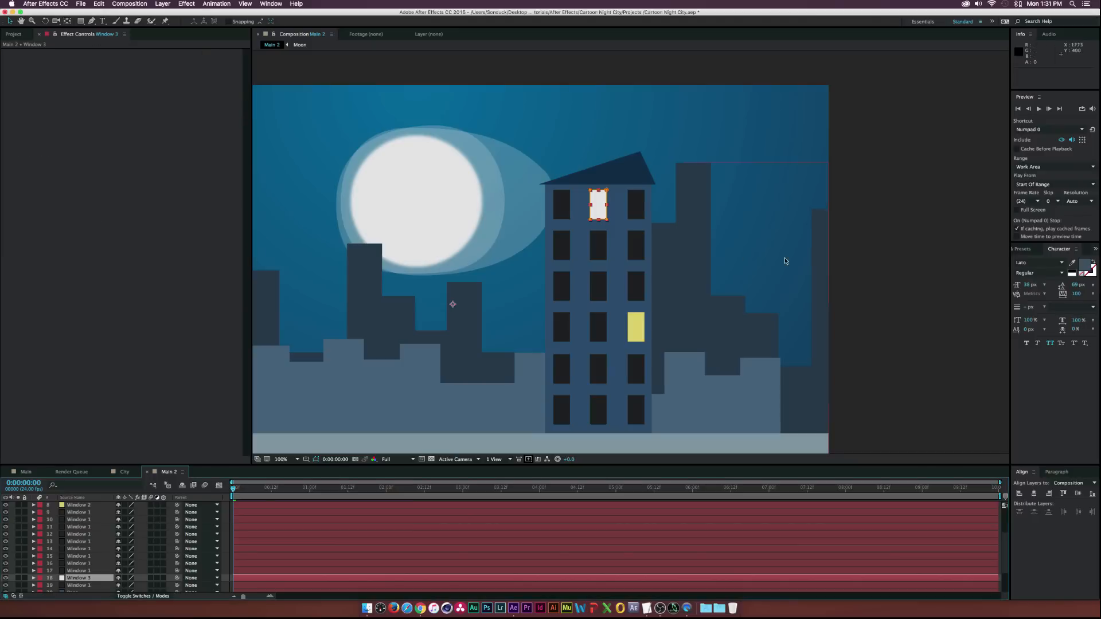
Recolour the right window in the second row as a new solid in a darker yellow than the lit window below
{"action": "left_click", "coordinate": [112, 550]}
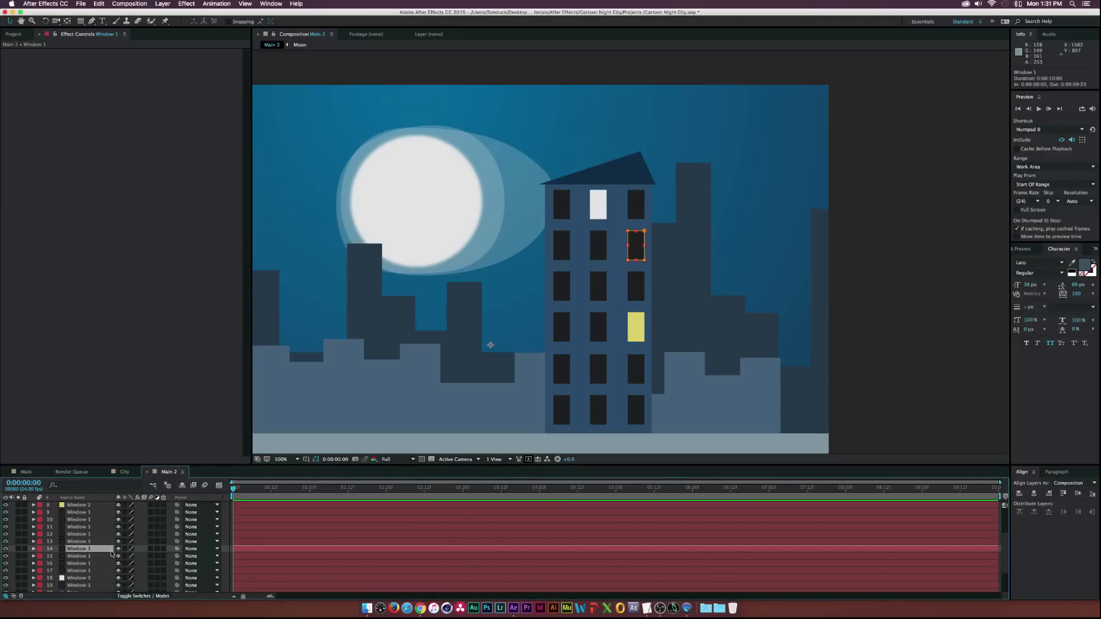
{"action": "key", "text": "super+shift+y"}
{"action": "left_click", "coordinate": [112, 194]}
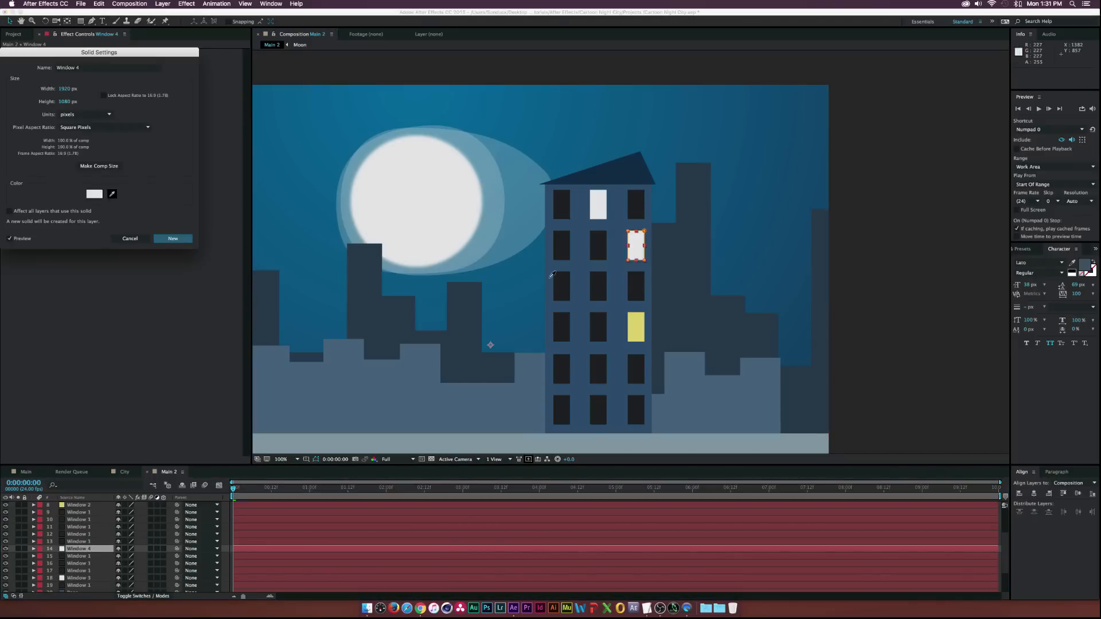
{"action": "left_click", "coordinate": [632, 319]}
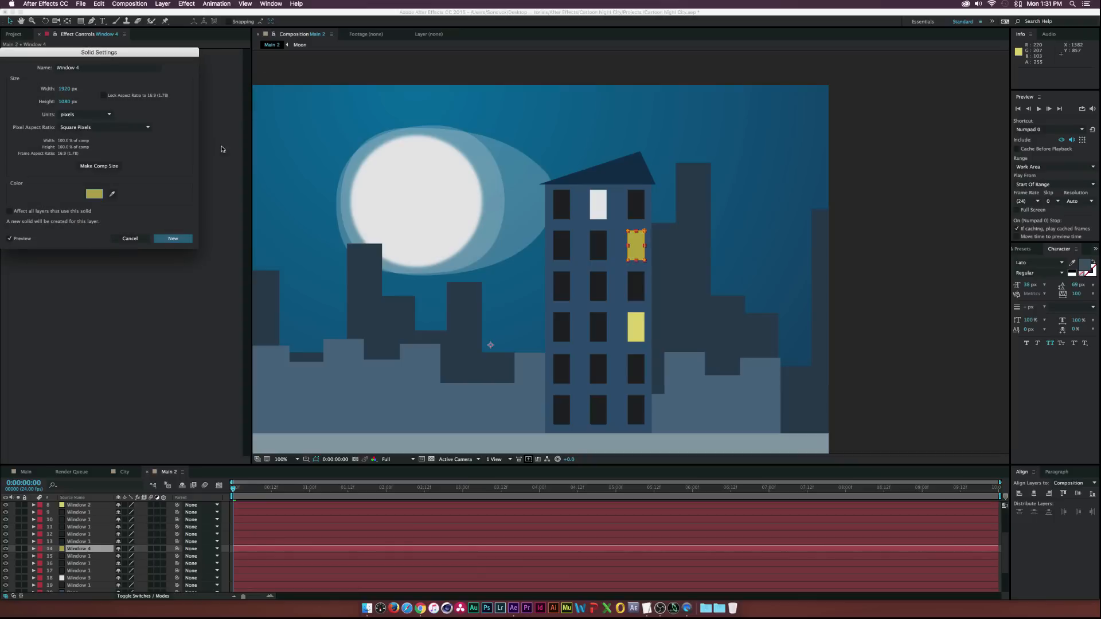
{"action": "left_click", "coordinate": [173, 238]}
{"action": "left_click", "coordinate": [912, 295]}
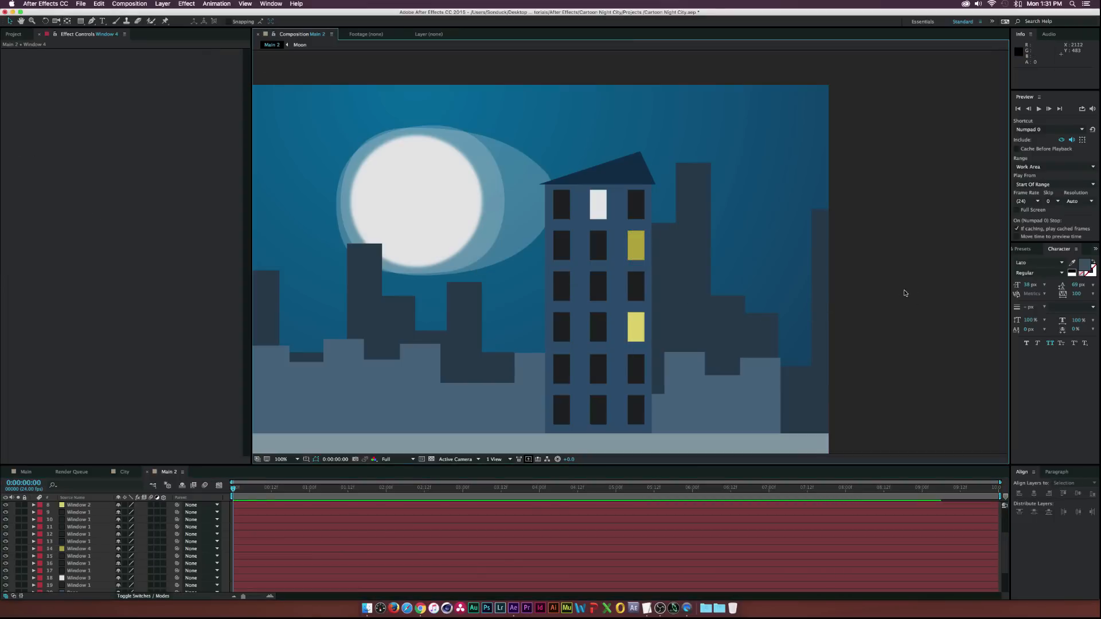
Darken the Base solid's colour to navy blue 1C3C59
{"action": "left_click", "coordinate": [98, 197]}
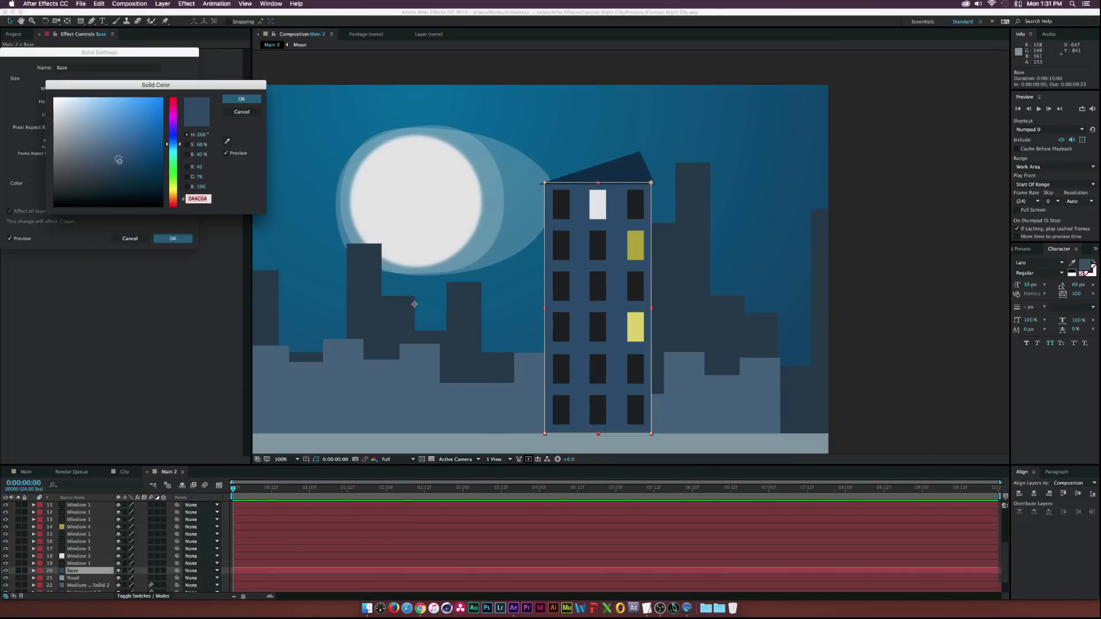
{"action": "mouse_move", "coordinate": [119, 160]}
{"action": "left_mouse_down"}
{"action": "mouse_move", "coordinate": [138, 182]}
{"action": "mouse_move", "coordinate": [129, 167]}
{"action": "left_mouse_up"}
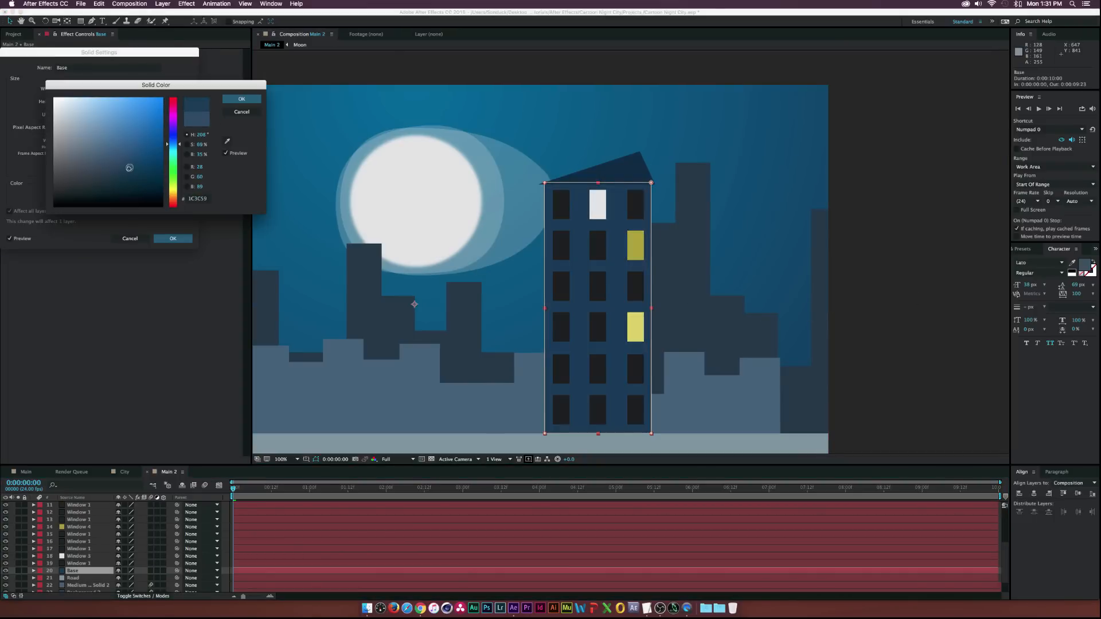
{"action": "left_click", "coordinate": [238, 99]}
{"action": "left_click", "coordinate": [173, 238]}
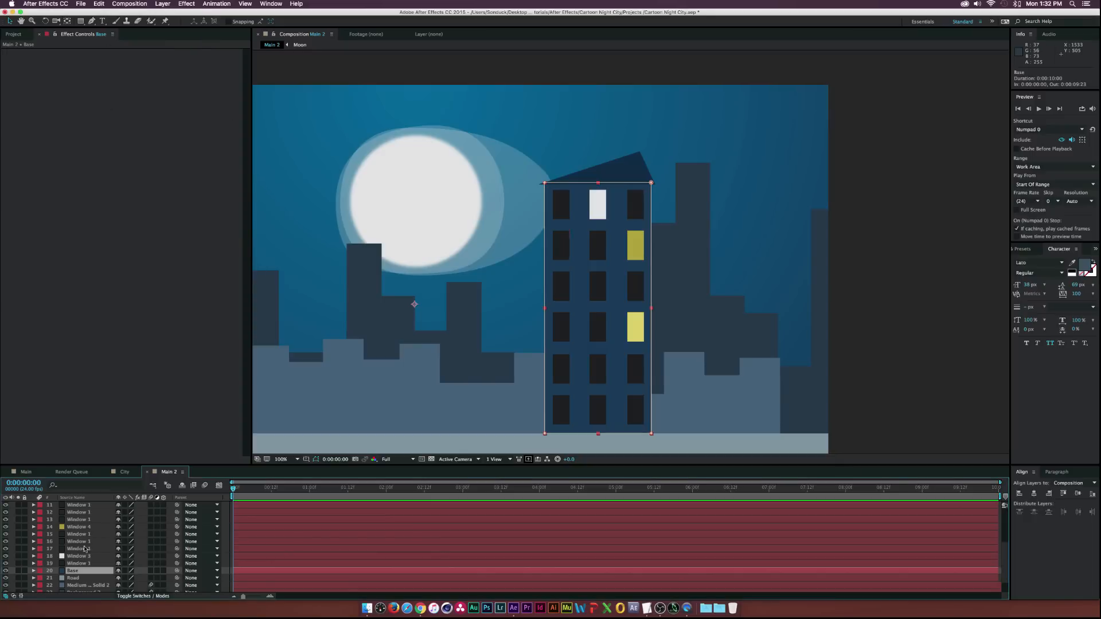
Pre-compose the Roof, all window layers and the Base into a new composition named Building 1
{"action": "scroll", "coordinate": [91, 556], "scroll_direction": "up", "scroll_amount": 5}
{"action": "key", "text": "super+a"}
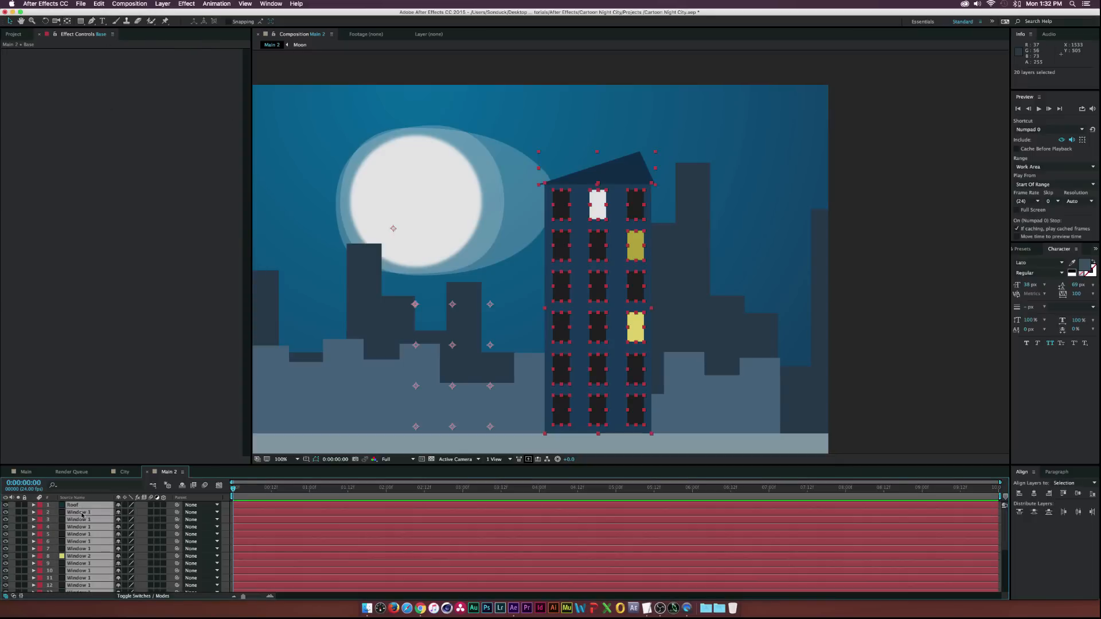
{"action": "scroll", "coordinate": [110, 556], "scroll_direction": "down", "scroll_amount": 4}
{"action": "scroll", "coordinate": [110, 557], "scroll_direction": "down", "scroll_amount": 1}
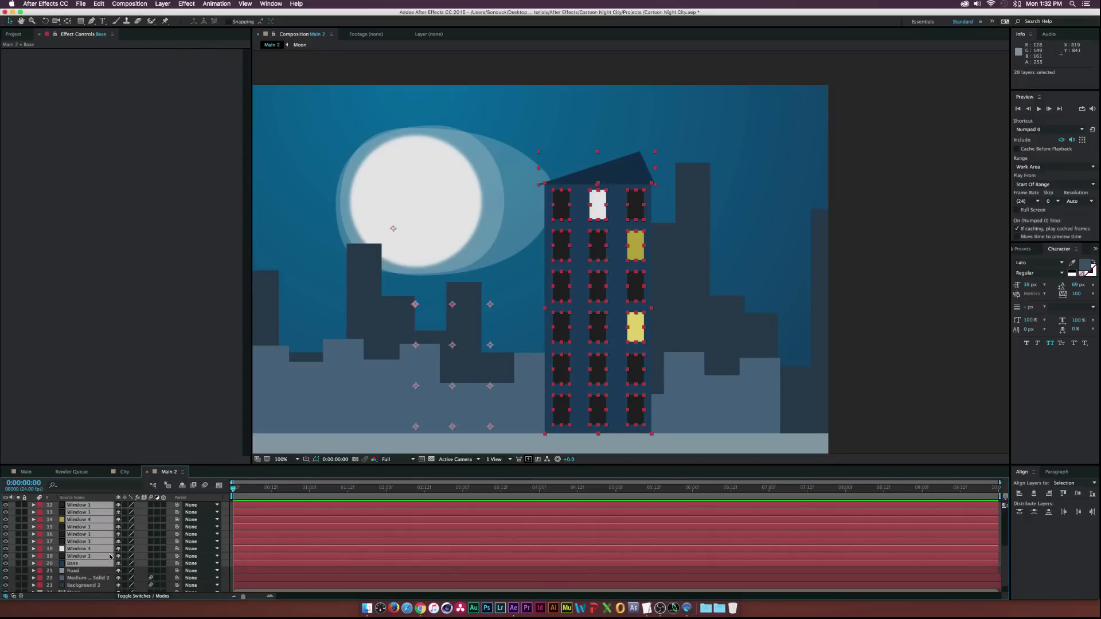
{"action": "key", "text": "super+shift+c"}
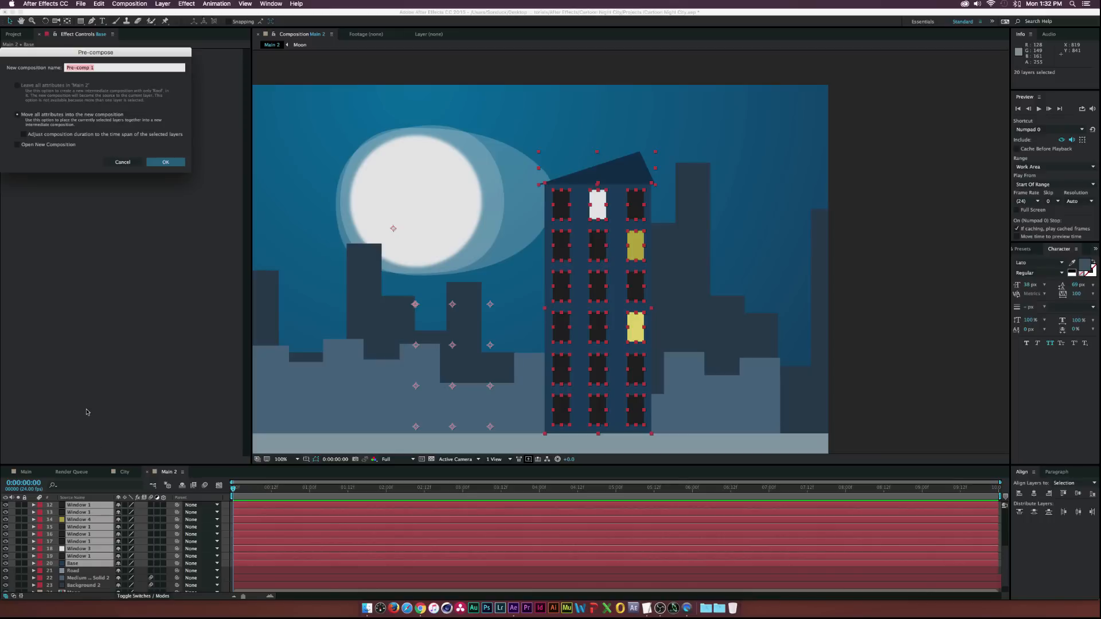
{"action": "type", "text": "Building"}
{"action": "key", "text": "Return"}
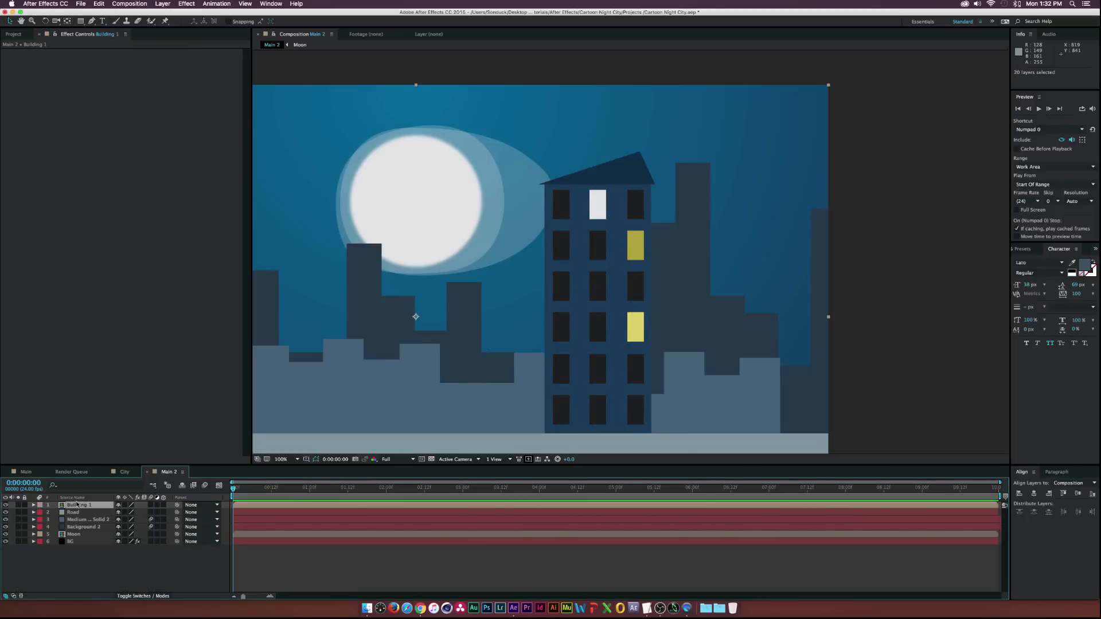
Place the Building 1 layer directly beneath the Road layer and move the building down 3 px
{"action": "left_click_drag", "start_coordinate": [81, 507], "coordinate": [82, 517]}
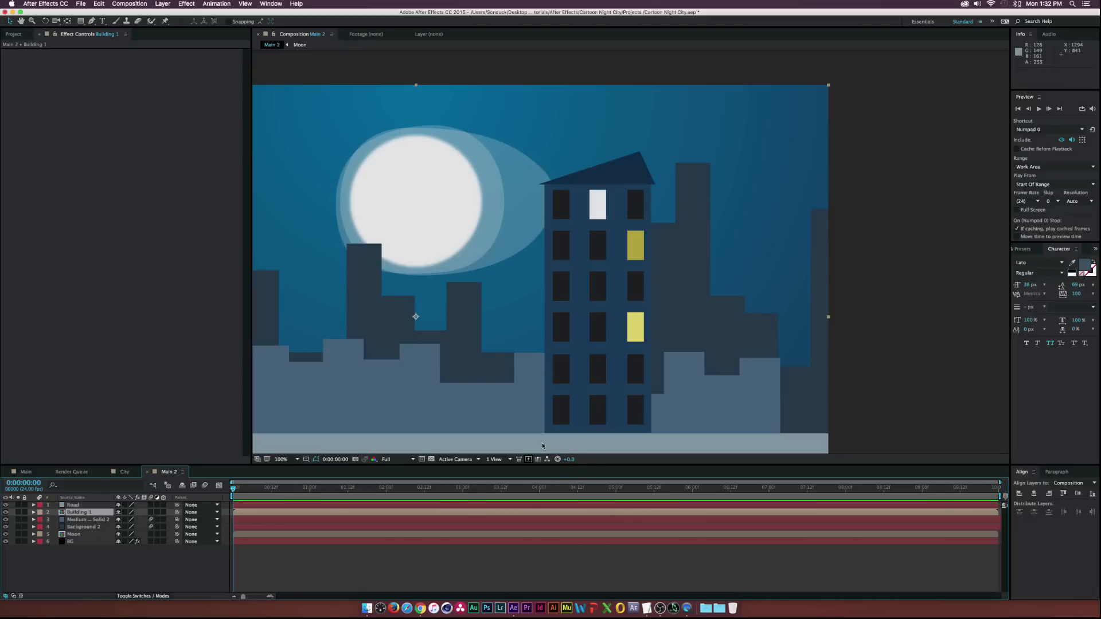
{"action": "left_click_drag", "start_coordinate": [594, 378], "coordinate": [594, 381]}
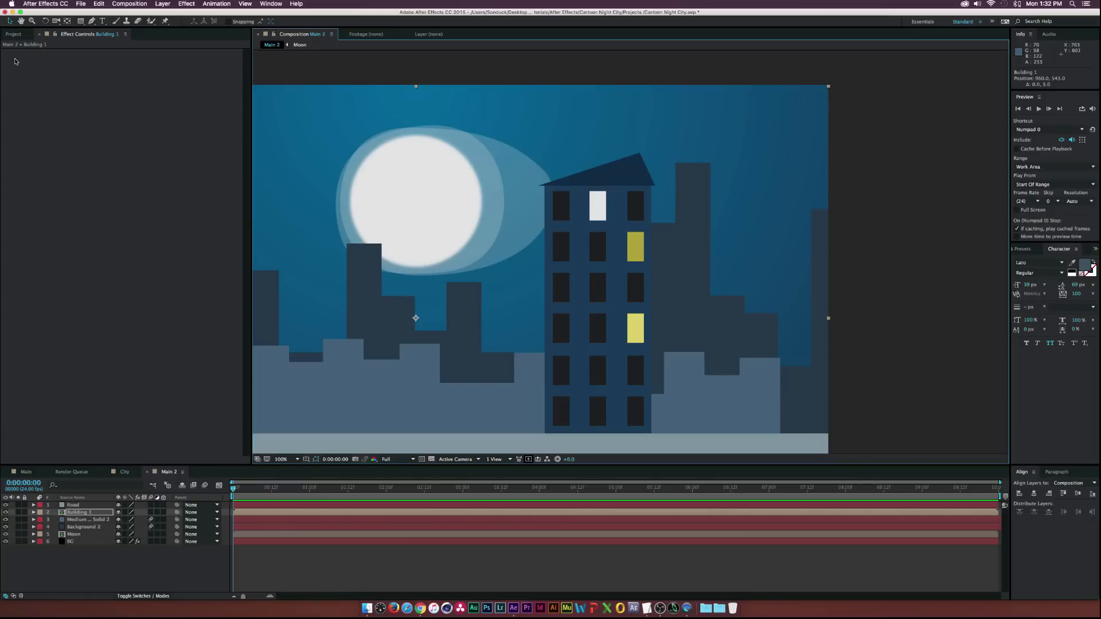
Duplicate the Building 1 composition in the project and open the copy for editing
{"action": "left_click", "coordinate": [12, 36]}
{"action": "left_click", "coordinate": [19, 112]}
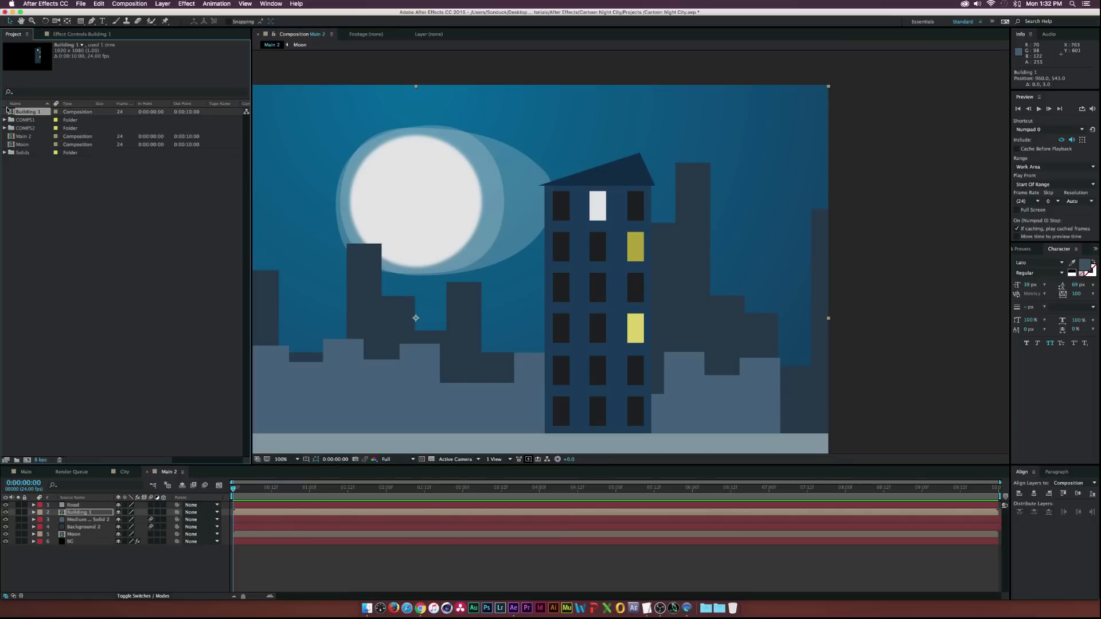
{"action": "key", "text": "super+d"}
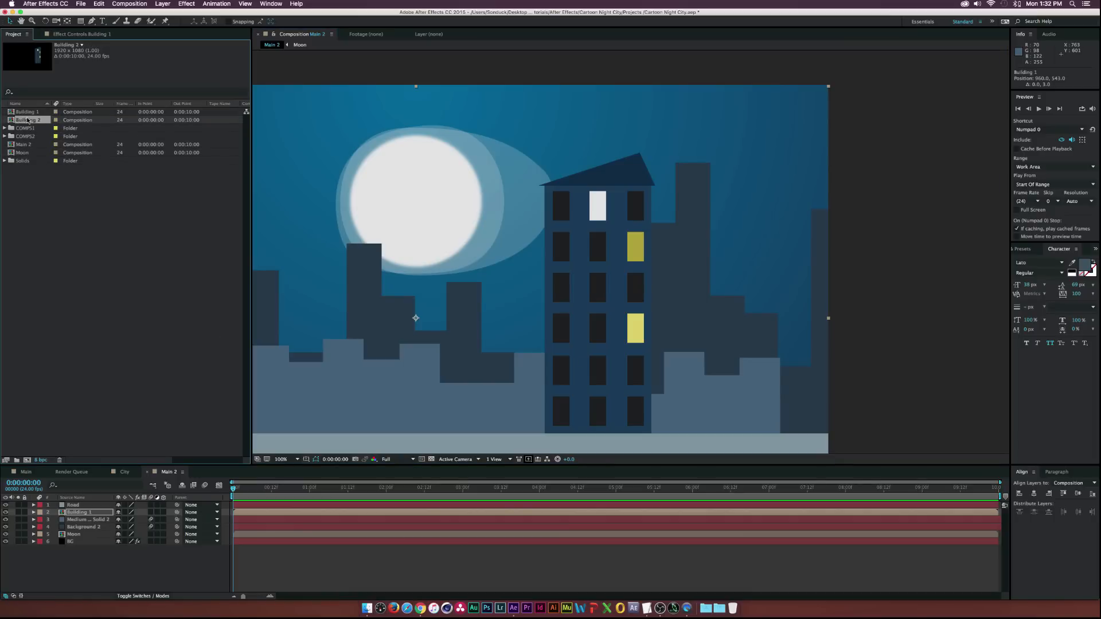
{"action": "double_click", "coordinate": [12, 119]}
{"action": "scroll", "coordinate": [662, 247], "scroll_direction": "down", "scroll_amount": 1}
{"action": "left_click_drag", "start_coordinate": [660, 250], "coordinate": [523, 256]}
{"action": "scroll", "coordinate": [66, 551], "scroll_direction": "down", "scroll_amount": 5}
{"action": "scroll", "coordinate": [66, 551], "scroll_direction": "up", "scroll_amount": 5}
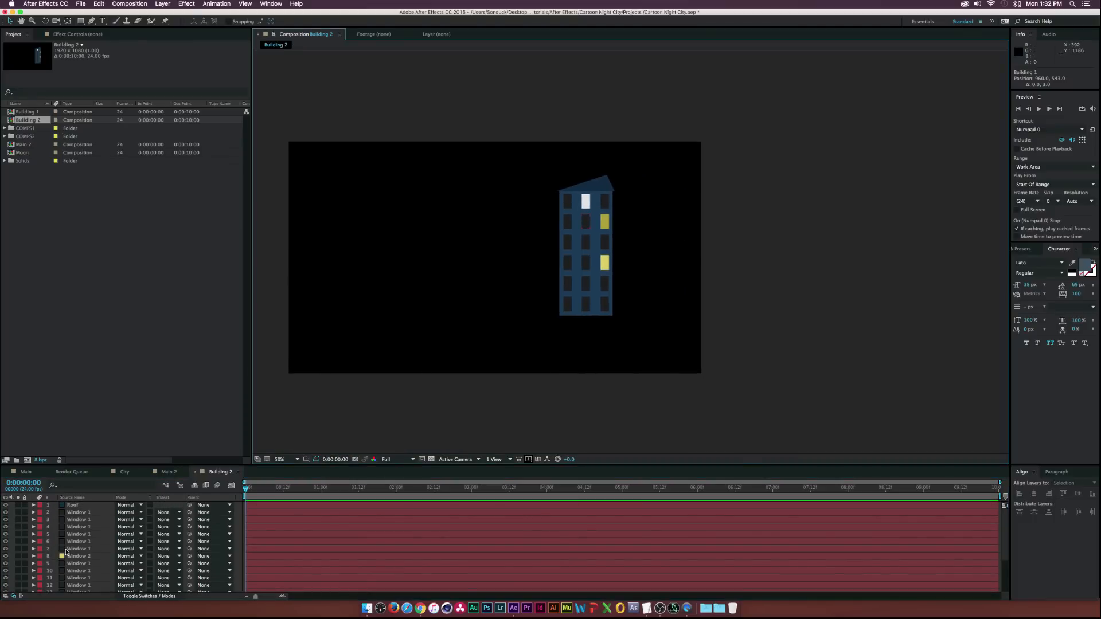
Shorten the Base layer's rectangle in Building 2 by lowering its upper edge to just above the third window row
{"action": "scroll", "coordinate": [69, 568], "scroll_direction": "down", "scroll_amount": 5}
{"action": "left_click", "coordinate": [68, 589]}
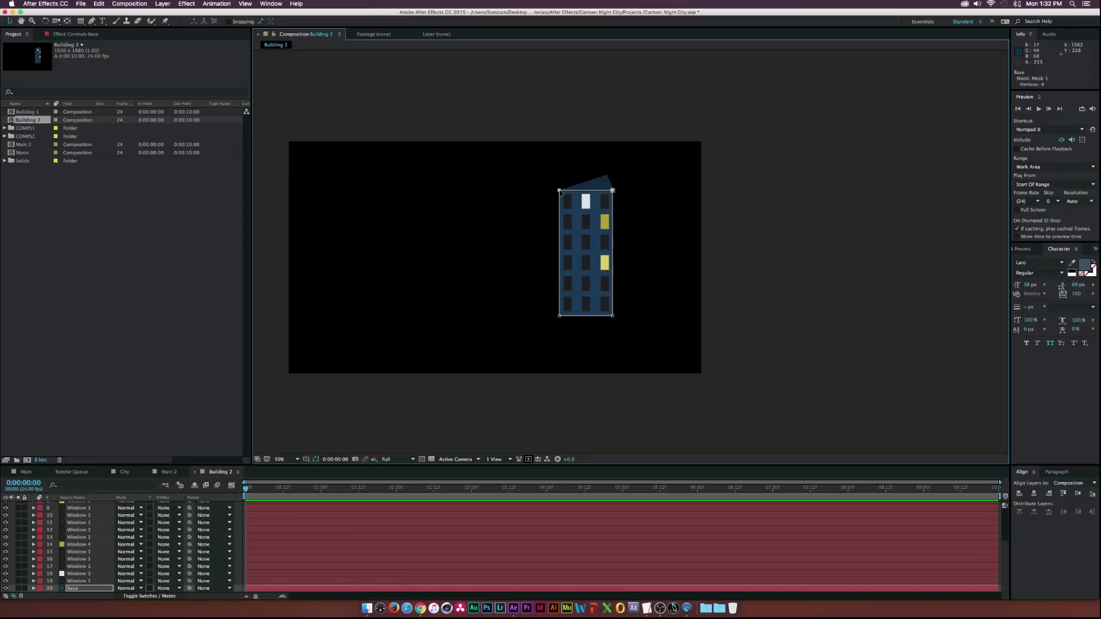
{"action": "left_click_drag", "start_coordinate": [560, 193], "coordinate": [560, 232]}
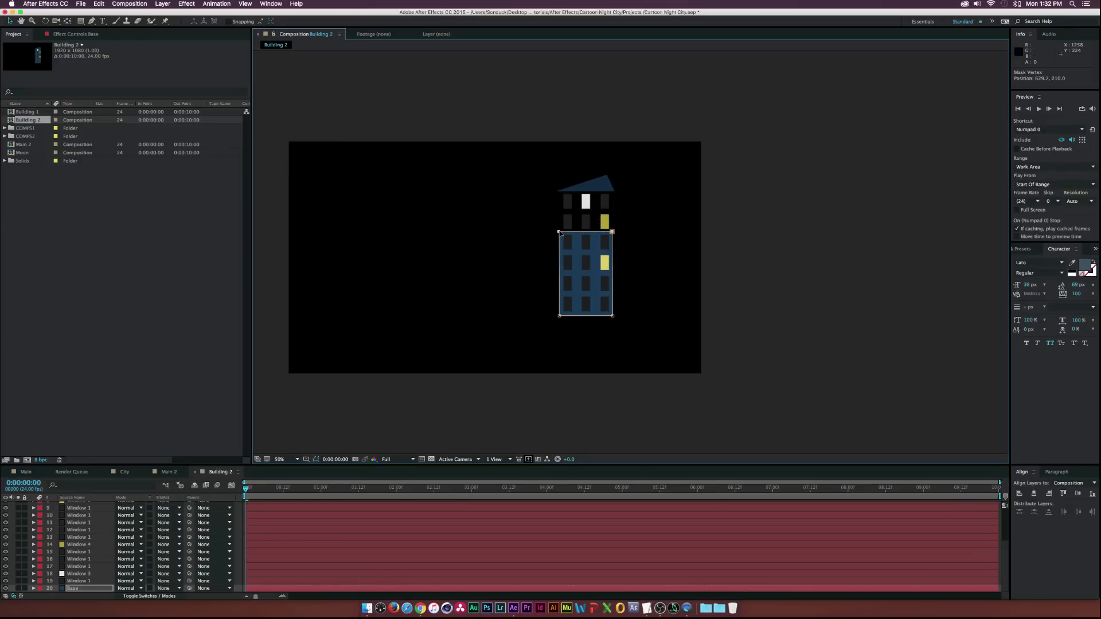
Delete the six window layers of the upper two rows left above the shortened base
{"action": "scroll", "coordinate": [75, 545], "scroll_direction": "up", "scroll_amount": 5}
{"action": "left_click", "coordinate": [71, 513]}
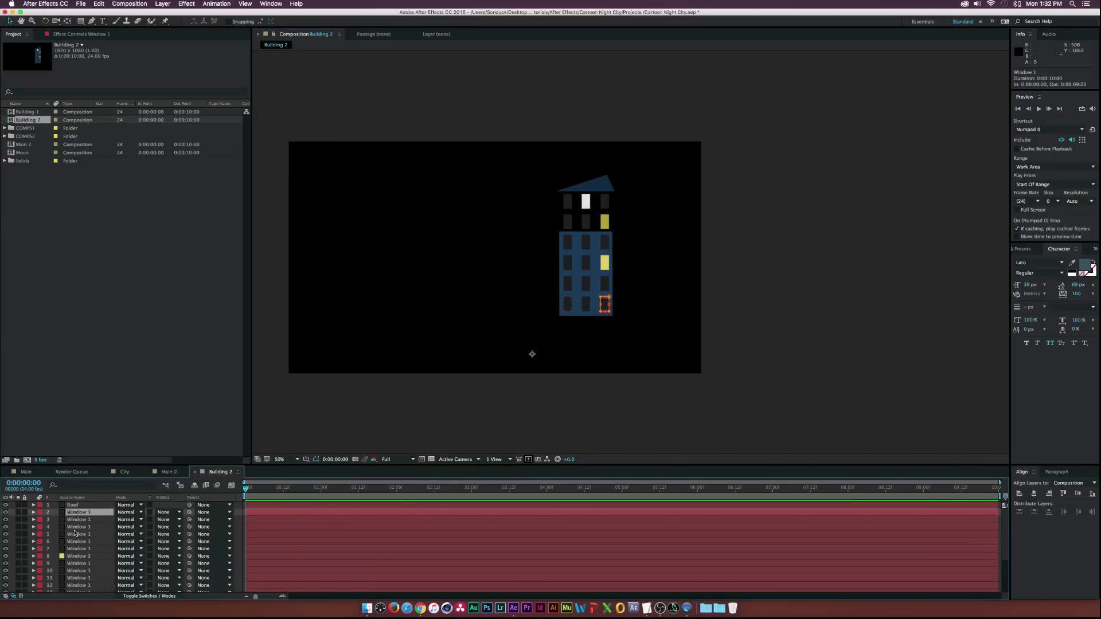
{"action": "scroll", "coordinate": [75, 540], "scroll_direction": "down", "scroll_amount": 3}
{"action": "left_click", "coordinate": [80, 581]}
{"action": "left_click", "coordinate": [81, 559], "text": "shift"}
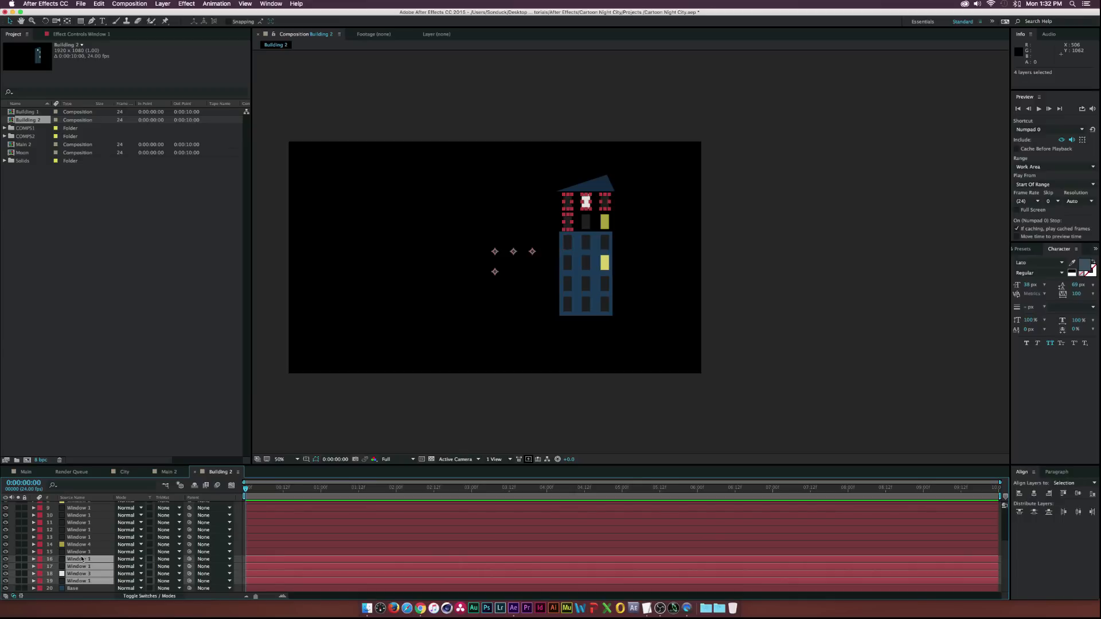
{"action": "left_click", "coordinate": [80, 545], "text": "shift"}
{"action": "key", "text": "Delete"}
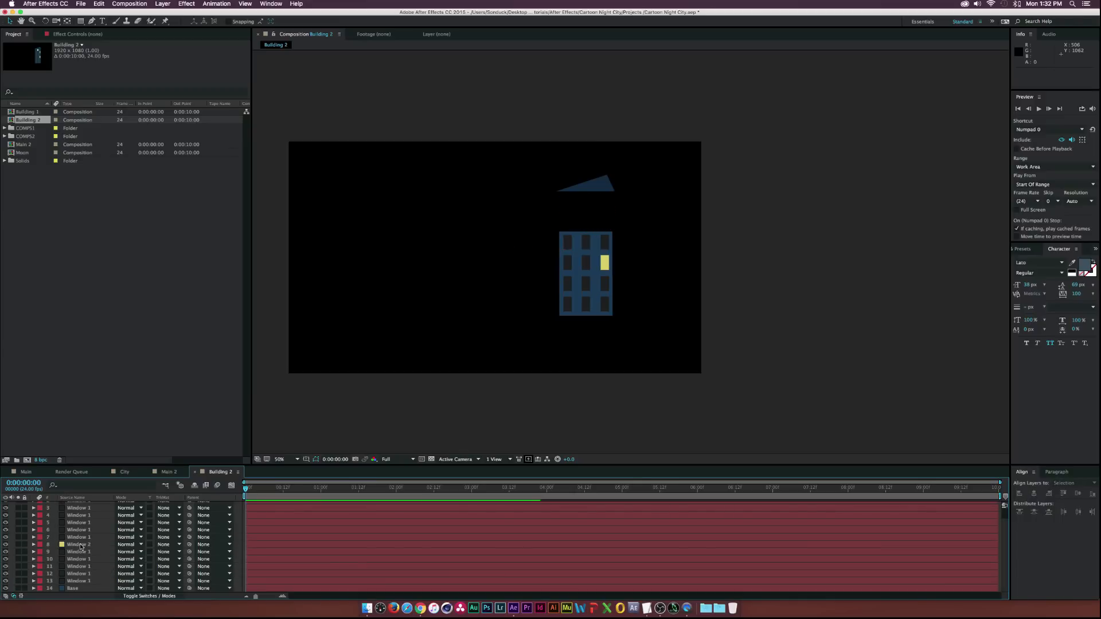
Move the Roof layer straight down 190 px so it sits on the shortened base
{"action": "scroll", "coordinate": [83, 534], "scroll_direction": "up", "scroll_amount": 2}
{"action": "left_click", "coordinate": [590, 185]}
{"action": "left_click_drag", "start_coordinate": [598, 189], "coordinate": [598, 229]}
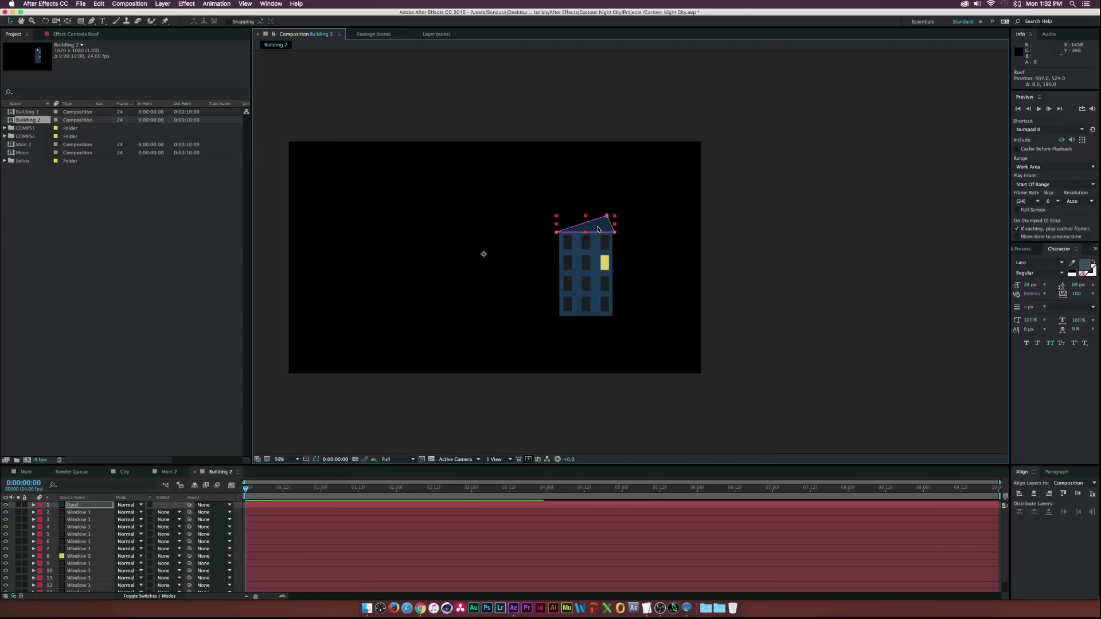
Flatten the roof by lowering its peak and raising its left corner slightly to meet the base's upper edge
{"action": "key", "text": "period"}
{"action": "left_click", "coordinate": [583, 190]}
{"action": "left_click_drag", "start_coordinate": [583, 190], "coordinate": [584, 205]}
{"action": "key", "text": "period"}
{"action": "left_click_drag", "start_coordinate": [435, 164], "coordinate": [484, 204]}
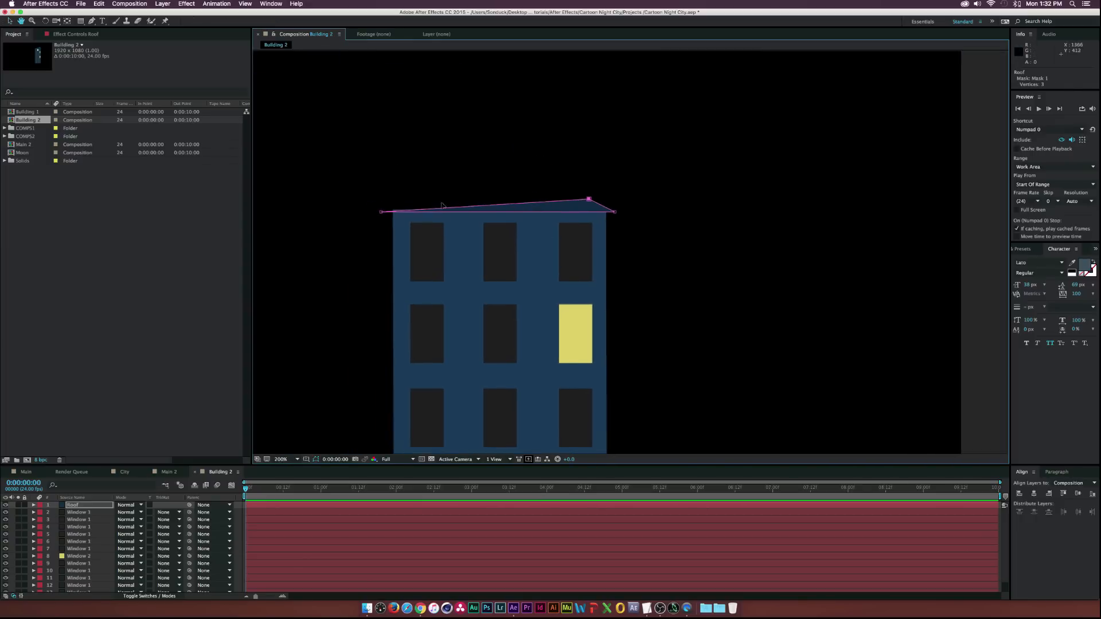
{"action": "left_click_drag", "start_coordinate": [381, 212], "coordinate": [381, 210]}
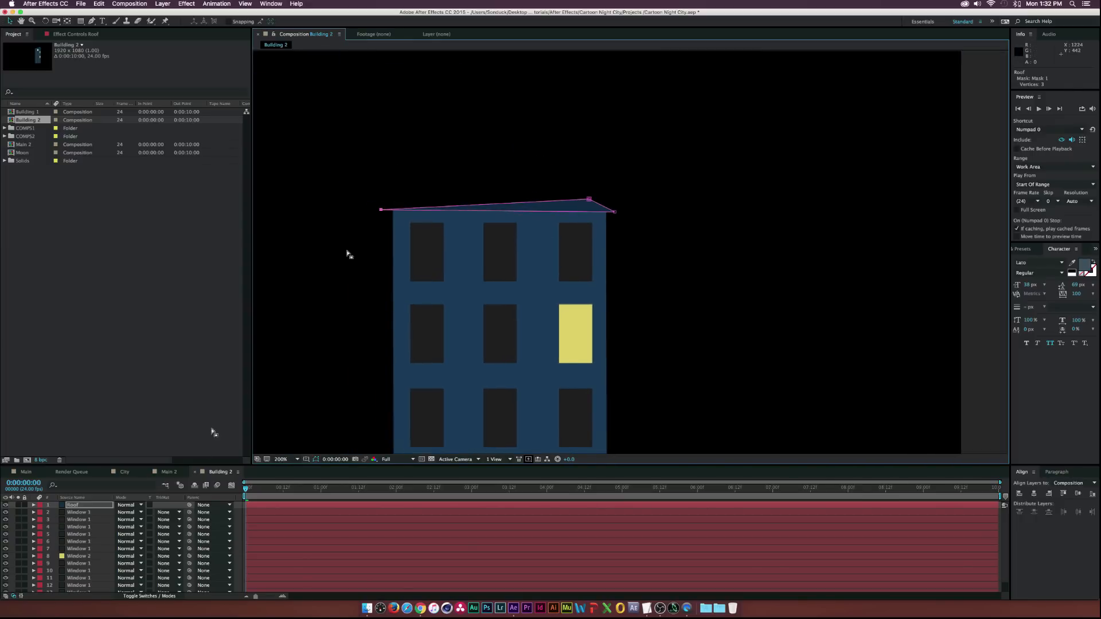
Recolour the Building 2 roof as a new solid in medium blue 30597D
{"action": "key", "text": "super+shift+y"}
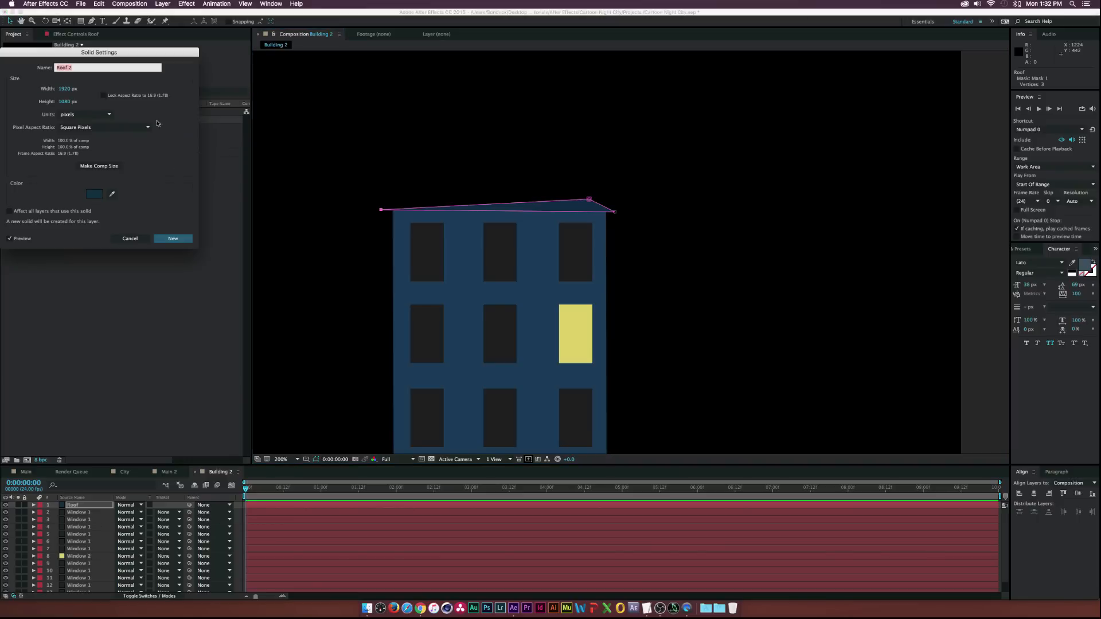
{"action": "left_click", "coordinate": [98, 194]}
{"action": "left_click", "coordinate": [121, 153]}
{"action": "left_click", "coordinate": [231, 100]}
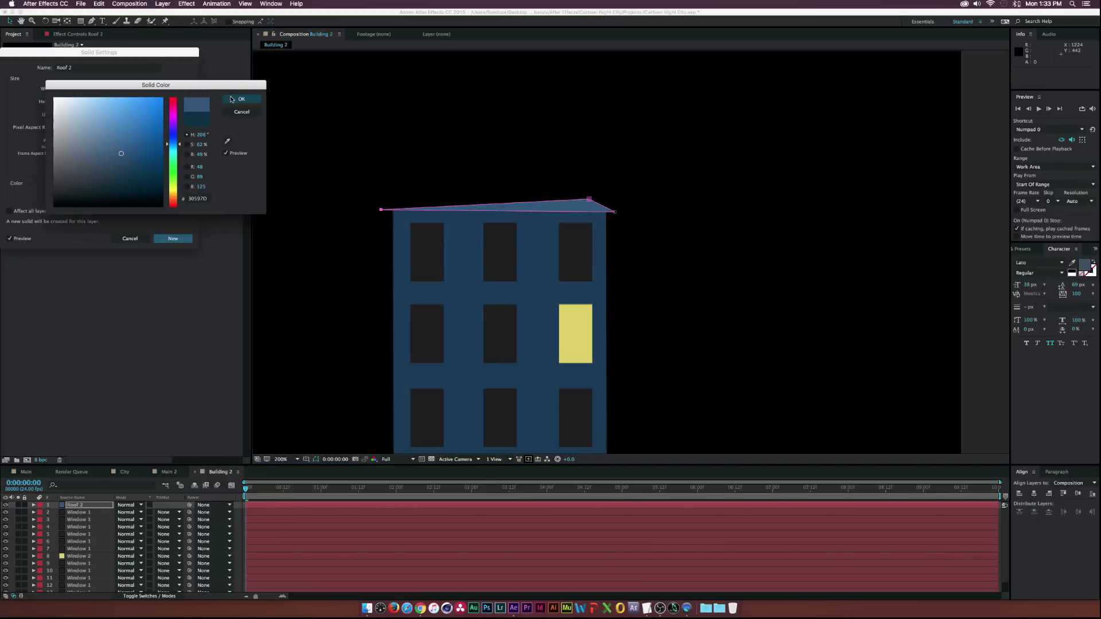
{"action": "left_click", "coordinate": [175, 238]}
Recolour the Base layer of Building 2 as a new solid in dark teal-green
{"action": "scroll", "coordinate": [113, 540], "scroll_direction": "down", "scroll_amount": 2}
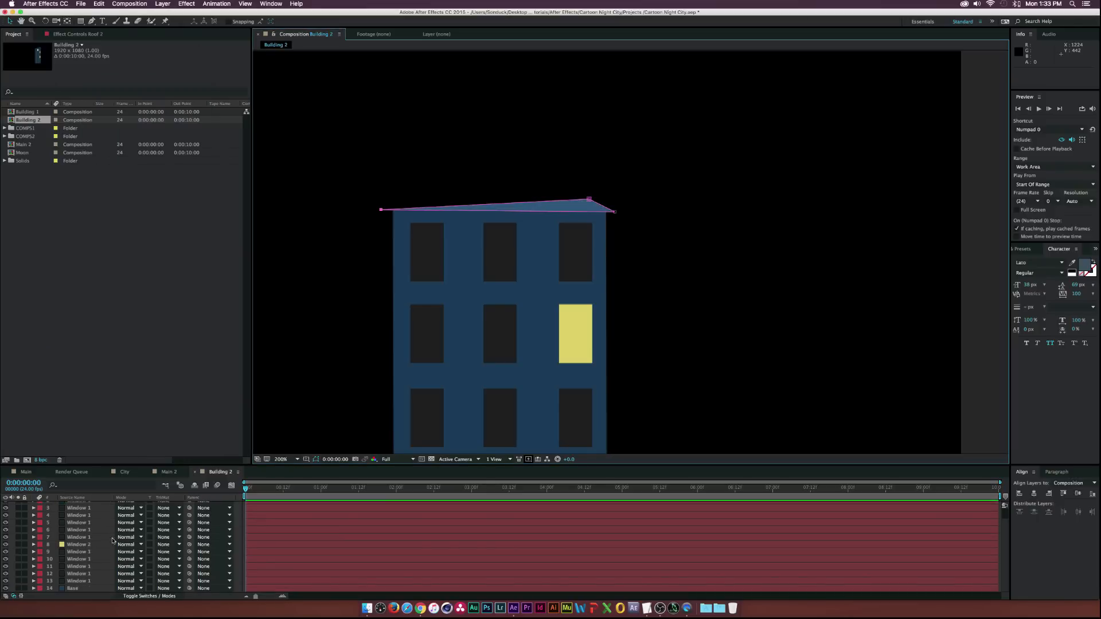
{"action": "left_click", "coordinate": [77, 589]}
{"action": "key", "text": "super+shift+y"}
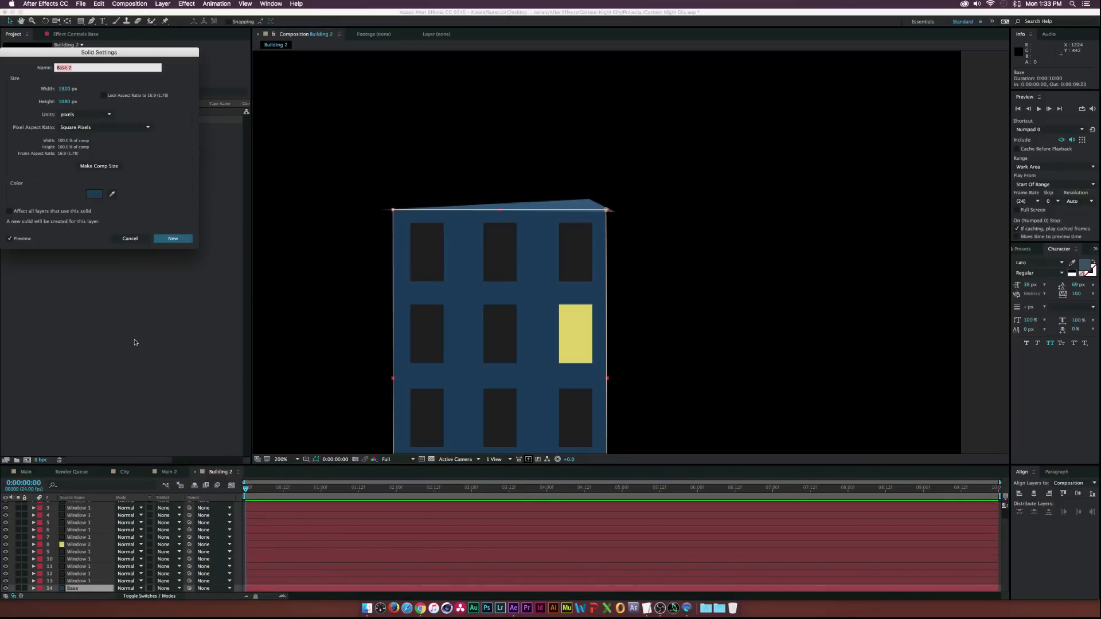
{"action": "left_click", "coordinate": [97, 193]}
{"action": "left_click", "coordinate": [172, 153]}
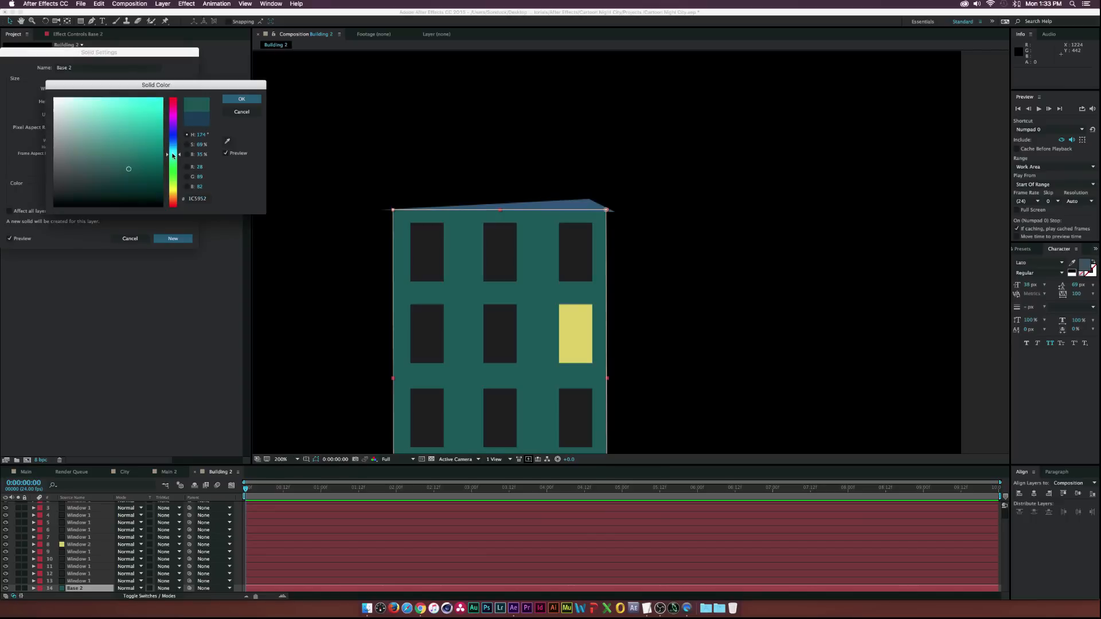
{"action": "left_click", "coordinate": [238, 99]}
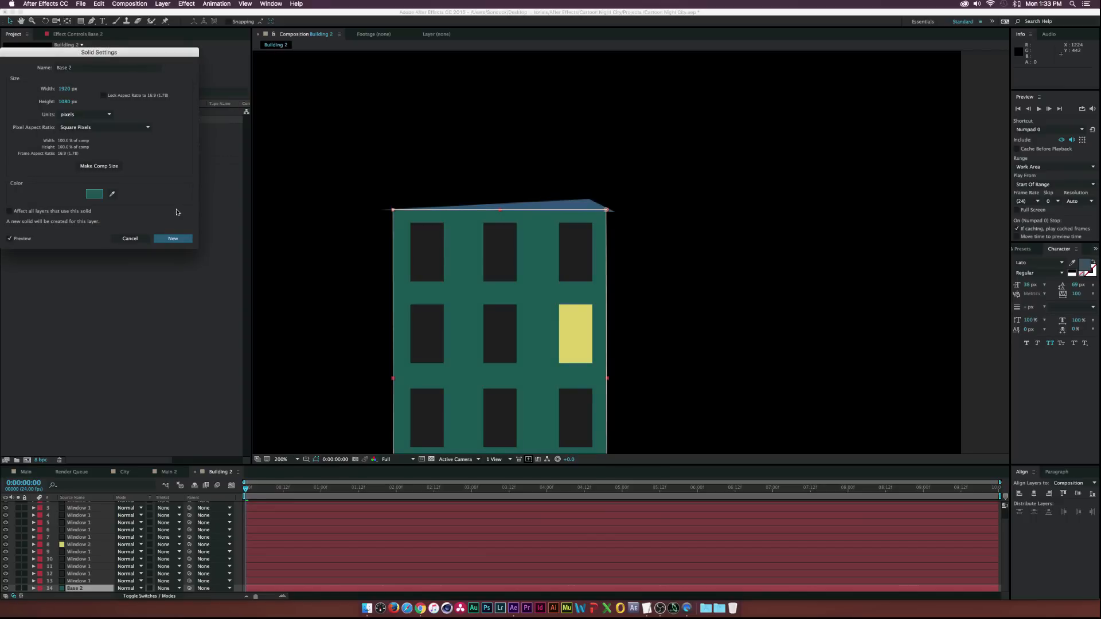
{"action": "left_click", "coordinate": [172, 239]}
Light the right-hand window of the third row with the yellow sampled from the lit window above it
{"action": "left_click", "coordinate": [78, 523]}
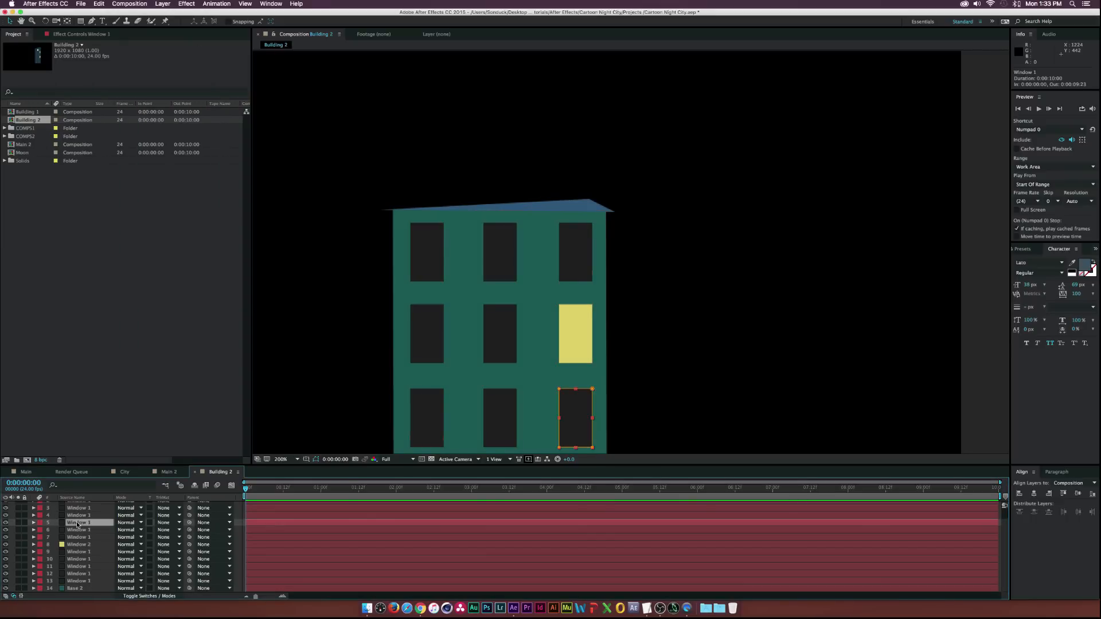
{"action": "key", "text": "super+shift+y"}
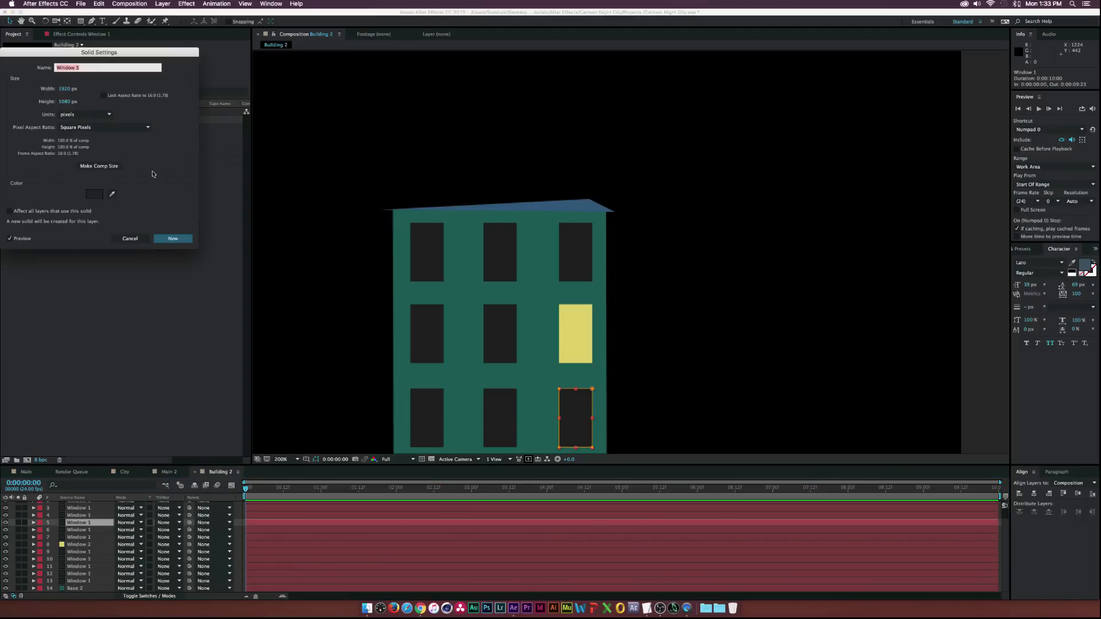
{"action": "left_click", "coordinate": [112, 193]}
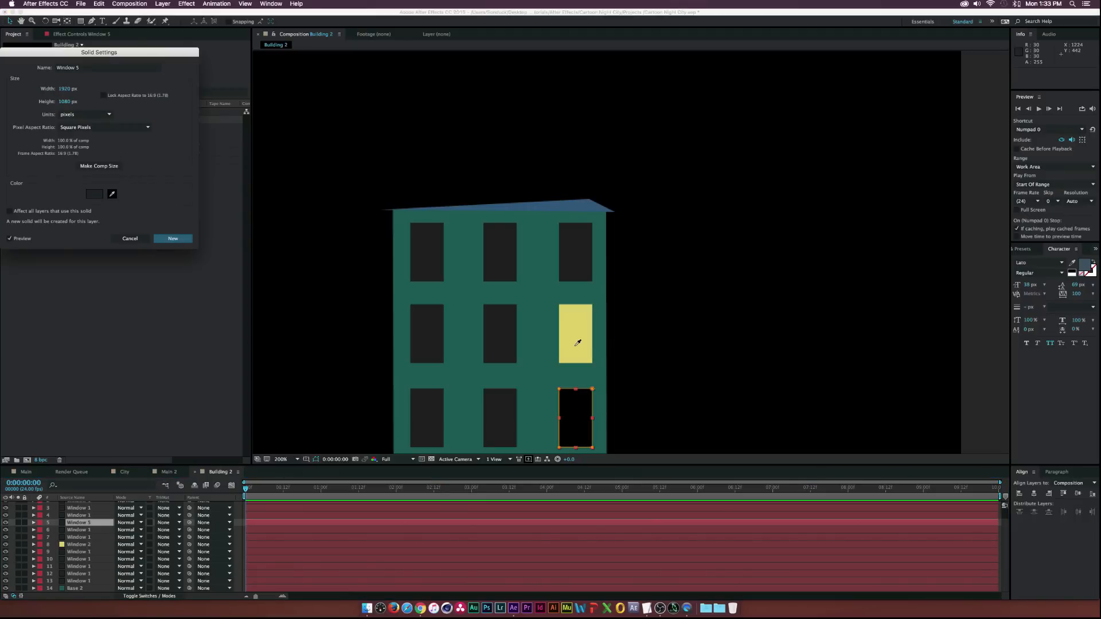
{"action": "left_click", "coordinate": [172, 238]}
Darken the lit right-hand window of the second row with the dark grey sampled from an unlit window
{"action": "left_click", "coordinate": [80, 545]}
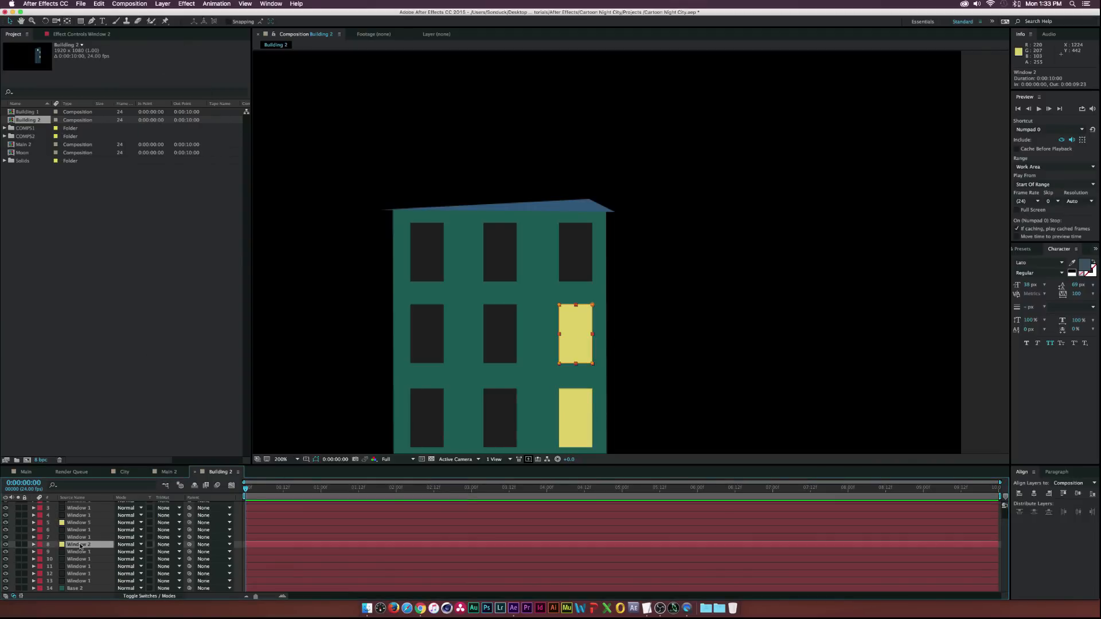
{"action": "key", "text": "super+shift+y"}
{"action": "left_click", "coordinate": [112, 194]}
{"action": "left_click", "coordinate": [414, 247]}
{"action": "left_click", "coordinate": [185, 237]}
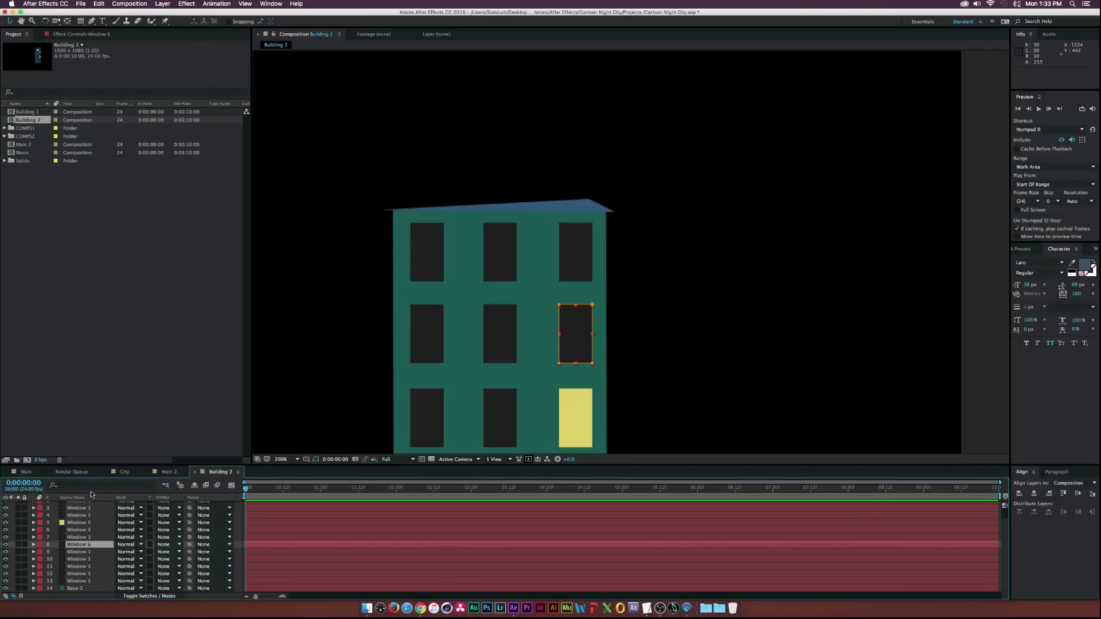
Recolour the middle window of the lowest row as a new solid in light grey DDDDDD
{"action": "left_click", "coordinate": [80, 508]}
{"action": "key", "text": "super+shift+y"}
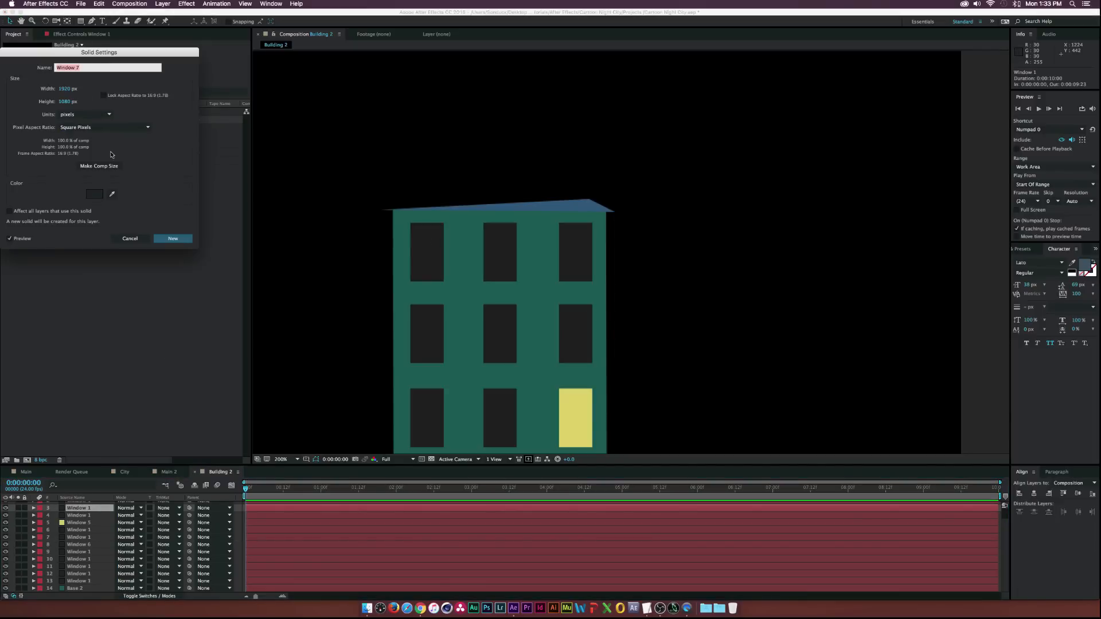
{"action": "left_click", "coordinate": [93, 194]}
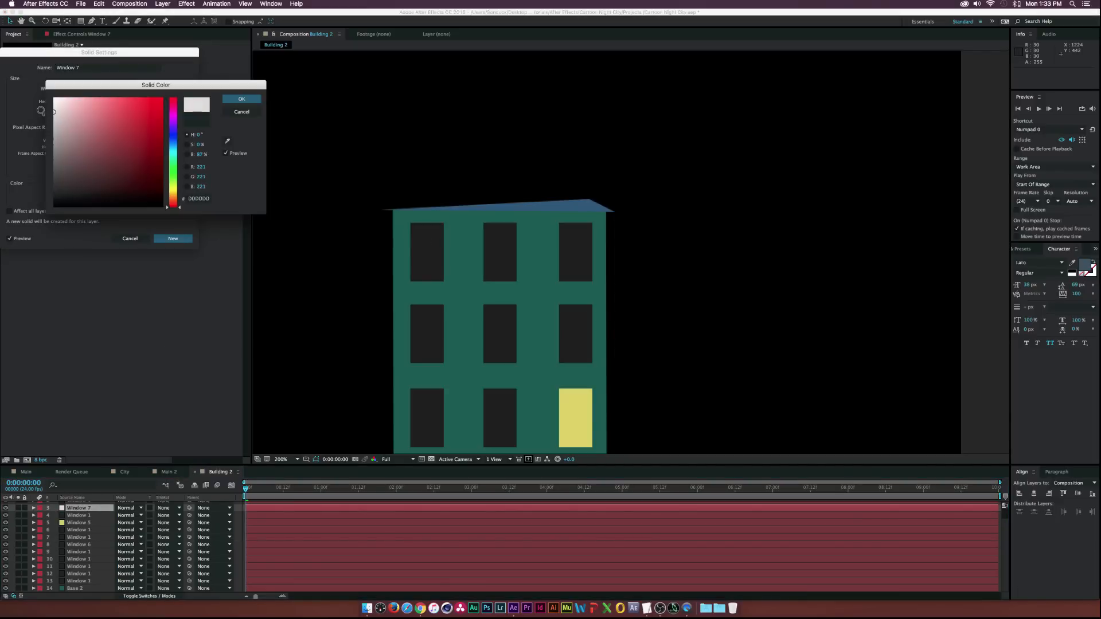
{"action": "left_click", "coordinate": [238, 101]}
{"action": "left_click", "coordinate": [173, 238]}
Change the Roof 2 solid's colour to dark teal 0F4150
{"action": "scroll", "coordinate": [410, 322], "scroll_direction": "down", "scroll_amount": 3}
{"action": "key", "text": "v"}
{"action": "left_click", "coordinate": [869, 326]}
{"action": "scroll", "coordinate": [92, 509], "scroll_direction": "up", "scroll_amount": 2}
{"action": "left_click", "coordinate": [73, 505]}
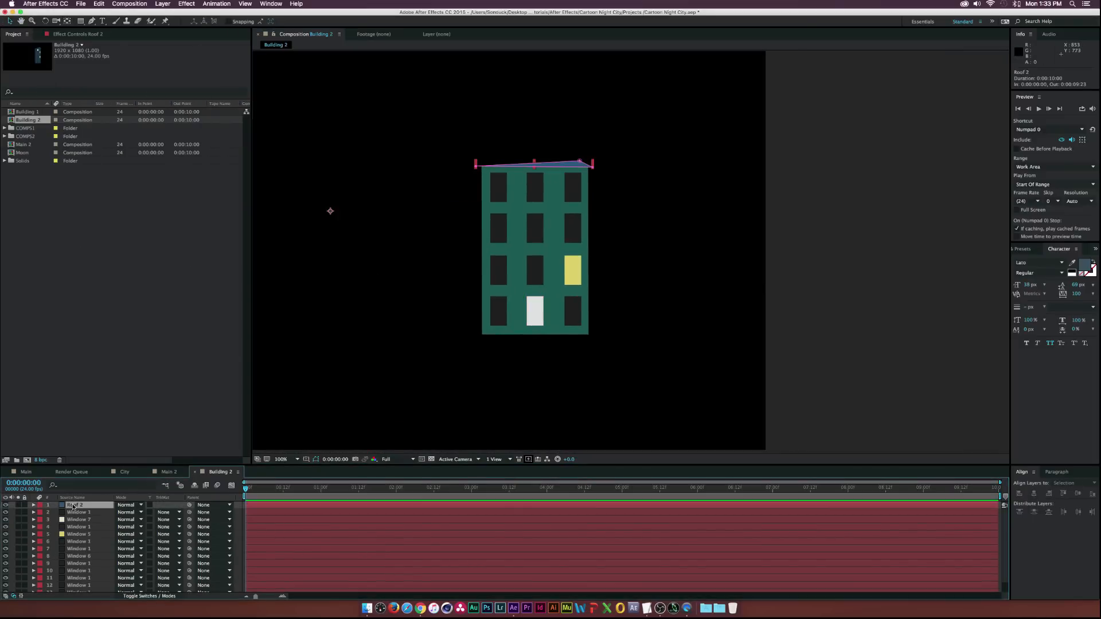
{"action": "key", "text": "super+shift+y"}
{"action": "left_click", "coordinate": [100, 194]}
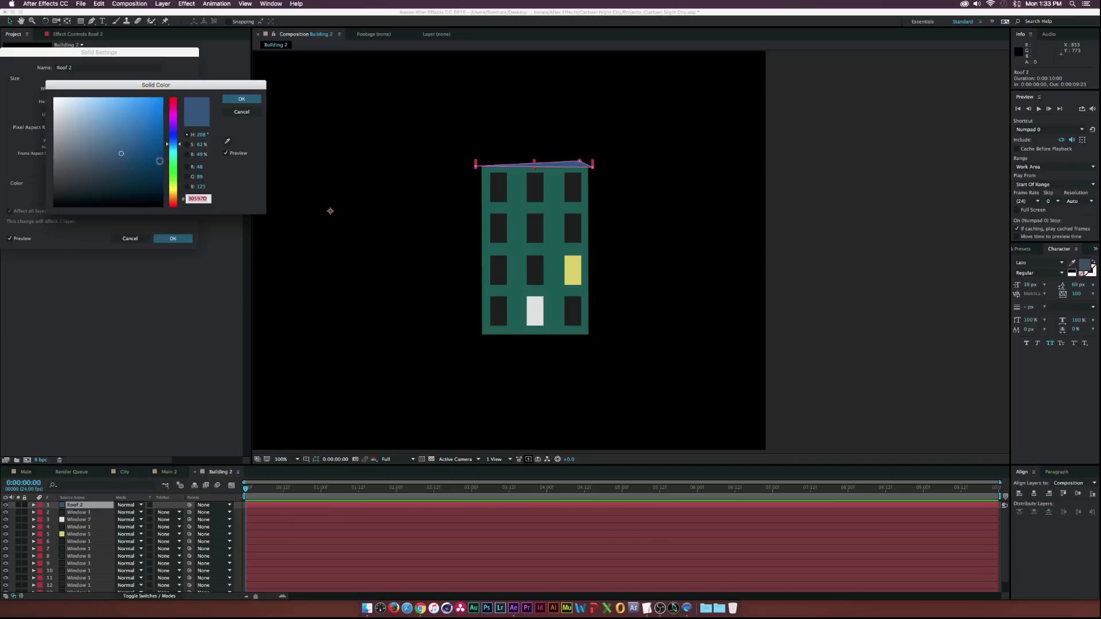
{"action": "left_click", "coordinate": [172, 155]}
{"action": "left_click_drag", "start_coordinate": [173, 153], "coordinate": [172, 150]}
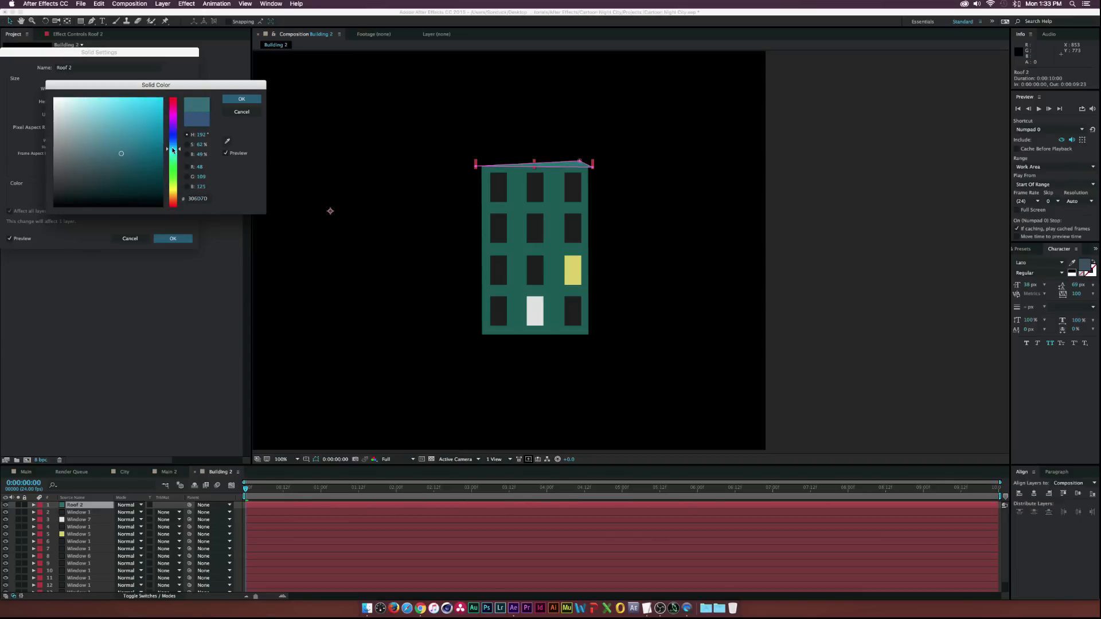
{"action": "left_click_drag", "start_coordinate": [139, 163], "coordinate": [142, 173]}
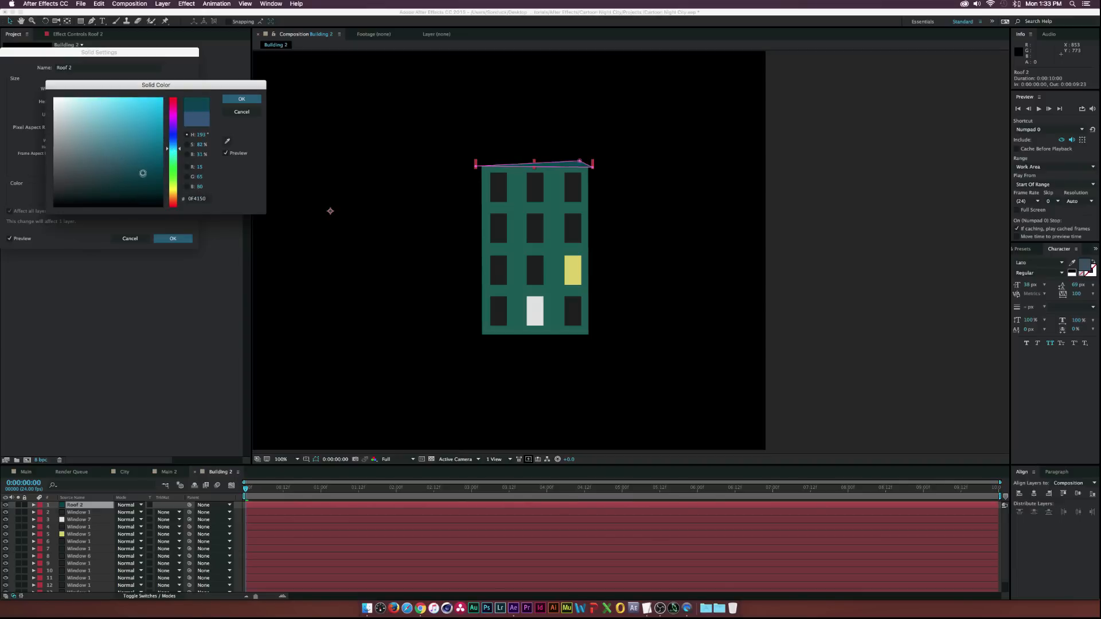
{"action": "left_click", "coordinate": [242, 99]}
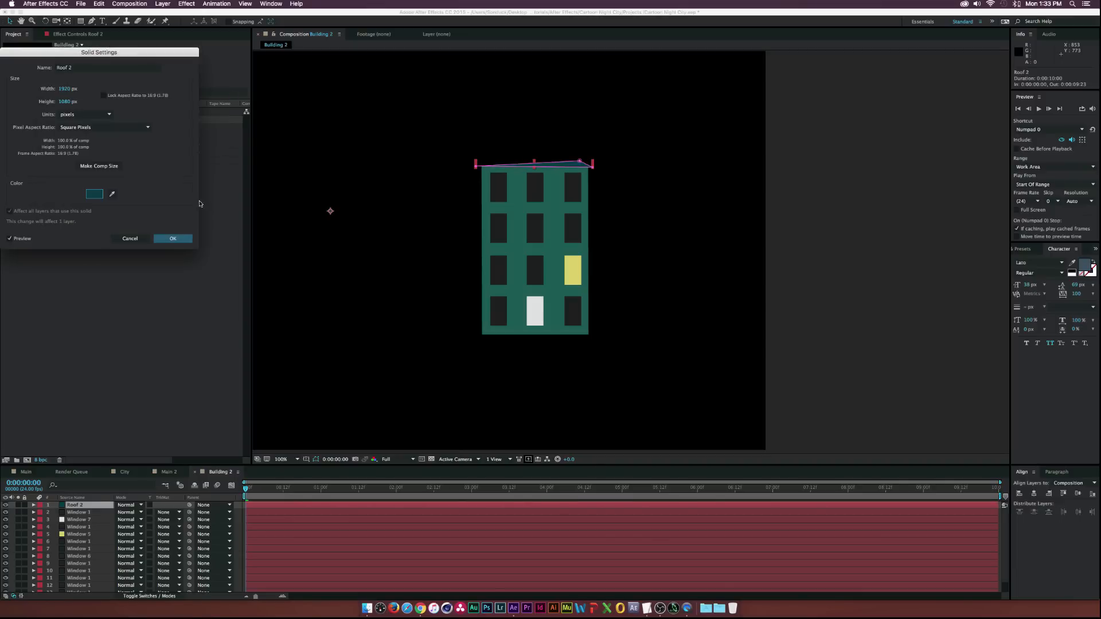
{"action": "left_click", "coordinate": [172, 238]}
Add the Building 2 composition to Main 2, directly beneath the Building 1 layer
{"action": "left_click", "coordinate": [25, 472]}
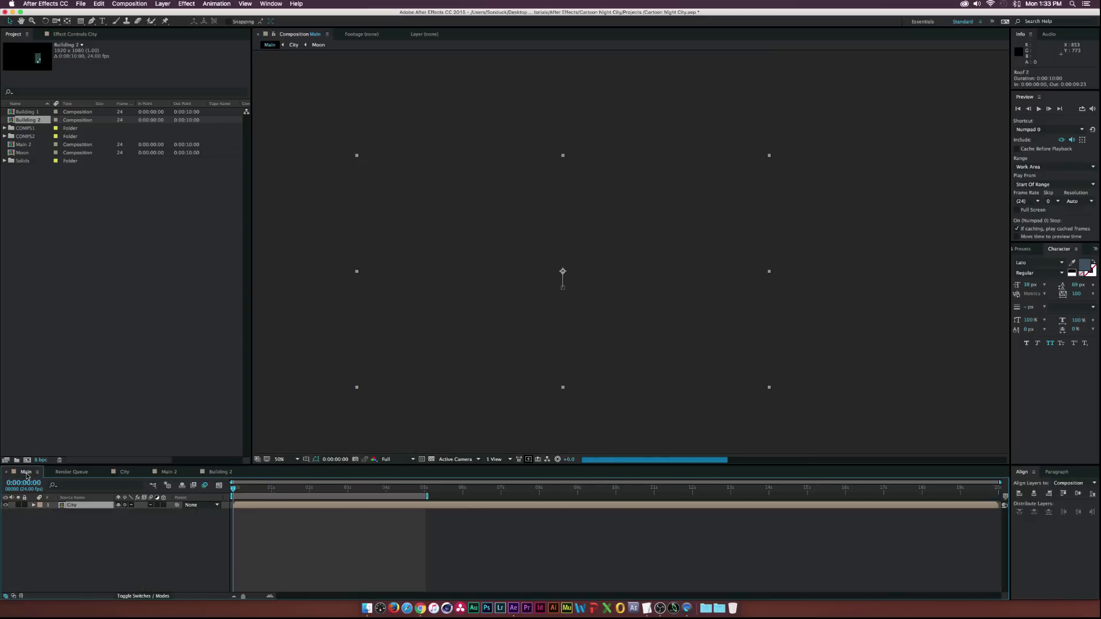
{"action": "left_click", "coordinate": [168, 471]}
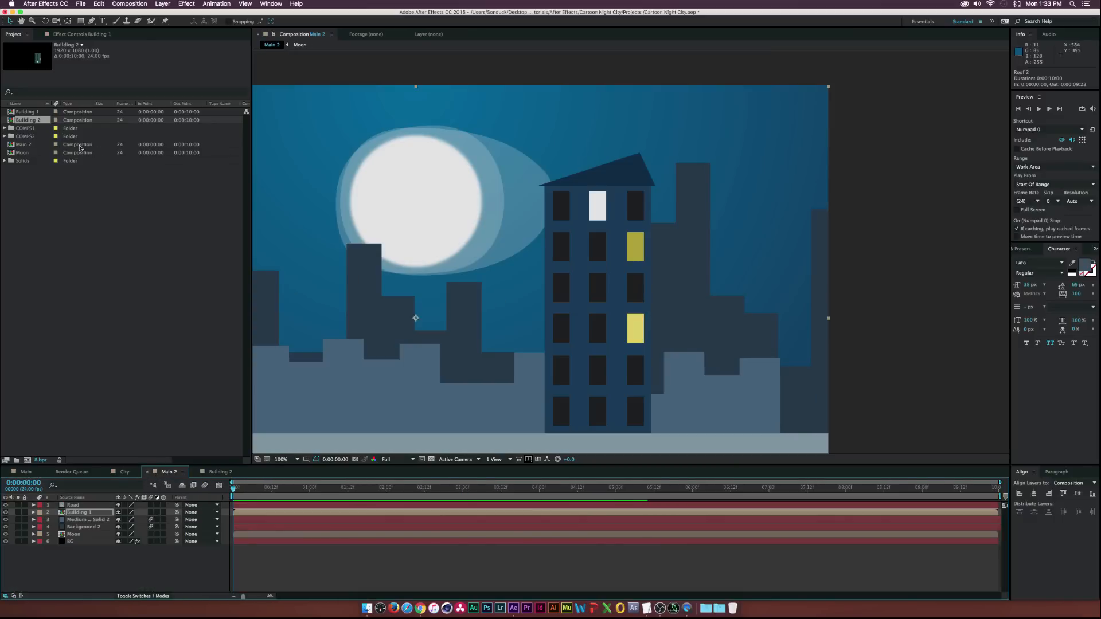
{"action": "left_click", "coordinate": [24, 145]}
{"action": "left_click_drag", "start_coordinate": [28, 118], "coordinate": [70, 519]}
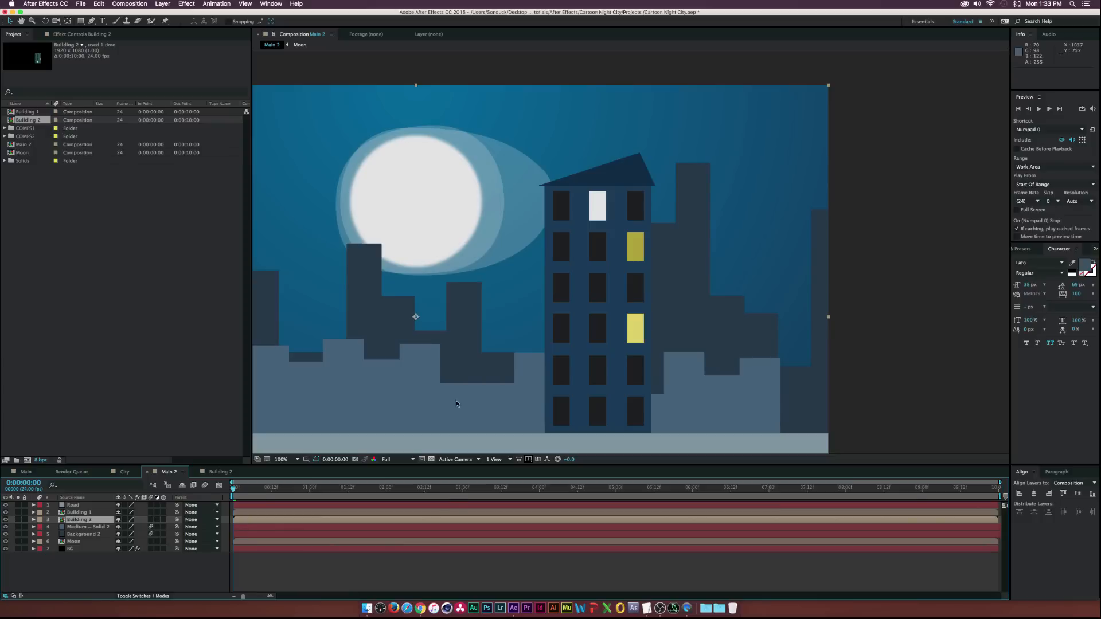
Move the Building 2 layer horizontally to position -26, 540 near the left end of the city
{"action": "left_click_drag", "start_coordinate": [516, 365], "coordinate": [381, 366]}
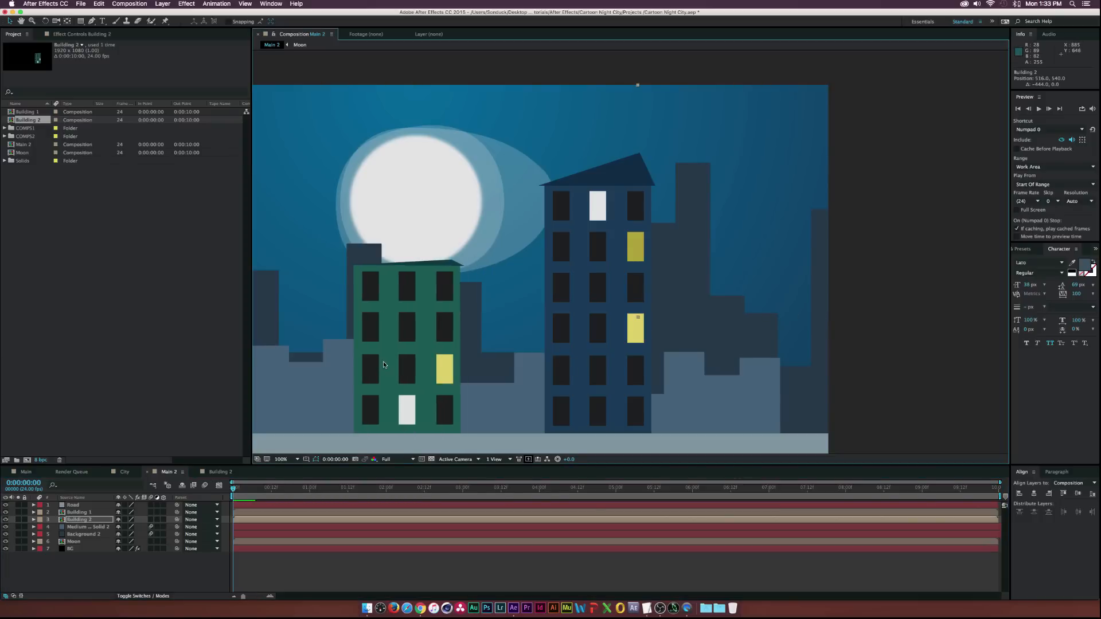
{"action": "key", "text": "comma"}
{"action": "left_click_drag", "start_coordinate": [494, 319], "coordinate": [413, 320]}
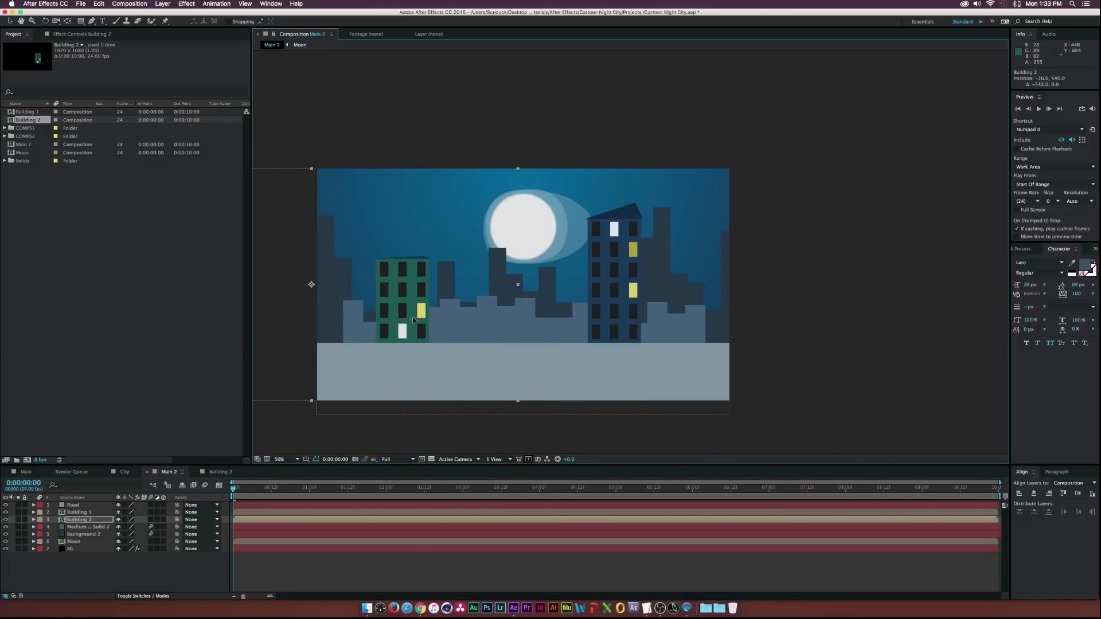
{"action": "left_click", "coordinate": [285, 308]}
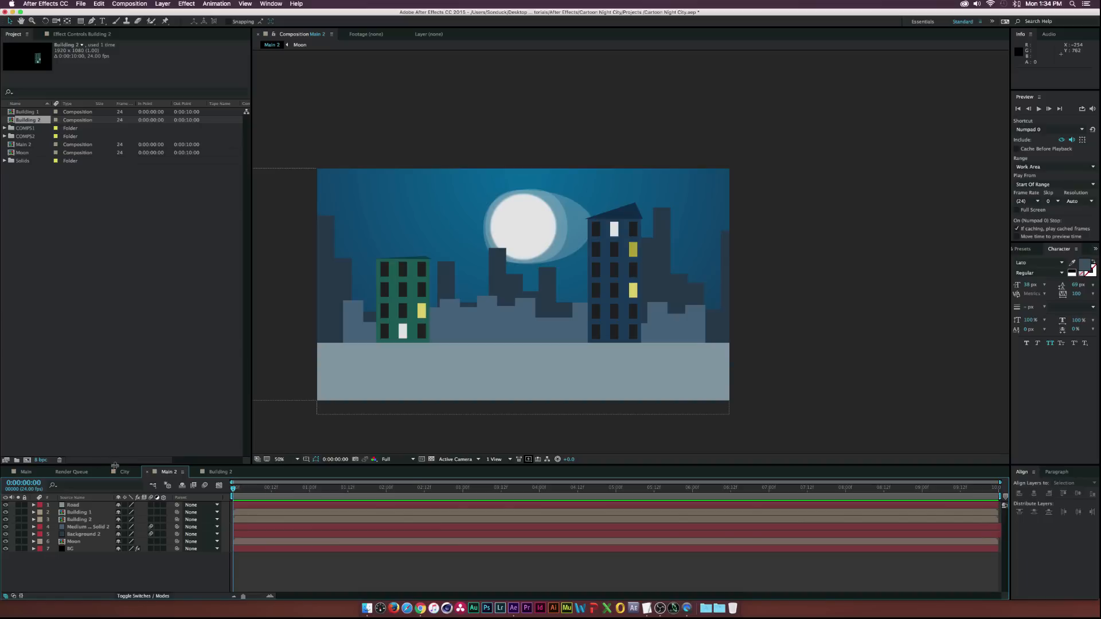
Compare with the finished Main composition, and duplicate the Building 1 composition in the project for another building
{"action": "left_click", "coordinate": [26, 472]}
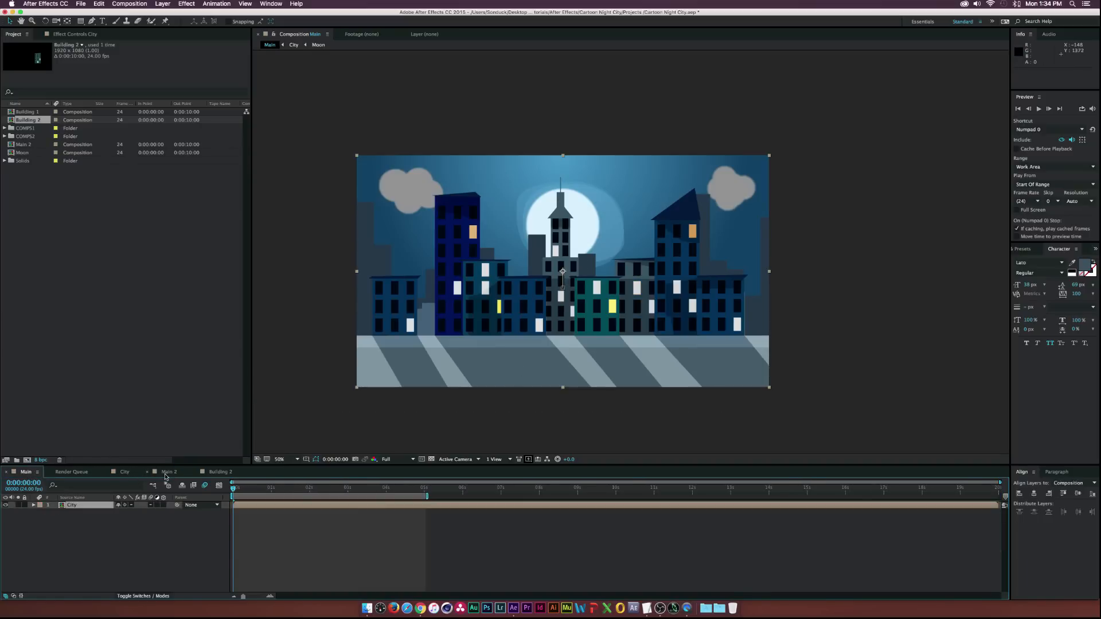
{"action": "left_click", "coordinate": [166, 474]}
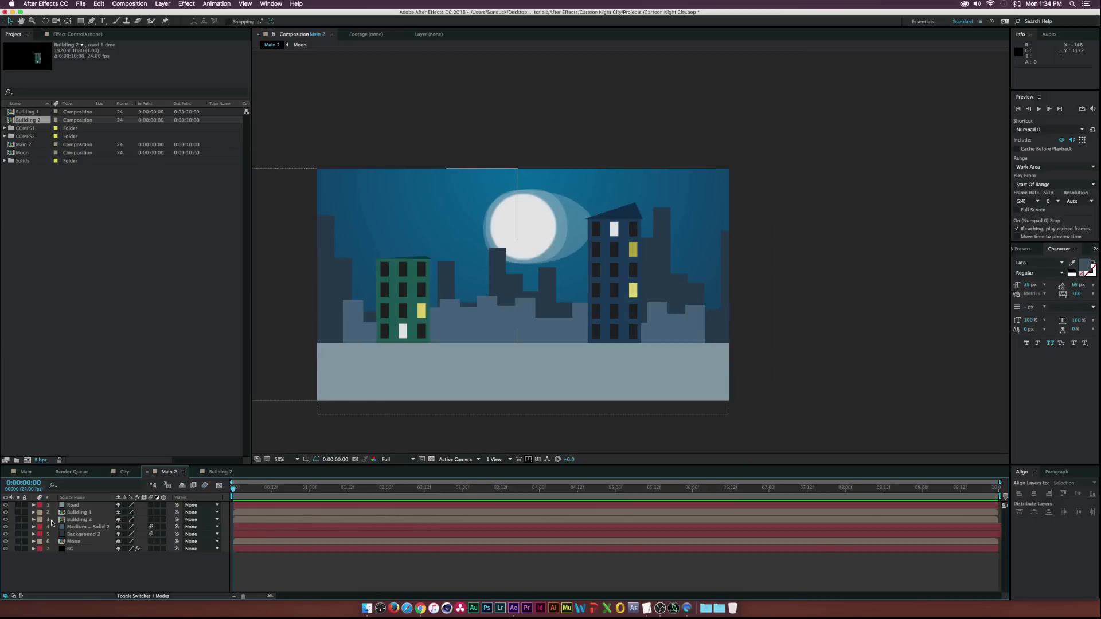
{"action": "left_click", "coordinate": [11, 113]}
{"action": "key", "text": "super+d"}
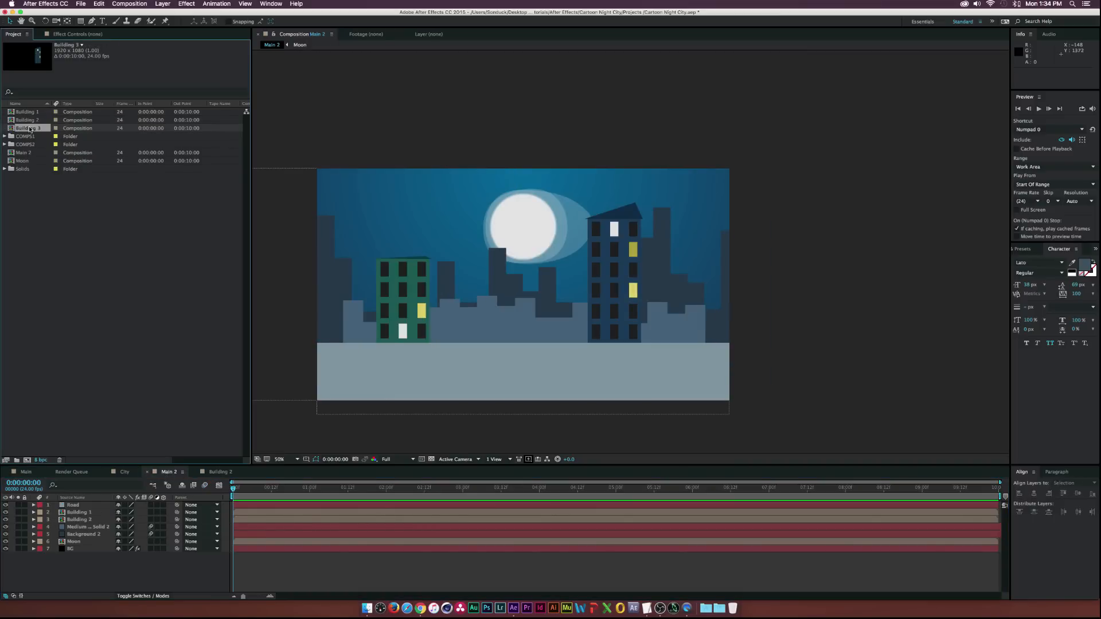
Open the Building 3 composition and move all its layers straight down by 232 px
{"action": "double_click", "coordinate": [14, 130]}
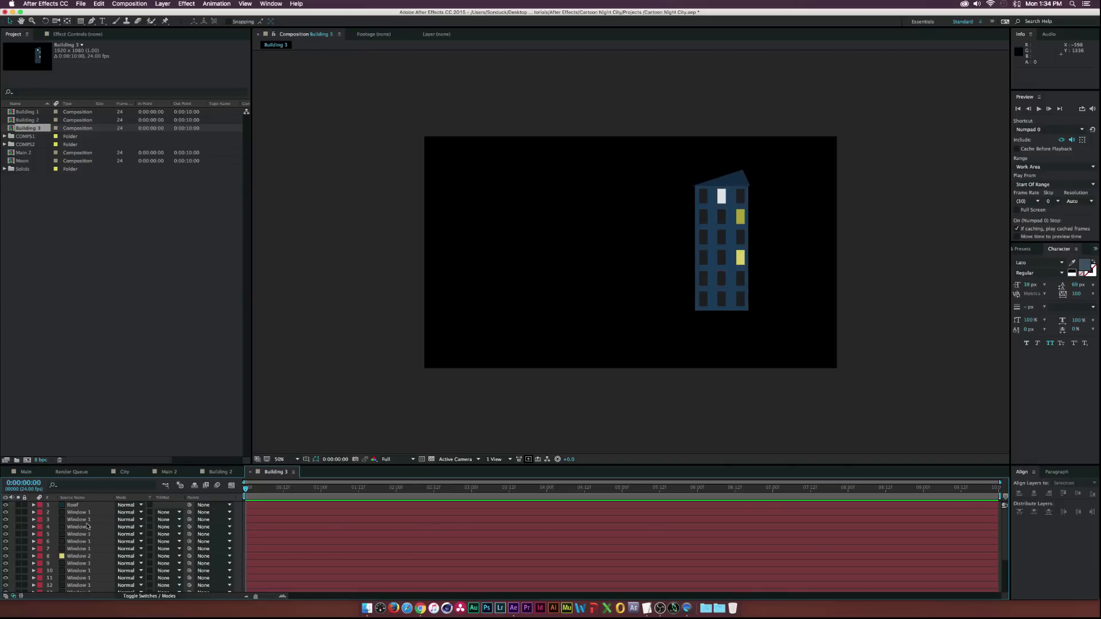
{"action": "left_click", "coordinate": [73, 505]}
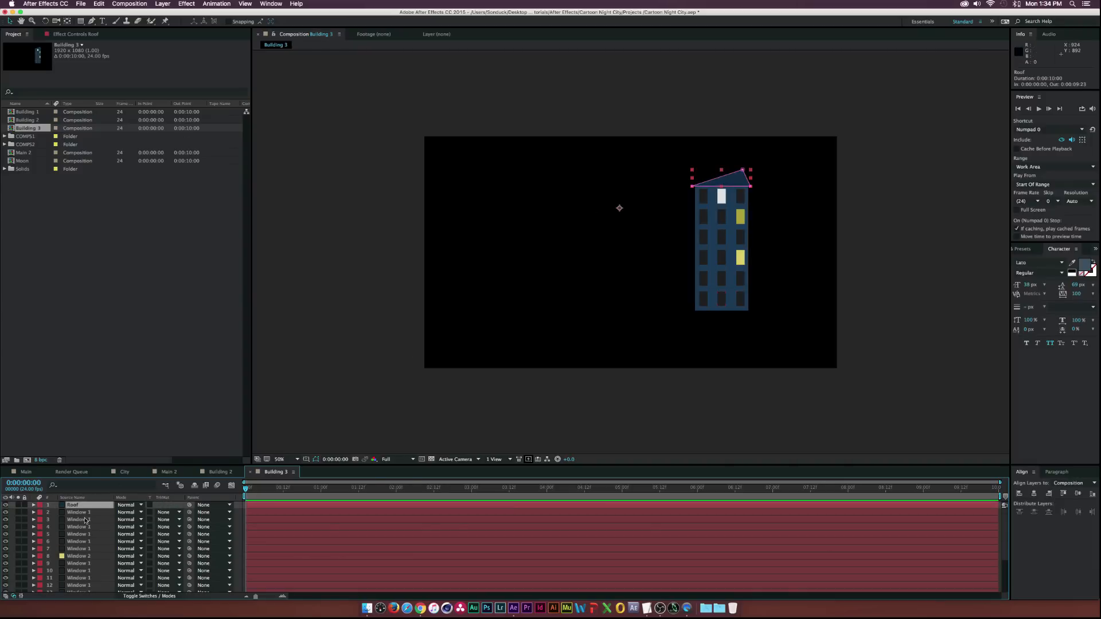
{"action": "scroll", "coordinate": [66, 560], "scroll_direction": "down", "scroll_amount": 3}
{"action": "left_click", "coordinate": [71, 588], "text": "shift"}
{"action": "left_click_drag", "start_coordinate": [732, 246], "coordinate": [736, 296]}
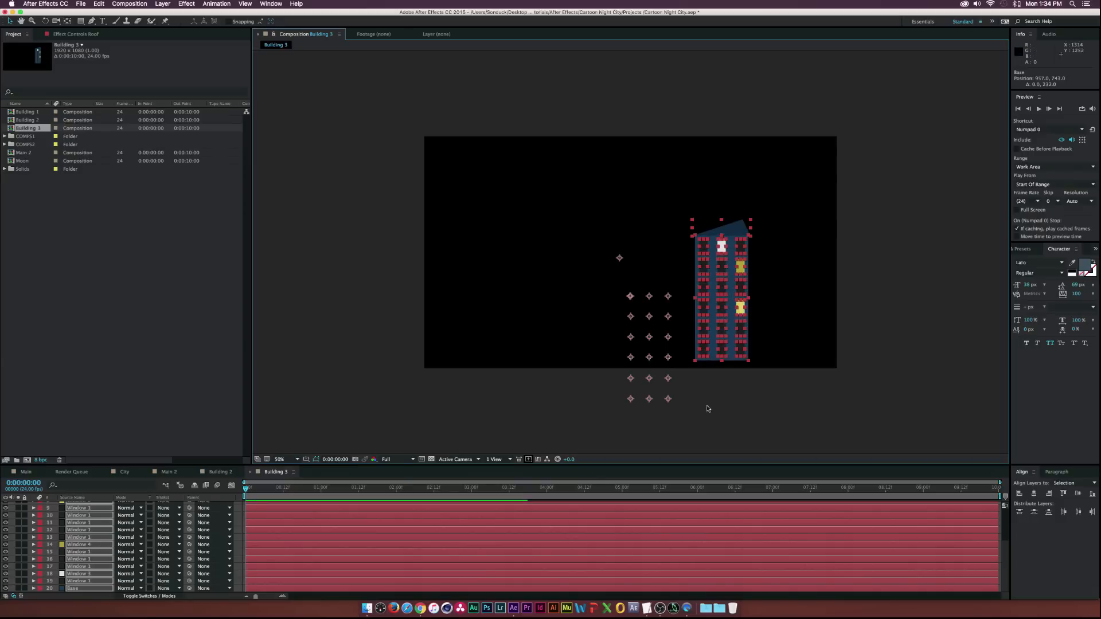
{"action": "left_click", "coordinate": [717, 401]}
Hide the Roof layer of Building 3
{"action": "scroll", "coordinate": [60, 526], "scroll_direction": "up", "scroll_amount": 3}
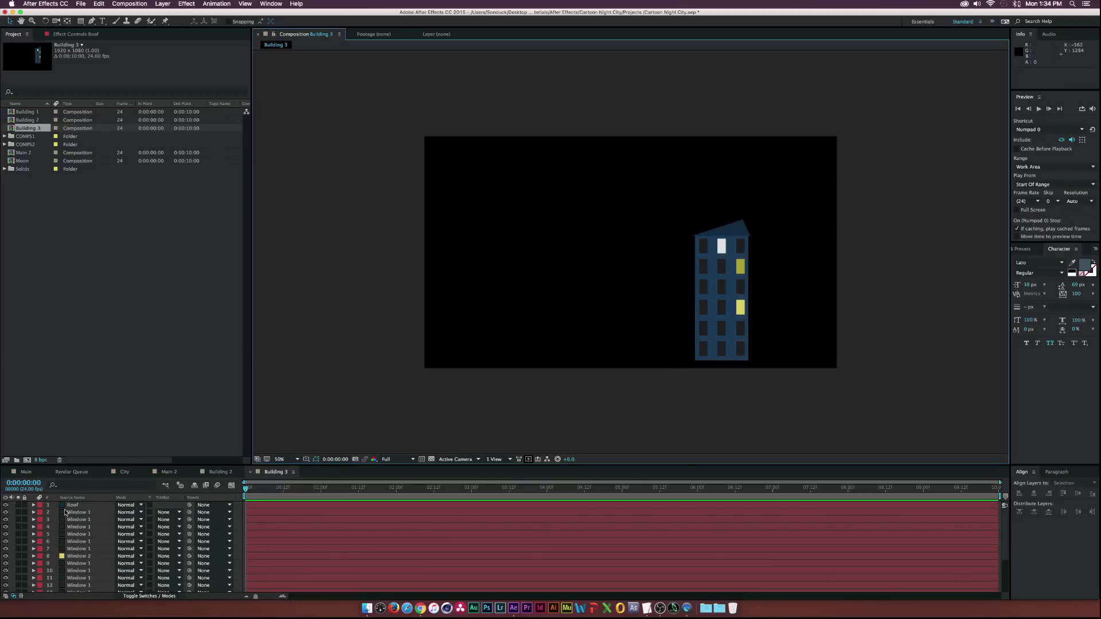
{"action": "left_click", "coordinate": [68, 506]}
{"action": "left_click", "coordinate": [5, 505]}
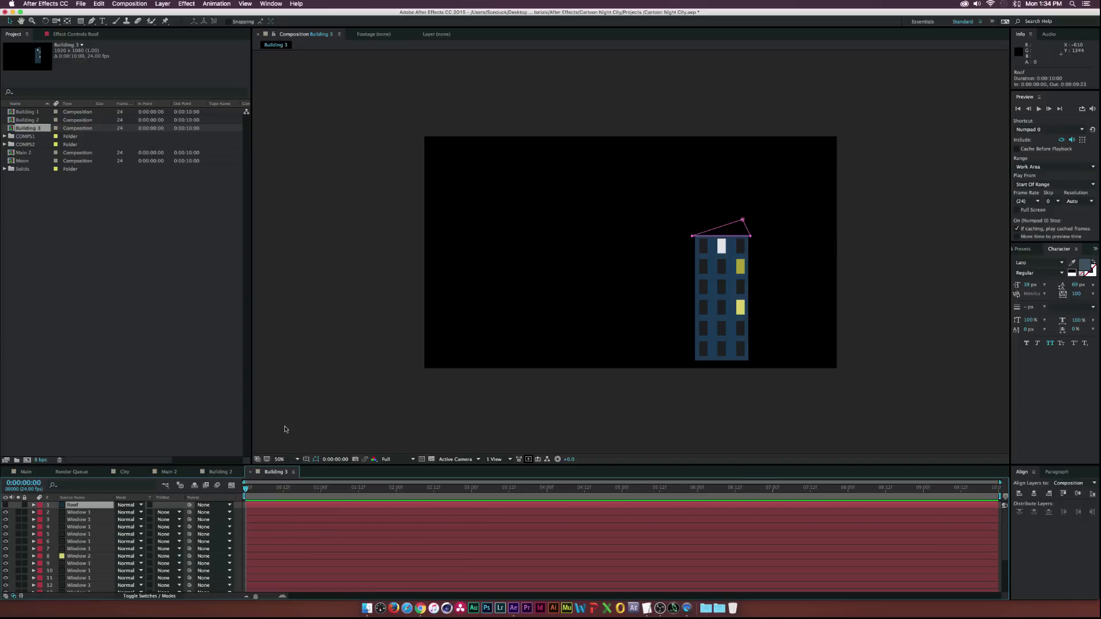
Duplicate the Base layer of Building 3, keeping only one extra copy
{"action": "scroll", "coordinate": [78, 550], "scroll_direction": "down", "scroll_amount": 4}
{"action": "left_click", "coordinate": [65, 589]}
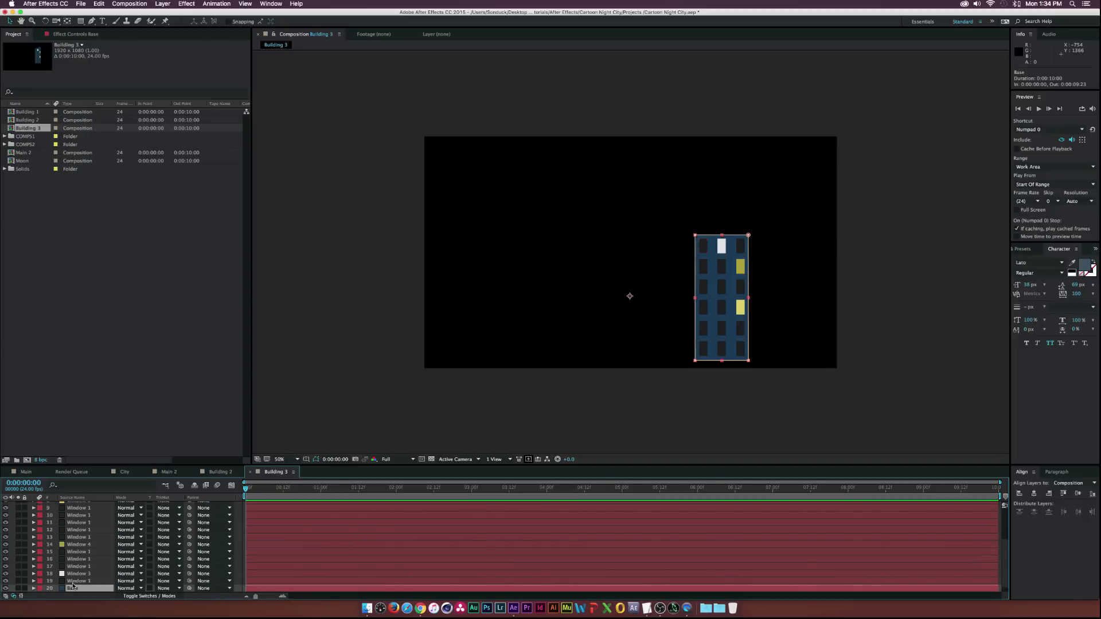
{"action": "key", "text": "super+d"}
{"action": "key", "text": "super+d"}
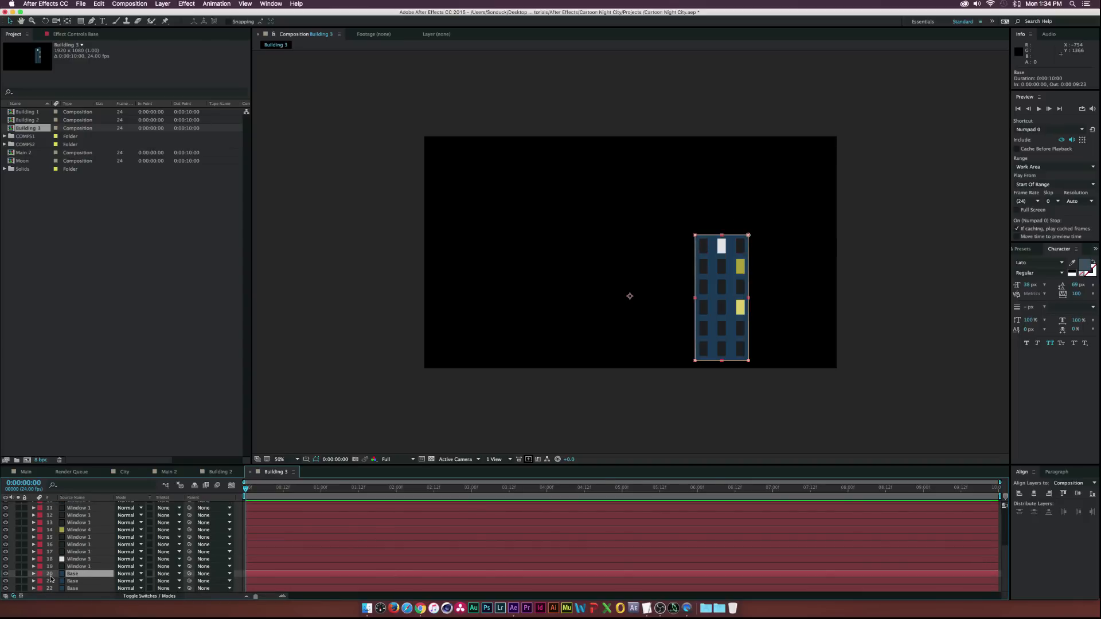
{"action": "key", "text": "Delete"}
Scale the copied Base layer to 60% and centre it above the building as a narrower upper section
{"action": "left_click", "coordinate": [68, 581]}
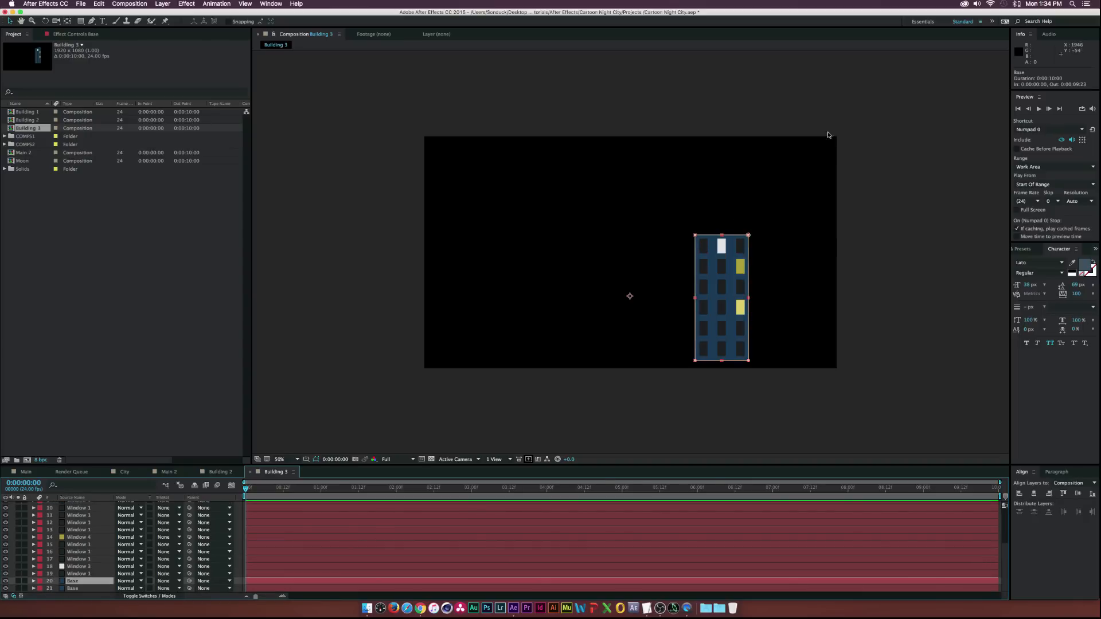
{"action": "left_click", "coordinate": [747, 362]}
{"action": "key", "text": "s"}
{"action": "left_click_drag", "start_coordinate": [131, 588], "coordinate": [110, 584]}
{"action": "left_click_drag", "start_coordinate": [683, 294], "coordinate": [405, 344]}
{"action": "key", "text": "period"}
{"action": "key", "text": "period"}
{"action": "left_click_drag", "start_coordinate": [684, 257], "coordinate": [674, 342]}
{"action": "left_click_drag", "start_coordinate": [658, 300], "coordinate": [661, 301]}
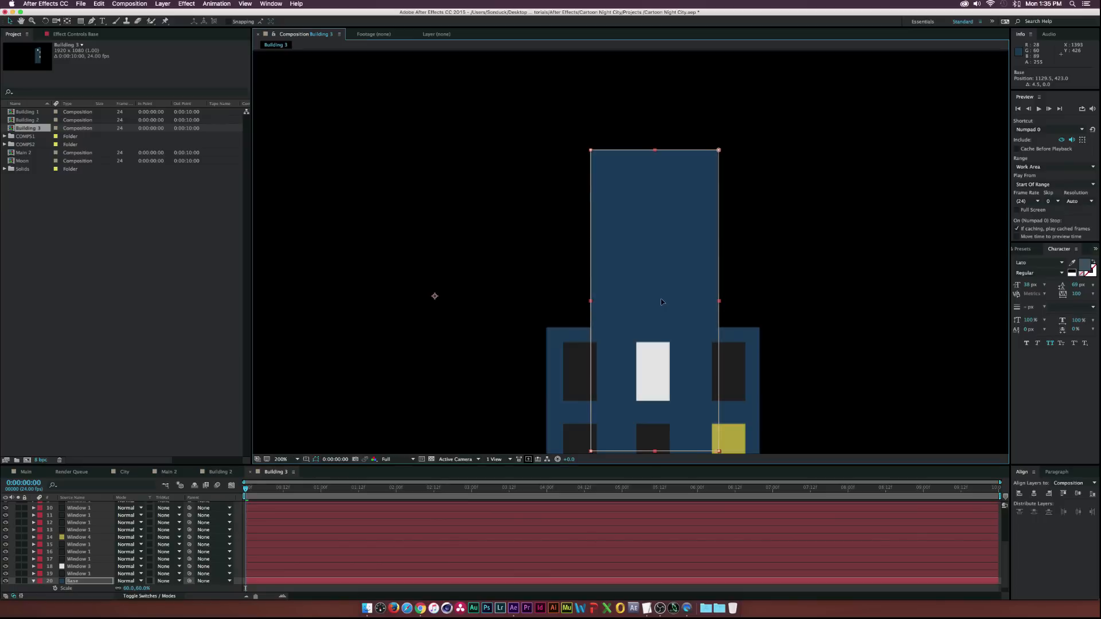
{"action": "key", "text": "comma"}
{"action": "left_click", "coordinate": [934, 249]}
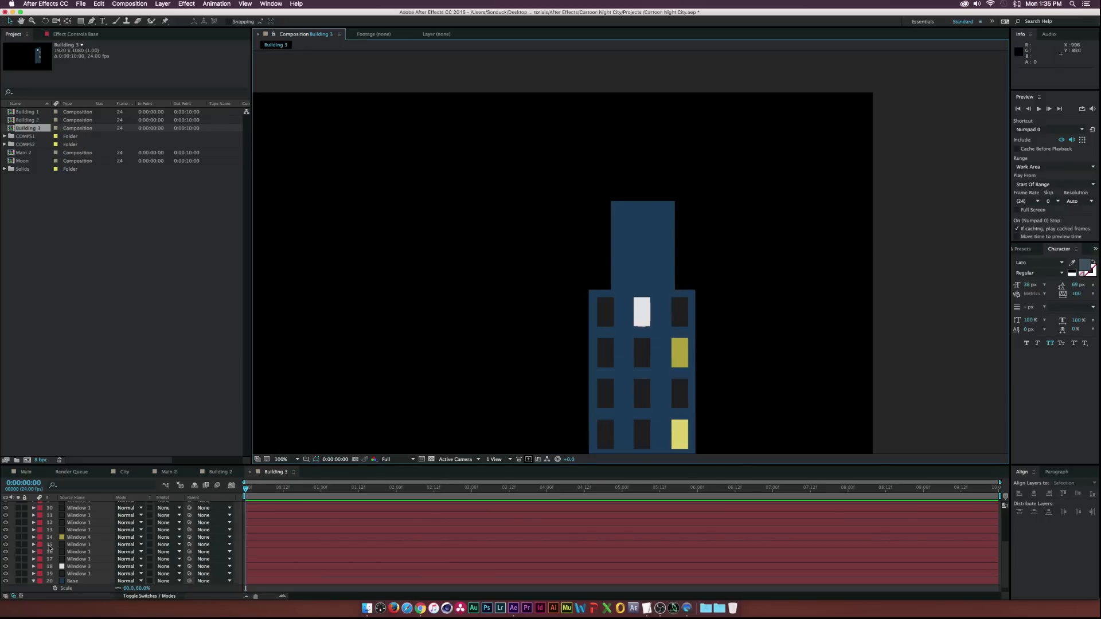
Duplicate the two adjacent dark windows of the third row and place the copies low in the narrow upper section
{"action": "scroll", "coordinate": [79, 514], "scroll_direction": "up", "scroll_amount": 5}
{"action": "left_click", "coordinate": [79, 513]}
{"action": "scroll", "coordinate": [78, 536], "scroll_direction": "down", "scroll_amount": 3}
{"action": "left_click", "coordinate": [76, 578]}
{"action": "scroll", "coordinate": [77, 576], "scroll_direction": "down", "scroll_amount": 2}
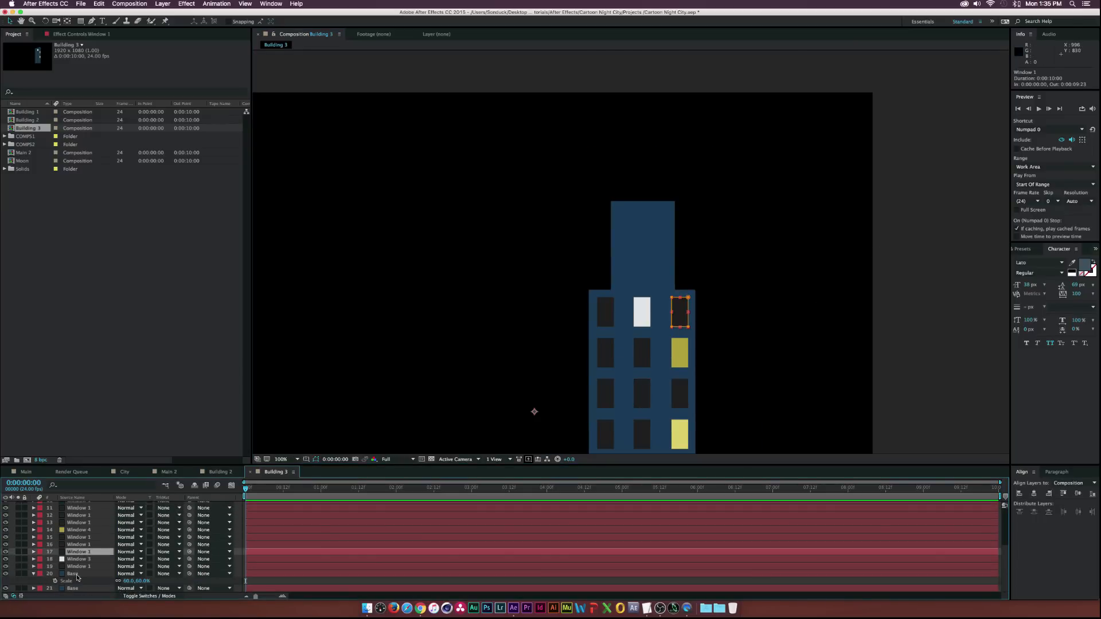
{"action": "left_click", "coordinate": [77, 538], "text": "shift"}
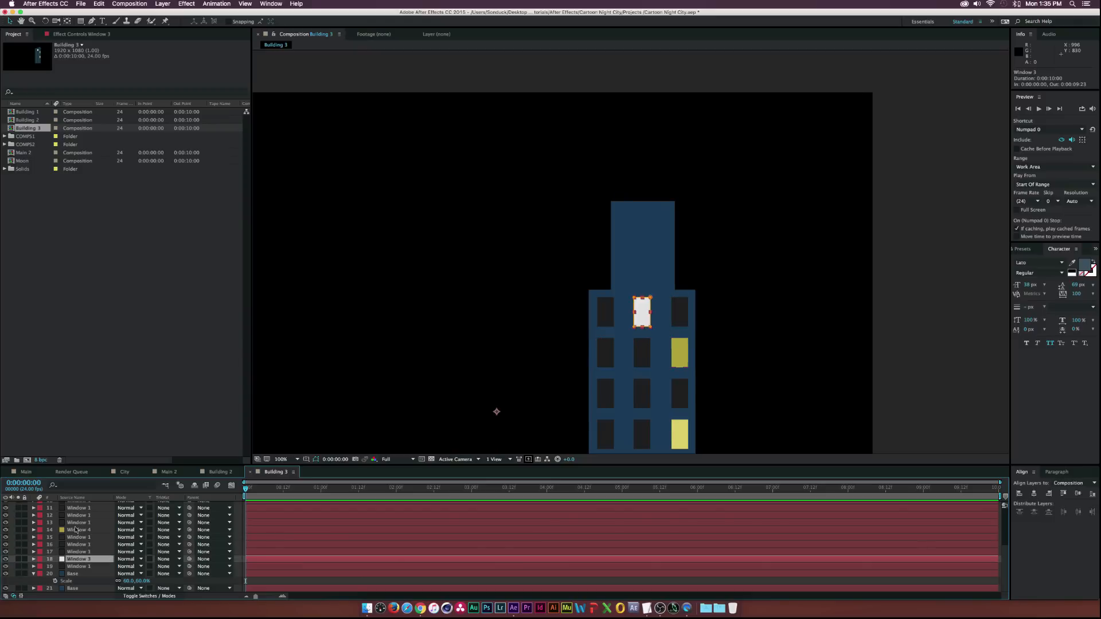
{"action": "left_click", "coordinate": [76, 516]}
{"action": "left_click", "coordinate": [77, 508], "text": "shift"}
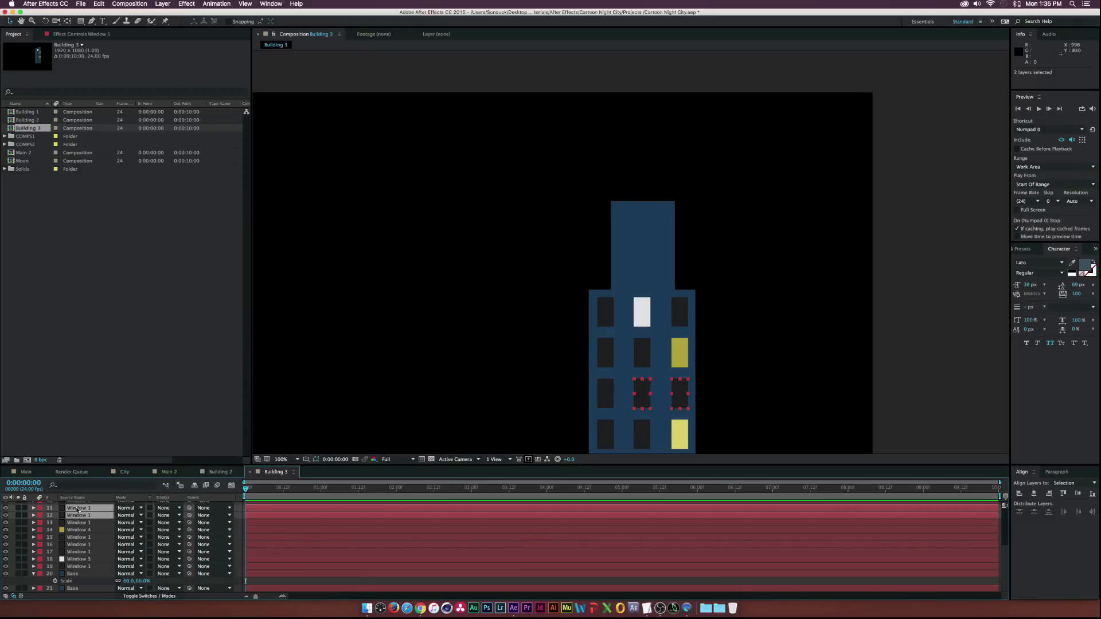
{"action": "key", "text": "super+d"}
{"action": "left_click_drag", "start_coordinate": [73, 510], "coordinate": [75, 571]}
{"action": "left_click_drag", "start_coordinate": [637, 398], "coordinate": [626, 242]}
Duplicate the upper section's window pair and move the copies 84 px up to form a second row
{"action": "key", "text": "super+d"}
{"action": "key", "text": "shift+Up"}
{"action": "key", "text": "shift+Up"}
{"action": "key", "text": "shift+Up"}
{"action": "key", "text": "shift+Up"}
{"action": "key", "text": "shift+Up"}
{"action": "key", "text": "Up"}
{"action": "key", "text": "Up"}
{"action": "key", "text": "Up"}
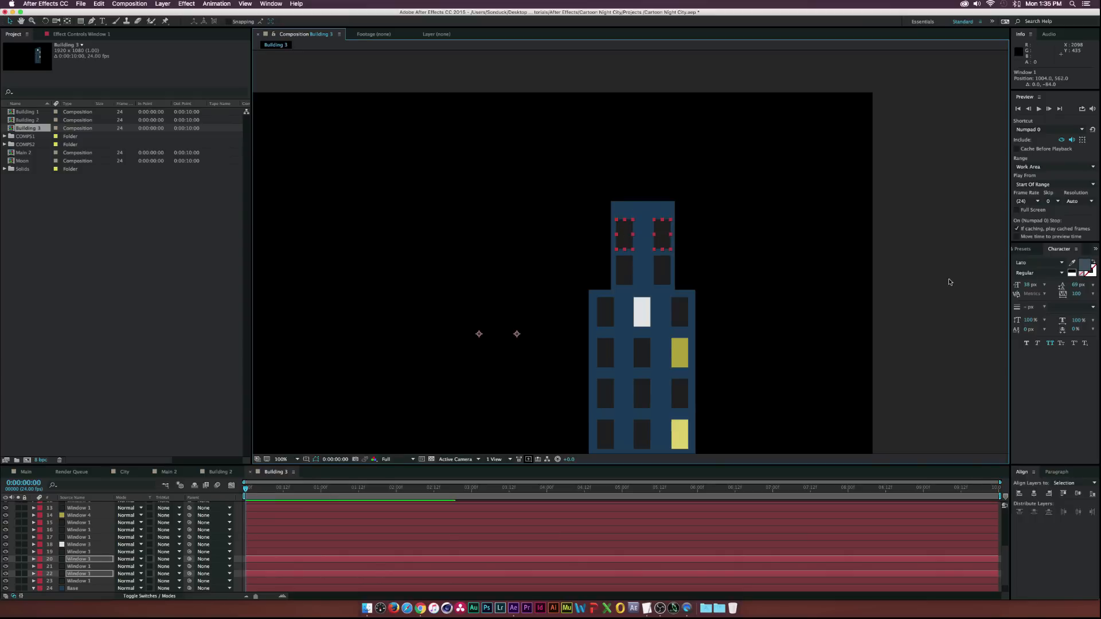
{"action": "left_click", "coordinate": [923, 277]}
{"action": "left_click", "coordinate": [654, 272]}
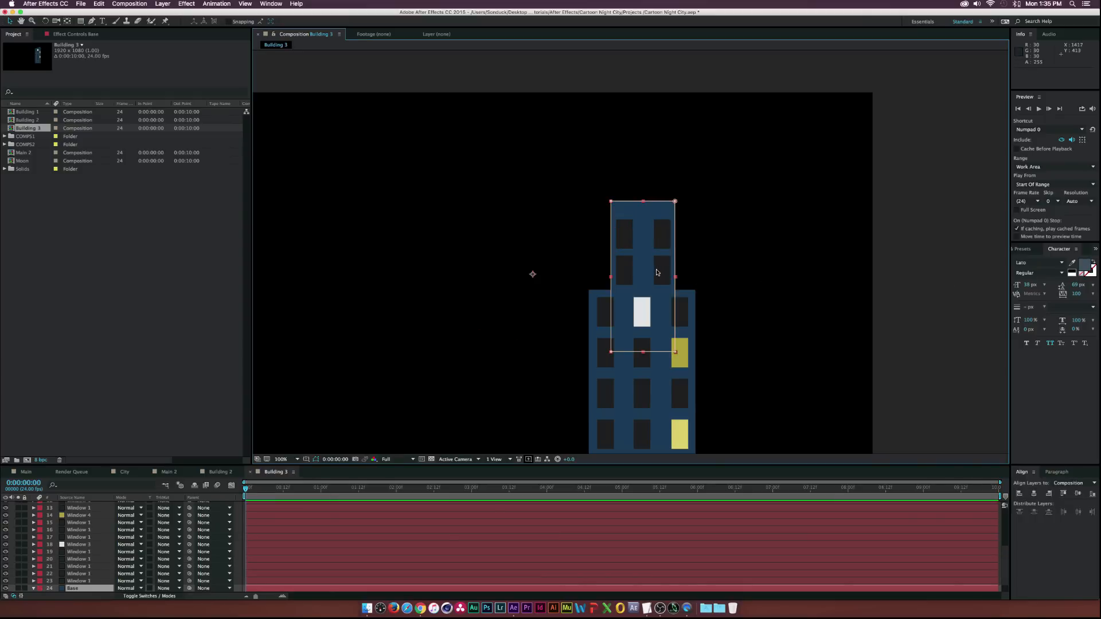
{"action": "left_click", "coordinate": [598, 268]}
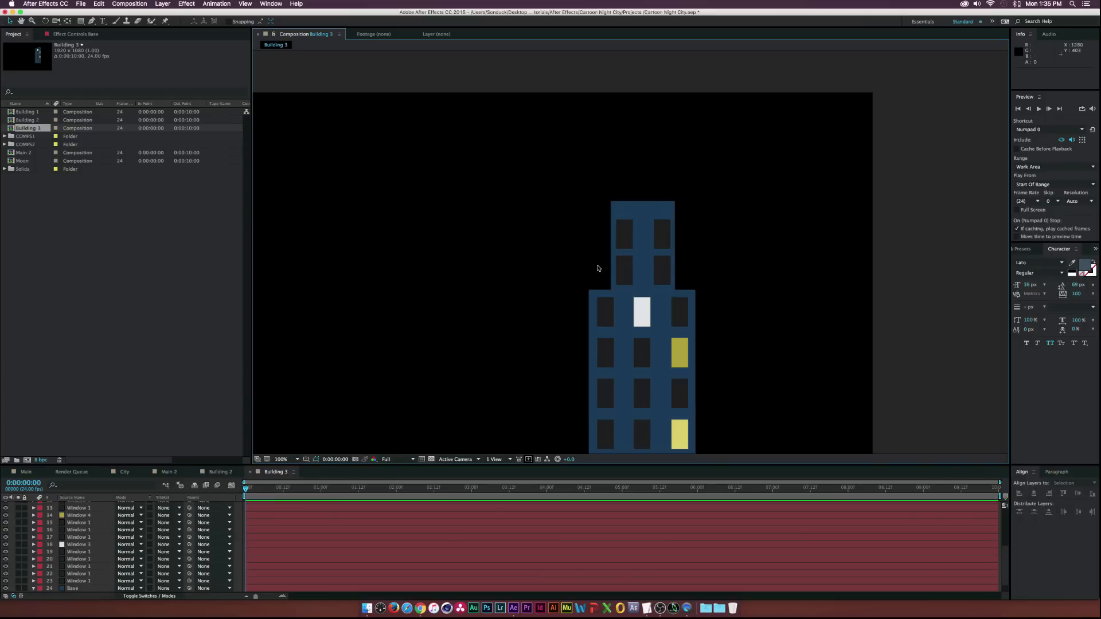
Move the upper section's two window columns inward, shifting the left column 8 px right and the right one slightly left
{"action": "left_click", "coordinate": [666, 269]}
{"action": "left_click", "coordinate": [663, 239], "text": "shift"}
{"action": "left_click_drag", "start_coordinate": [662, 238], "coordinate": [659, 239]}
{"action": "left_click", "coordinate": [619, 240]}
{"action": "left_click", "coordinate": [621, 272], "text": "shift"}
{"action": "left_click_drag", "start_coordinate": [621, 273], "coordinate": [625, 273]}
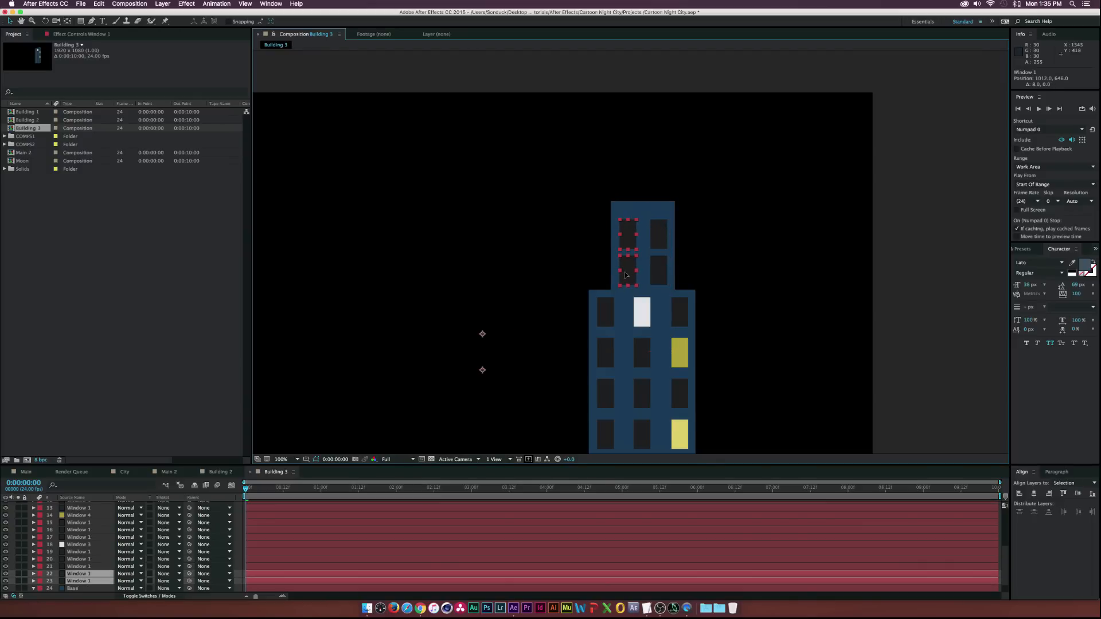
{"action": "left_click", "coordinate": [865, 273]}
Show the Roof layer again and move it up onto the narrow upper section
{"action": "scroll", "coordinate": [31, 529], "scroll_direction": "up", "scroll_amount": 5}
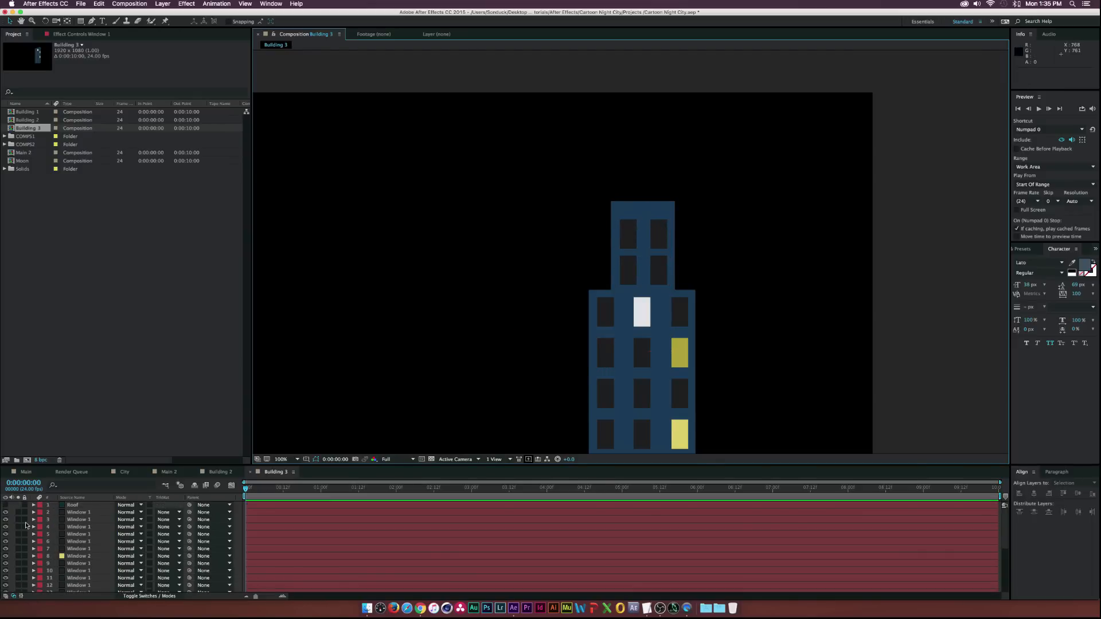
{"action": "left_click", "coordinate": [5, 504]}
{"action": "left_click_drag", "start_coordinate": [675, 313], "coordinate": [675, 199]}
Reshape the roof mask into a narrower triangle with a central apex and seat it over the upper section
{"action": "double_click", "coordinate": [684, 175]}
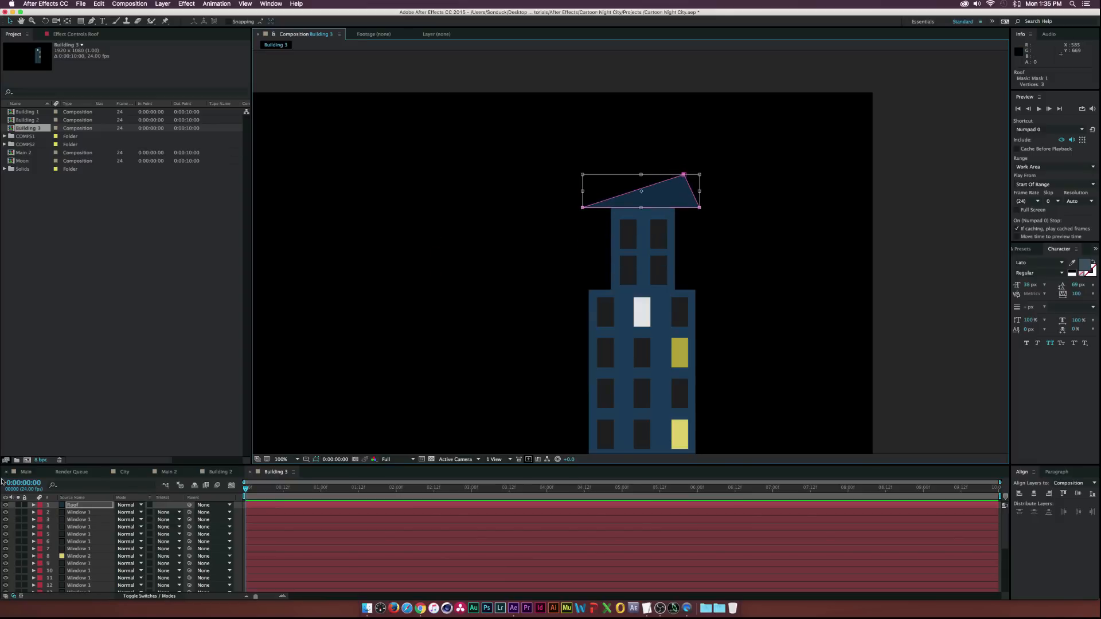
{"action": "left_click", "coordinate": [80, 506]}
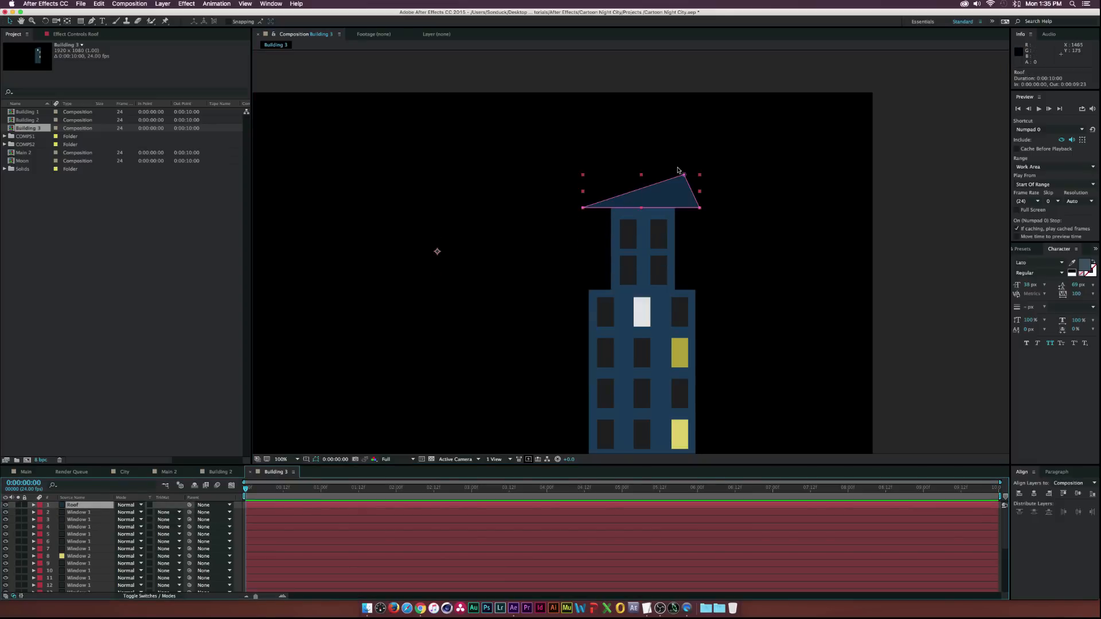
{"action": "left_click_drag", "start_coordinate": [684, 175], "coordinate": [648, 174]}
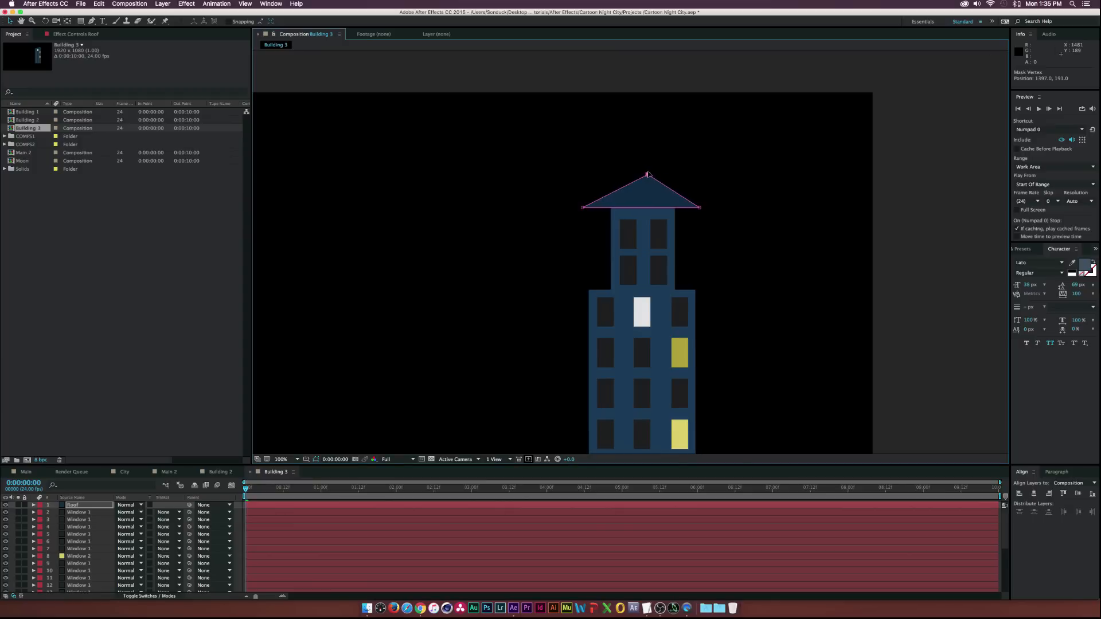
{"action": "left_click_drag", "start_coordinate": [700, 207], "coordinate": [683, 209]}
{"action": "left_click_drag", "start_coordinate": [583, 207], "coordinate": [660, 201]}
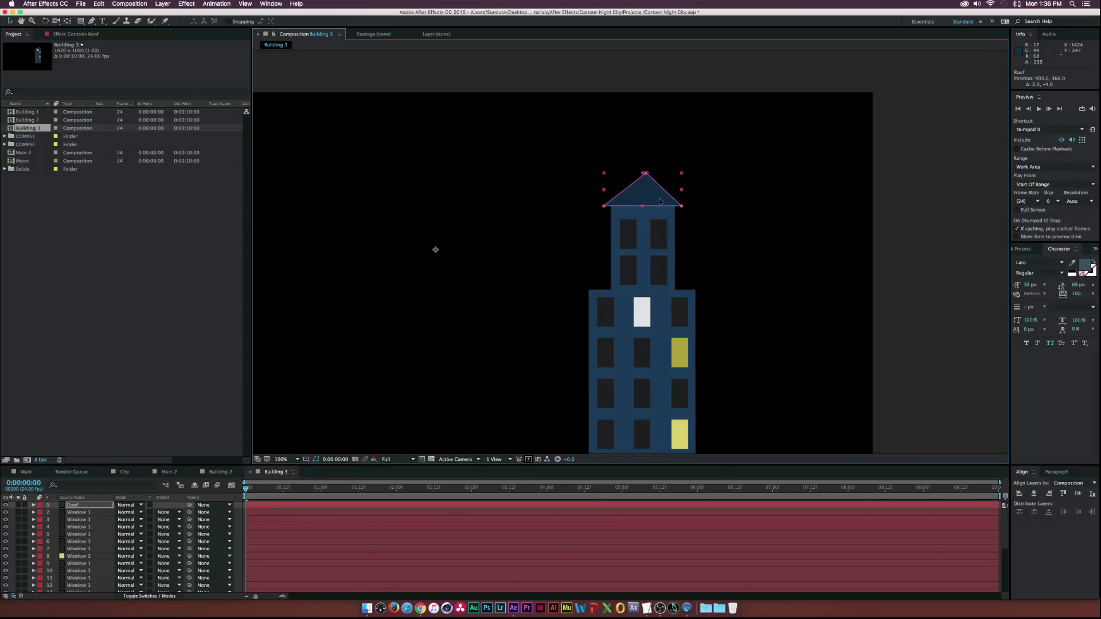
Move the four windows of the upper section 12 px up
{"action": "left_click", "coordinate": [659, 234]}
{"action": "left_click", "coordinate": [628, 234], "text": "shift"}
{"action": "left_click", "coordinate": [658, 269], "text": "shift"}
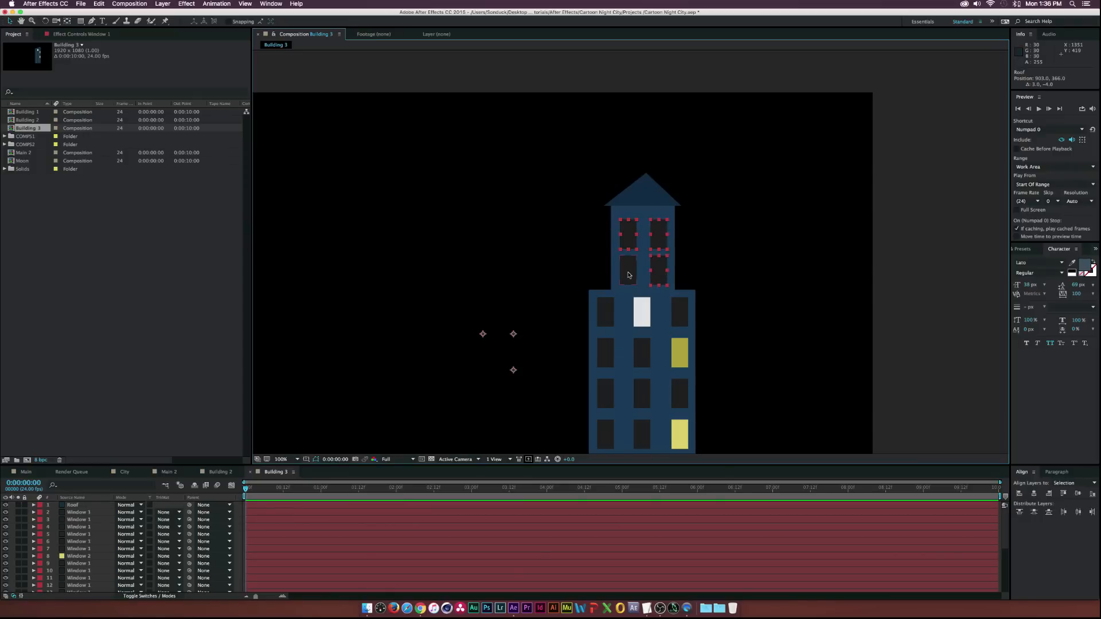
{"action": "left_click_drag", "start_coordinate": [629, 232], "coordinate": [630, 227]}
Raise the apex of the roof mask and centre it to make the roof steeper
{"action": "left_click", "coordinate": [645, 188]}
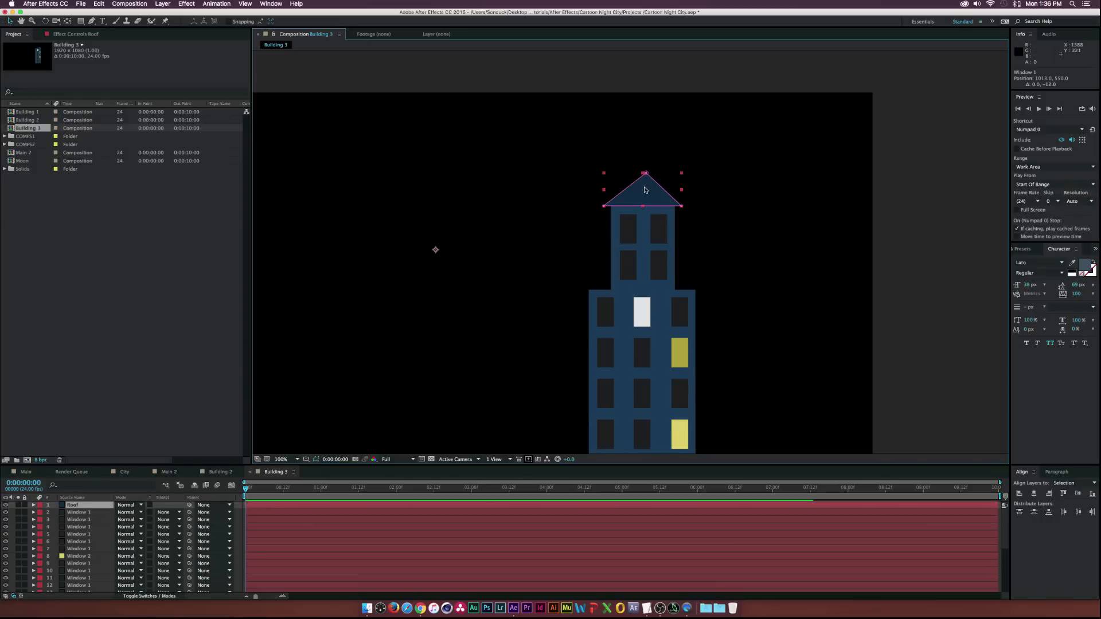
{"action": "left_click_drag", "start_coordinate": [646, 173], "coordinate": [644, 164]}
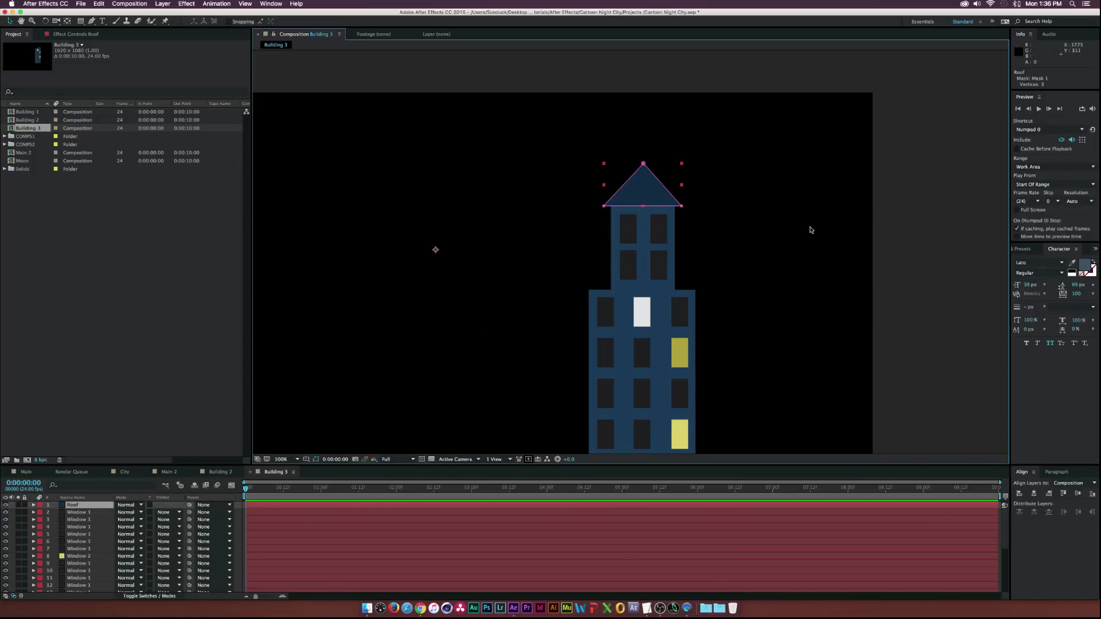
{"action": "left_click", "coordinate": [895, 247]}
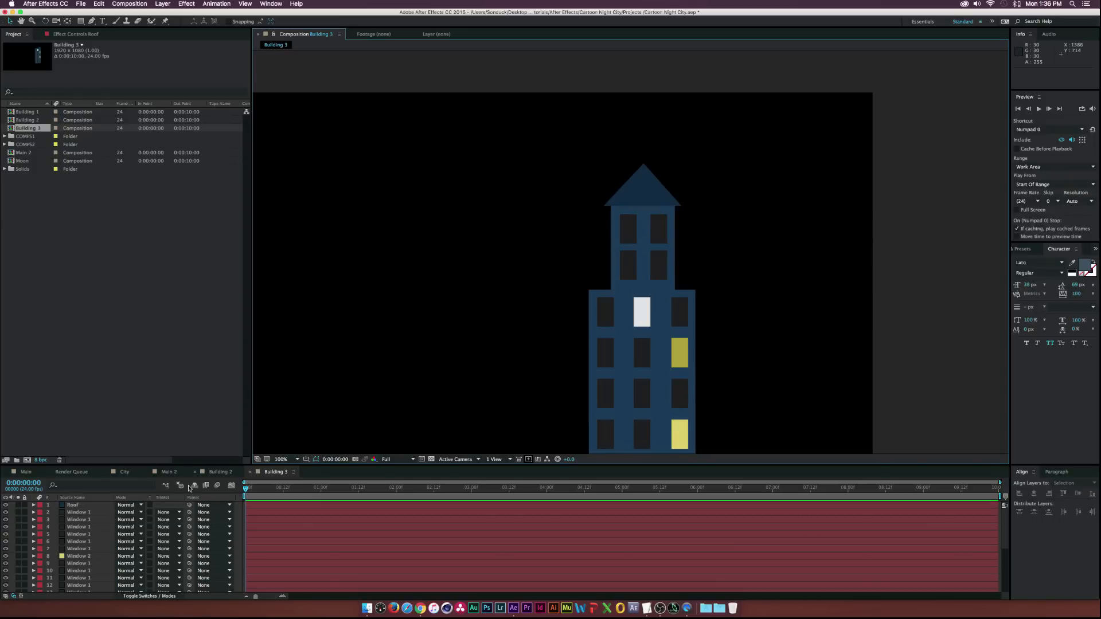
Recolour the roof as a new solid, Roof 3, using the blue sampled from the building's wall
{"action": "left_click", "coordinate": [67, 506]}
{"action": "key", "text": "super+shift+y"}
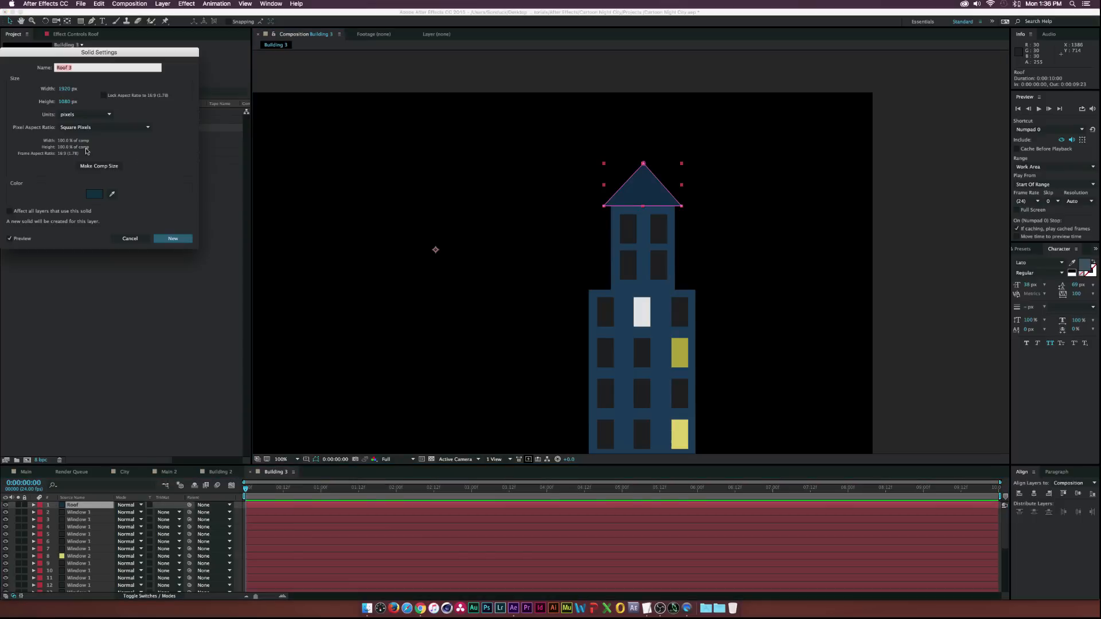
{"action": "left_click", "coordinate": [112, 194]}
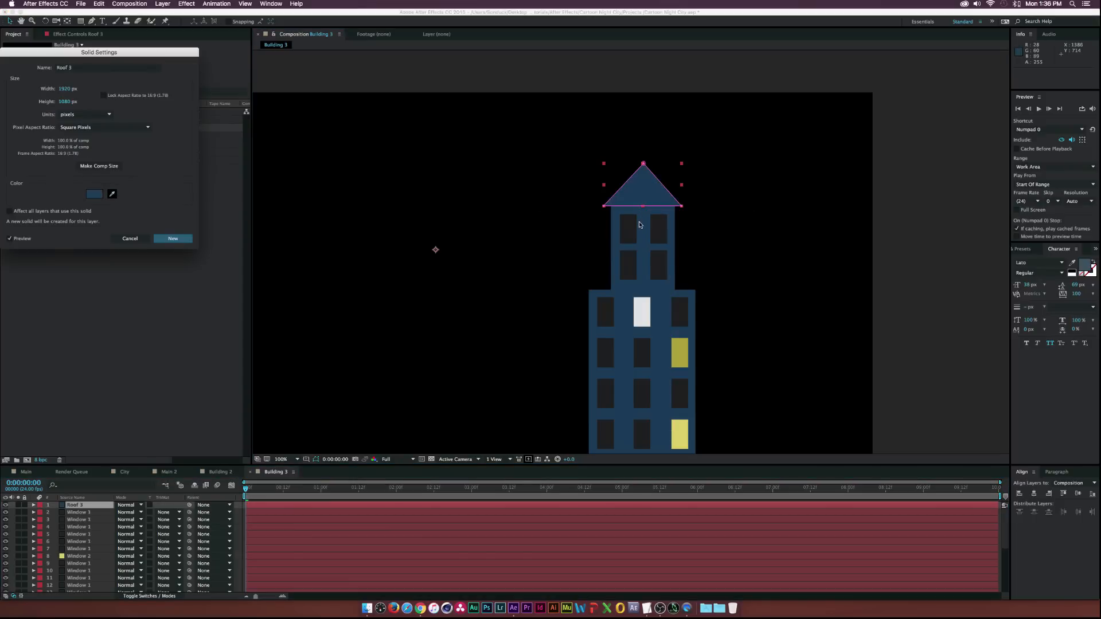
{"action": "left_click", "coordinate": [172, 239]}
Scale the extra copy of the upper Base layer to 17% and centre it on the roof's peak as a small block
{"action": "scroll", "coordinate": [73, 552], "scroll_direction": "down", "scroll_amount": 5}
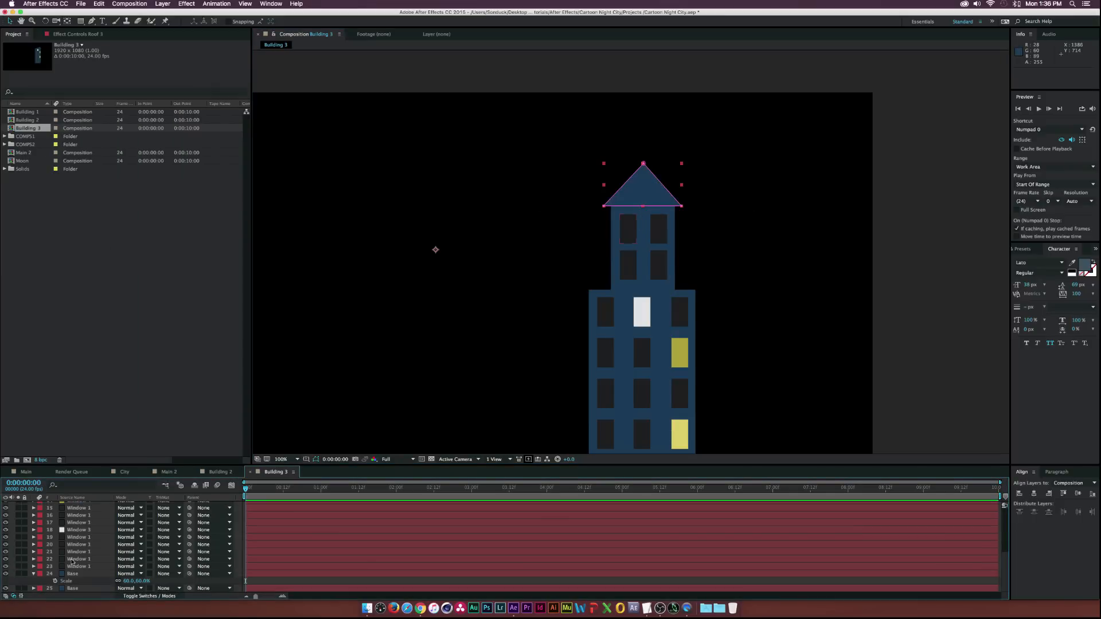
{"action": "left_click", "coordinate": [71, 574]}
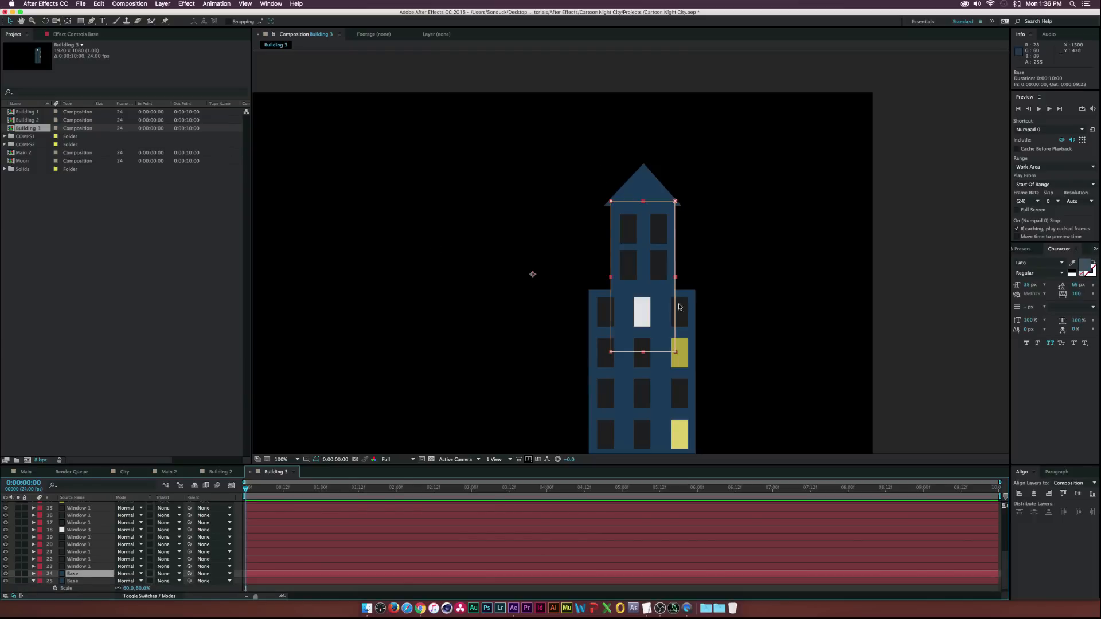
{"action": "key", "text": "s"}
{"action": "left_click_drag", "start_coordinate": [125, 583], "coordinate": [102, 581]}
{"action": "left_click_drag", "start_coordinate": [569, 270], "coordinate": [644, 171]}
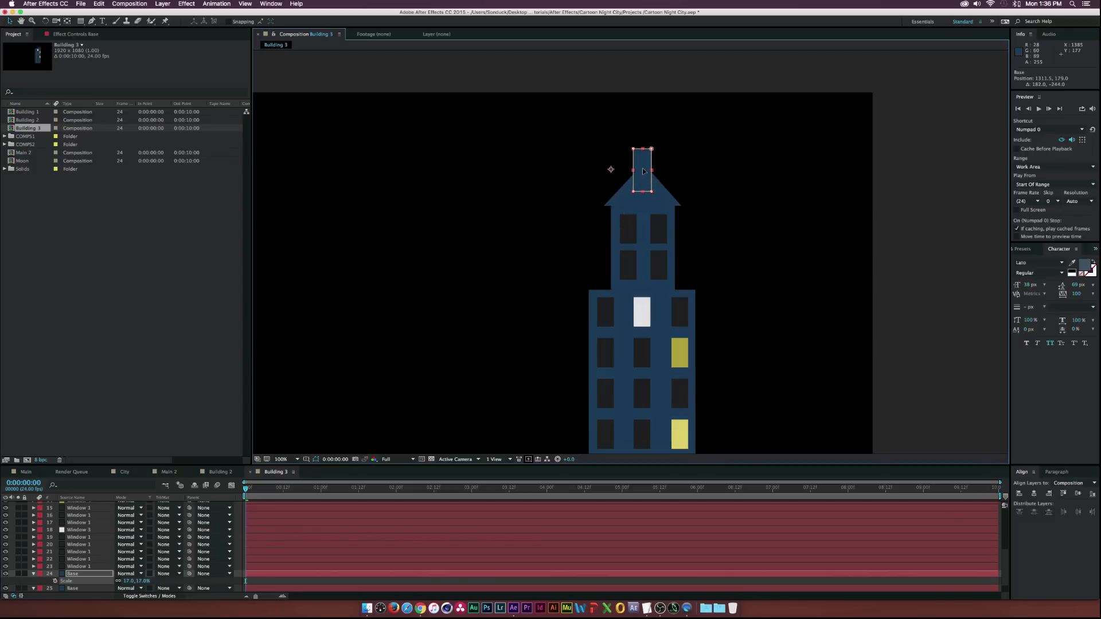
Duplicate the small Base block on the roof, narrow the copy's mask into a thin spire, and centre it above the block
{"action": "left_click", "coordinate": [74, 575]}
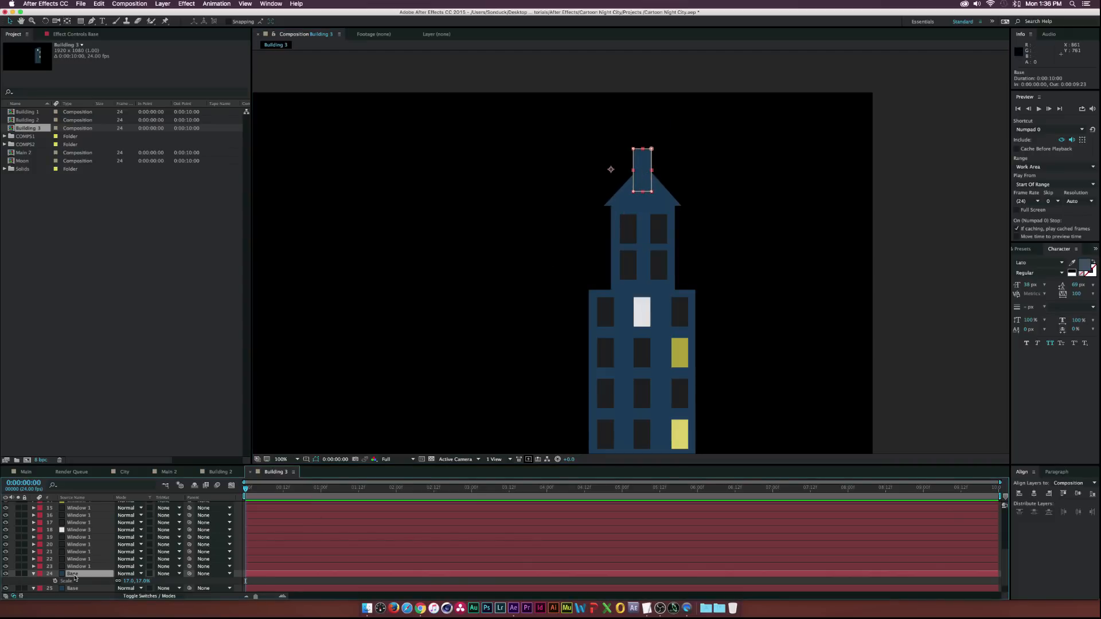
{"action": "key", "text": "super+d"}
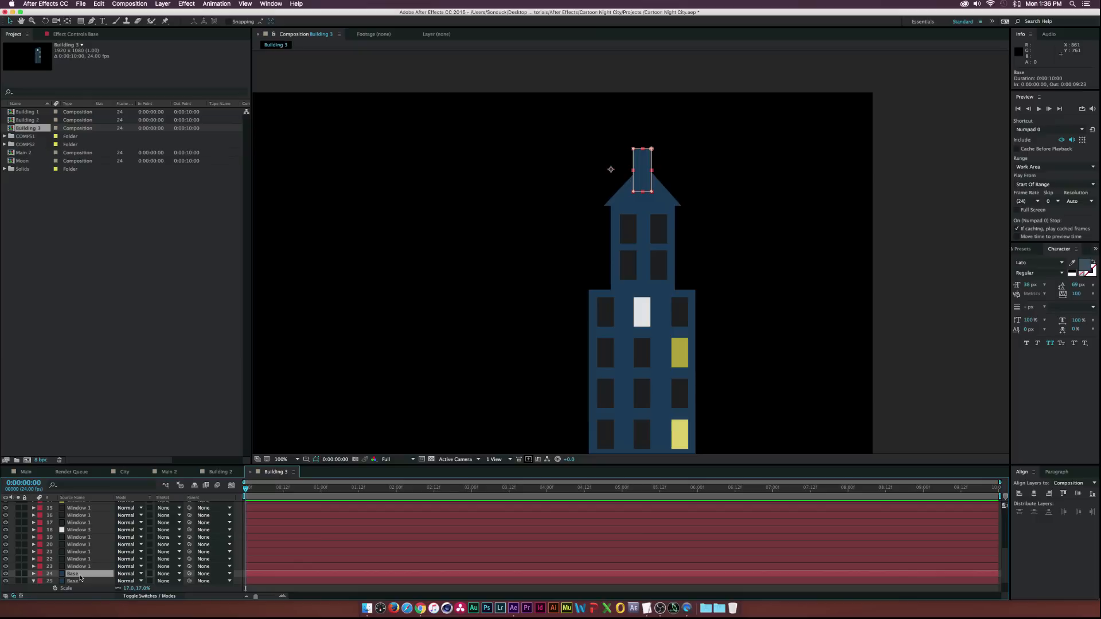
{"action": "left_click", "coordinate": [652, 150]}
{"action": "left_click_drag", "start_coordinate": [651, 193], "coordinate": [645, 192]}
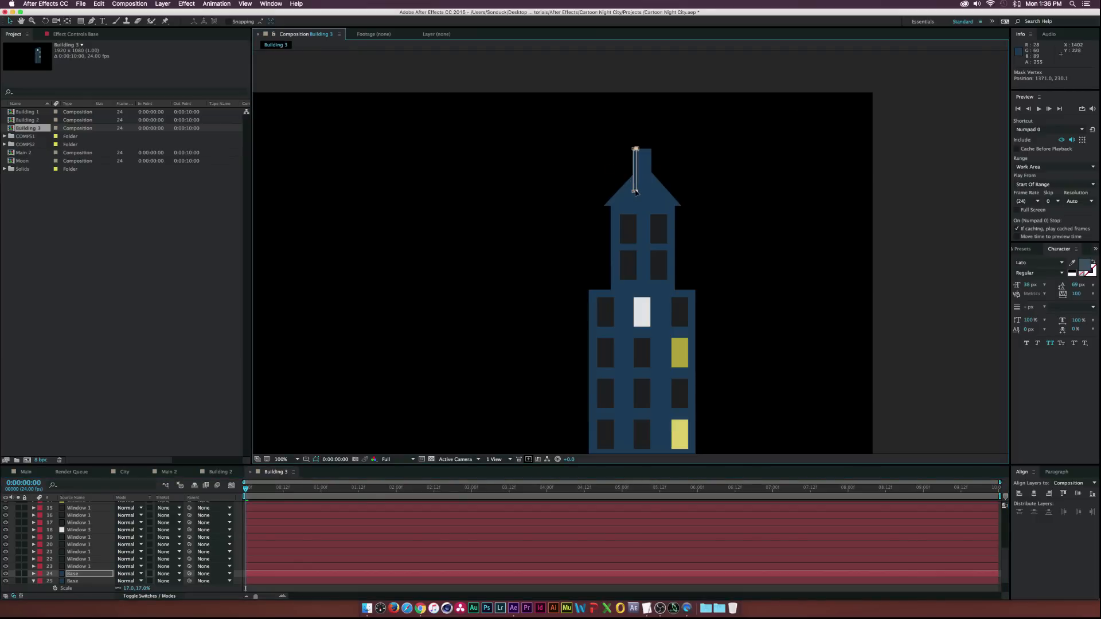
{"action": "key", "text": "p"}
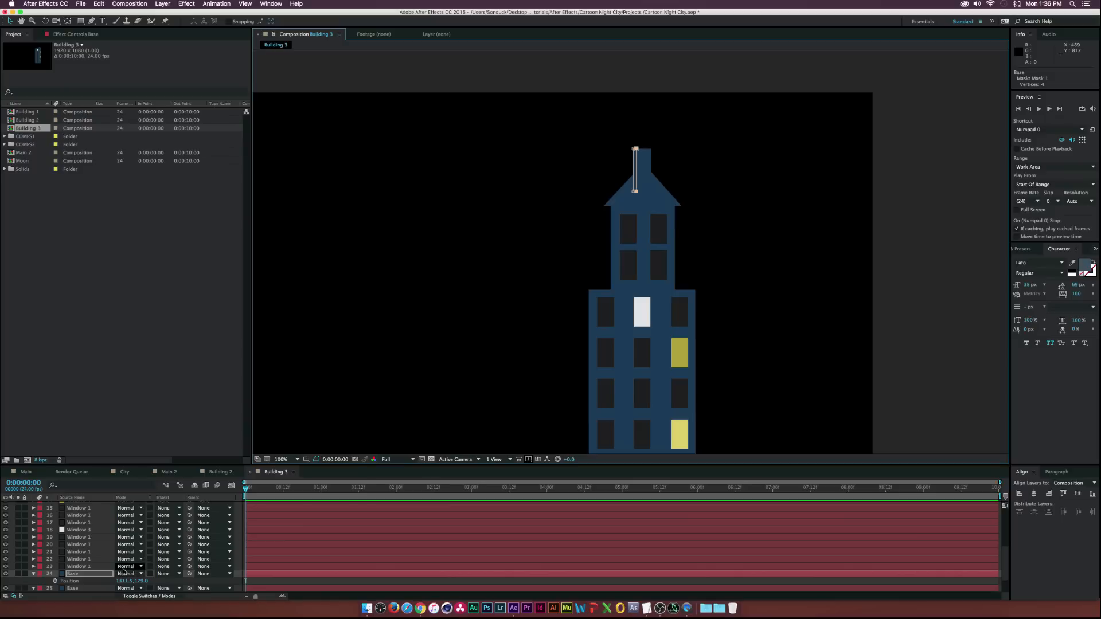
{"action": "left_click_drag", "start_coordinate": [142, 583], "coordinate": [104, 579]}
{"action": "left_click", "coordinate": [939, 343]}
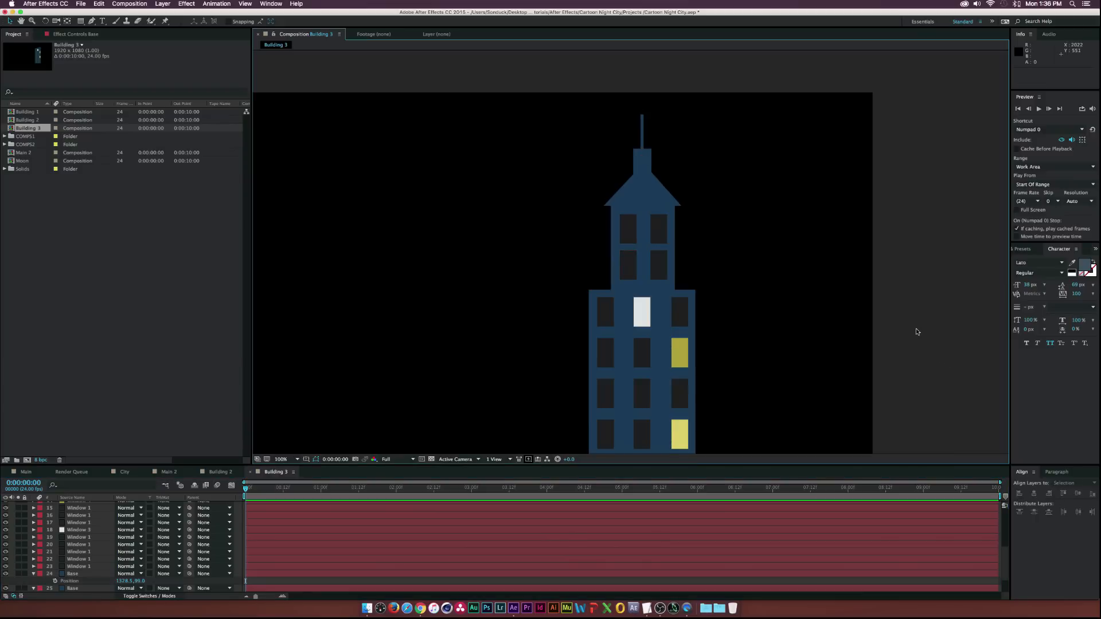
Vary Building 3's lit windows, making the third row's middle window yellow and the second row's left window white in the lower section
{"action": "scroll", "coordinate": [542, 270], "scroll_direction": "down", "scroll_amount": 2}
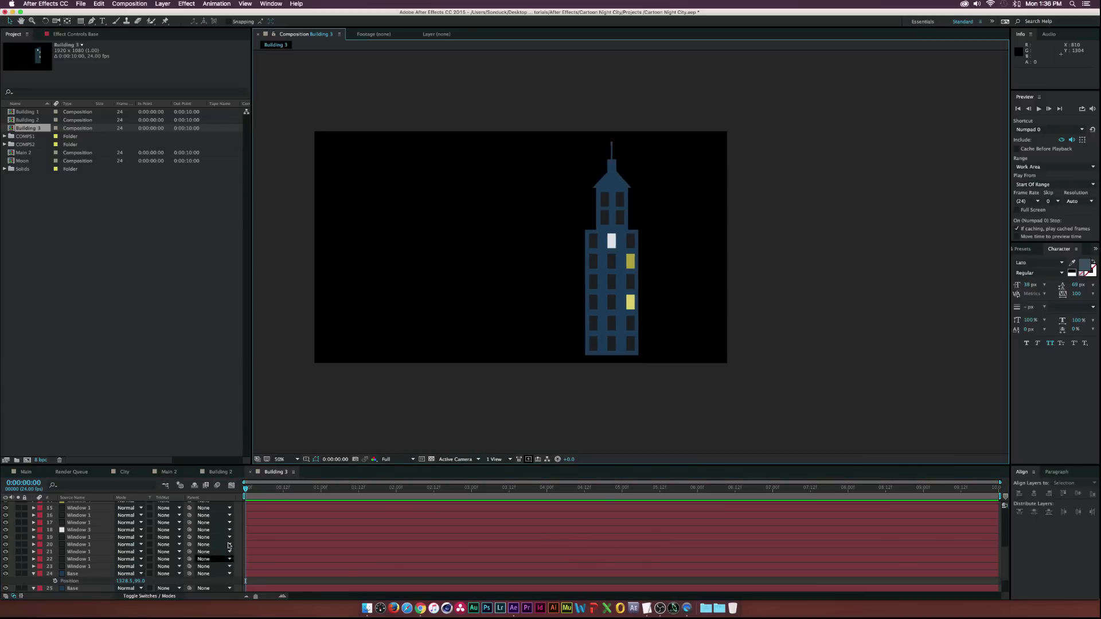
{"action": "scroll", "coordinate": [54, 525], "scroll_direction": "up", "scroll_amount": 5}
{"action": "left_click", "coordinate": [73, 534]}
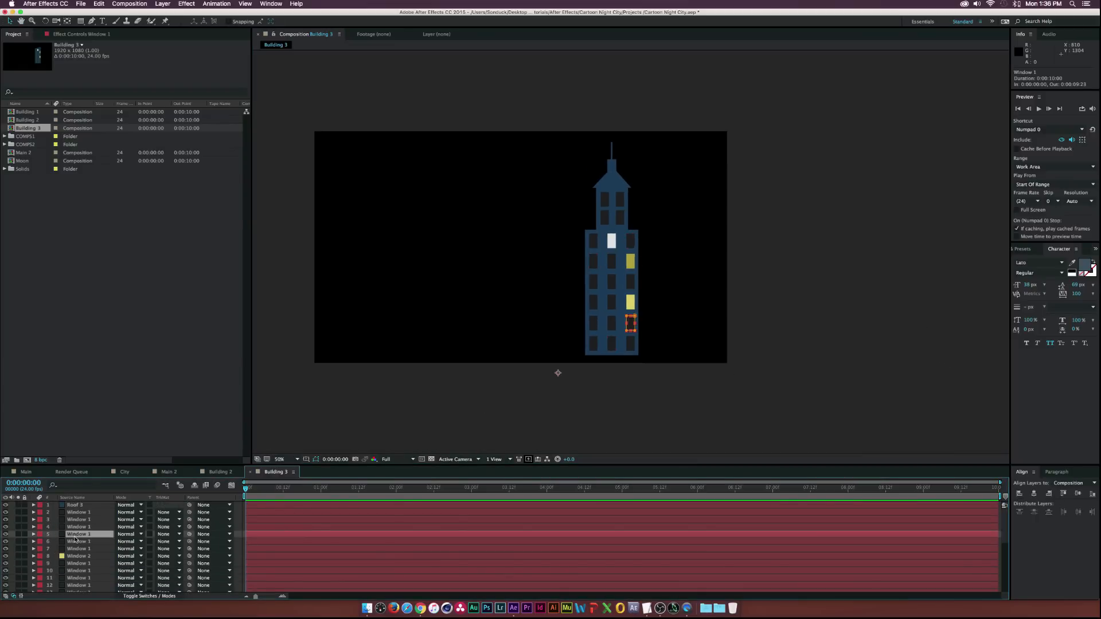
{"action": "left_click", "coordinate": [75, 586]}
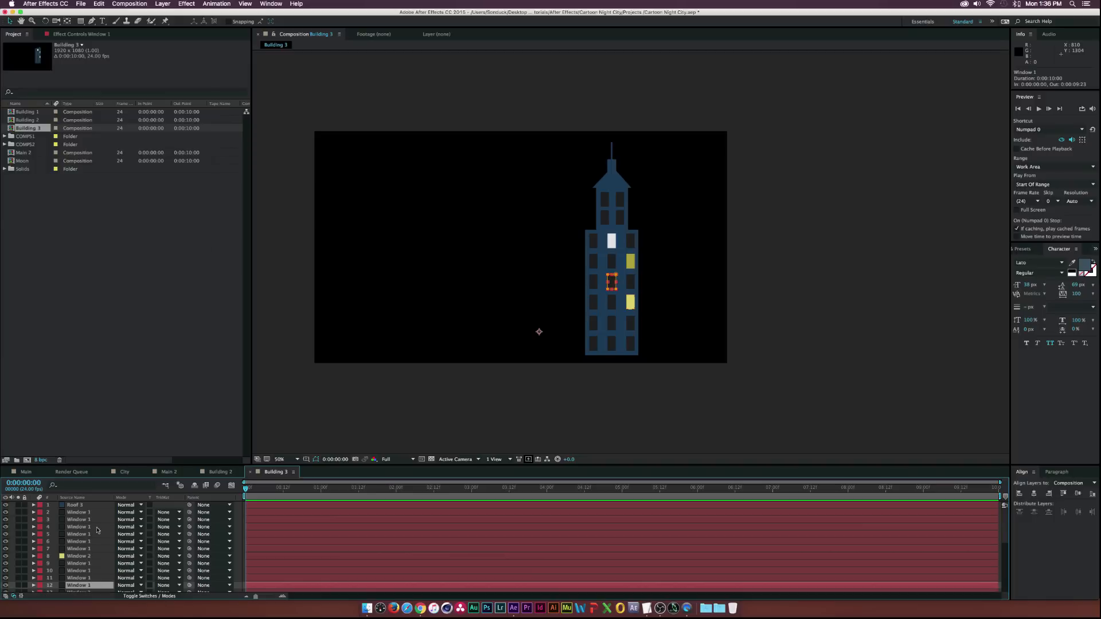
{"action": "key", "text": "super+shift+y"}
{"action": "left_click", "coordinate": [112, 194]}
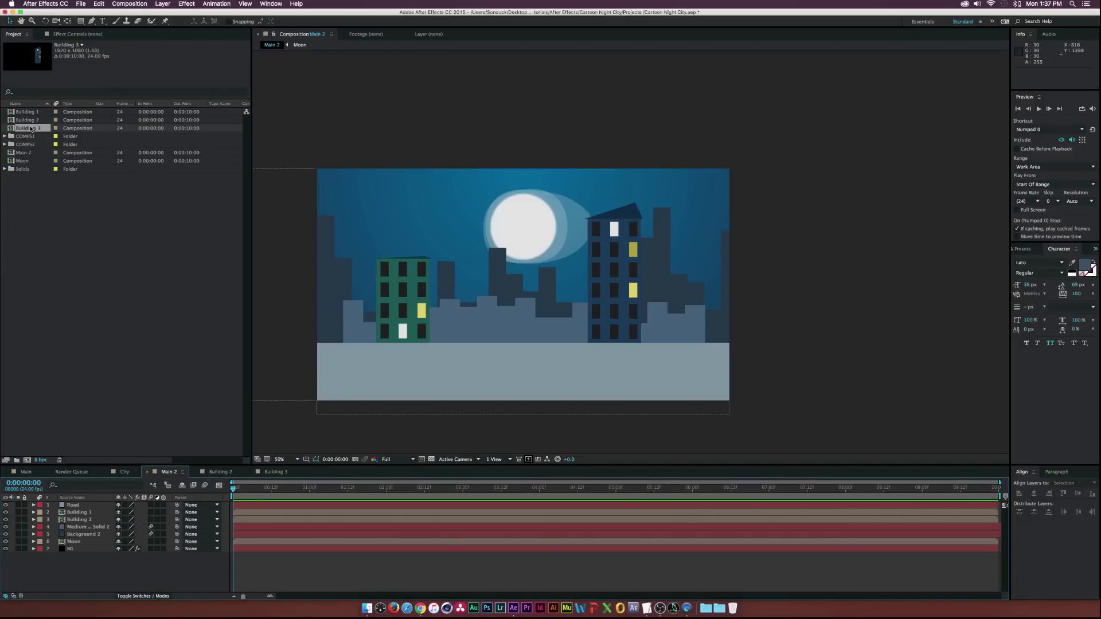
Add Building 3 to Main 2 below Building 2, scale it to 77%, and stand it on the road in front of the moon
{"action": "left_click_drag", "start_coordinate": [29, 128], "coordinate": [53, 526]}
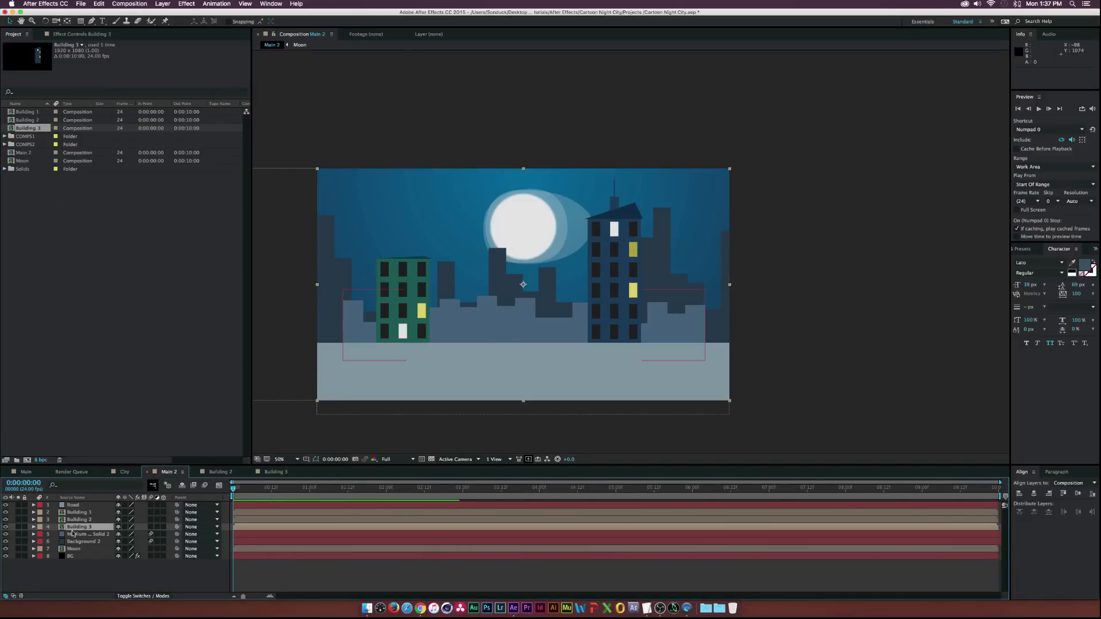
{"action": "left_click_drag", "start_coordinate": [616, 264], "coordinate": [521, 226]}
{"action": "key", "text": "s"}
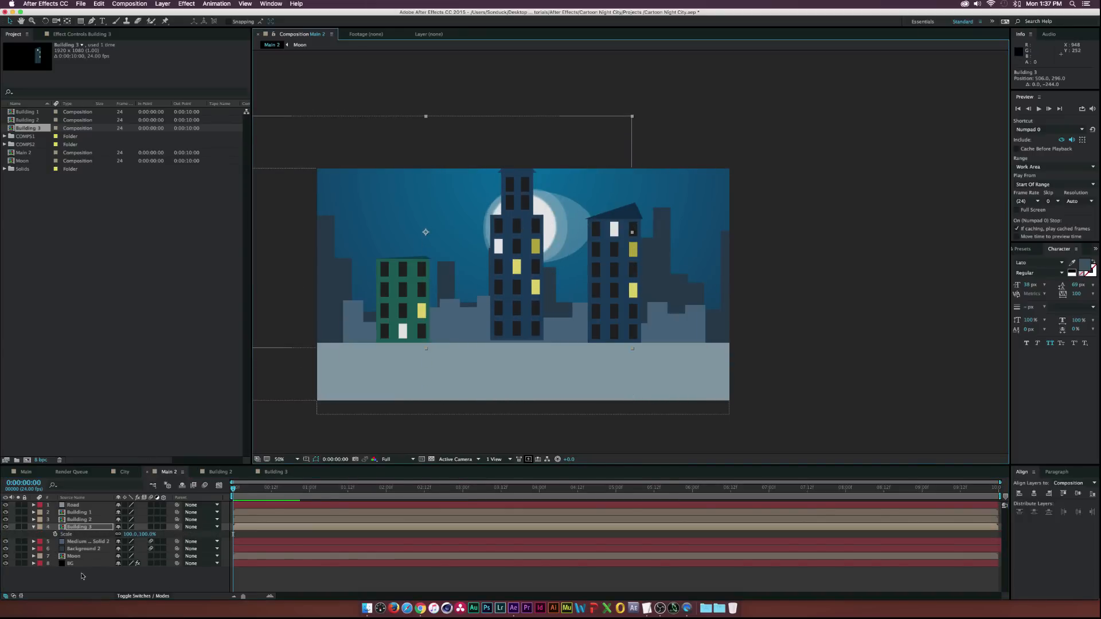
{"action": "left_click_drag", "start_coordinate": [132, 534], "coordinate": [123, 533]}
{"action": "left_click_drag", "start_coordinate": [503, 286], "coordinate": [525, 307]}
{"action": "left_click", "coordinate": [162, 476]}
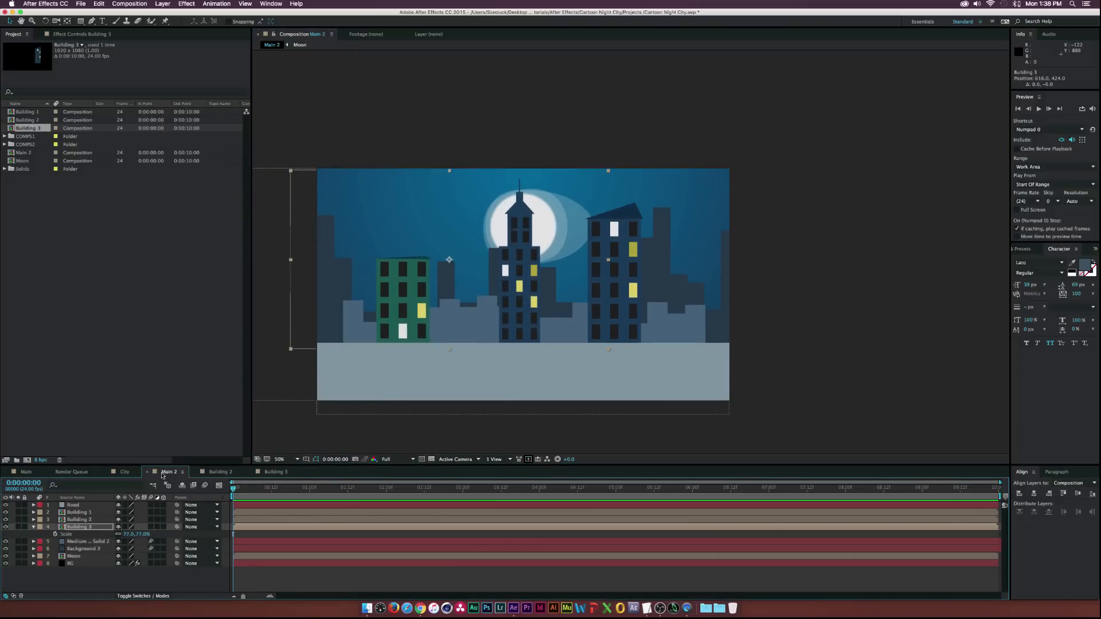
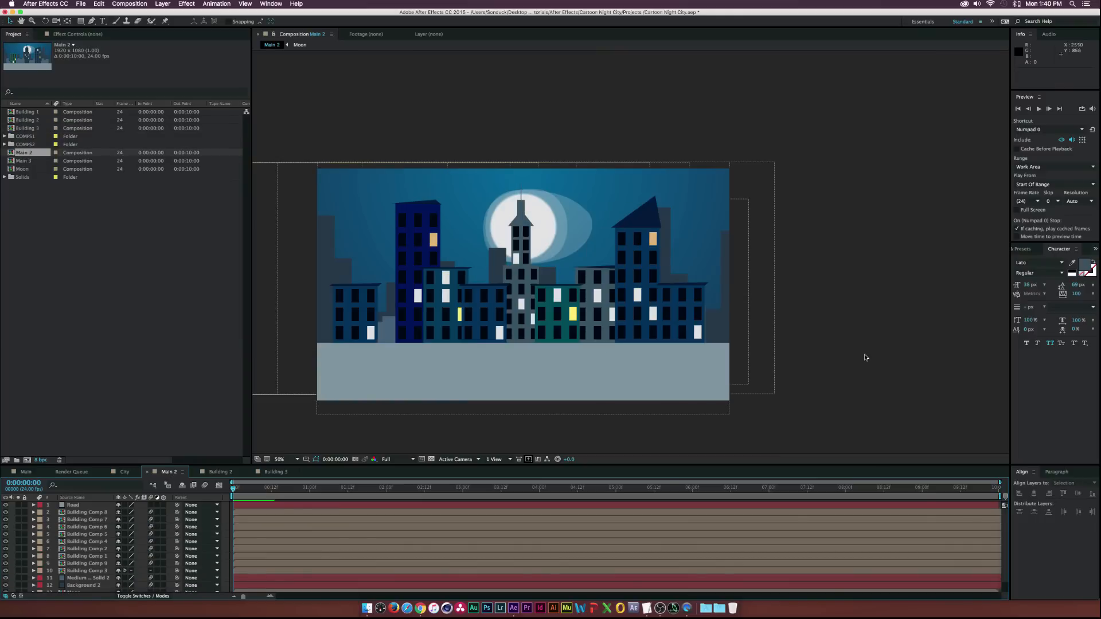
Create a grey (636363) solid named Cloud 1 in Main 2
{"action": "left_click", "coordinate": [81, 22]}
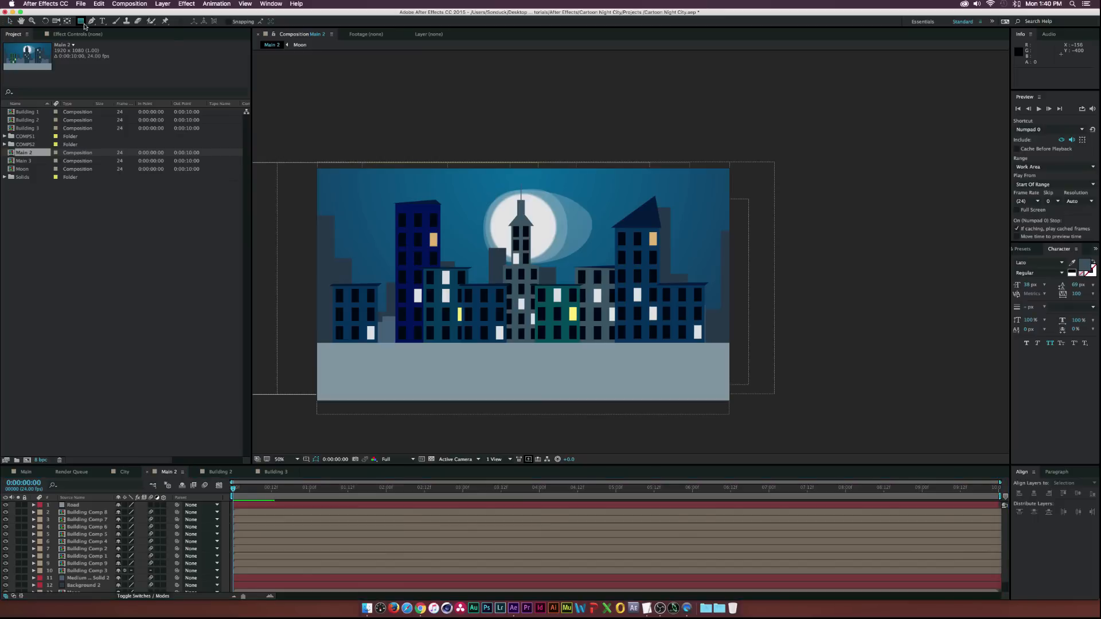
{"action": "key", "text": "super+y"}
{"action": "left_click", "coordinate": [94, 194]}
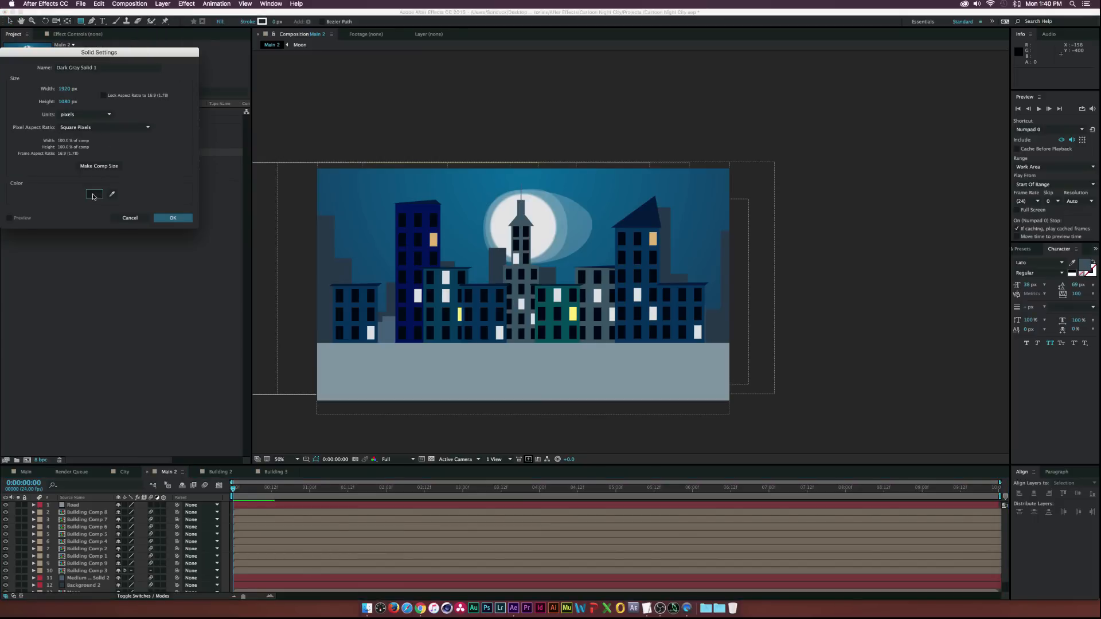
{"action": "left_click_drag", "start_coordinate": [80, 155], "coordinate": [49, 161]}
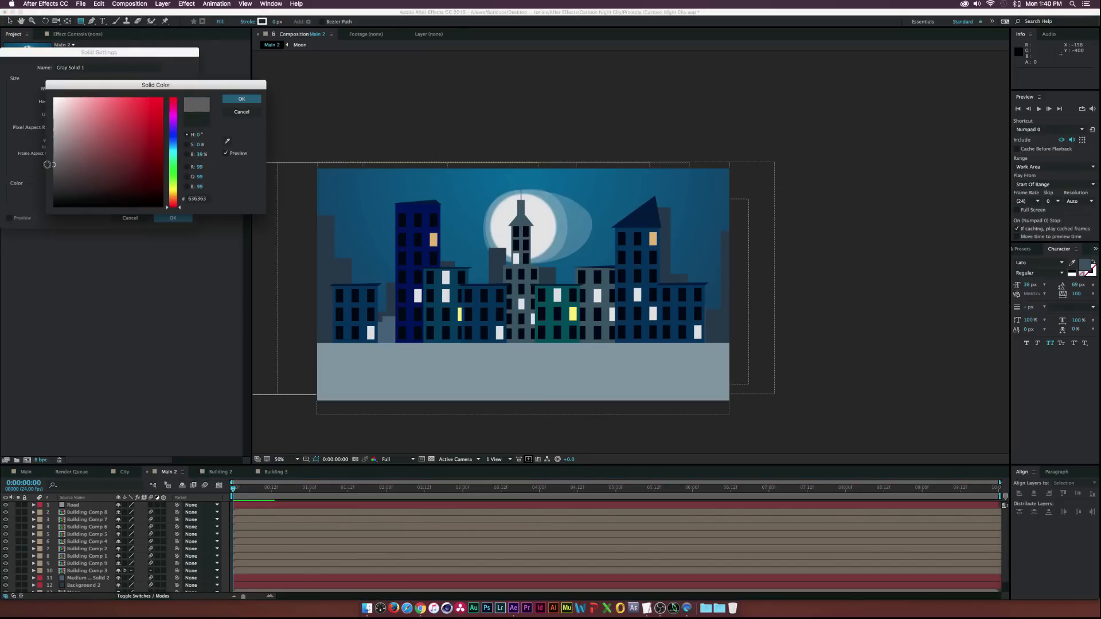
{"action": "left_click", "coordinate": [236, 99]}
{"action": "left_click", "coordinate": [68, 70]}
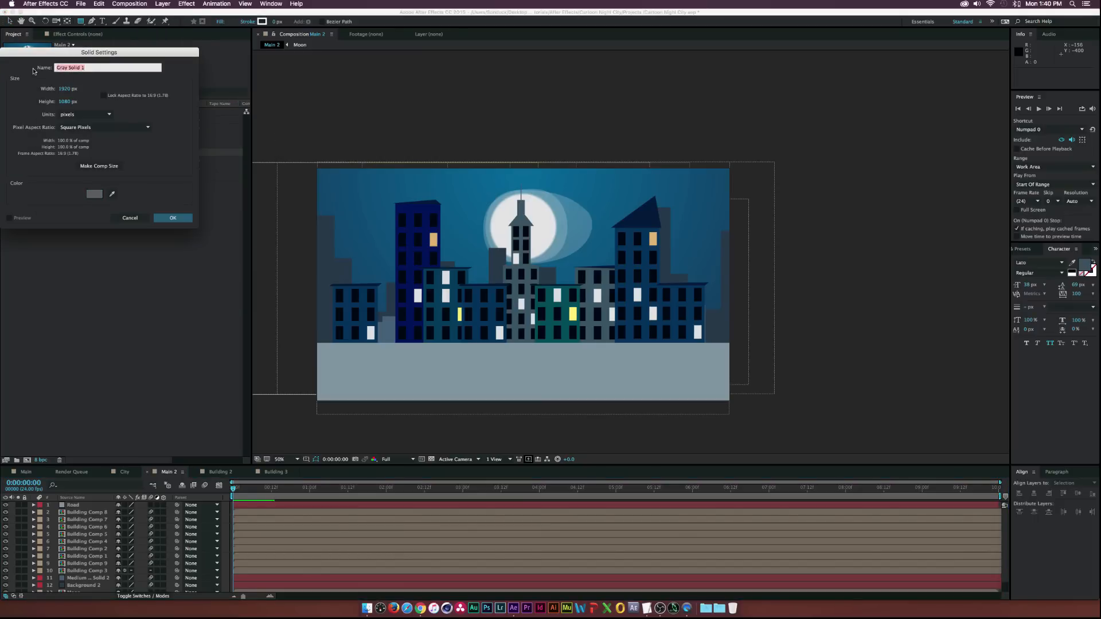
{"action": "type", "text": "C"}
{"action": "key", "text": "Return"}
Draw a small circular mask on Cloud 1 and duplicate it into a puffy cloud of four overlapping circles
{"action": "left_click_drag", "start_coordinate": [81, 21], "coordinate": [103, 40]}
{"action": "left_click_drag", "start_coordinate": [381, 268], "coordinate": [405, 242]}
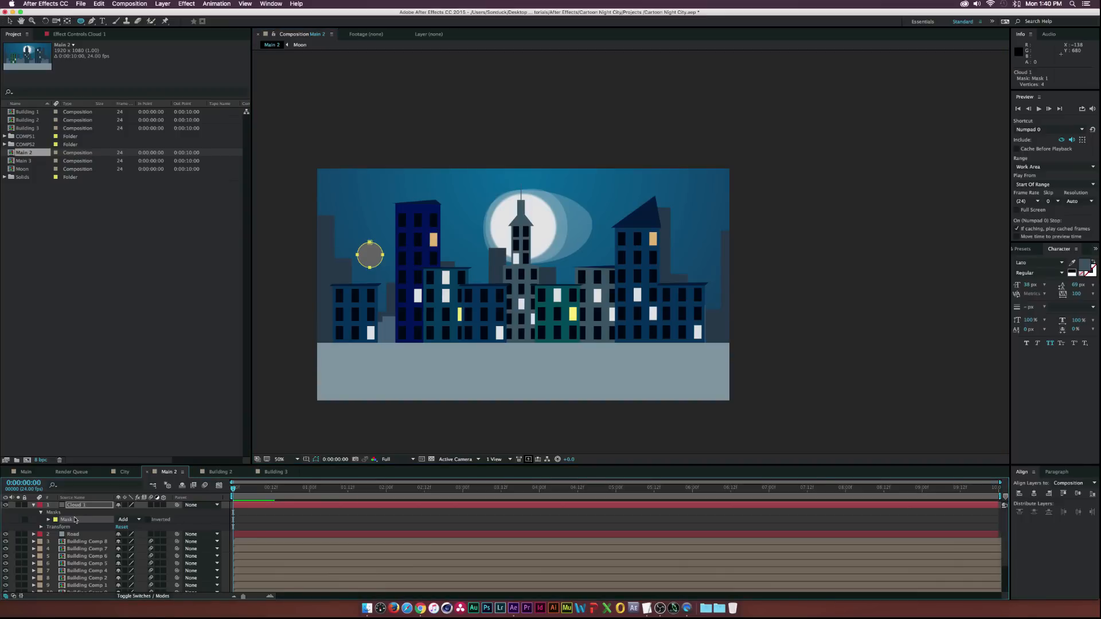
{"action": "key", "text": "super+d"}
{"action": "key", "text": "v"}
{"action": "left_click", "coordinate": [376, 256]}
{"action": "left_click", "coordinate": [69, 526]}
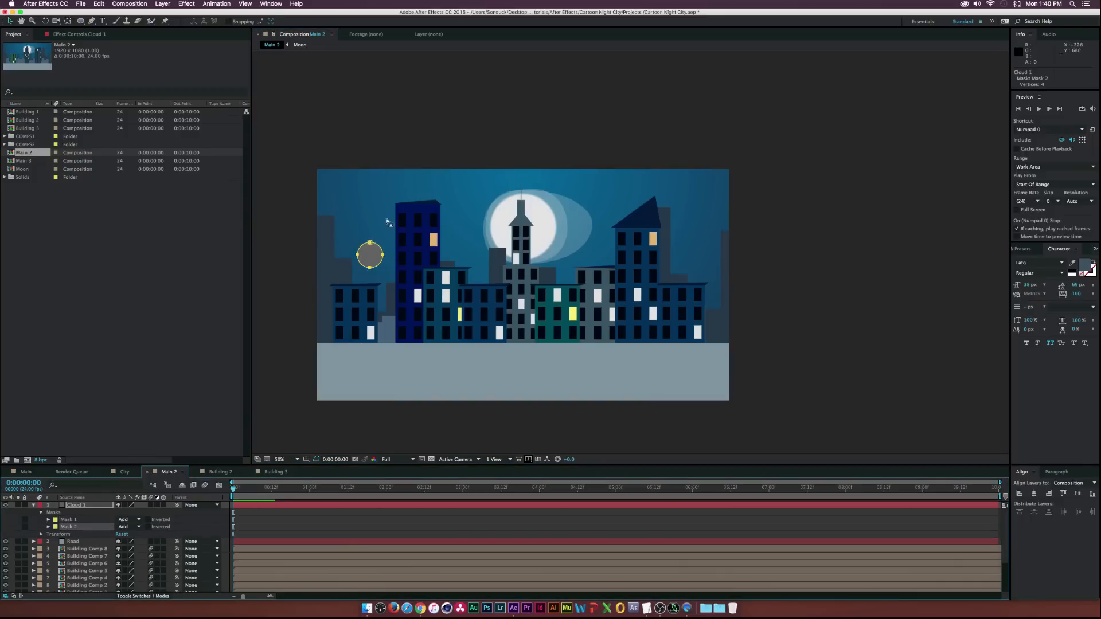
{"action": "left_click_drag", "start_coordinate": [383, 255], "coordinate": [356, 239]}
{"action": "key", "text": "super+d"}
{"action": "key", "text": "super+d"}
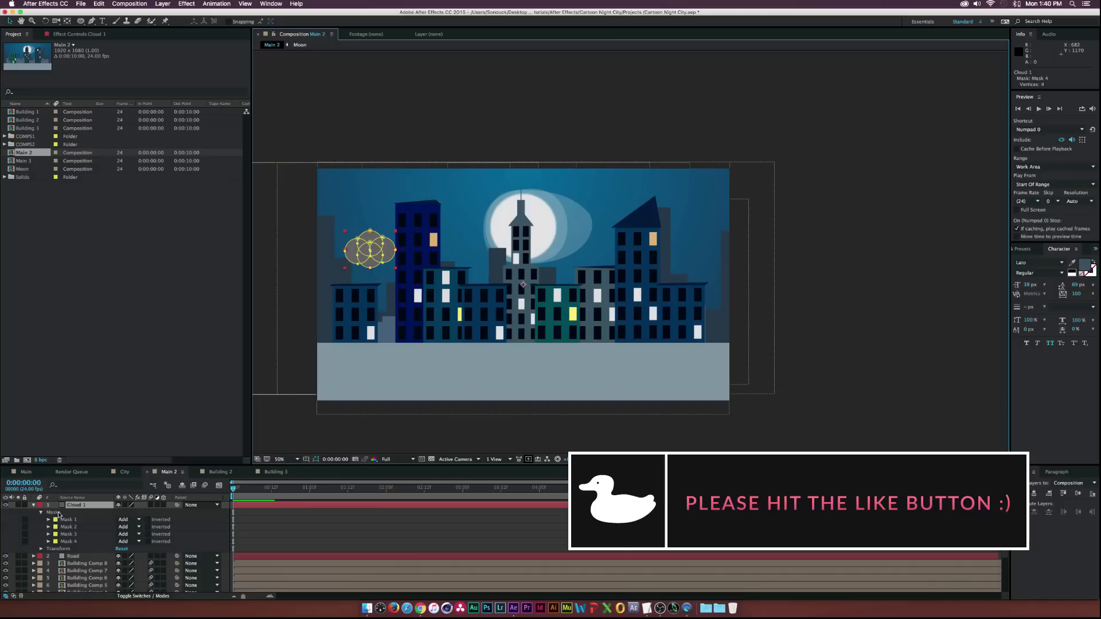
Raise the whole Cloud 1 layer into the sky at position 960, 338
{"action": "left_click", "coordinate": [72, 556]}
{"action": "left_click", "coordinate": [90, 505]}
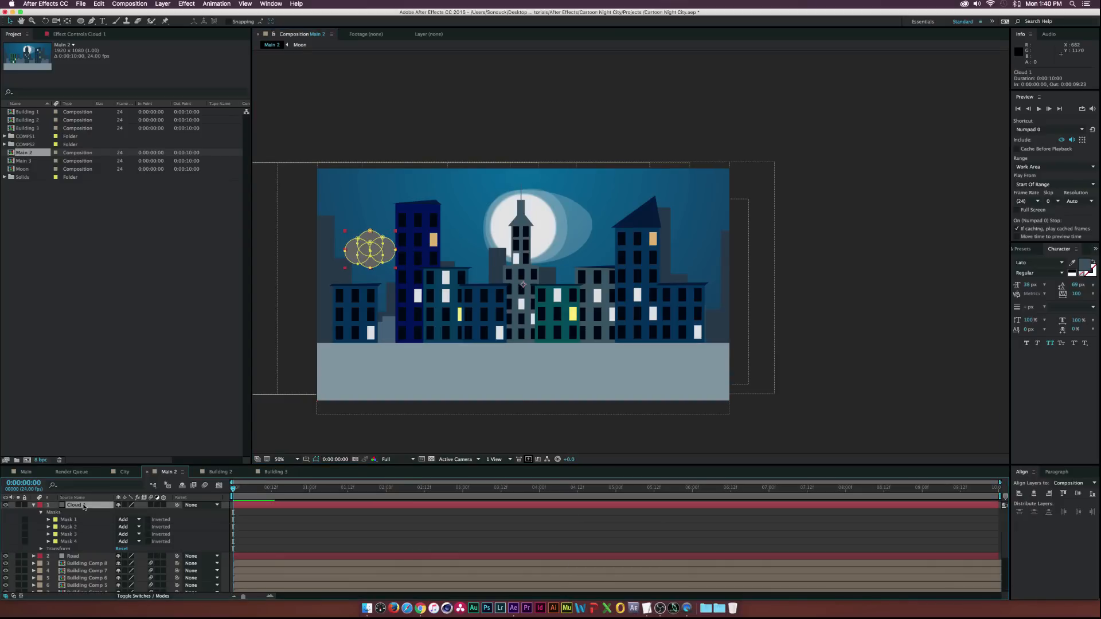
{"action": "left_click", "coordinate": [382, 241]}
{"action": "key", "text": "cmd+z"}
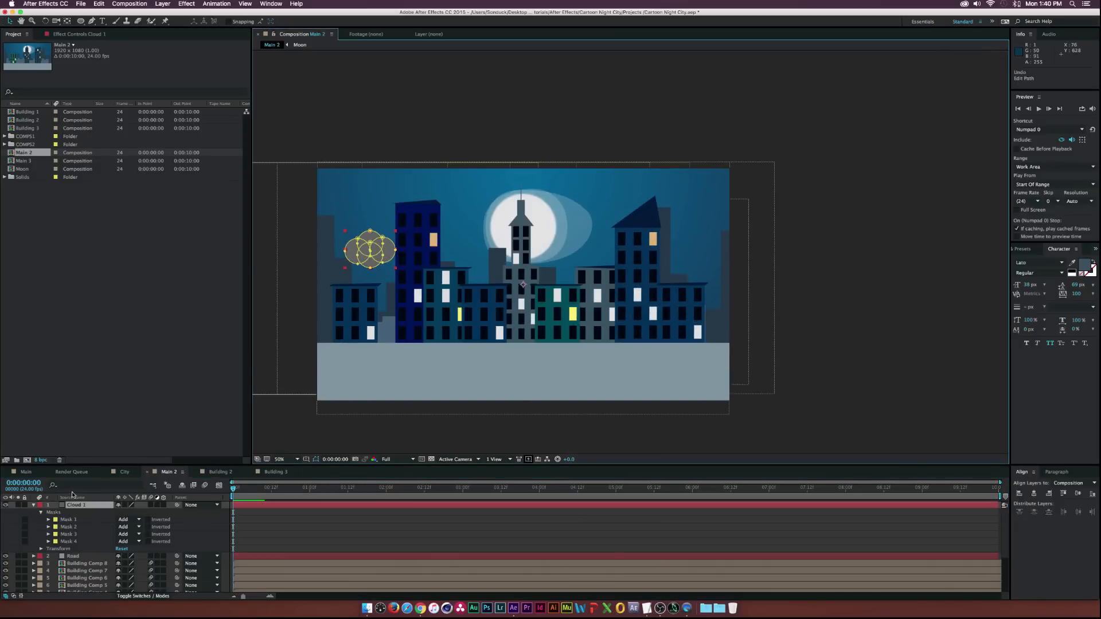
{"action": "key", "text": "p"}
{"action": "left_click_drag", "start_coordinate": [137, 512], "coordinate": [117, 512]}
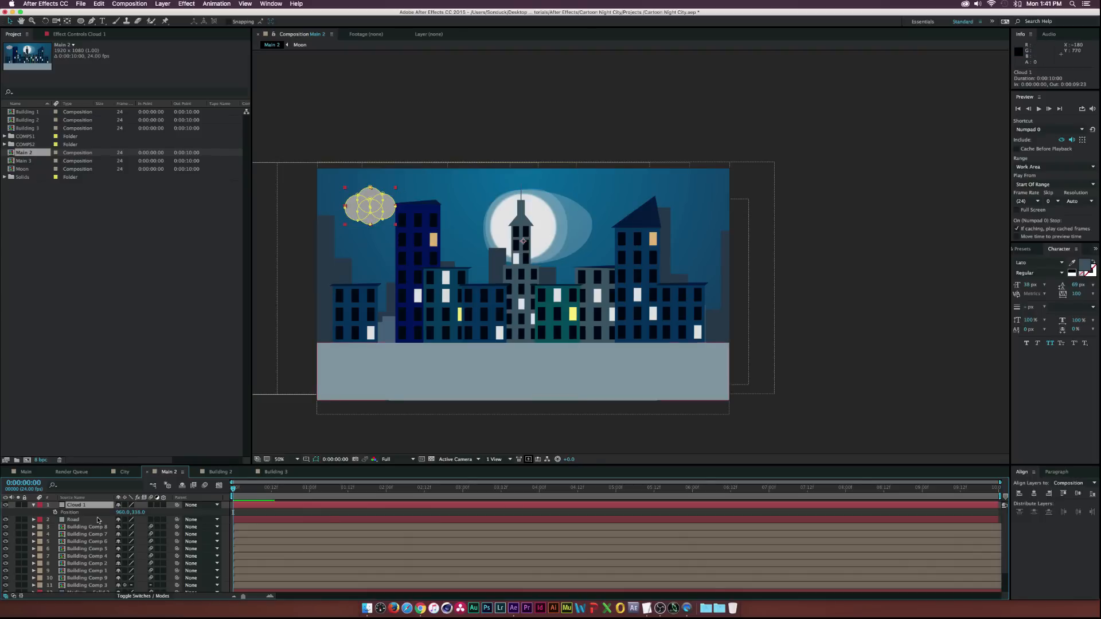
Duplicate the Cloud 1 layer and move the copy across the sky to position 2260, 338
{"action": "key", "text": "super+d"}
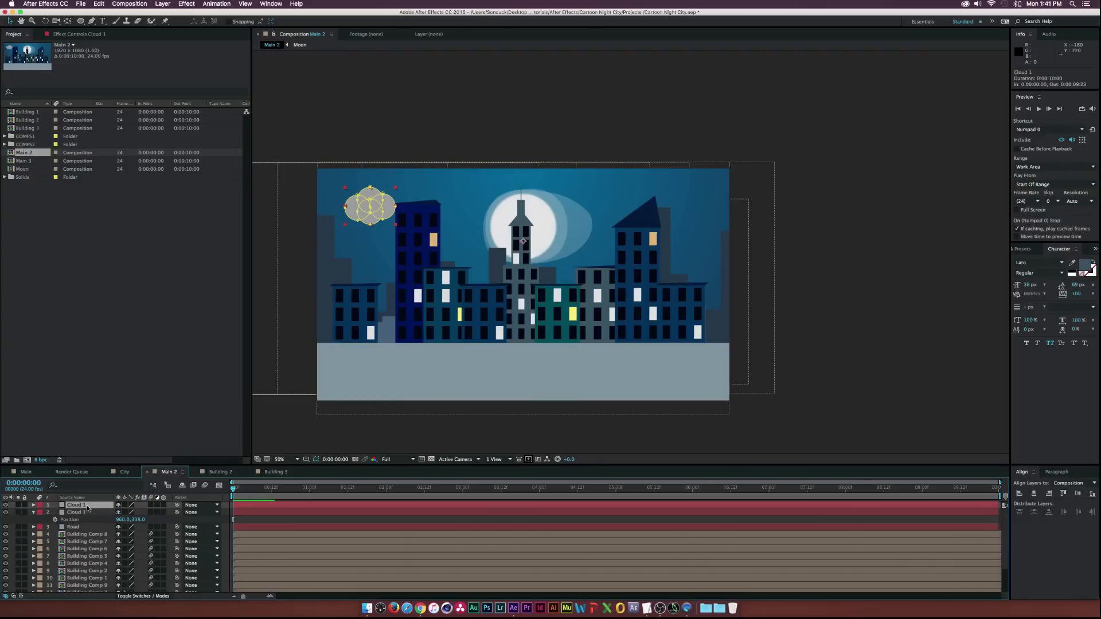
{"action": "key", "text": "m"}
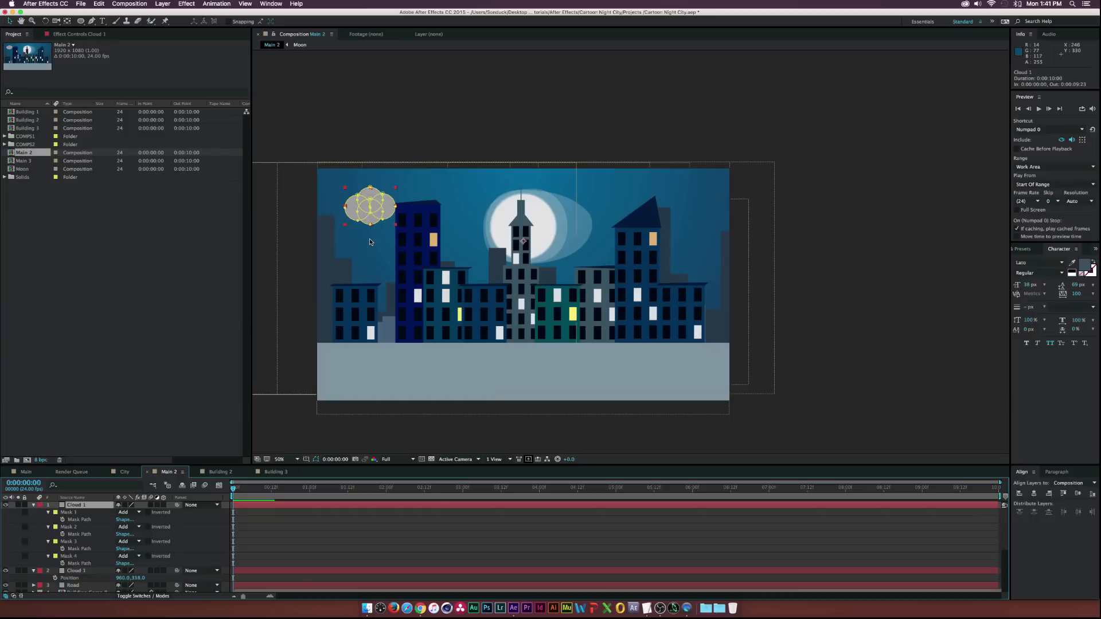
{"action": "key", "text": "shift+p"}
{"action": "left_click_drag", "start_coordinate": [125, 570], "coordinate": [183, 569]}
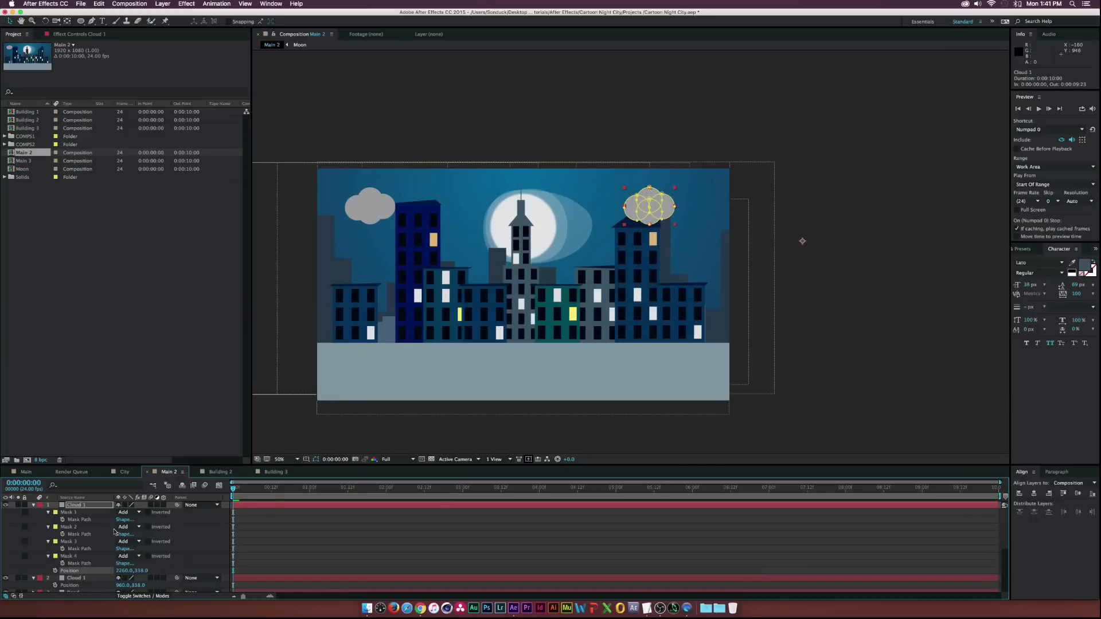
Reshape the copied cloud by moving Mask 2 up to its right and placing a duplicate of Mask 4 at its lower right
{"action": "left_click", "coordinate": [78, 514]}
{"action": "left_click", "coordinate": [74, 527]}
{"action": "left_click_drag", "start_coordinate": [660, 195], "coordinate": [665, 184]}
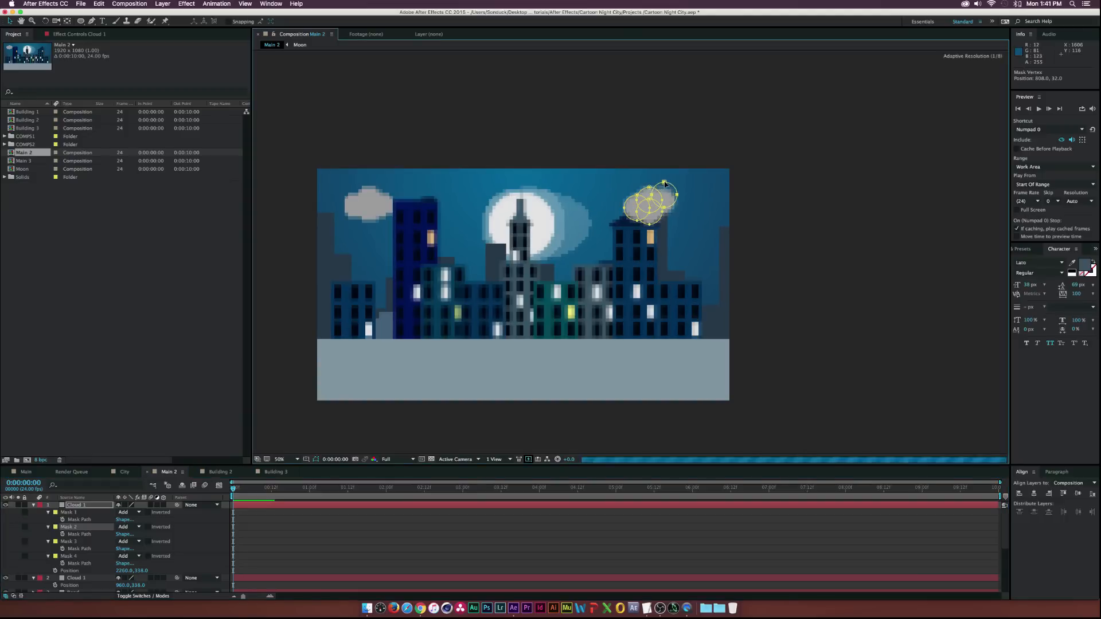
{"action": "left_click", "coordinate": [75, 557]}
{"action": "key", "text": "super+d"}
{"action": "left_click", "coordinate": [638, 197]}
{"action": "left_click_drag", "start_coordinate": [638, 196], "coordinate": [661, 208]}
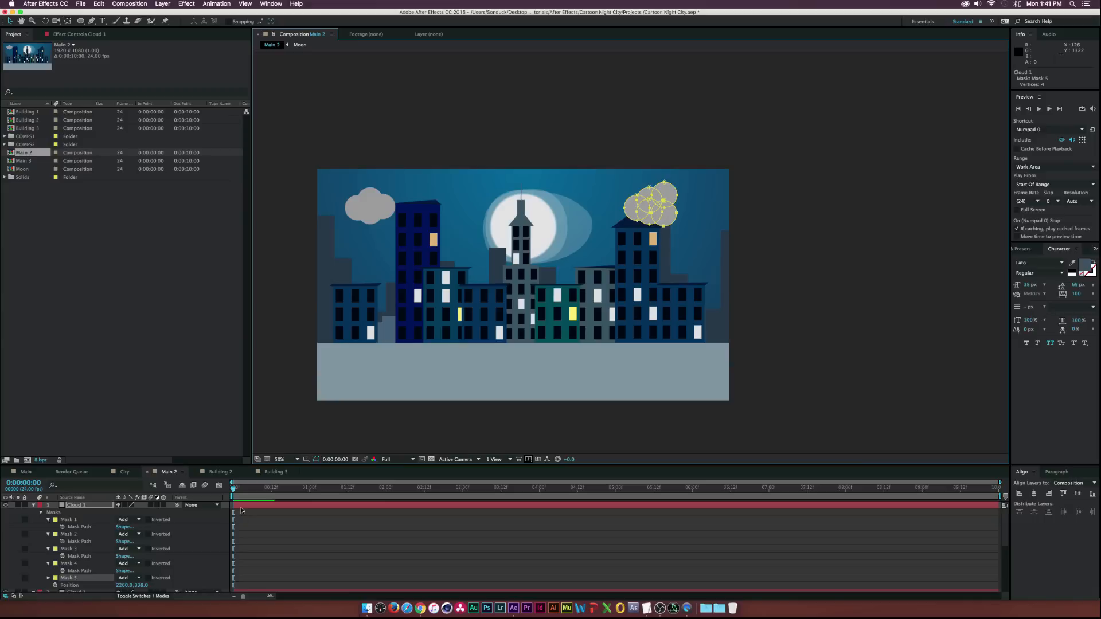
Add another duplicate circle mask at the copied cloud's upper left and delete its Mask 1
{"action": "key", "text": "super+d"}
{"action": "left_click_drag", "start_coordinate": [663, 200], "coordinate": [634, 184]}
{"action": "left_click", "coordinate": [781, 254]}
{"action": "left_click", "coordinate": [652, 201]}
{"action": "left_click", "coordinate": [647, 211]}
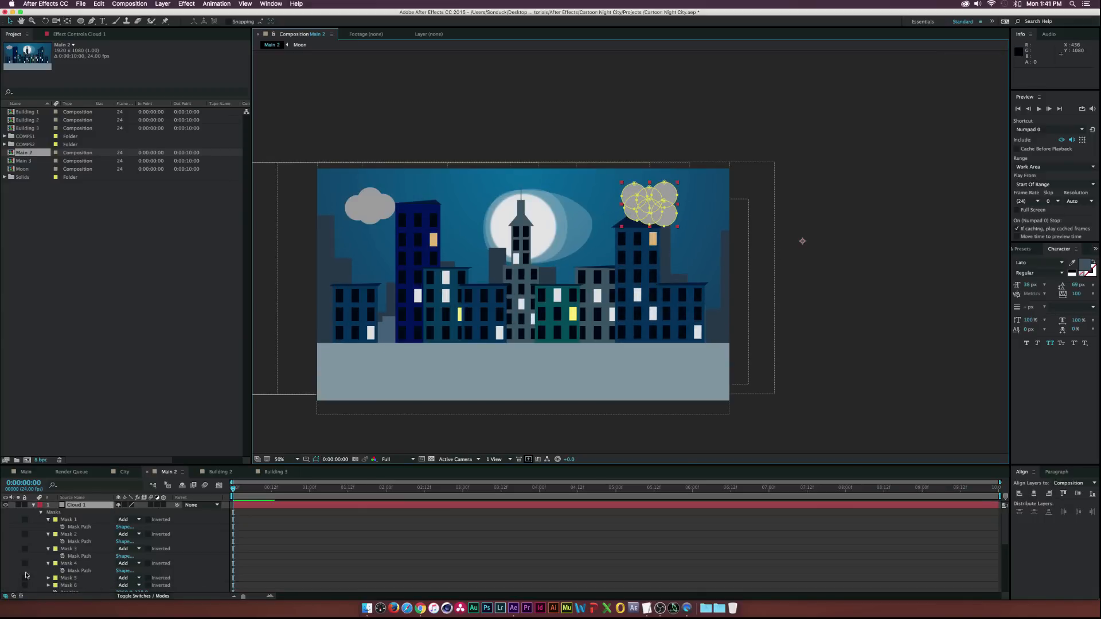
{"action": "left_click", "coordinate": [78, 535]}
{"action": "left_click", "coordinate": [76, 521]}
{"action": "key", "text": "Delete"}
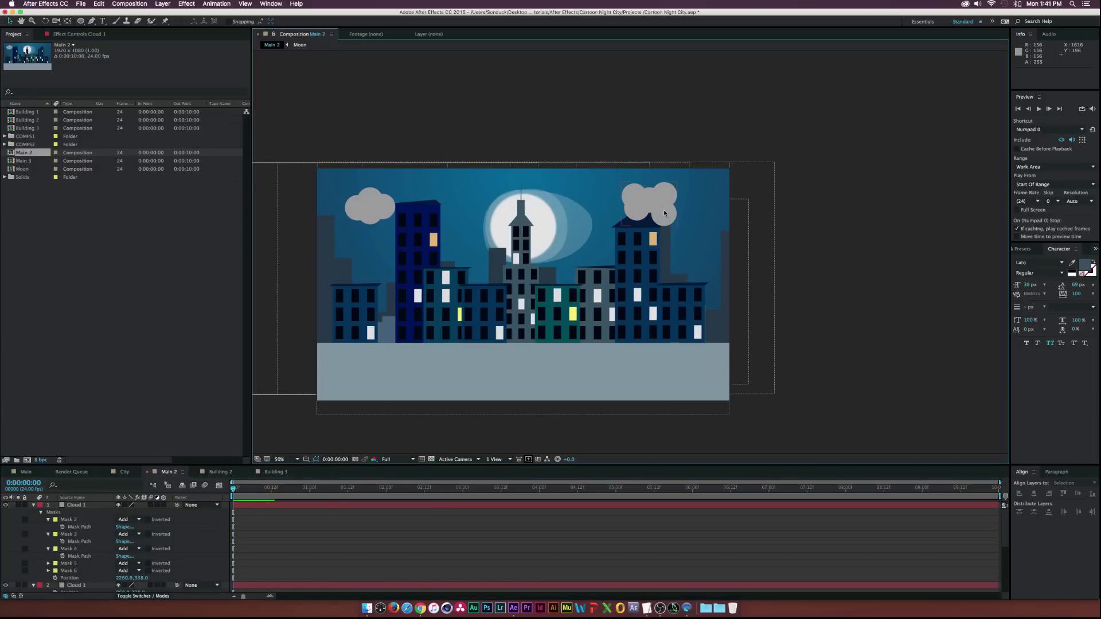
Move the copied cloud's lower-right circle, Mask 5, up and in toward the cloud's middle
{"action": "left_click", "coordinate": [664, 219]}
{"action": "left_click", "coordinate": [664, 202]}
{"action": "left_click", "coordinate": [677, 216]}
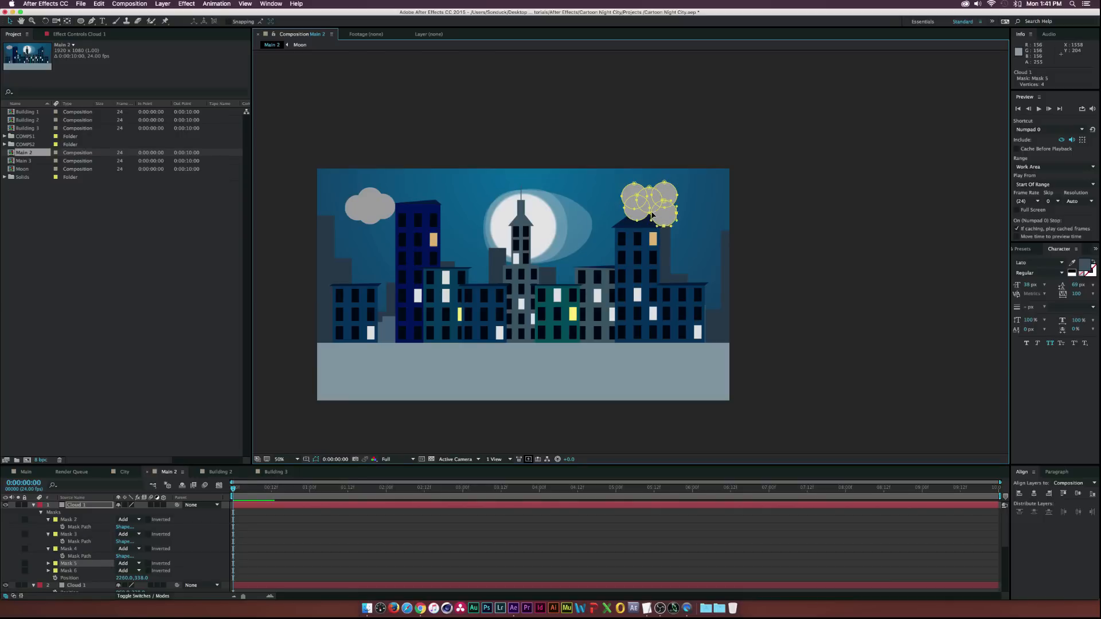
{"action": "left_click_drag", "start_coordinate": [666, 202], "coordinate": [657, 199]}
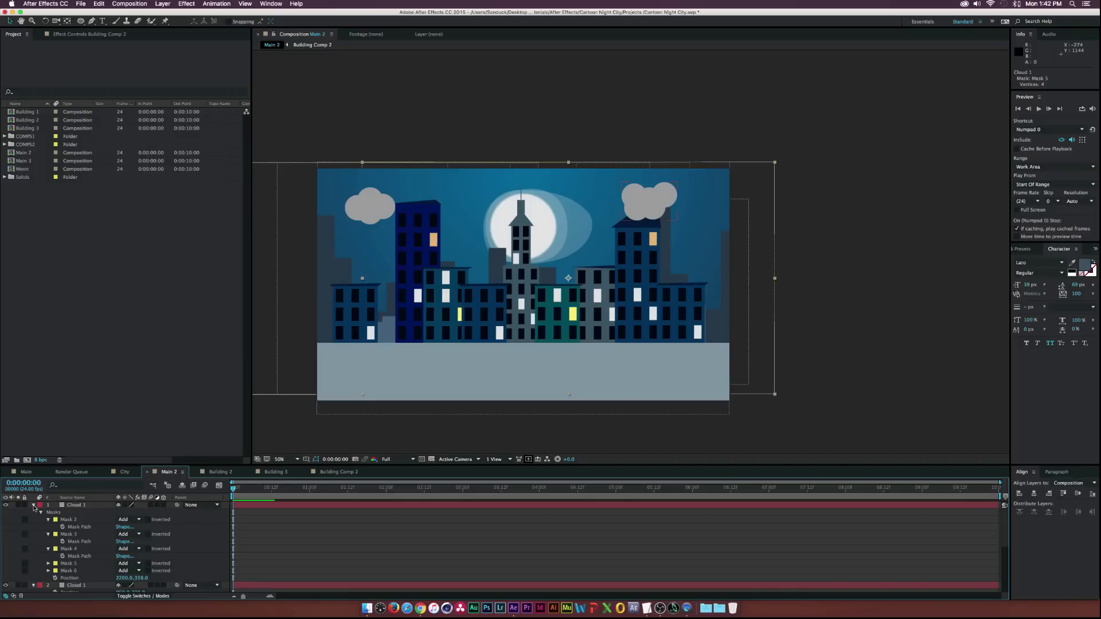
Collapse both Cloud 1 layers and place them between Background 2 and Moon in the layer order
{"action": "left_click", "coordinate": [33, 505]}
{"action": "left_click", "coordinate": [34, 512]}
{"action": "left_click", "coordinate": [76, 512]}
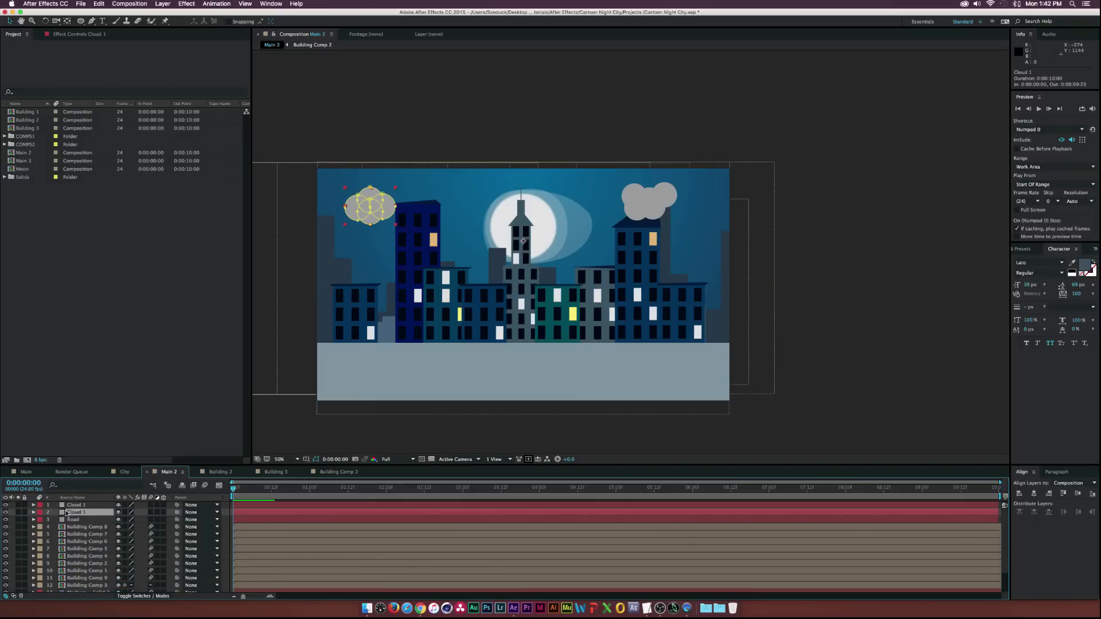
{"action": "left_click", "coordinate": [75, 505], "text": "shift"}
{"action": "left_click_drag", "start_coordinate": [77, 508], "coordinate": [73, 580]}
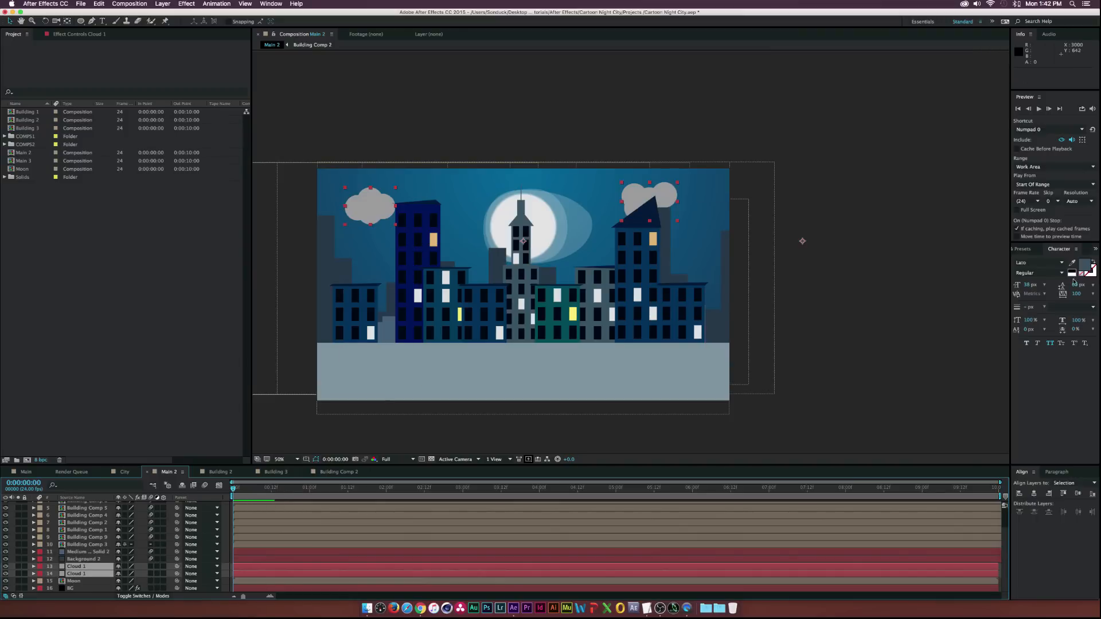
{"action": "left_click", "coordinate": [877, 326]}
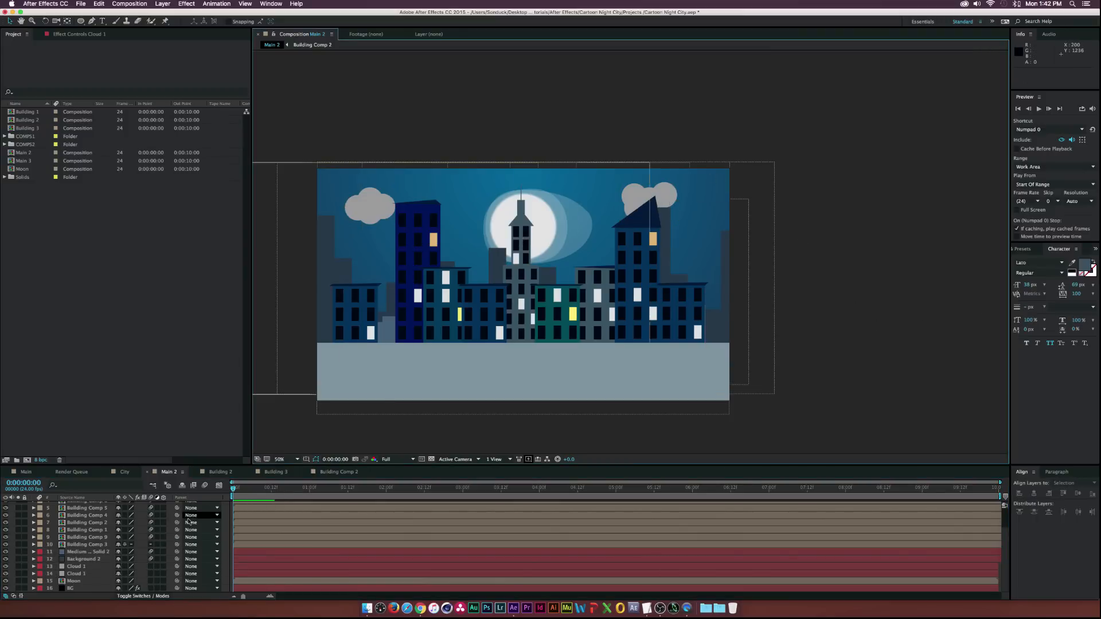
{"action": "left_click", "coordinate": [97, 567]}
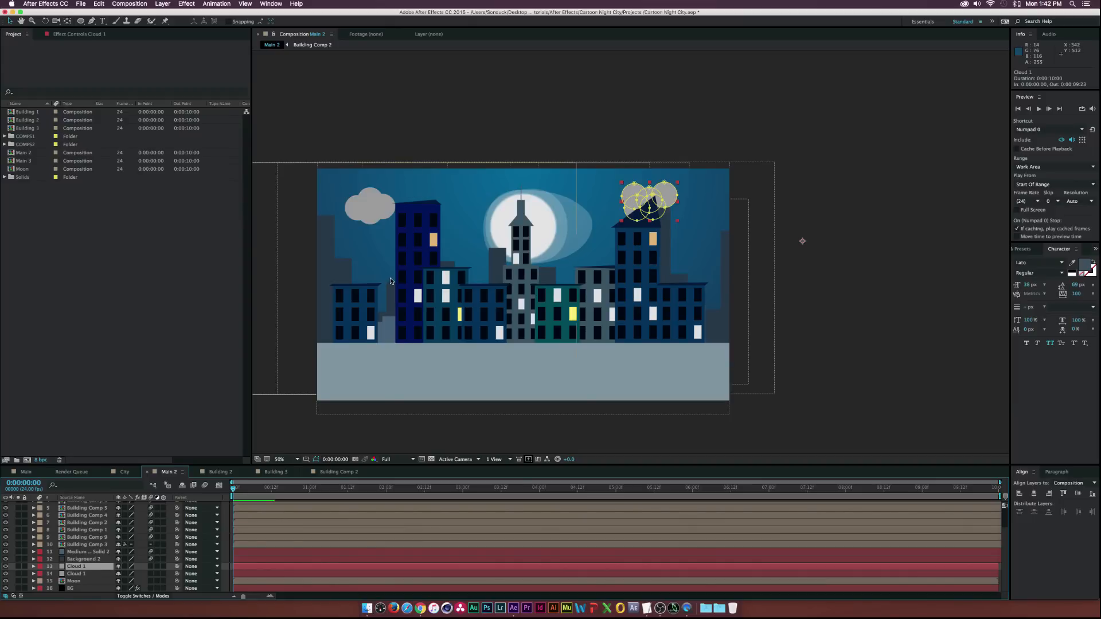
{"action": "left_click", "coordinate": [857, 334]}
Duplicate the Road layer and give the copy a darker blue-gray color as a new solid named Road 2
{"action": "scroll", "coordinate": [89, 504], "scroll_direction": "up", "scroll_amount": 2}
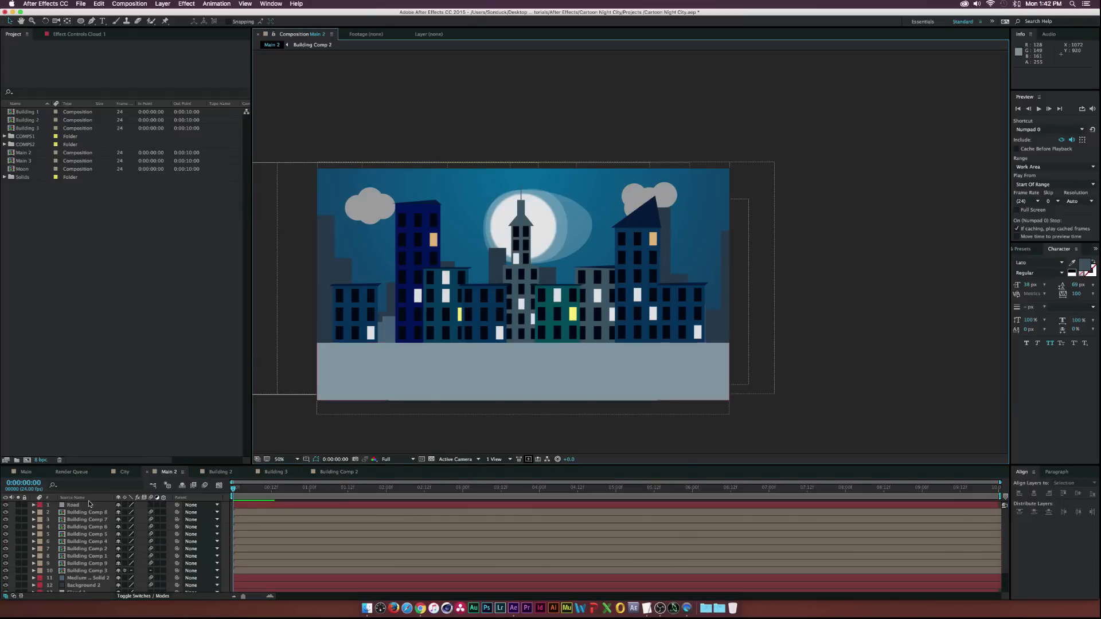
{"action": "left_click", "coordinate": [75, 505]}
{"action": "key", "text": "super+d"}
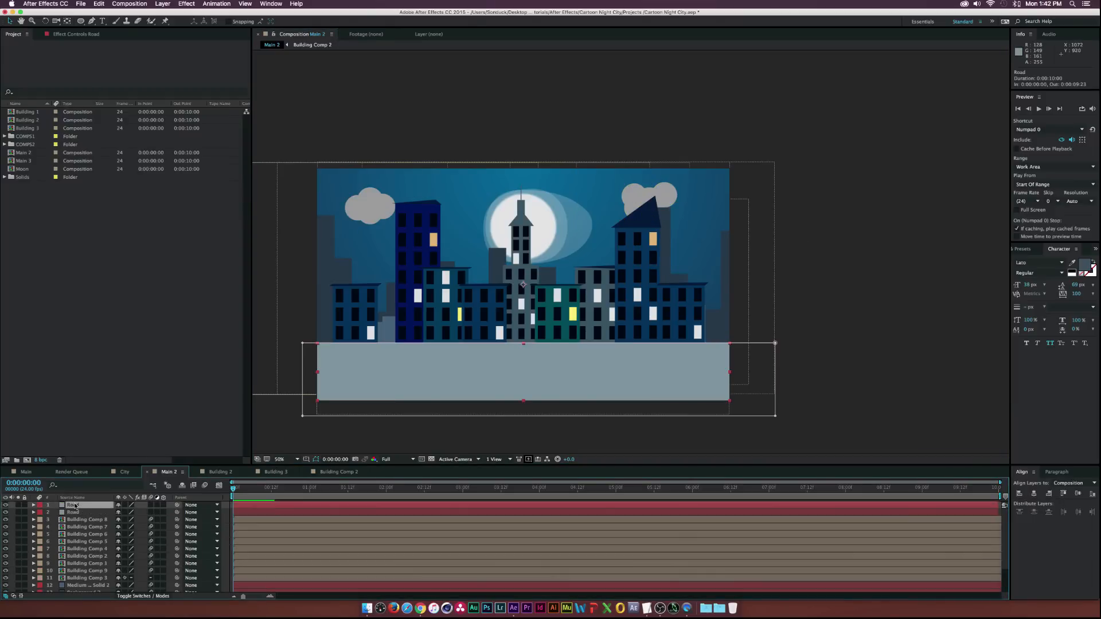
{"action": "key", "text": "super+shift+y"}
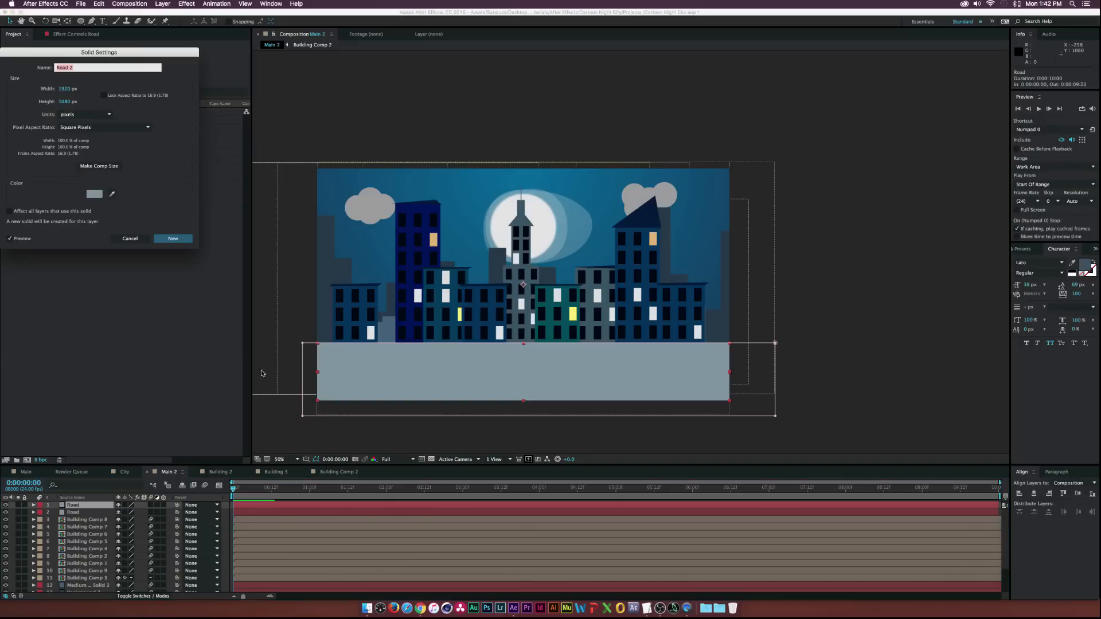
{"action": "left_click", "coordinate": [94, 194]}
{"action": "left_click", "coordinate": [77, 148]}
{"action": "left_click_drag", "start_coordinate": [77, 149], "coordinate": [76, 154]}
{"action": "left_click", "coordinate": [241, 99]}
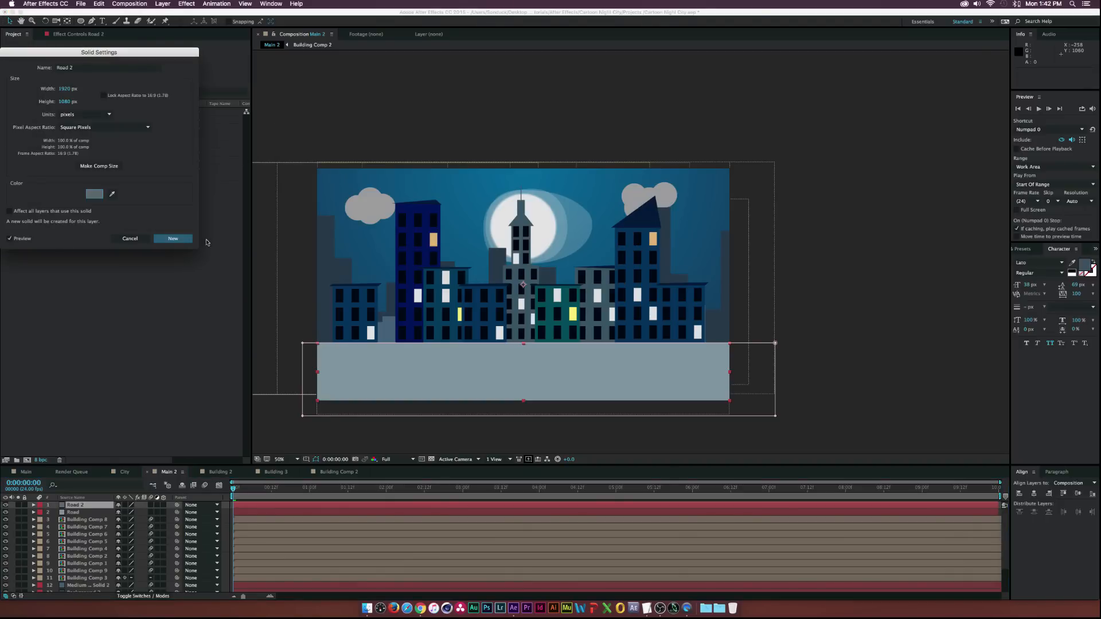
{"action": "left_click", "coordinate": [173, 238]}
Raise the bottom edge of Road 2's mask so the darker solid forms a thin strip along the road's upper edge
{"action": "left_click", "coordinate": [301, 419]}
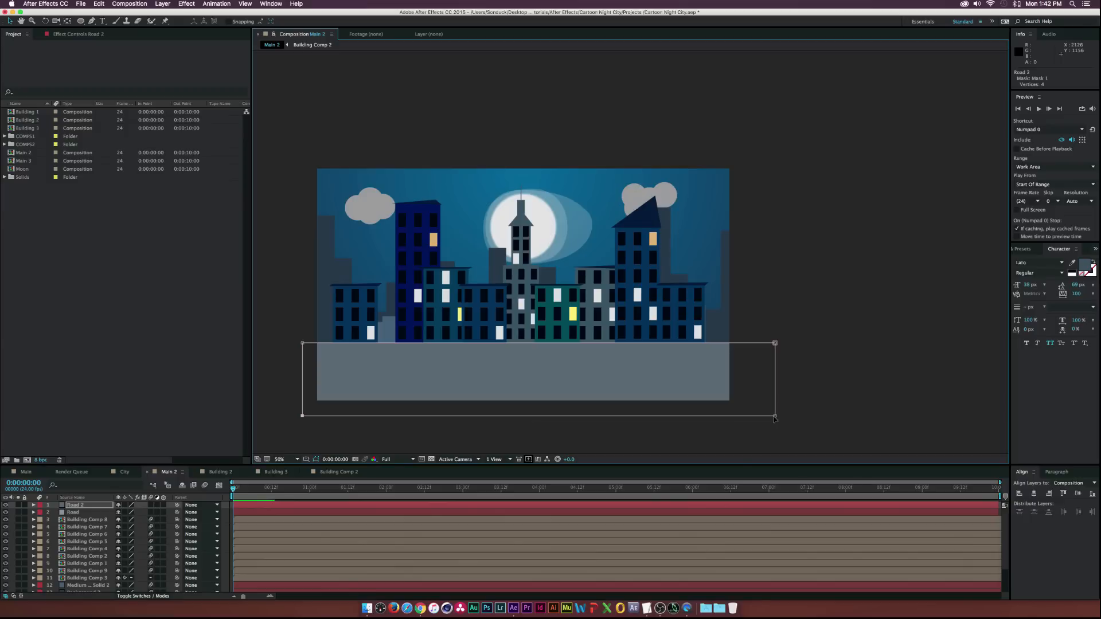
{"action": "left_click_drag", "start_coordinate": [774, 417], "coordinate": [766, 356]}
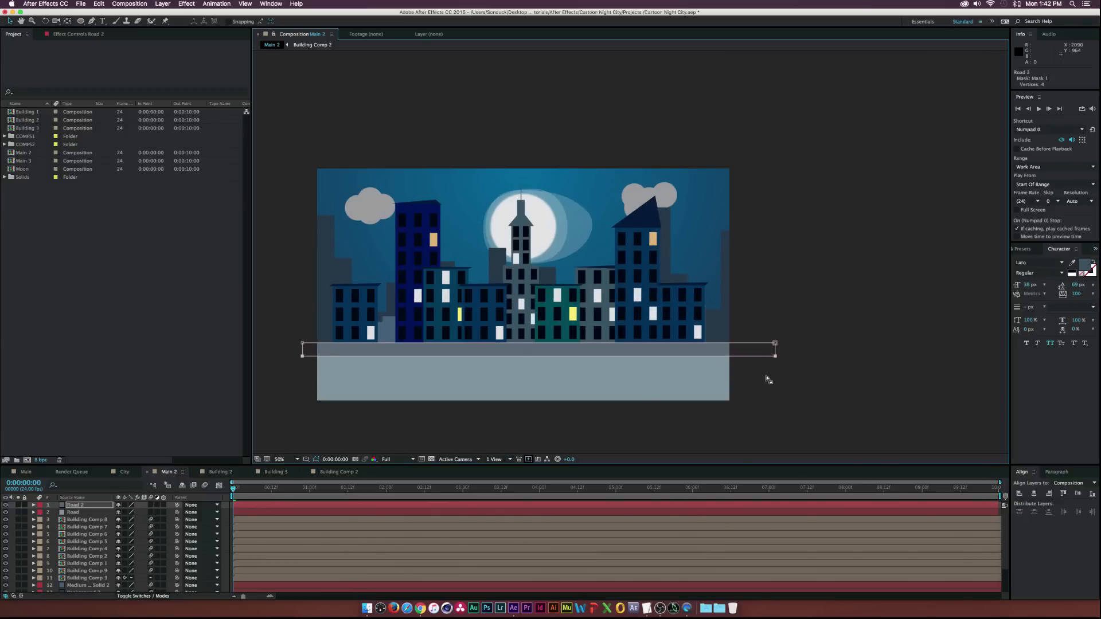
{"action": "left_click", "coordinate": [769, 432]}
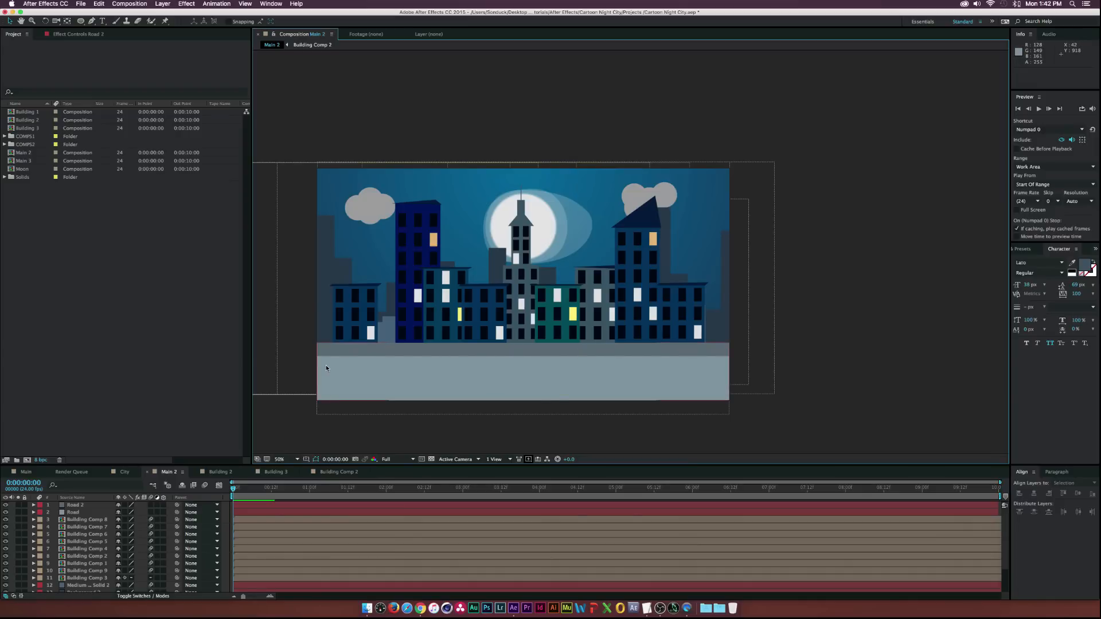
Add an adjustment layer with a Curves effect and pull the RGB curve's midpoint slightly down to darken the scene
{"action": "left_click", "coordinate": [162, 4]}
{"action": "mouse_move", "coordinate": [168, 14]}
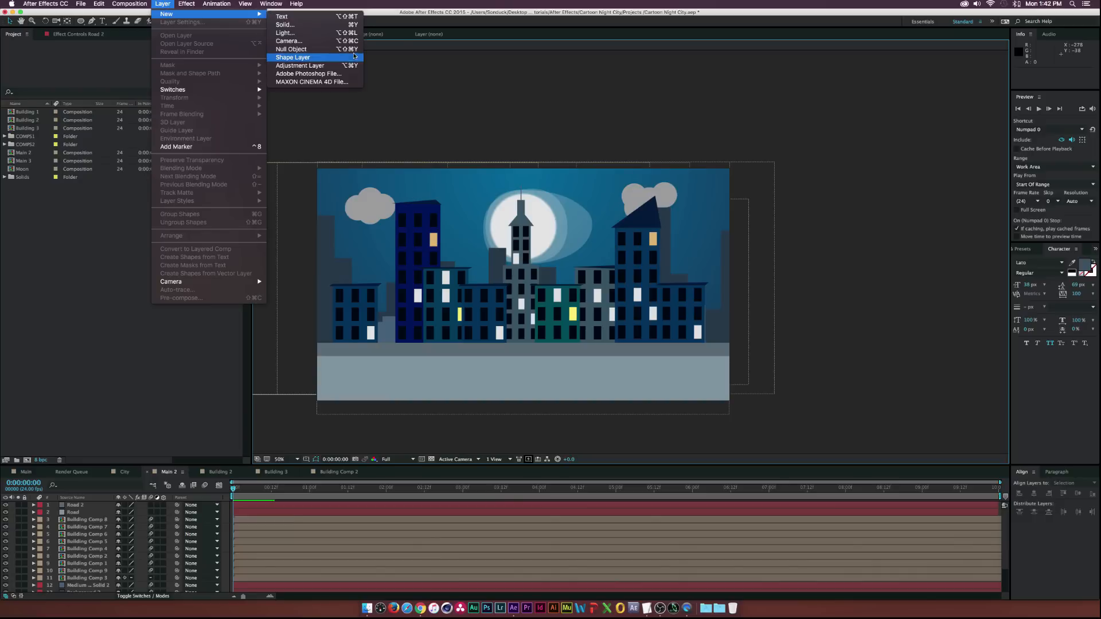
{"action": "left_click", "coordinate": [352, 65]}
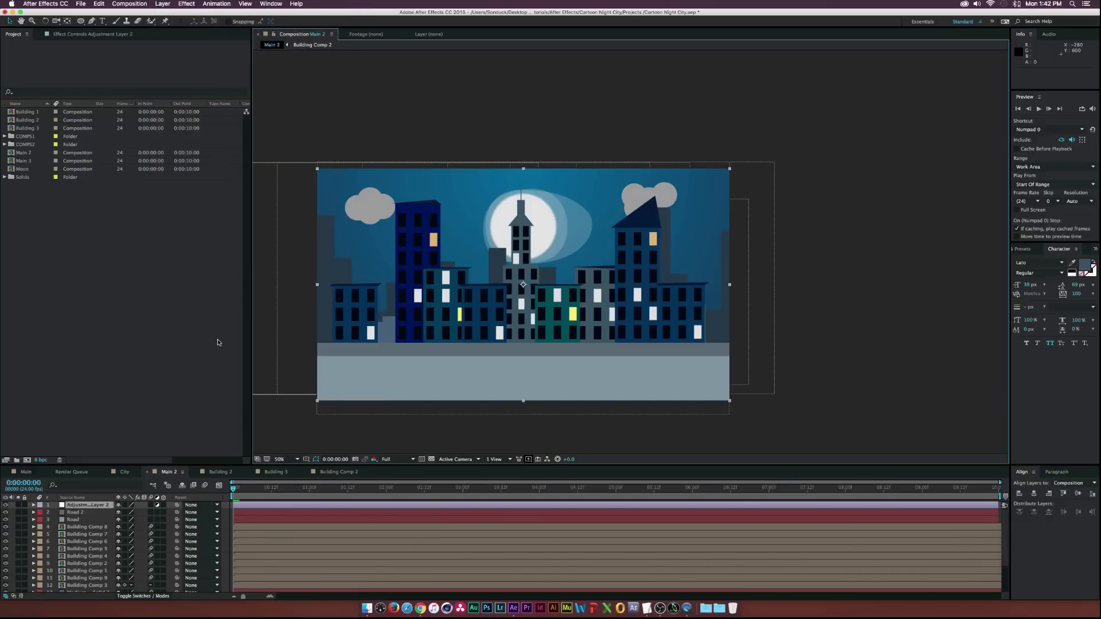
{"action": "left_click", "coordinate": [184, 4]}
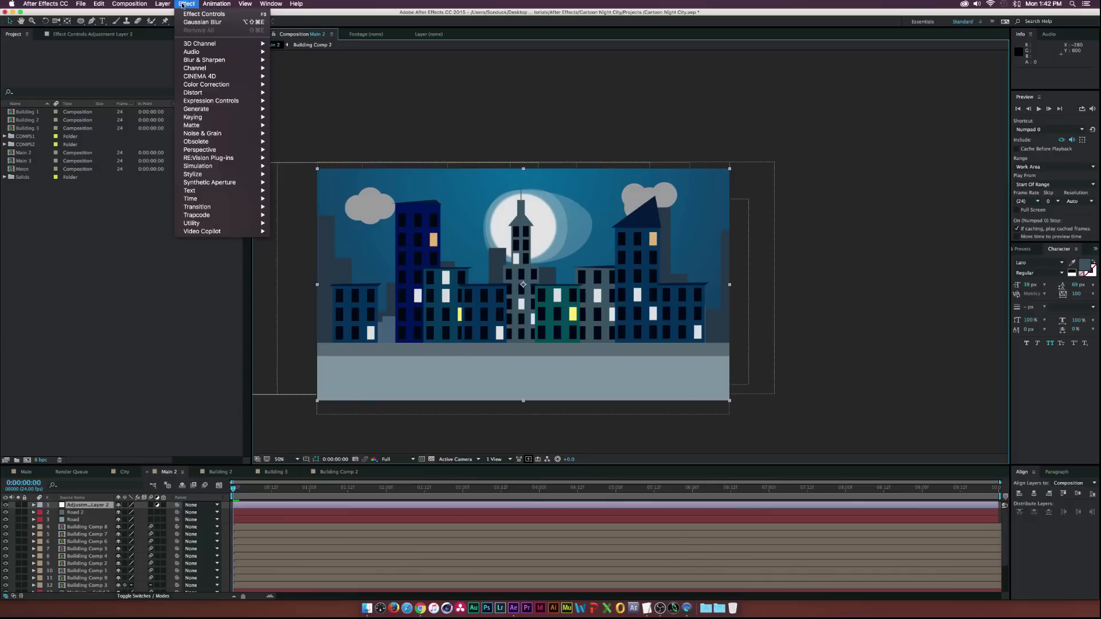
{"action": "mouse_move", "coordinate": [218, 84]}
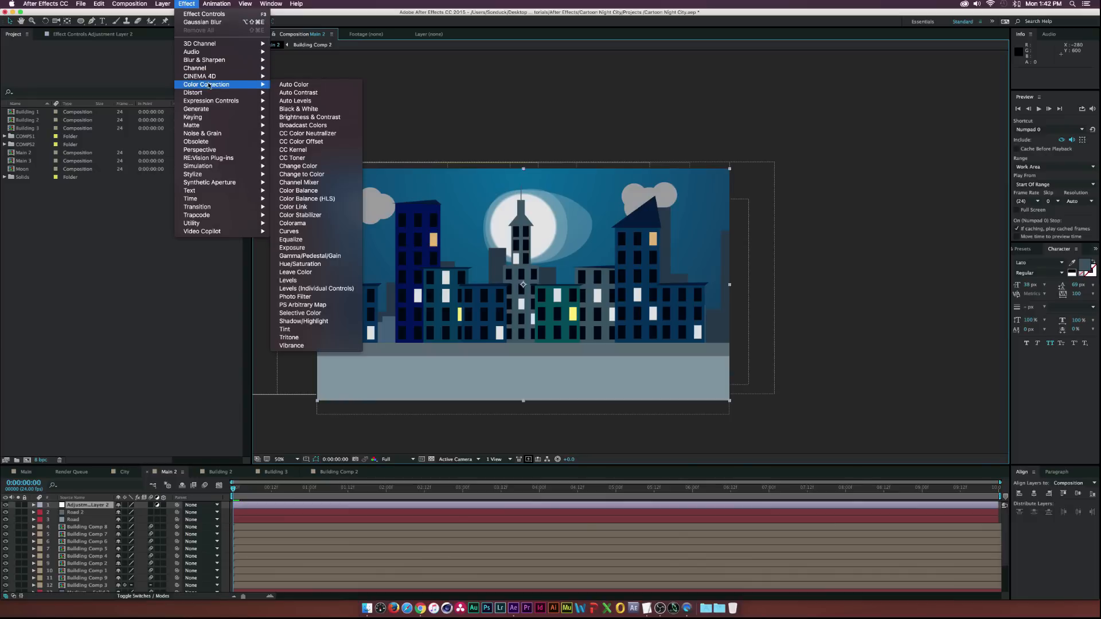
{"action": "left_click", "coordinate": [289, 231]}
{"action": "left_click_drag", "start_coordinate": [76, 139], "coordinate": [78, 141]}
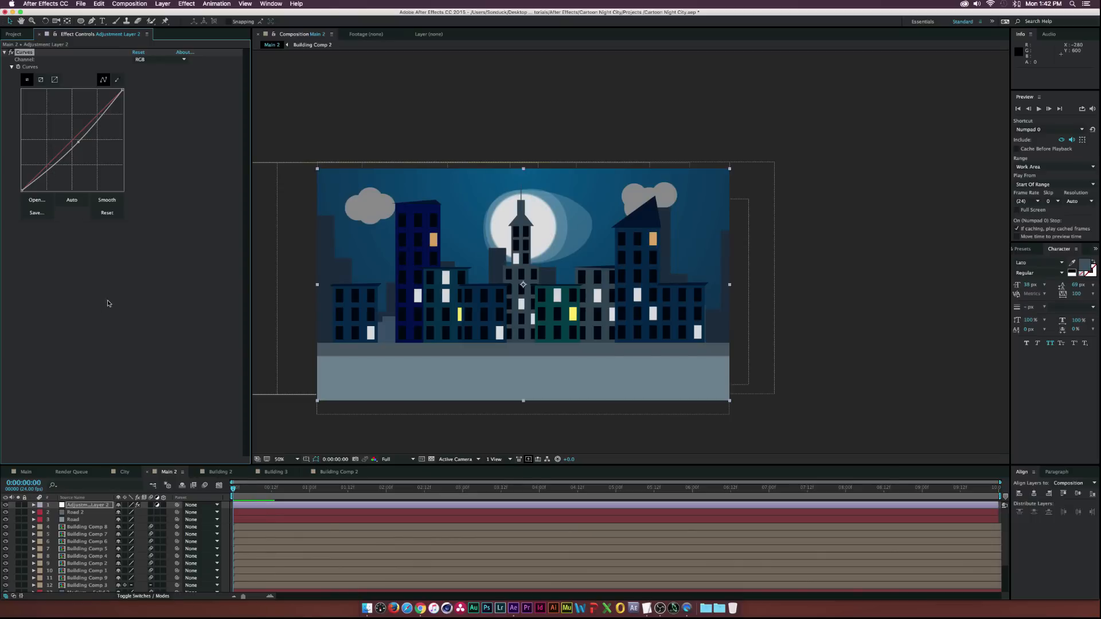
Draw a four-point Pen mask on the adjustment layer, slanting down and right across the road from the leftmost building's base
{"action": "left_click", "coordinate": [92, 21]}
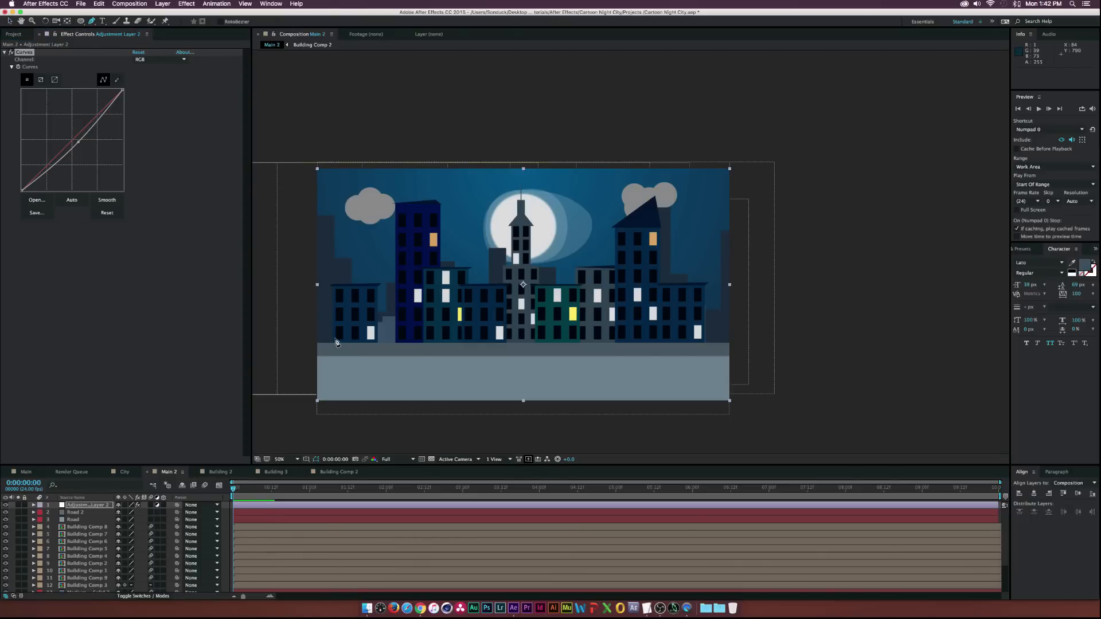
{"action": "scroll", "coordinate": [334, 350], "scroll_direction": "up", "scroll_amount": 1}
{"action": "left_click_drag", "start_coordinate": [334, 351], "coordinate": [627, 237]}
{"action": "left_click_drag", "start_coordinate": [469, 260], "coordinate": [684, 218]}
{"action": "scroll", "coordinate": [516, 298], "scroll_direction": "up", "scroll_amount": 1}
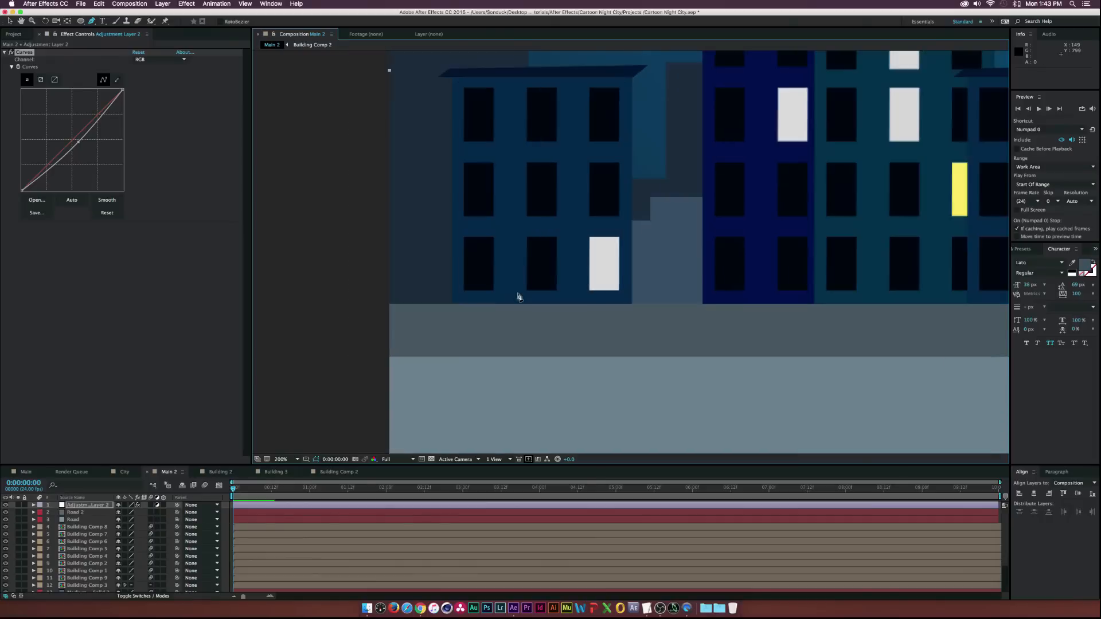
{"action": "left_click", "coordinate": [452, 305]}
{"action": "scroll", "coordinate": [597, 420], "scroll_direction": "down", "scroll_amount": 1}
{"action": "left_click", "coordinate": [617, 410]}
{"action": "left_click", "coordinate": [728, 403]}
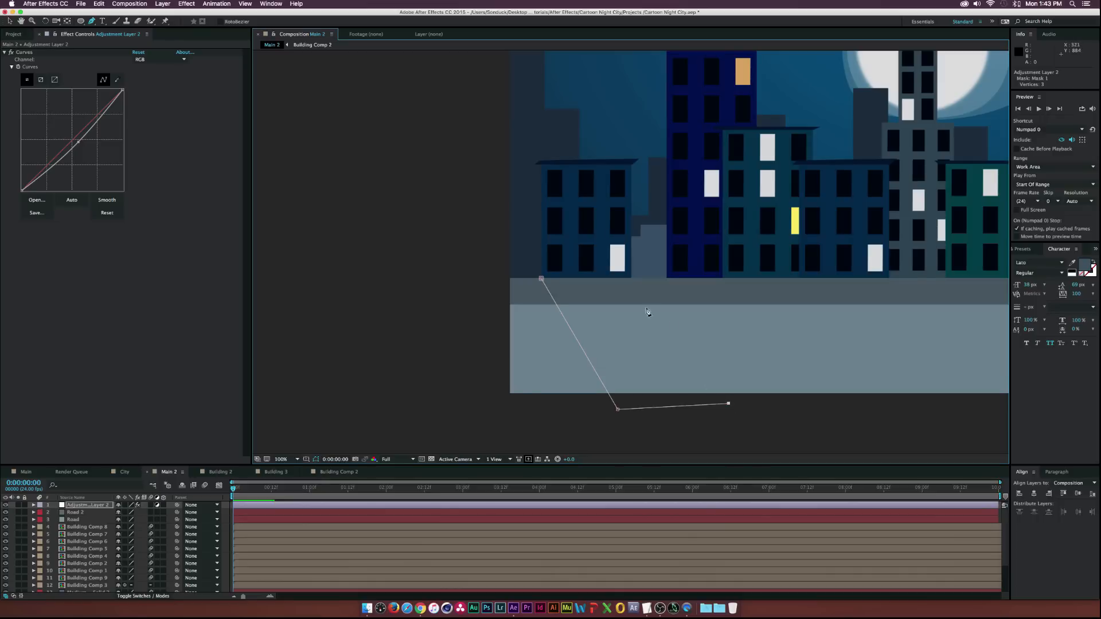
{"action": "left_click", "coordinate": [632, 278]}
{"action": "left_click", "coordinate": [541, 279]}
{"action": "left_click", "coordinate": [9, 21]}
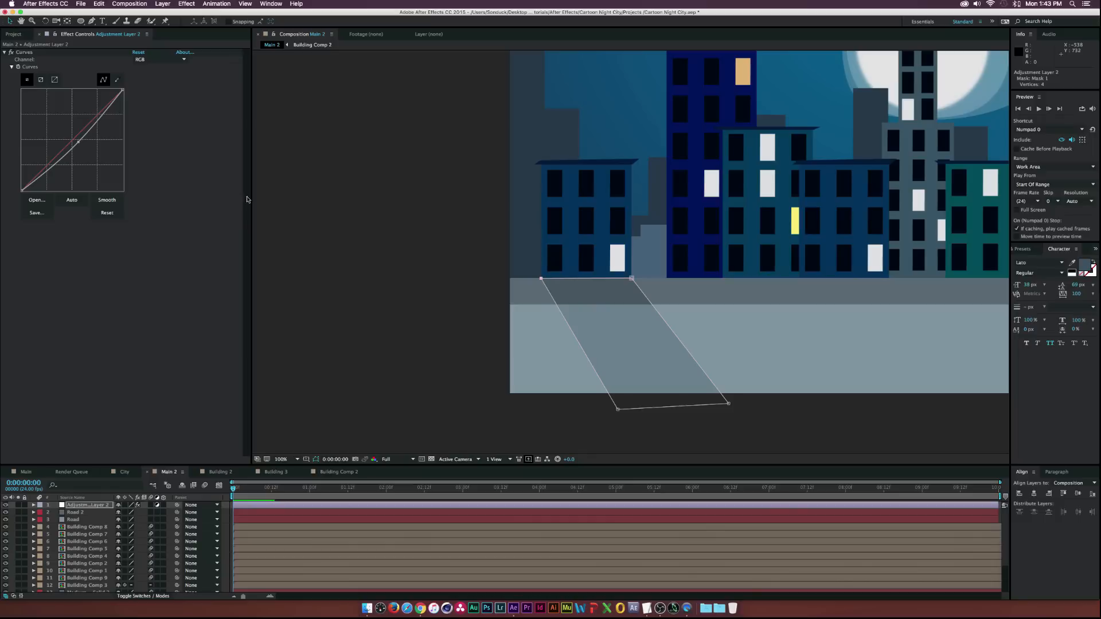
{"action": "left_click", "coordinate": [395, 425]}
{"action": "key", "text": "space"}
{"action": "left_click_drag", "start_coordinate": [802, 286], "coordinate": [626, 298]}
{"action": "key", "text": "g"}
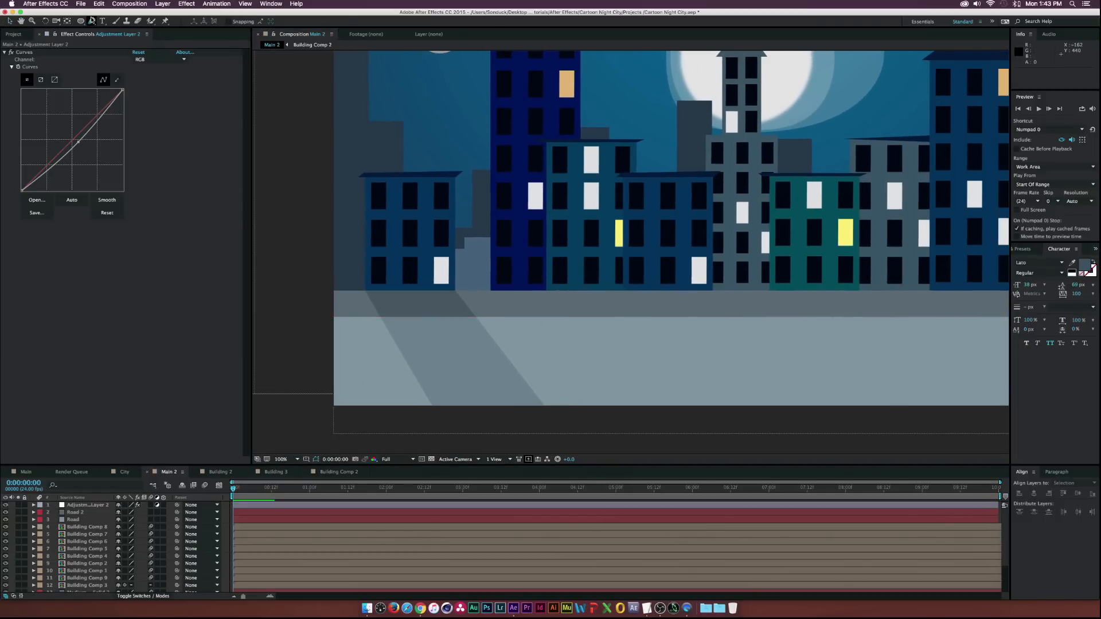
{"action": "scroll", "coordinate": [562, 250], "scroll_direction": "right", "scroll_amount": 3}
{"action": "scroll", "coordinate": [562, 250], "scroll_direction": "up", "scroll_amount": 2}
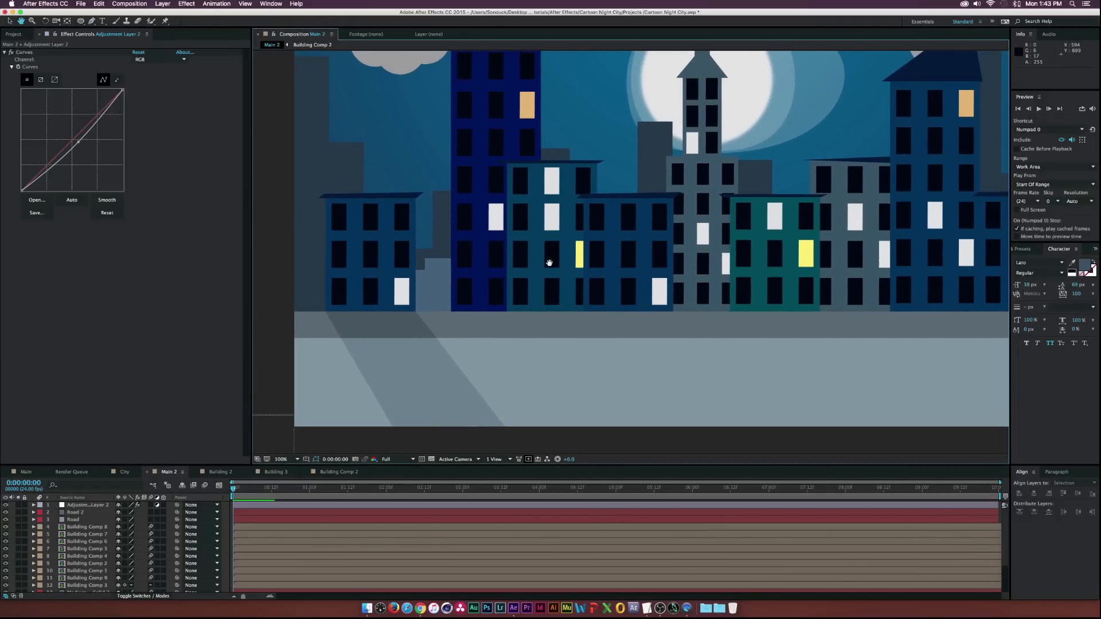
{"action": "left_click", "coordinate": [450, 311]}
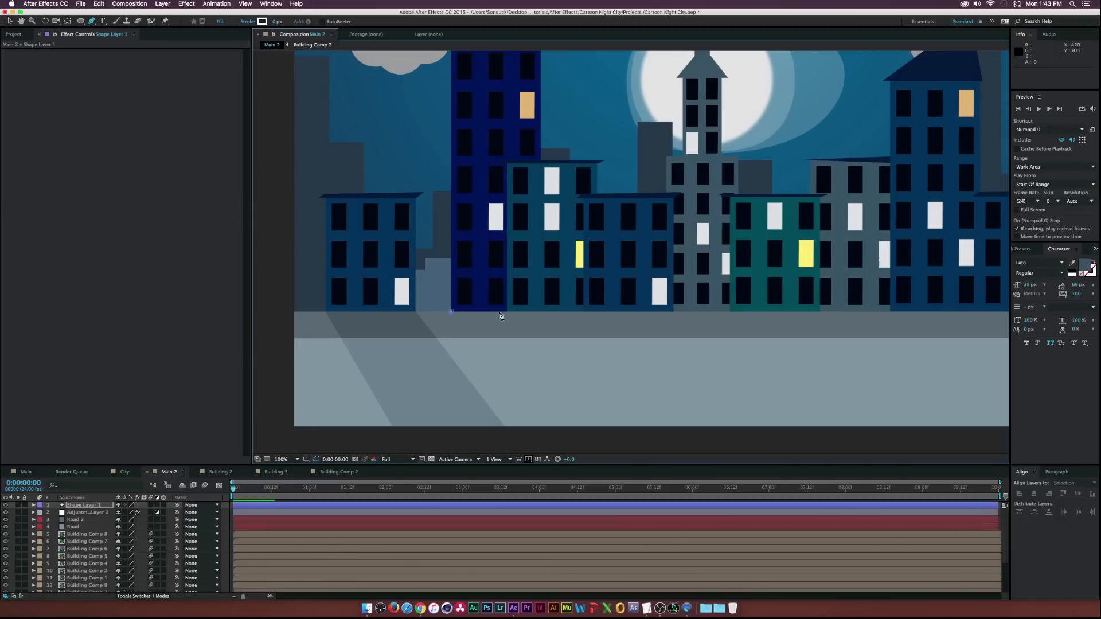
{"action": "left_click", "coordinate": [85, 506]}
{"action": "key", "text": "Delete"}
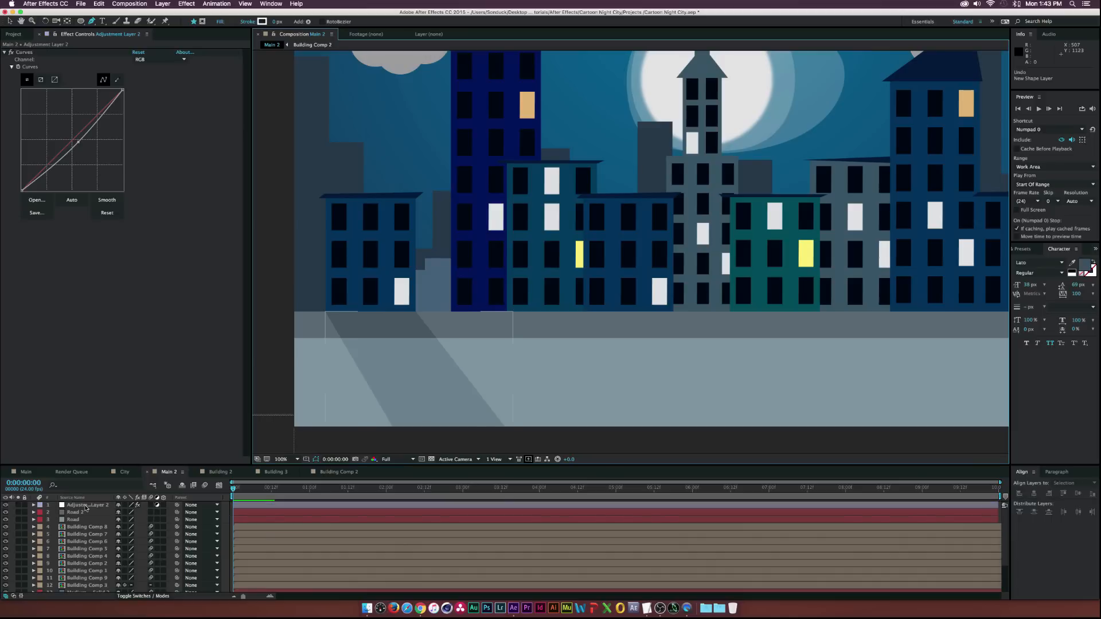
Draw a second slanted shadow mask on Adjustment Layer 2, spanning the bases of the tall navy, teal and adjacent blue buildings
{"action": "left_click", "coordinate": [84, 506]}
{"action": "left_click", "coordinate": [450, 311]}
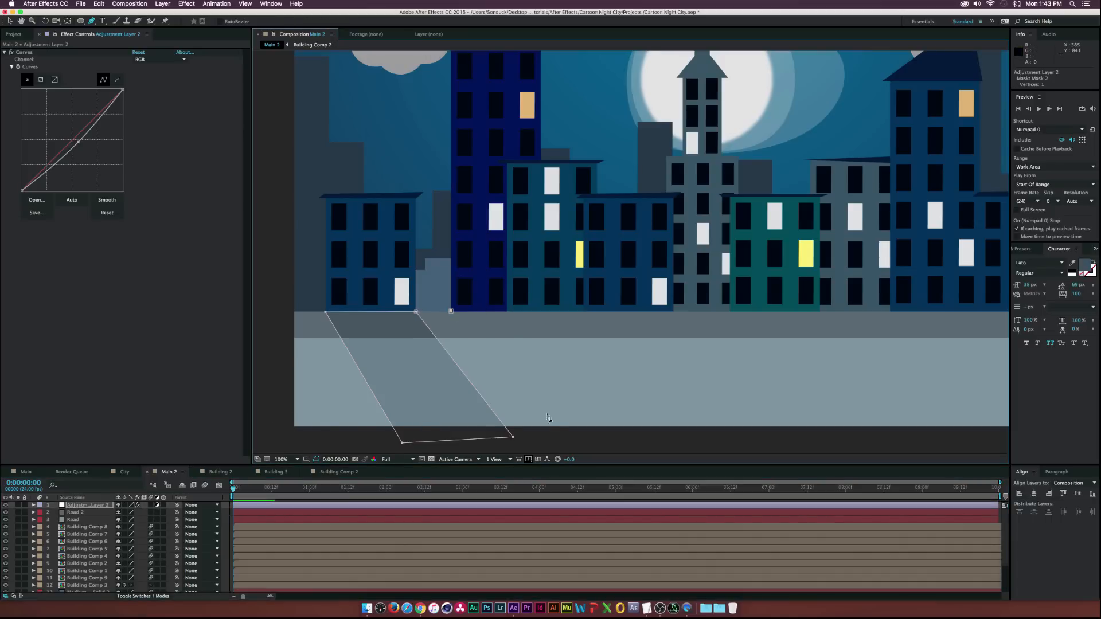
{"action": "left_click", "coordinate": [563, 437]}
{"action": "left_click", "coordinate": [762, 437]}
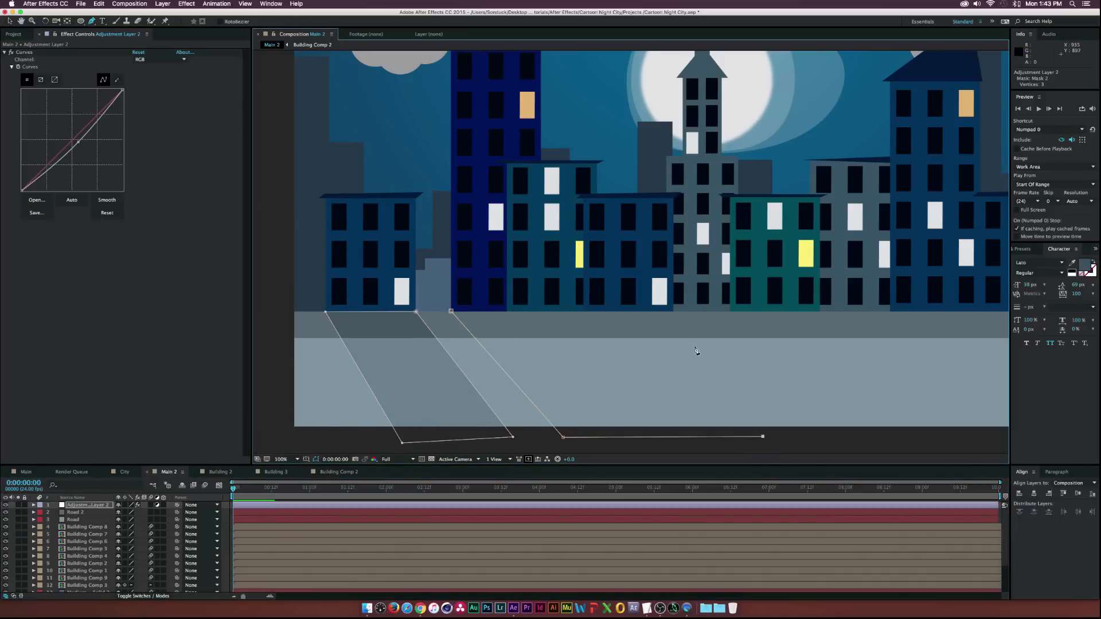
{"action": "left_click", "coordinate": [674, 312]}
{"action": "left_click", "coordinate": [451, 312]}
Draw a third slanted shadow mask across the road from the base of the green building
{"action": "key", "text": "space"}
{"action": "left_click_drag", "start_coordinate": [803, 290], "coordinate": [590, 281]}
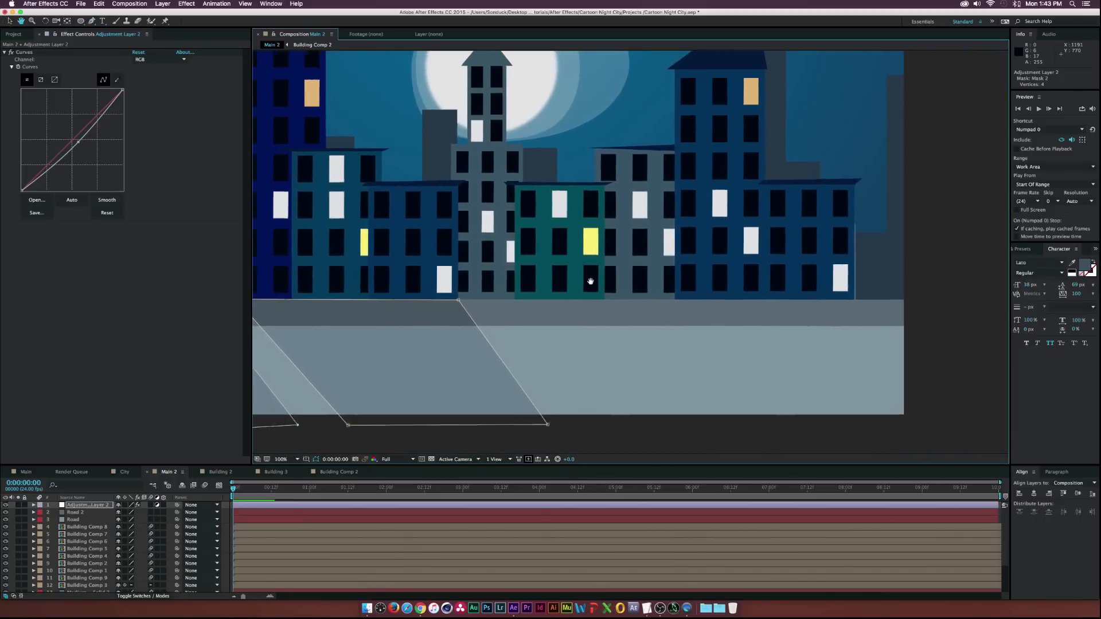
{"action": "left_click", "coordinate": [515, 300]}
{"action": "left_click", "coordinate": [622, 437]}
{"action": "left_click", "coordinate": [730, 430]}
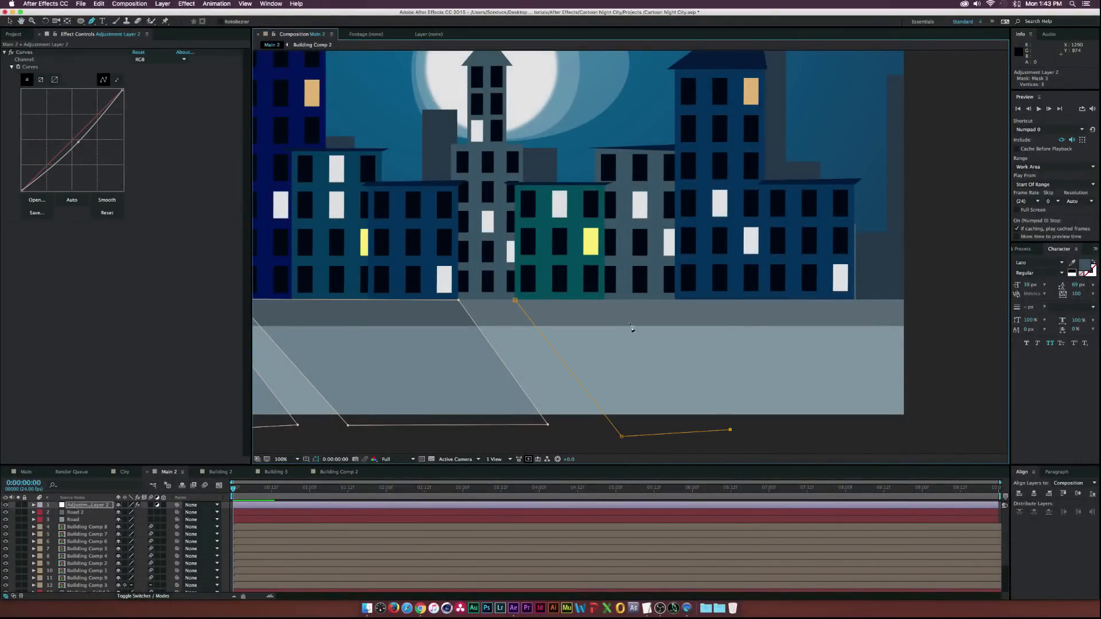
{"action": "left_click", "coordinate": [604, 300]}
{"action": "left_click", "coordinate": [515, 300]}
Draw a fourth shadow mask from the base of the rightmost blue buildings, extending past the frame's lower right corner
{"action": "left_click", "coordinate": [675, 300]}
{"action": "left_click", "coordinate": [853, 299]}
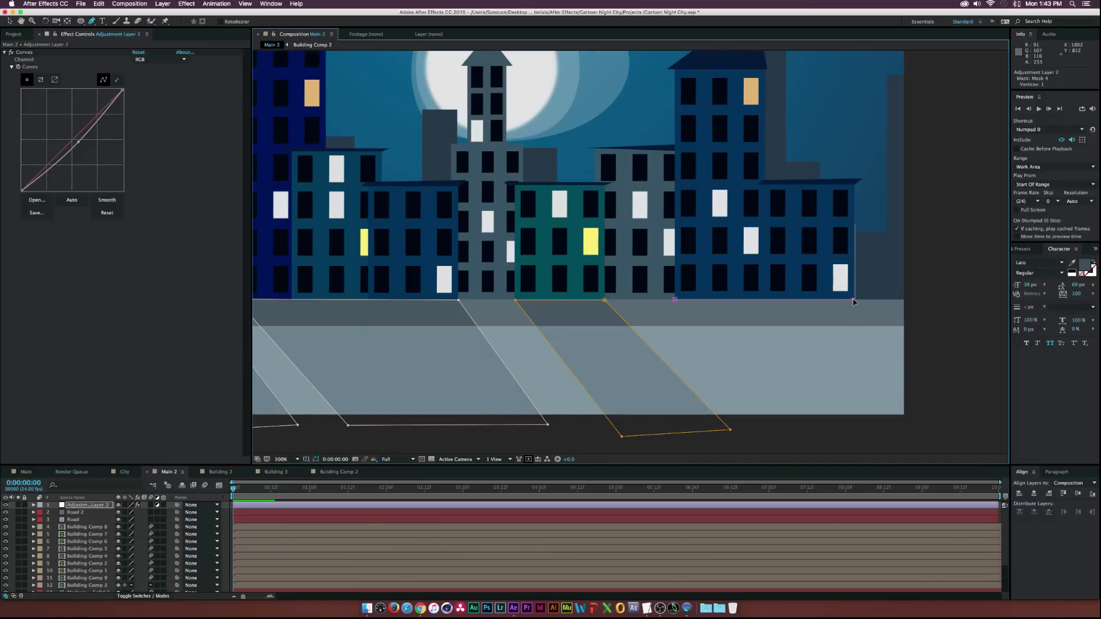
{"action": "key", "text": "super+z"}
{"action": "left_click", "coordinate": [982, 377]}
{"action": "key", "text": "super+z"}
{"action": "key", "text": "comma"}
{"action": "key", "text": "comma"}
{"action": "left_click", "coordinate": [910, 386]}
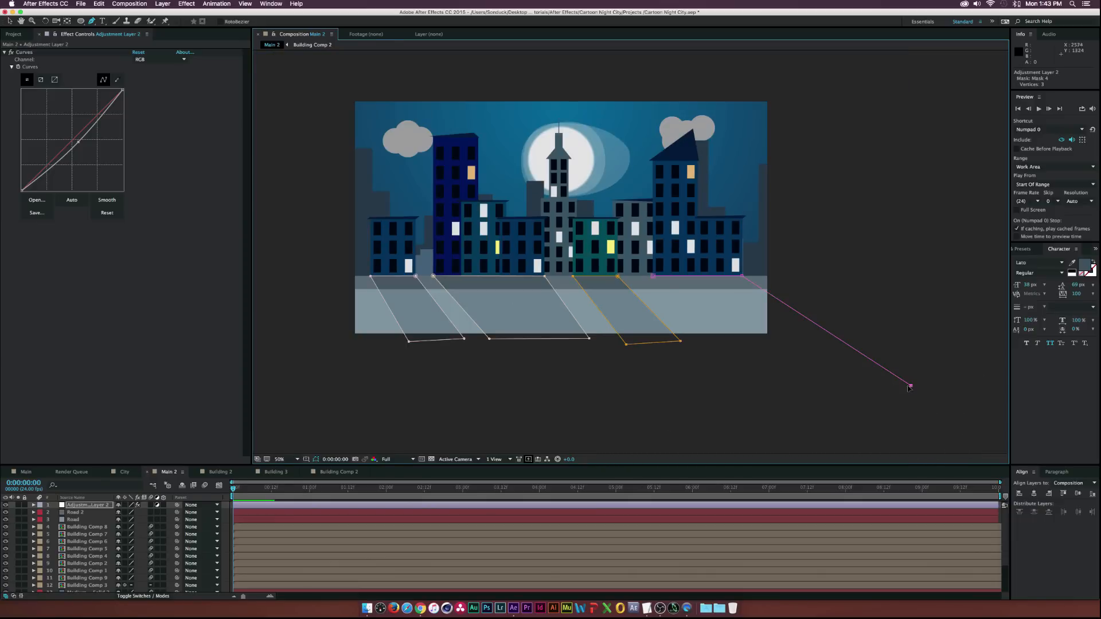
{"action": "left_click", "coordinate": [733, 370]}
{"action": "left_click", "coordinate": [653, 277]}
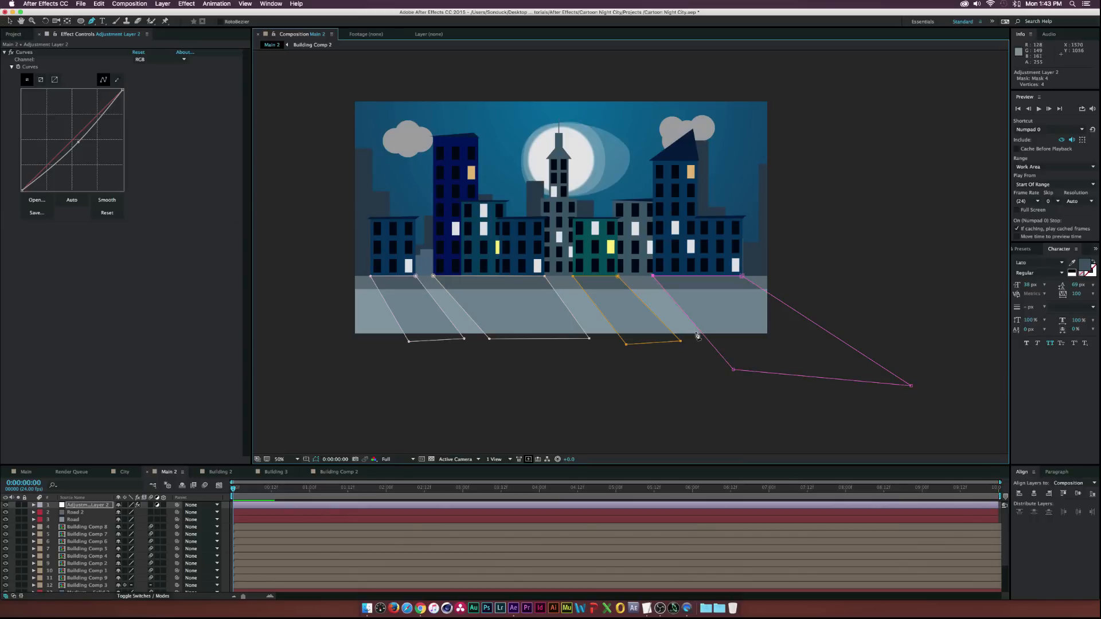
{"action": "key", "text": "v"}
{"action": "left_click", "coordinate": [553, 413]}
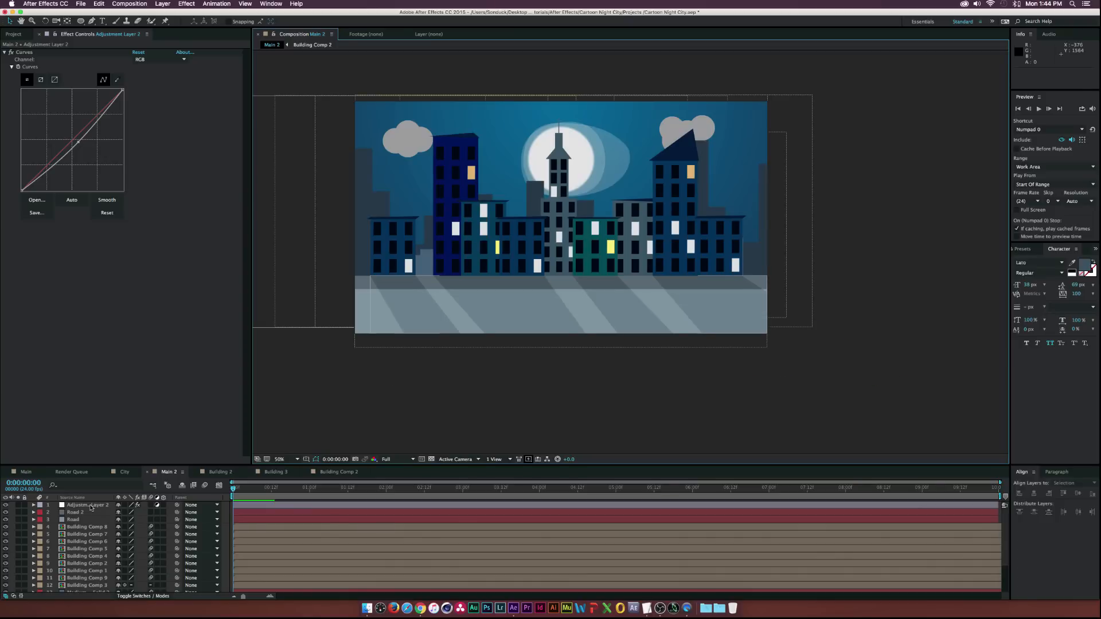
Shift the bottom points of the first shadow mask and the second mask's lower-left point slightly left
{"action": "left_click", "coordinate": [466, 318]}
{"action": "left_click_drag", "start_coordinate": [464, 339], "coordinate": [401, 343]}
{"action": "left_click_drag", "start_coordinate": [487, 341], "coordinate": [483, 339]}
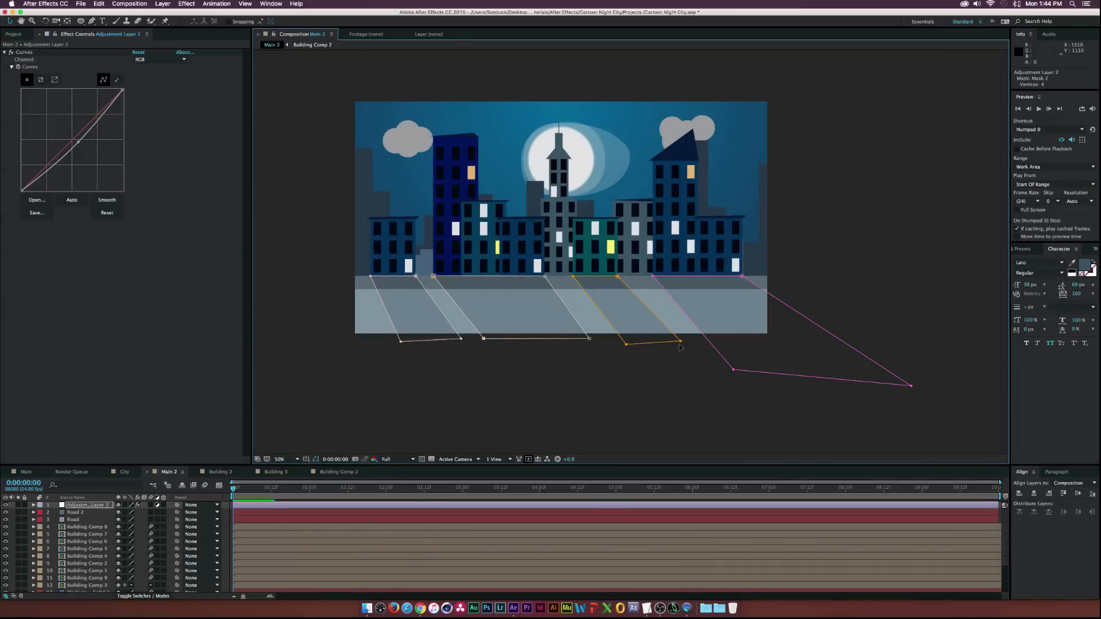
{"action": "left_click", "coordinate": [672, 398]}
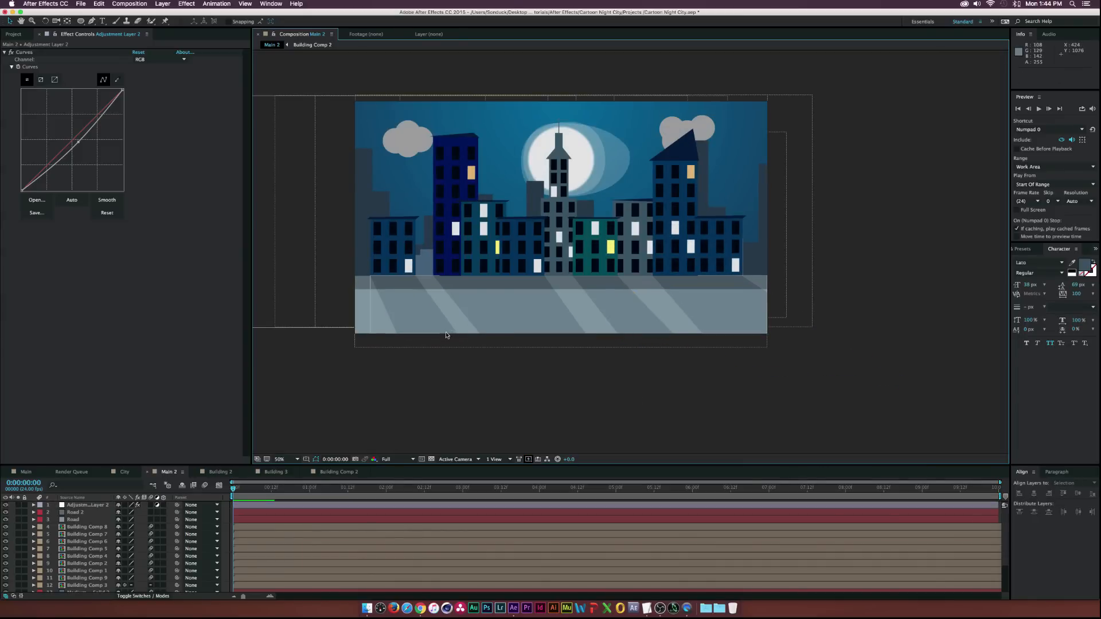
Rename the adjustment layer holding the shadow masks as Road Shadows
{"action": "key", "text": "space"}
{"action": "key", "text": "space"}
{"action": "left_click_drag", "start_coordinate": [593, 194], "coordinate": [595, 236]}
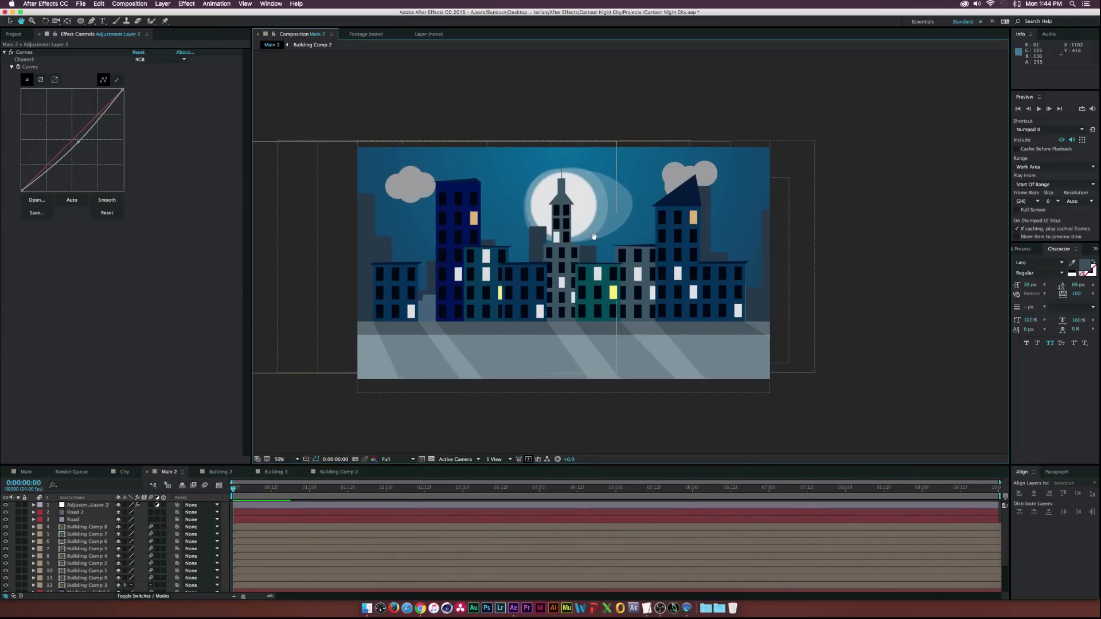
{"action": "left_click", "coordinate": [85, 505]}
{"action": "key", "text": "Return"}
{"action": "type", "text": "Road Shadows"}
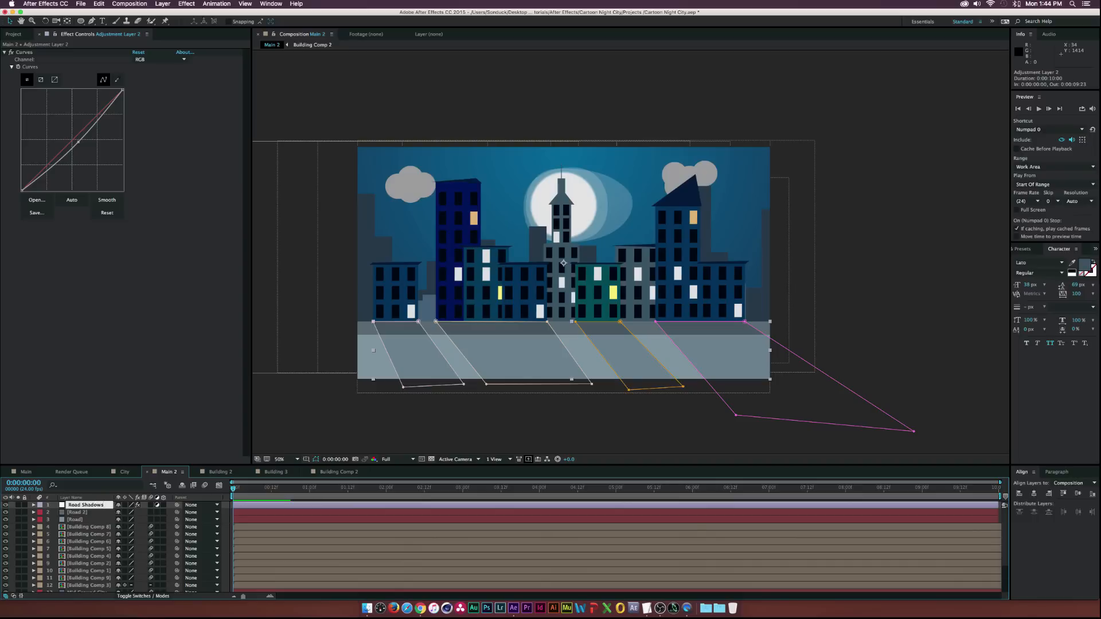
{"action": "key", "text": "Return"}
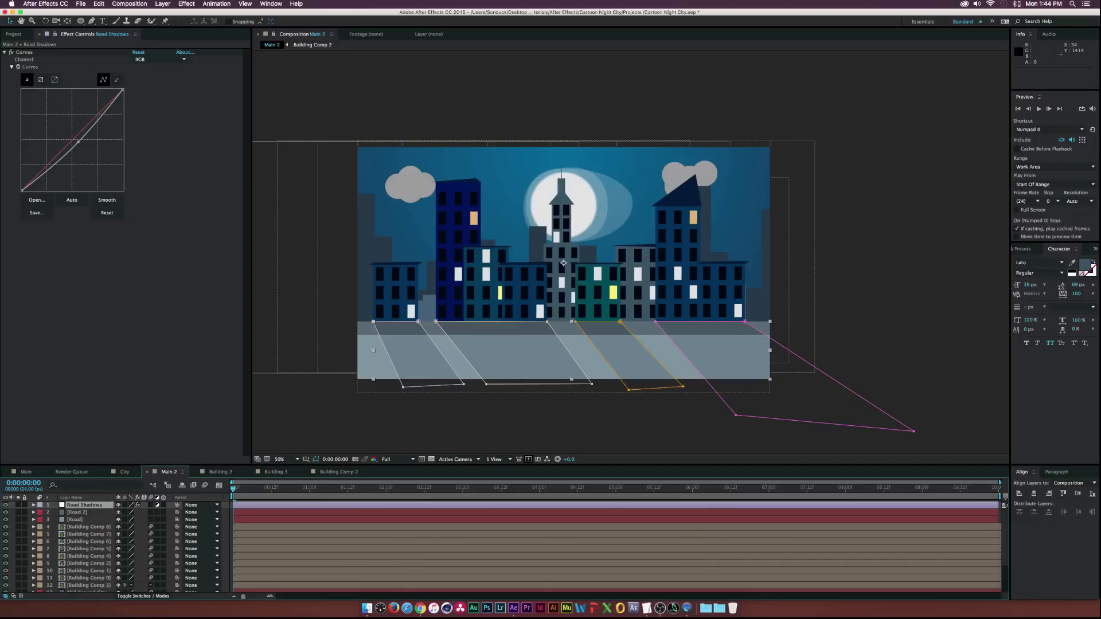
Create another adjustment layer above Road Shadows and name it Building Shadows
{"action": "key", "text": "super+alt+y"}
{"action": "key", "text": "Return"}
{"action": "type", "text": "Building Shadows"}
{"action": "key", "text": "Return"}
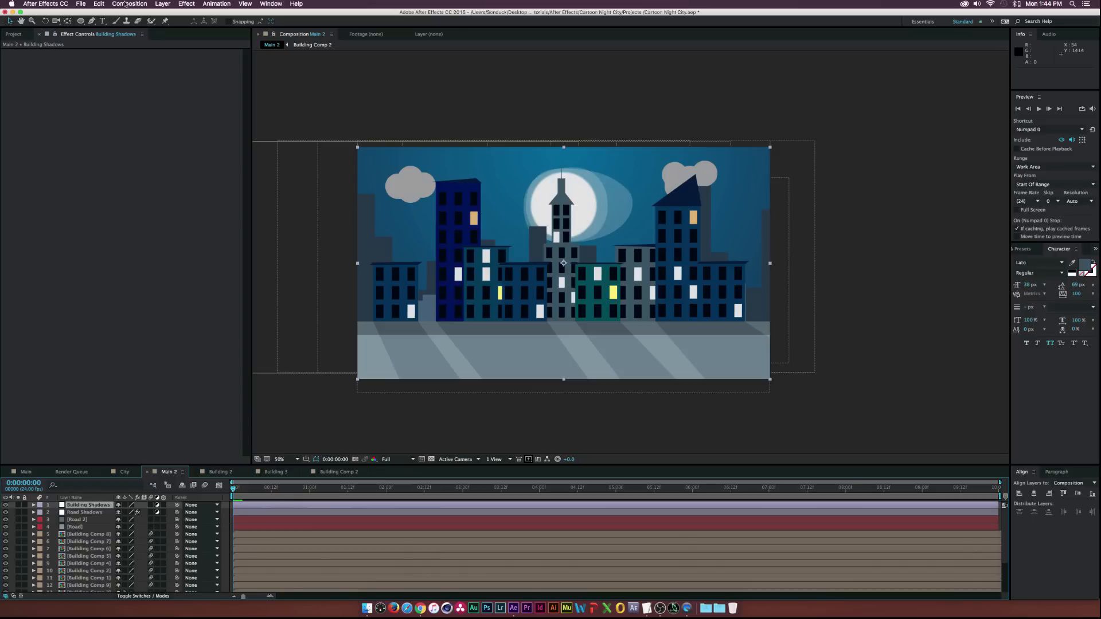
Apply the Curves effect to the Building Shadows layer and bend the RGB curve slightly downward to darken it
{"action": "left_click", "coordinate": [187, 3]}
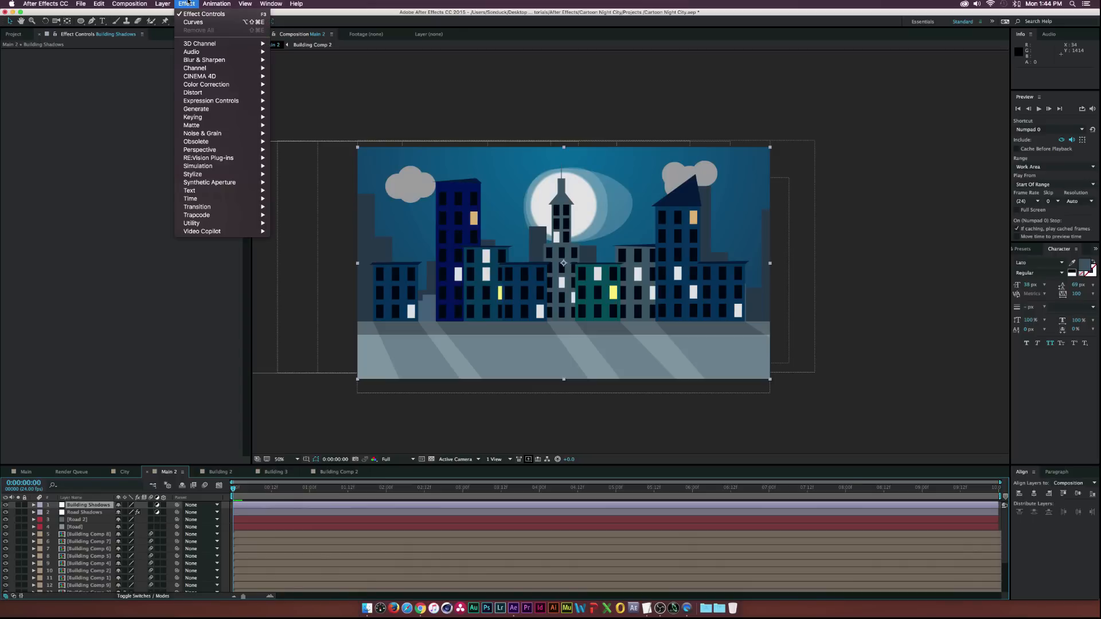
{"action": "mouse_move", "coordinate": [206, 84]}
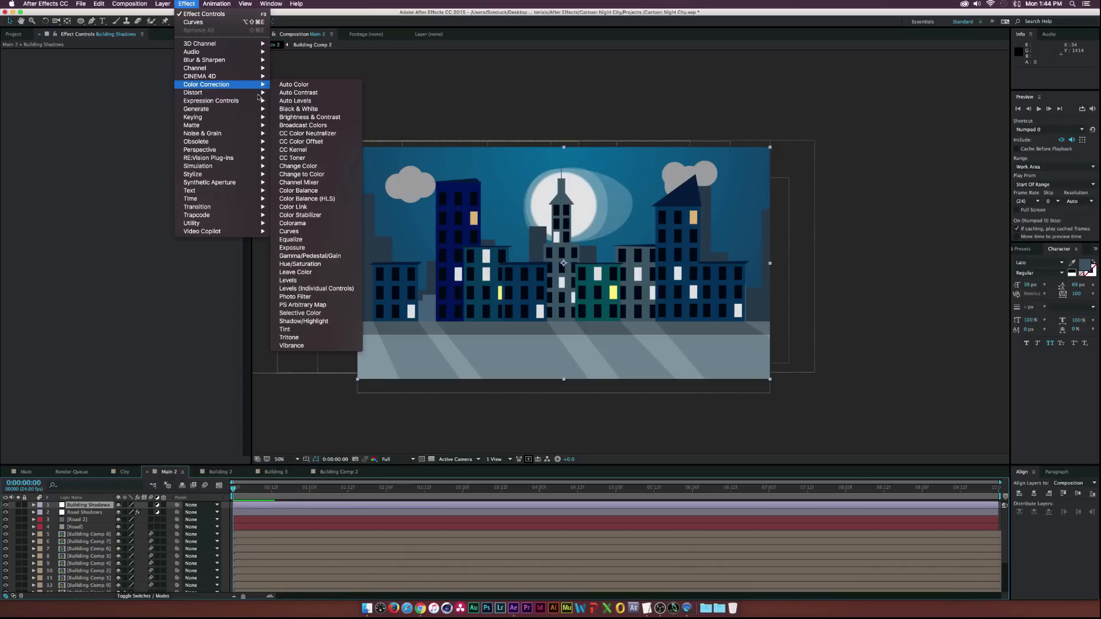
{"action": "left_click", "coordinate": [288, 232]}
{"action": "left_click_drag", "start_coordinate": [71, 140], "coordinate": [72, 143]}
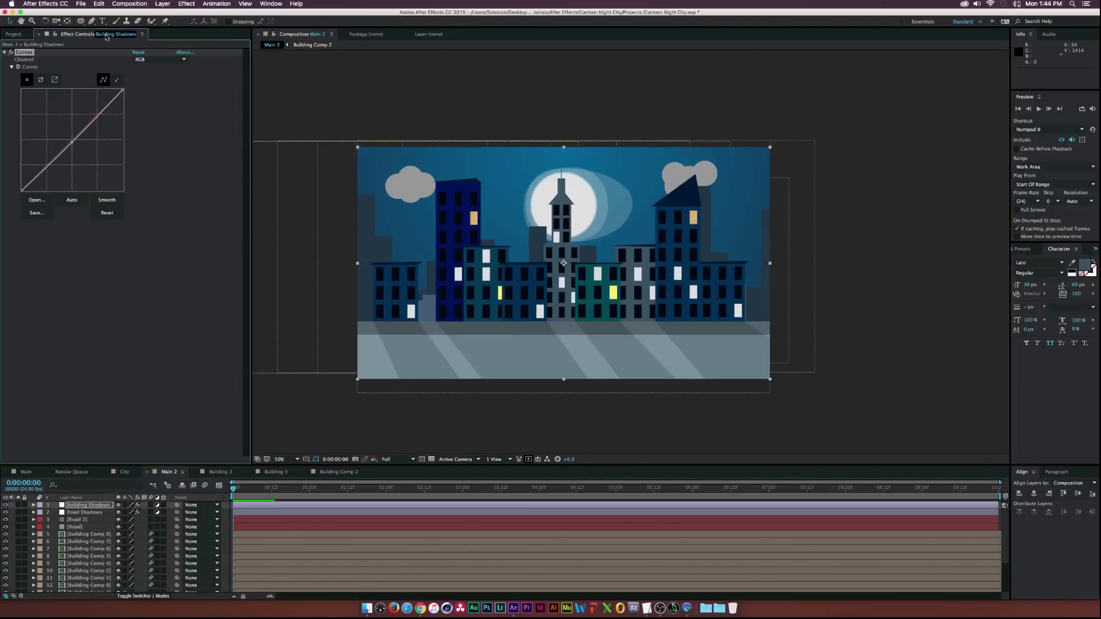
Draw a box-shaped shadow mask on the tall right blue building, level with the adjoining roofline, and lower the curve a little more
{"action": "left_click", "coordinate": [91, 22]}
{"action": "scroll", "coordinate": [596, 271], "scroll_direction": "up", "scroll_amount": 1}
{"action": "left_click_drag", "start_coordinate": [589, 277], "coordinate": [457, 270]}
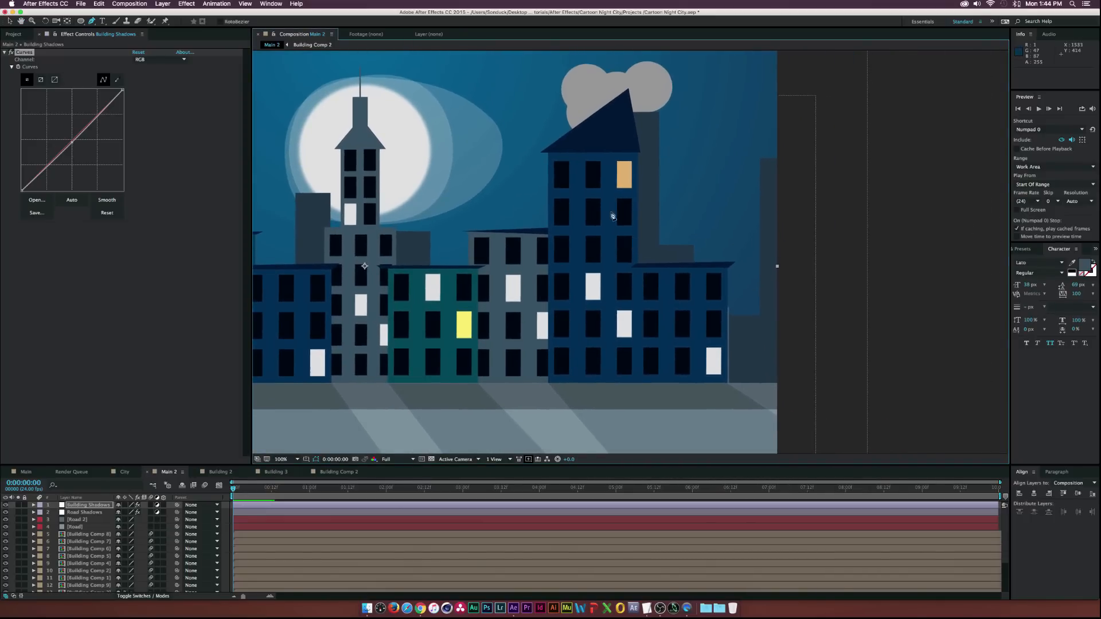
{"action": "scroll", "coordinate": [603, 238], "scroll_direction": "up", "scroll_amount": 1}
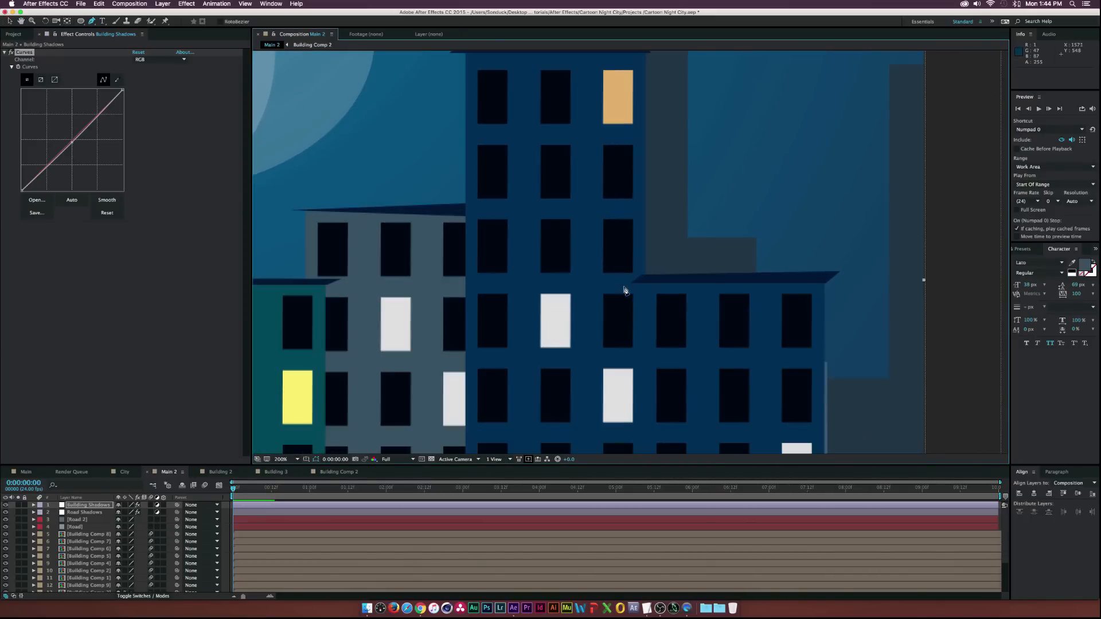
{"action": "left_click", "coordinate": [633, 285]}
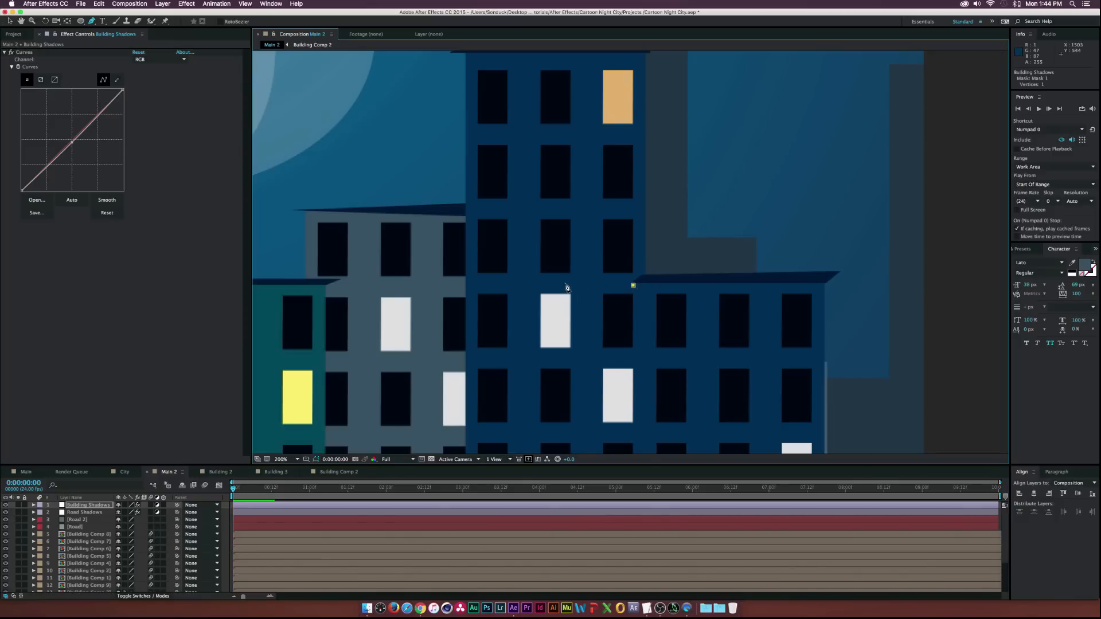
{"action": "left_click", "coordinate": [545, 286]}
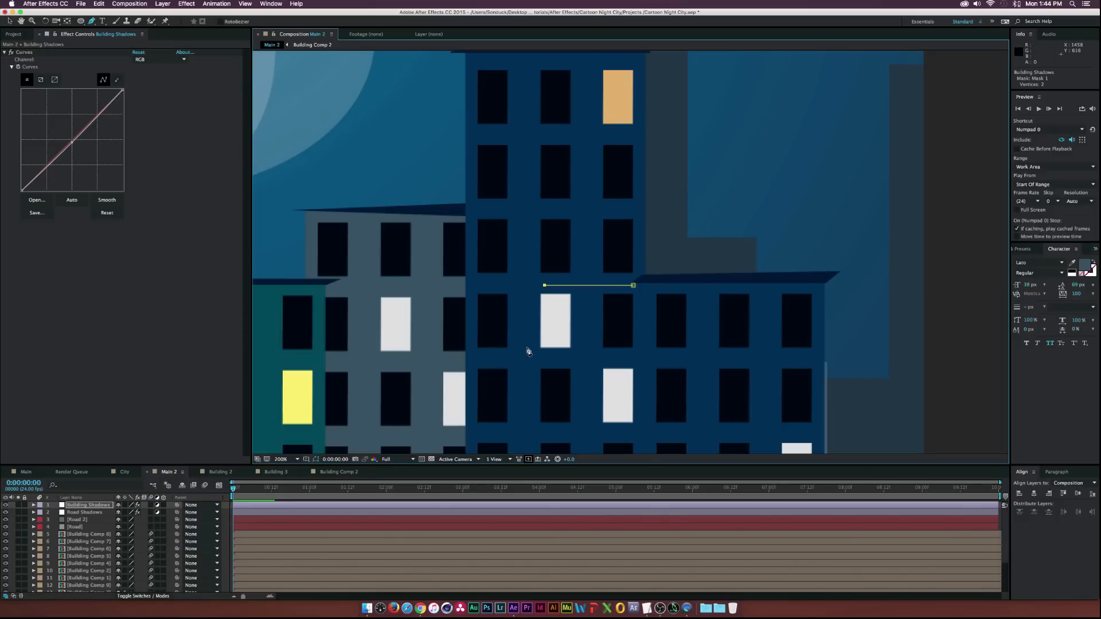
{"action": "left_click", "coordinate": [530, 285]}
{"action": "left_click", "coordinate": [529, 308]}
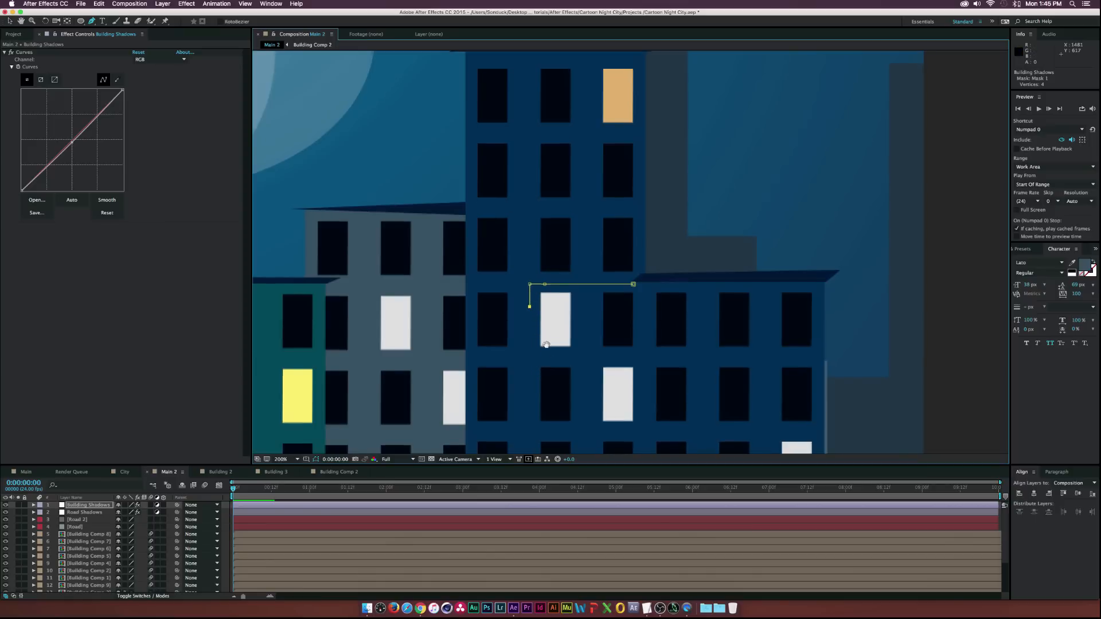
{"action": "left_click_drag", "start_coordinate": [546, 346], "coordinate": [530, 234]}
{"action": "left_click", "coordinate": [514, 319]}
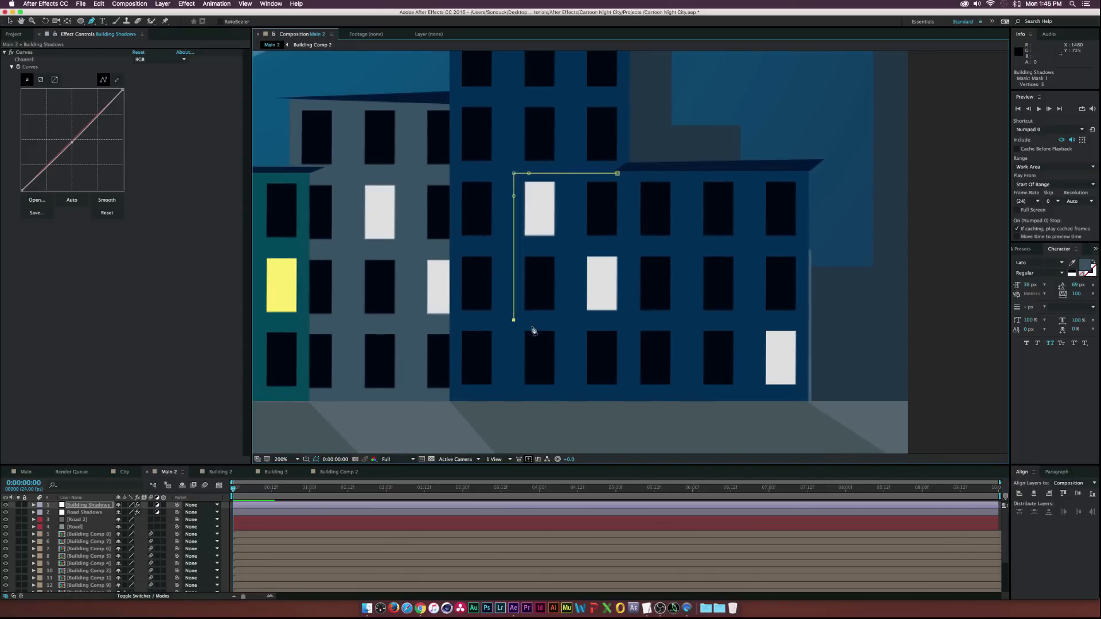
{"action": "left_click", "coordinate": [619, 320]}
{"action": "left_click", "coordinate": [617, 173]}
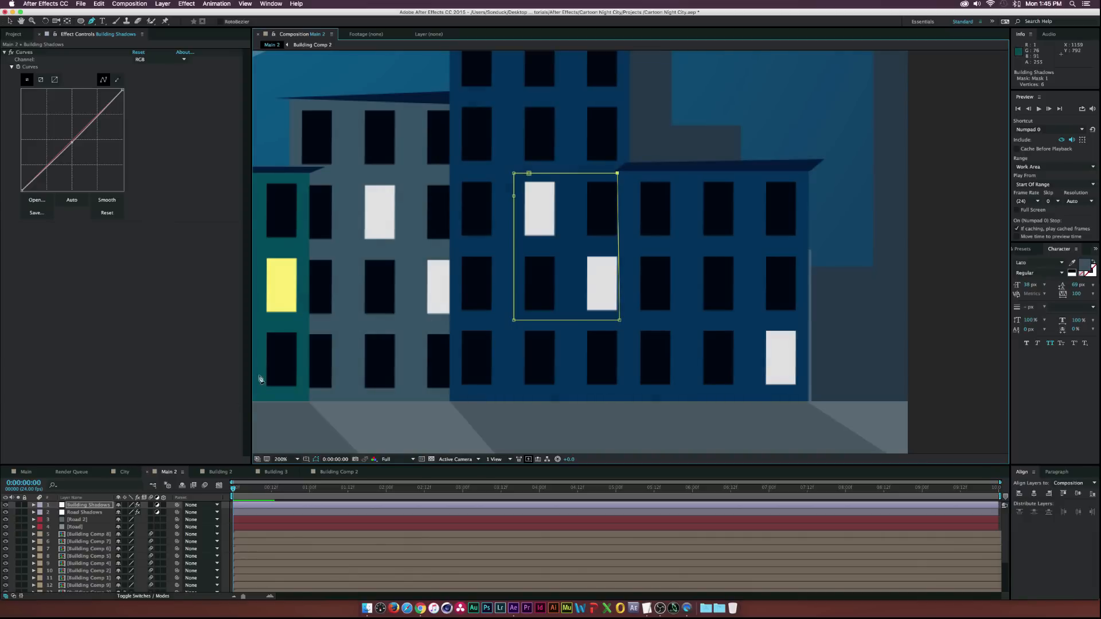
{"action": "left_click_drag", "start_coordinate": [72, 143], "coordinate": [74, 147]}
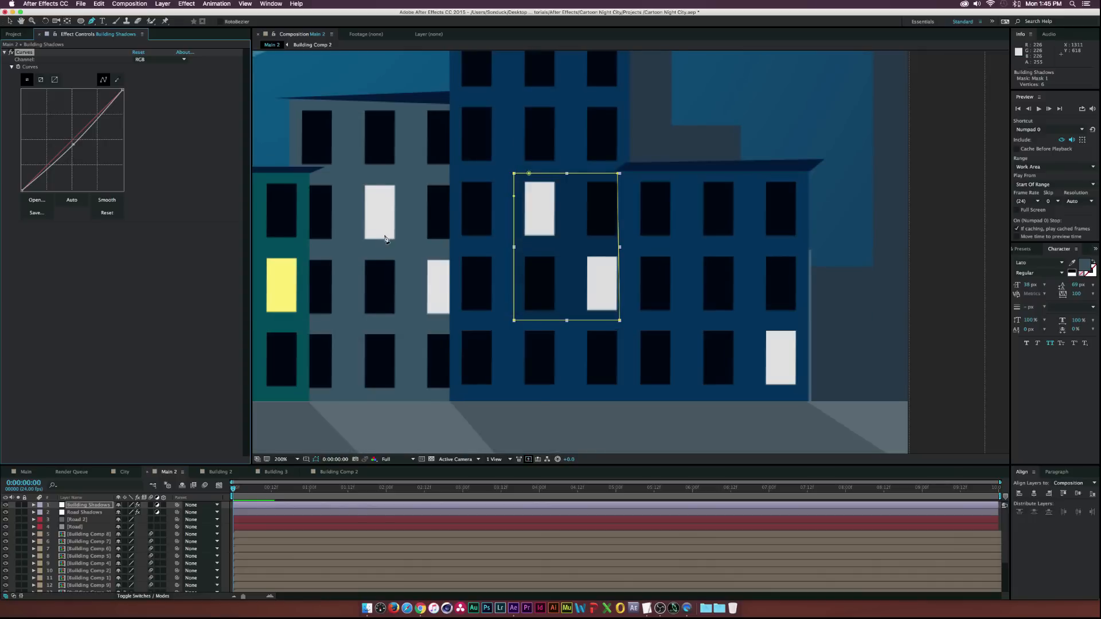
Draw a second mask as a thin shadow strip directly under the roof of the low rightmost blue building
{"action": "scroll", "coordinate": [385, 240], "scroll_direction": "down", "scroll_amount": 1}
{"action": "left_click_drag", "start_coordinate": [484, 221], "coordinate": [424, 241]}
{"action": "key", "text": "g"}
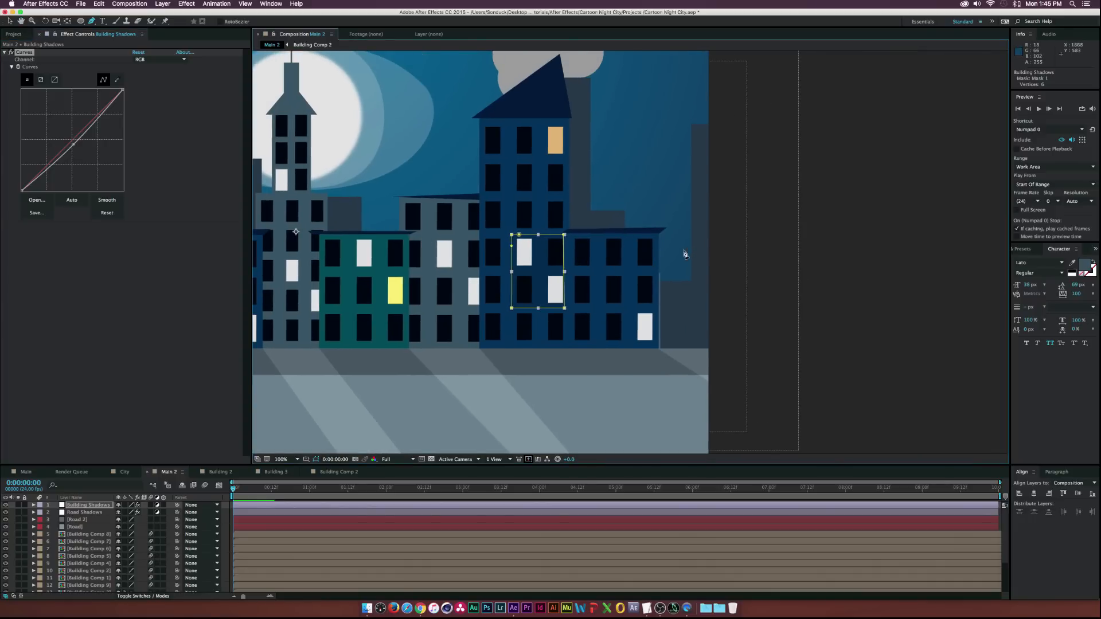
{"action": "left_click", "coordinate": [659, 234]}
{"action": "left_click", "coordinate": [564, 235]}
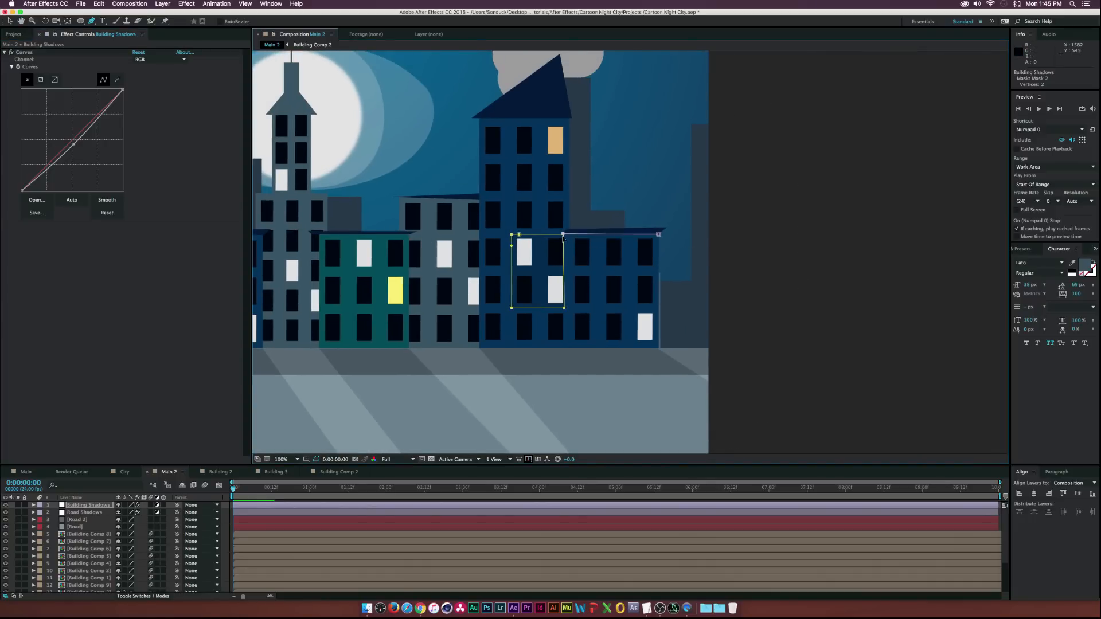
{"action": "key", "text": "super+z"}
{"action": "scroll", "coordinate": [572, 246], "scroll_direction": "up", "scroll_amount": 2}
{"action": "left_click", "coordinate": [556, 245]}
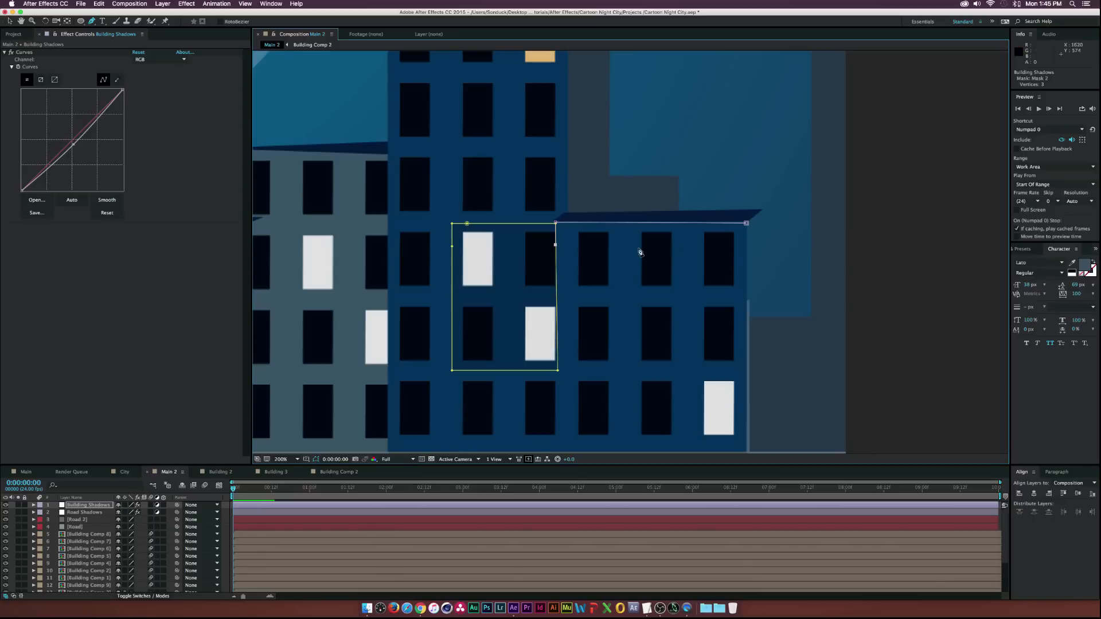
{"action": "left_click", "coordinate": [745, 245]}
{"action": "left_click", "coordinate": [747, 224]}
Draw a shadow strip mask across the tall right blue building, directly beneath its slanted roof
{"action": "left_click_drag", "start_coordinate": [507, 134], "coordinate": [506, 136]}
{"action": "scroll", "coordinate": [506, 136], "scroll_direction": "up", "scroll_amount": 5}
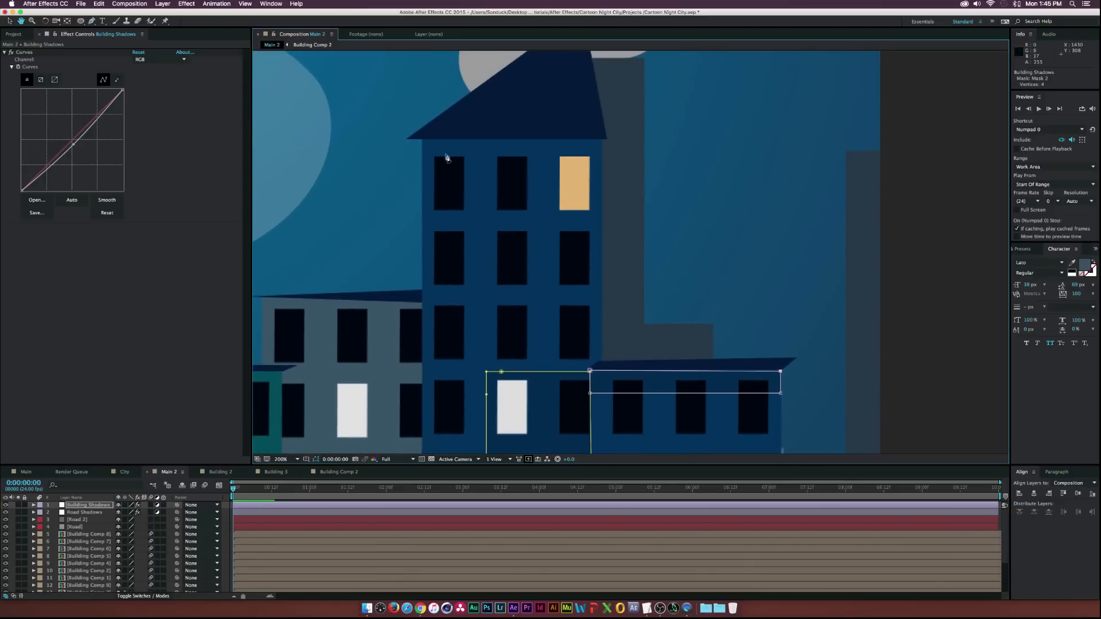
{"action": "left_click", "coordinate": [423, 139]}
{"action": "left_click", "coordinate": [602, 139]}
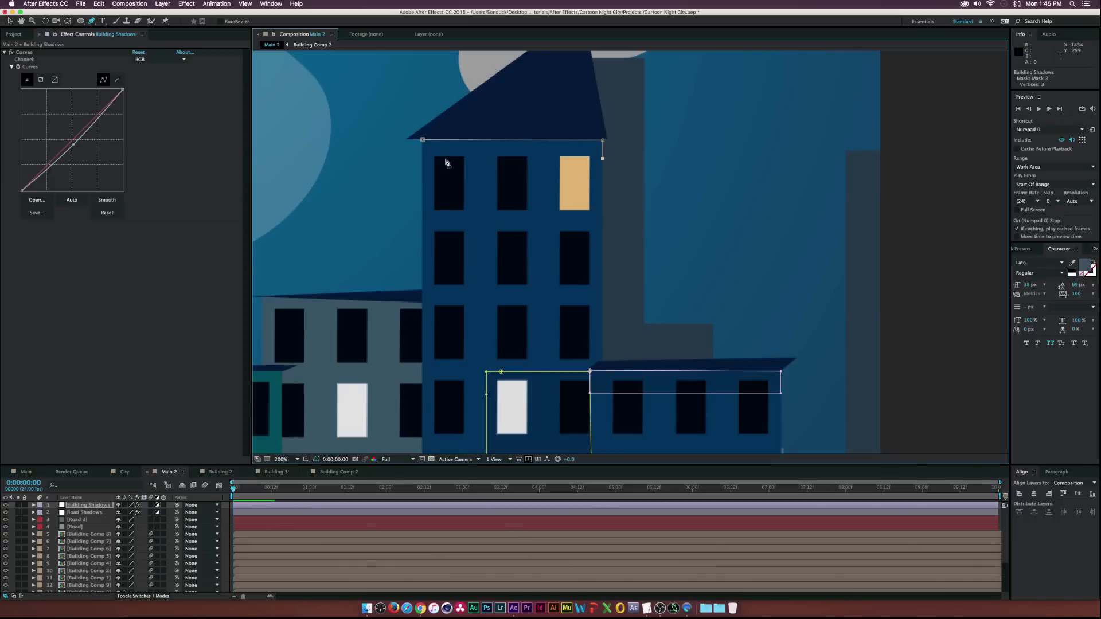
{"action": "left_click", "coordinate": [423, 159]}
{"action": "left_click", "coordinate": [423, 141]}
Draw a shadow strip mask following the sloped roofline of the grey building beside the tall right blue one
{"action": "left_click_drag", "start_coordinate": [395, 199], "coordinate": [618, 140]}
{"action": "left_click", "coordinate": [493, 241]}
{"action": "left_click", "coordinate": [653, 244]}
{"action": "left_click", "coordinate": [652, 276]}
{"action": "left_click", "coordinate": [494, 277]}
{"action": "left_click", "coordinate": [493, 240]}
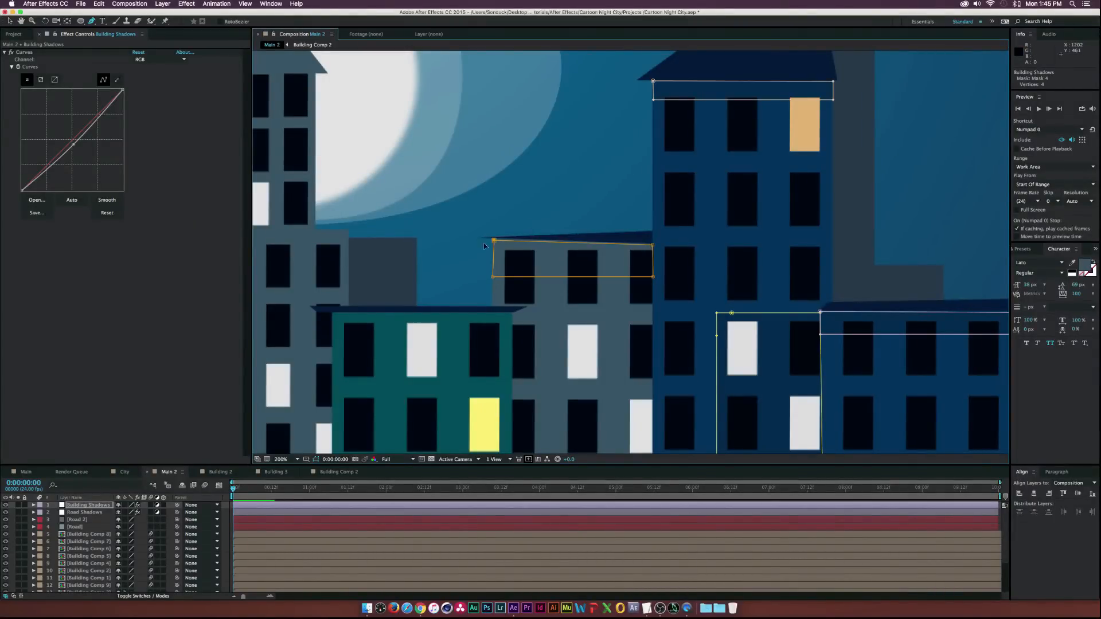
Mask the grey building between the teal and tall blue ones from the teal roofline down to the road, and deselect the layer
{"action": "left_click_drag", "start_coordinate": [445, 275], "coordinate": [441, 140]}
{"action": "key", "text": "g"}
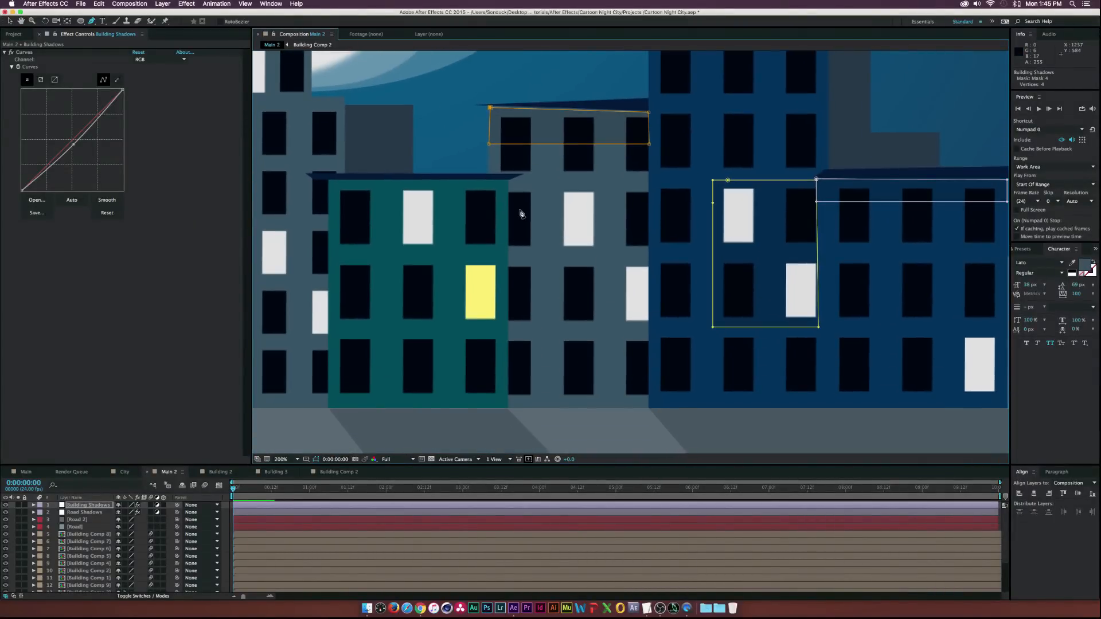
{"action": "left_click", "coordinate": [510, 181]}
{"action": "left_click", "coordinate": [649, 182]}
{"action": "left_click", "coordinate": [650, 410]}
{"action": "left_click", "coordinate": [509, 407]}
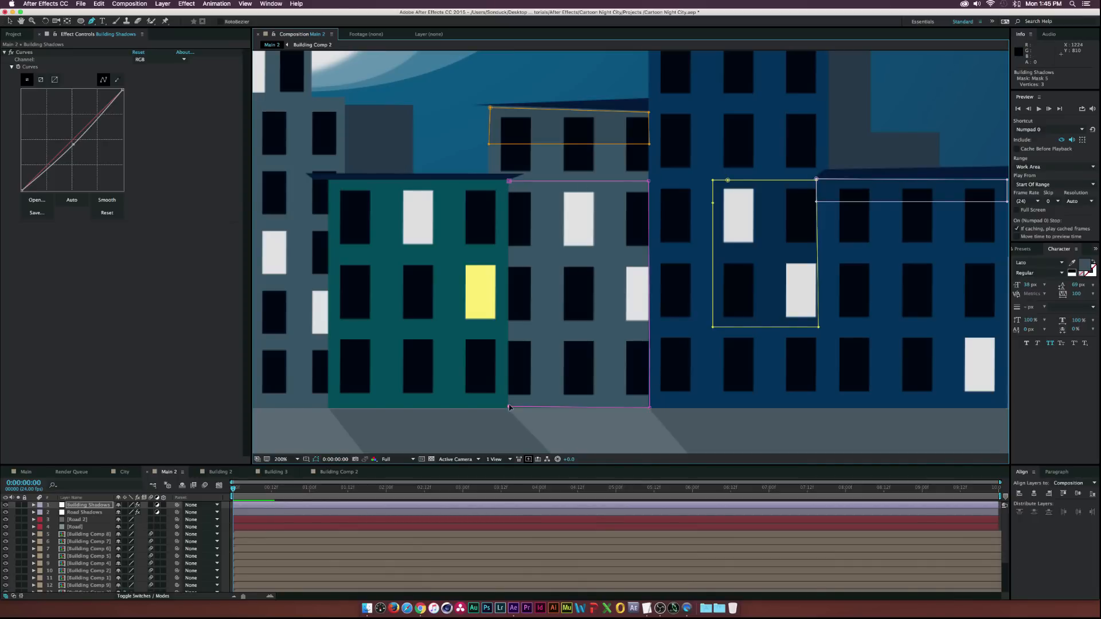
{"action": "left_click", "coordinate": [510, 182]}
{"action": "key", "text": "v"}
{"action": "scroll", "coordinate": [566, 268], "scroll_direction": "down", "scroll_amount": 5}
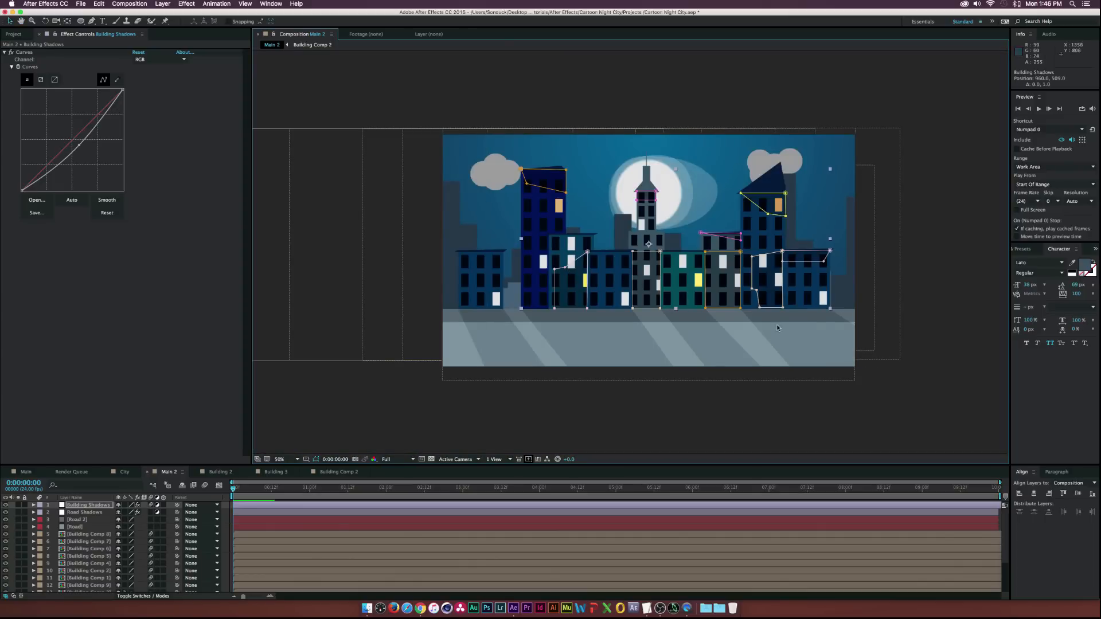
{"action": "left_click", "coordinate": [826, 433]}
Keyframe the Moon layer's vertical position at 655 at the start and 515 at 5 seconds so it rises
{"action": "scroll", "coordinate": [710, 319], "scroll_direction": "up", "scroll_amount": 4}
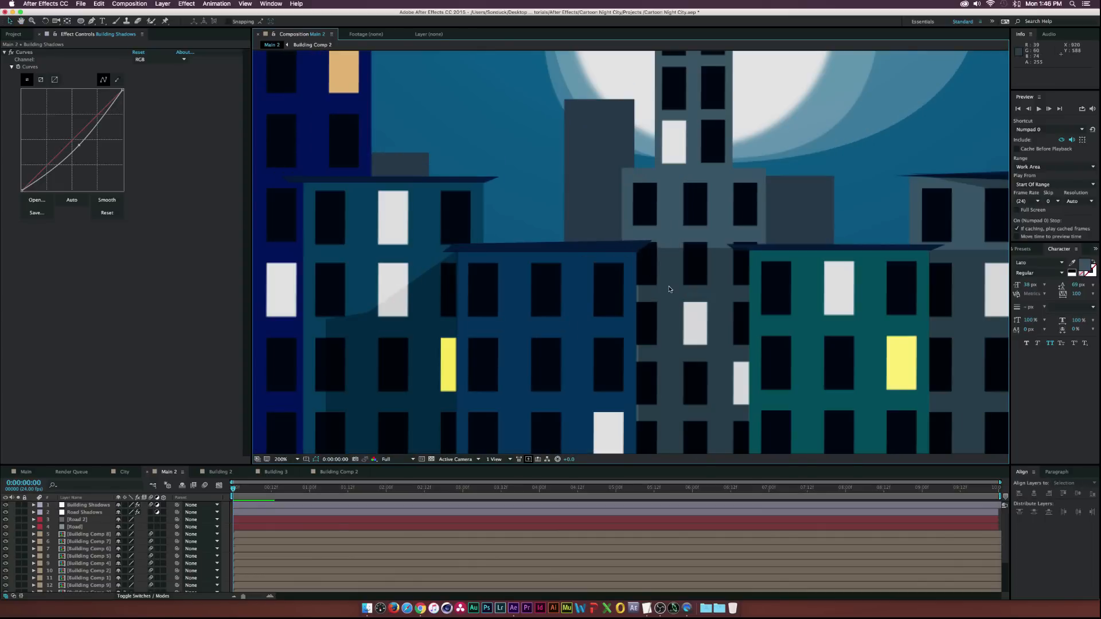
{"action": "scroll", "coordinate": [670, 288], "scroll_direction": "down", "scroll_amount": 2}
{"action": "scroll", "coordinate": [669, 288], "scroll_direction": "down", "scroll_amount": 1}
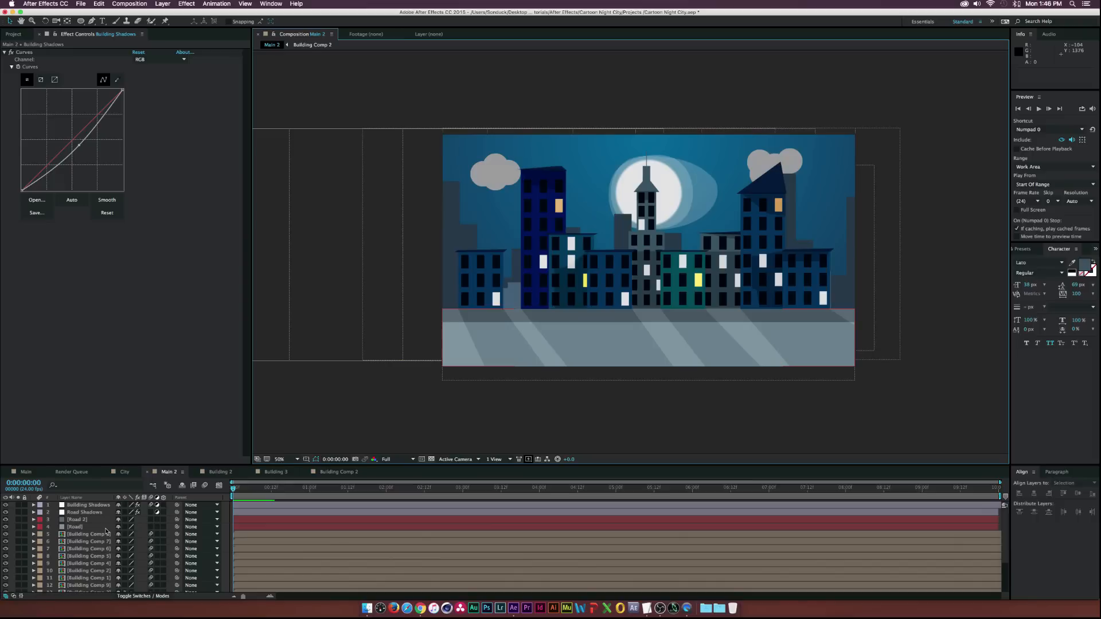
{"action": "scroll", "coordinate": [104, 527], "scroll_direction": "down", "scroll_amount": 3}
{"action": "left_click", "coordinate": [74, 581]}
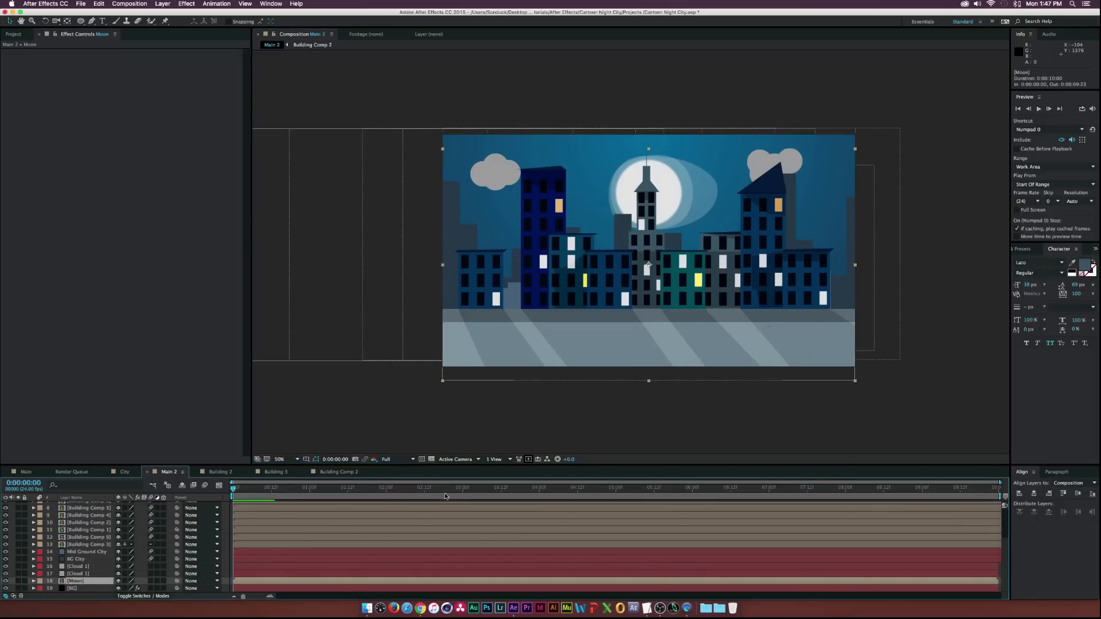
{"action": "key", "text": "p"}
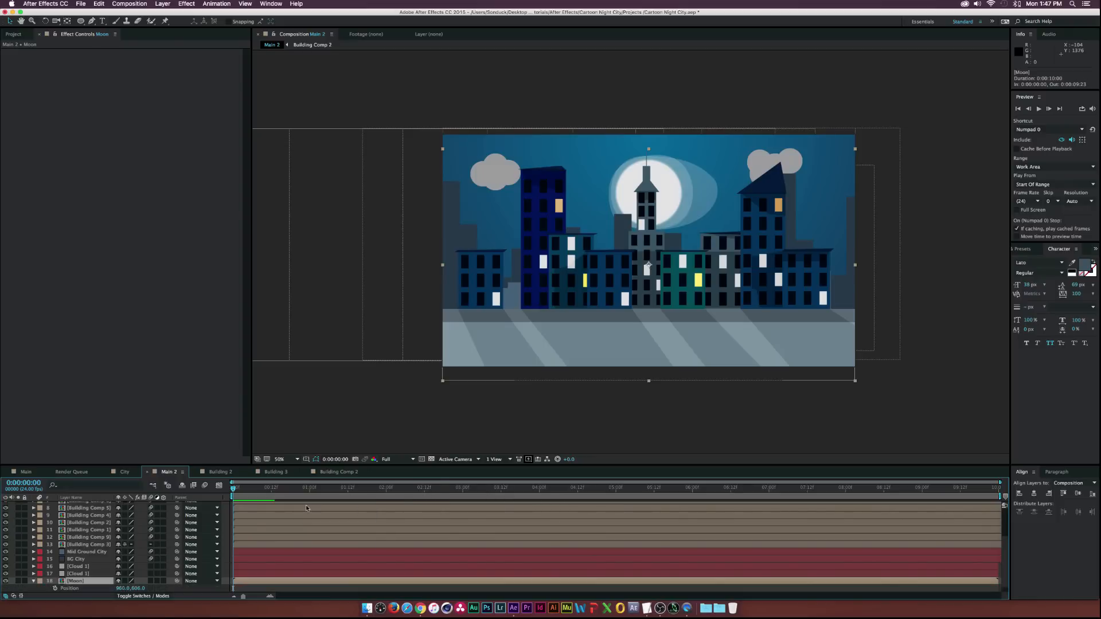
{"action": "left_click_drag", "start_coordinate": [134, 588], "coordinate": [162, 589]}
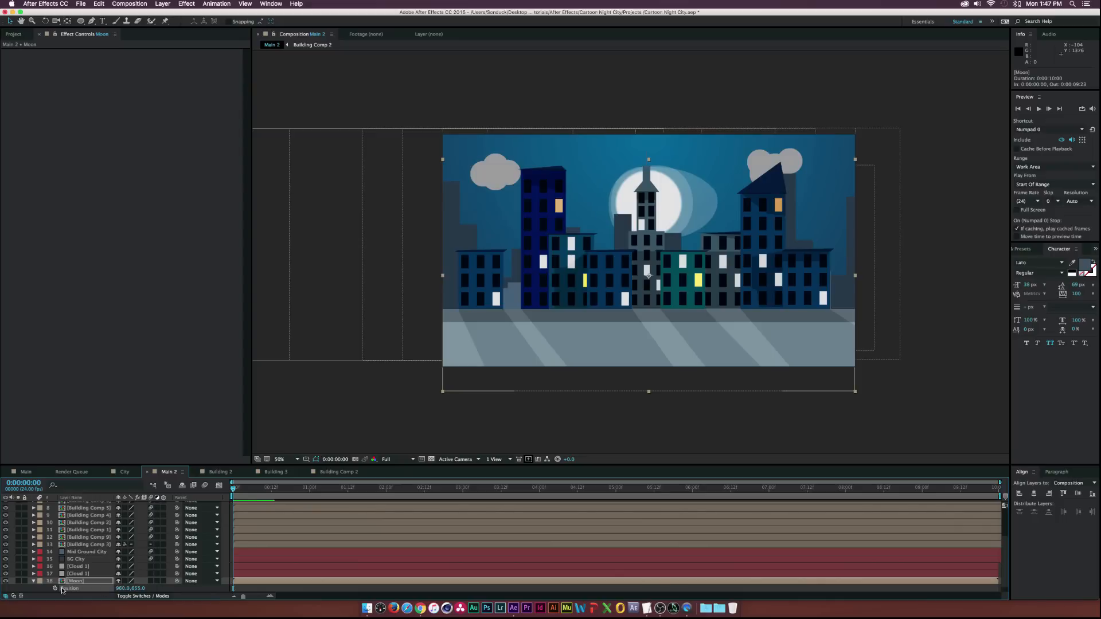
{"action": "left_click", "coordinate": [614, 489]}
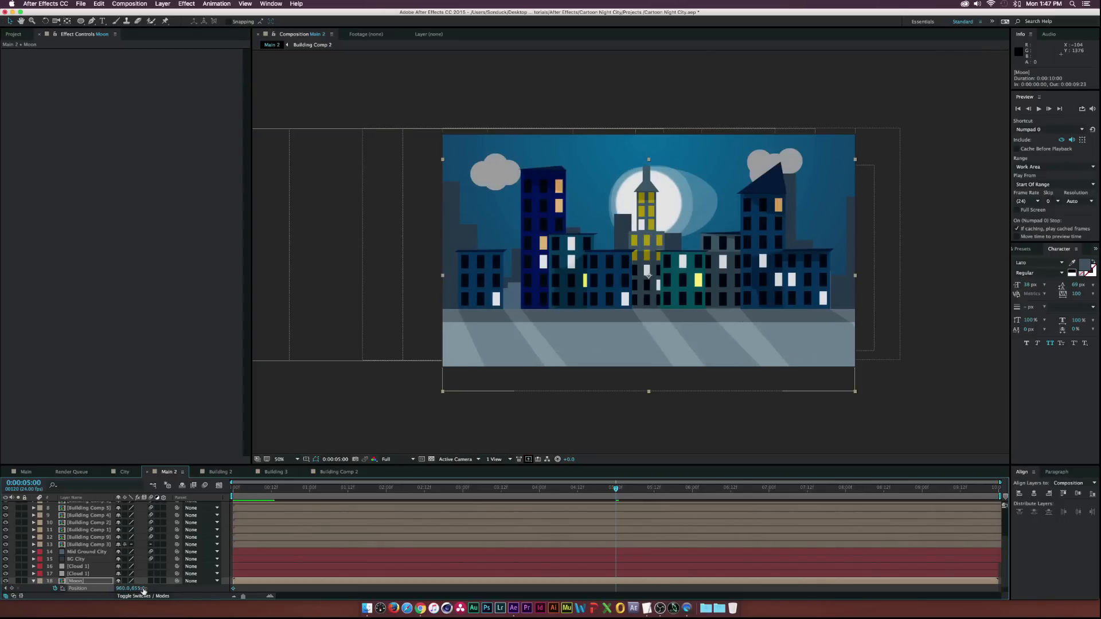
{"action": "left_click_drag", "start_coordinate": [142, 589], "coordinate": [140, 589]}
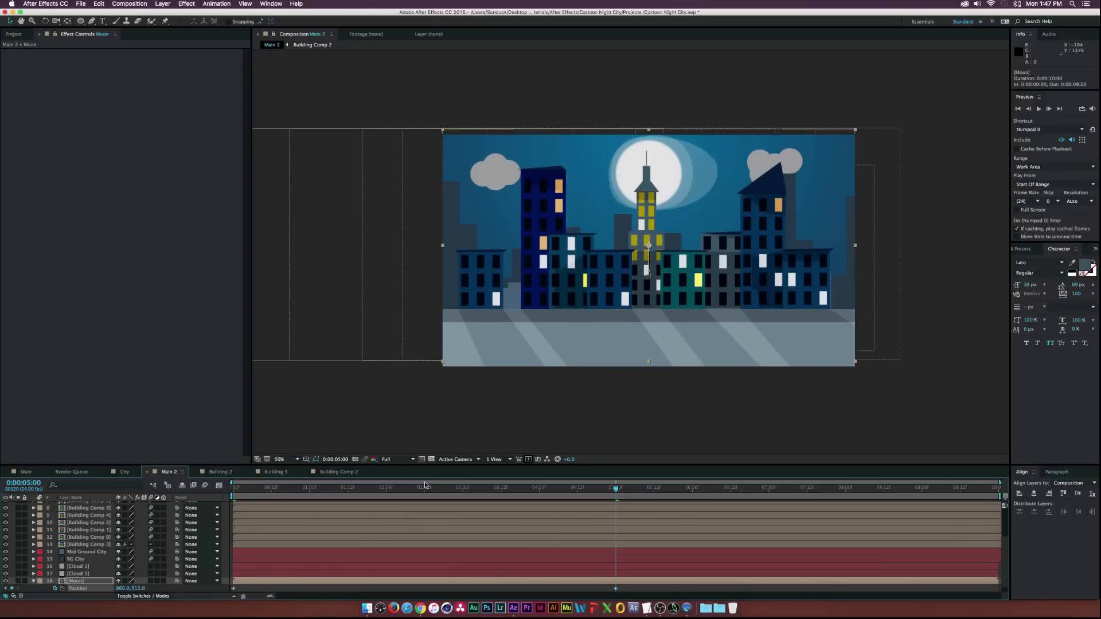
{"action": "mouse_move", "coordinate": [357, 490]}
{"action": "left_mouse_down"}
{"action": "mouse_move", "coordinate": [324, 489]}
{"action": "mouse_move", "coordinate": [428, 490]}
{"action": "mouse_move", "coordinate": [336, 490]}
{"action": "left_mouse_up"}
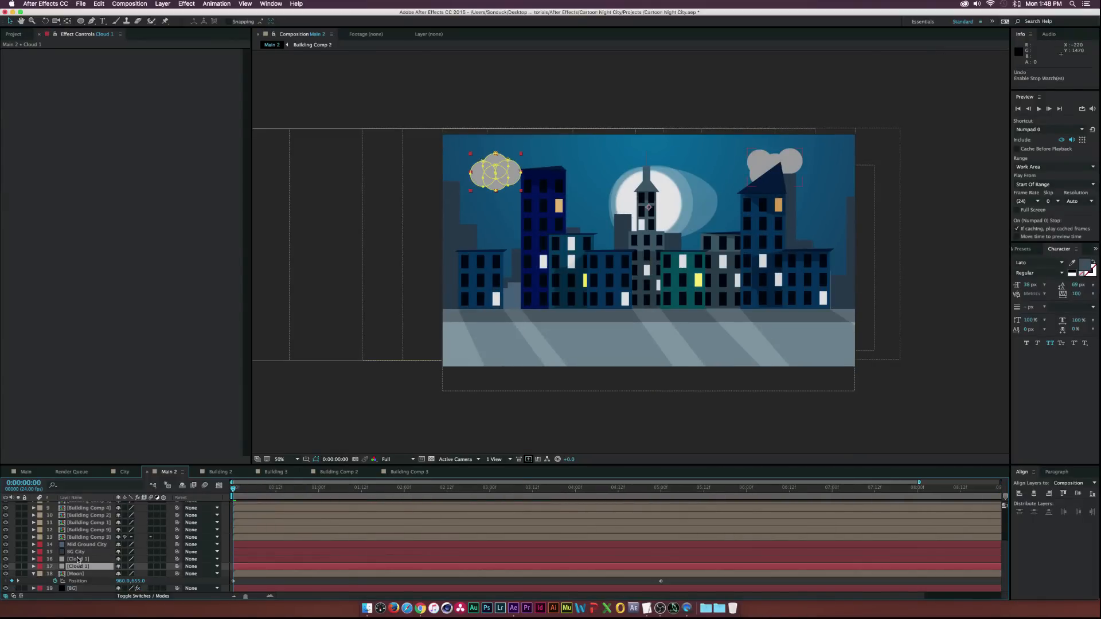
Keyframe both clouds' positions at 0 and 5 seconds, moving the left cloud to X 1280 and shifting the right cloud left
{"action": "left_click", "coordinate": [78, 559], "text": "shift"}
{"action": "key", "text": "p"}
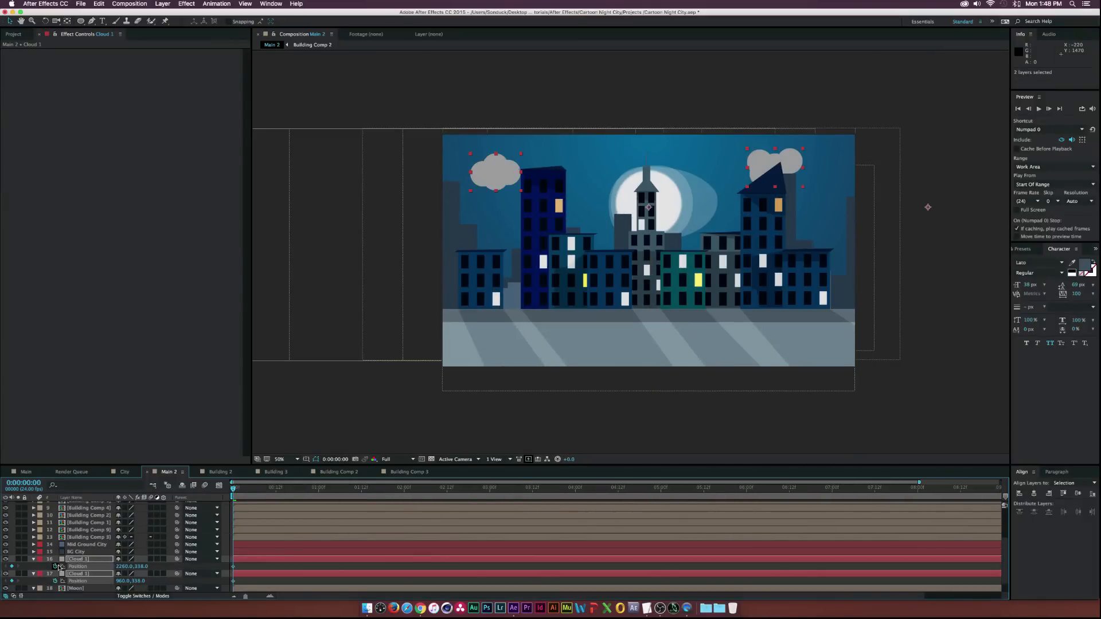
{"action": "left_click", "coordinate": [661, 489]}
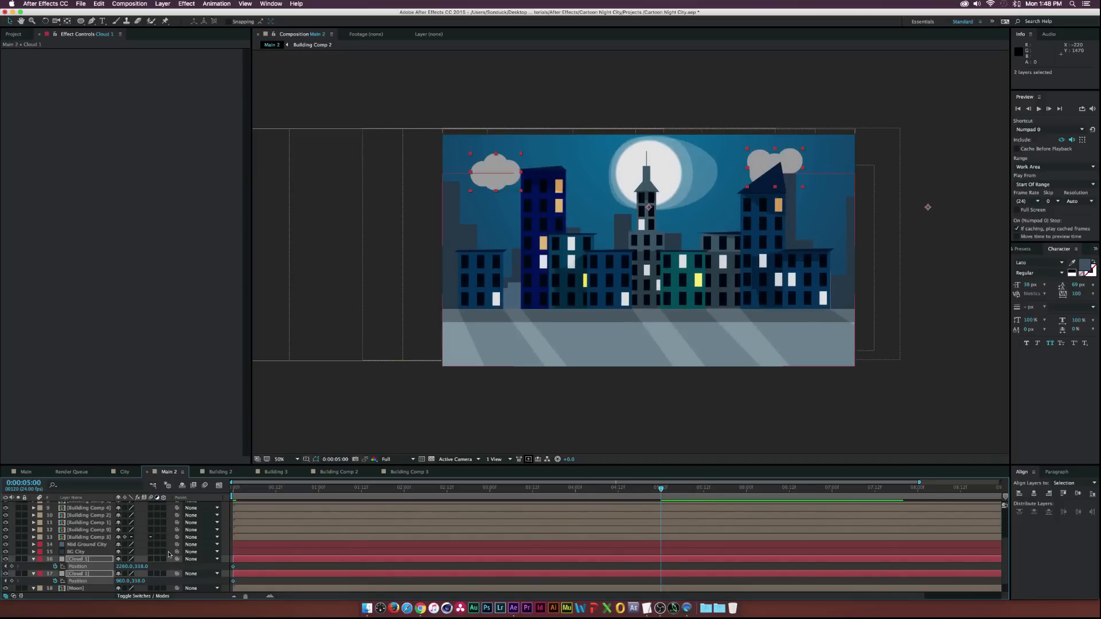
{"action": "left_click", "coordinate": [75, 559]}
{"action": "mouse_move", "coordinate": [128, 569]}
{"action": "left_mouse_down"}
{"action": "mouse_move", "coordinate": [117, 583]}
{"action": "mouse_move", "coordinate": [134, 581]}
{"action": "left_mouse_up"}
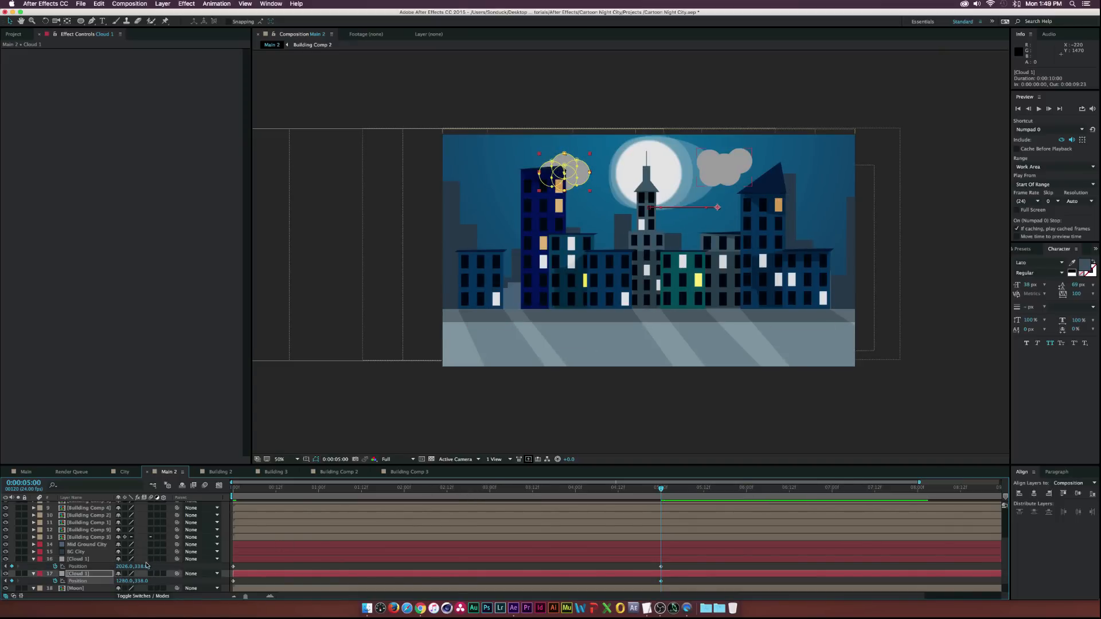
Enable motion blur on the Moon and both cloud layers and return the playhead to the start
{"action": "left_click", "coordinate": [151, 588]}
{"action": "scroll", "coordinate": [151, 589], "scroll_direction": "down", "scroll_amount": 1}
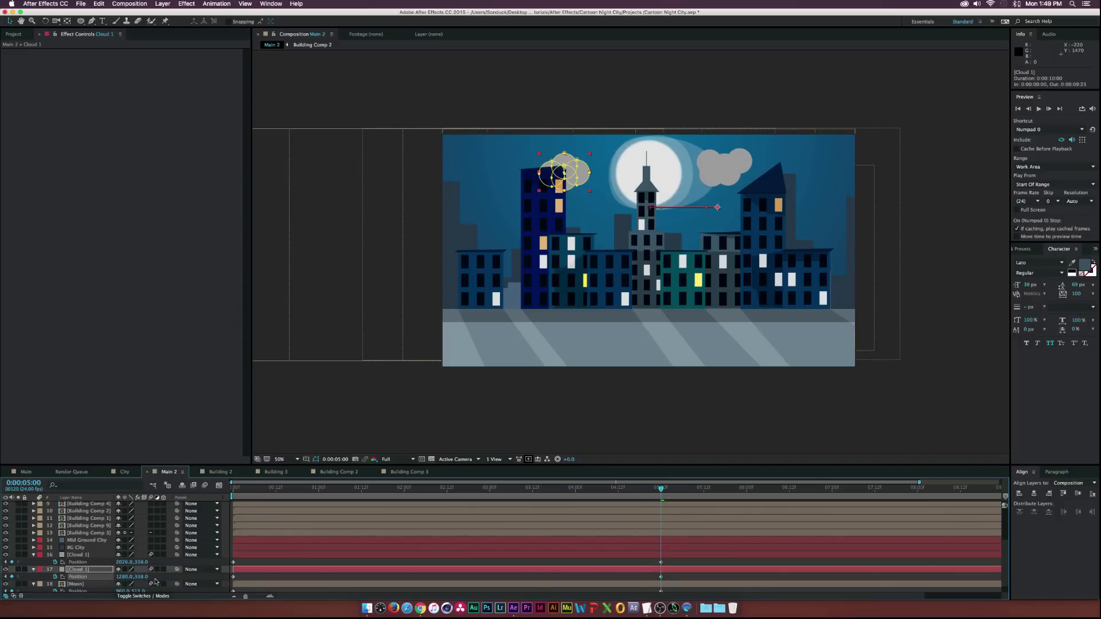
{"action": "left_click", "coordinate": [170, 519]}
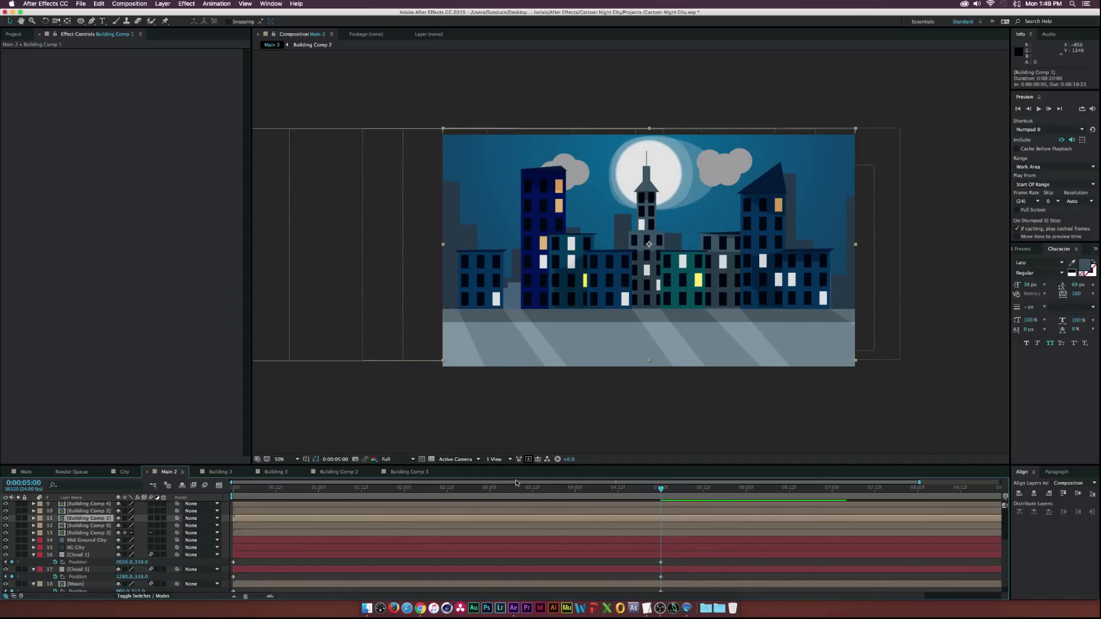
{"action": "left_click_drag", "start_coordinate": [326, 490], "coordinate": [228, 490]}
Open the Building Comp 3 precomposition from layer 13
{"action": "scroll", "coordinate": [145, 523], "scroll_direction": "up", "scroll_amount": 5}
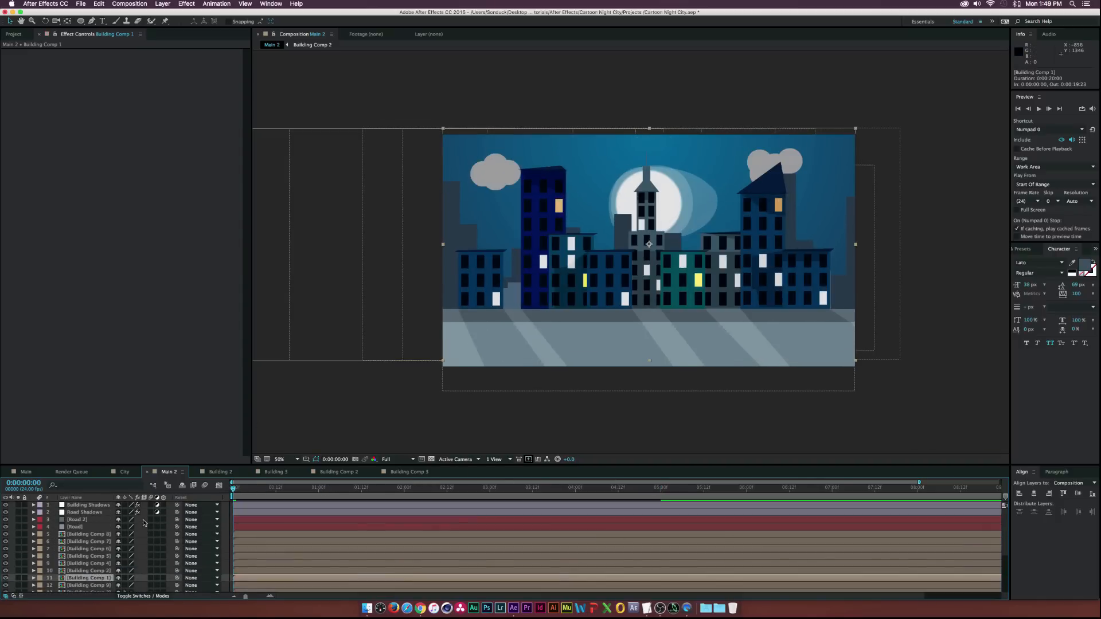
{"action": "scroll", "coordinate": [97, 561], "scroll_direction": "down", "scroll_amount": 4}
{"action": "double_click", "coordinate": [94, 556]}
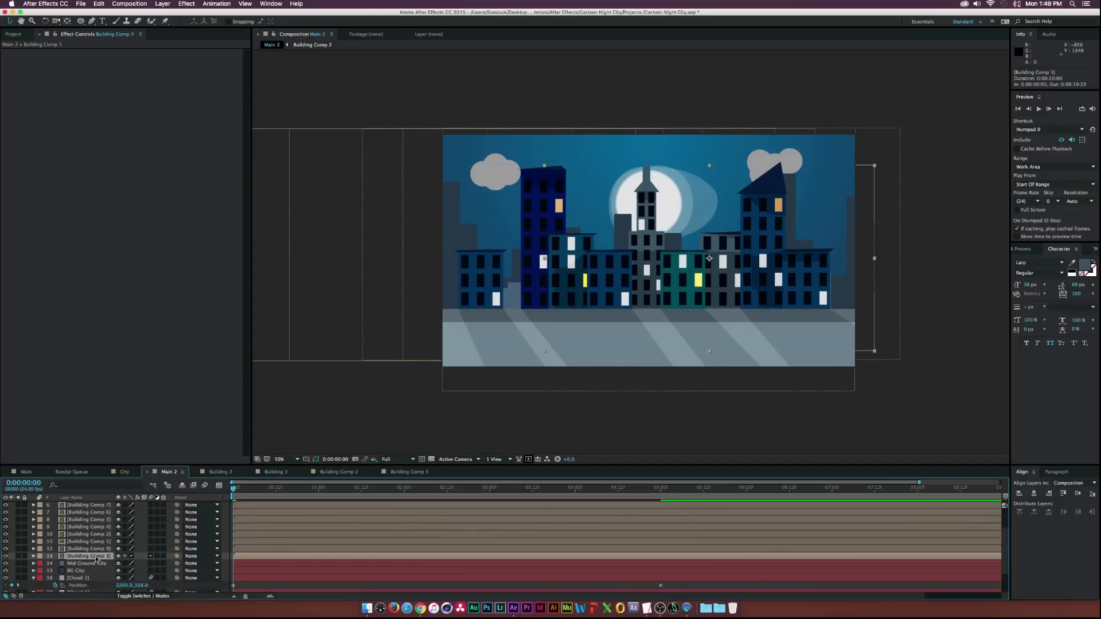
Add a Fill effect to Window 4 at 1 second, keyframing its color as the dark shade sampled from an unlit window
{"action": "left_click", "coordinate": [276, 489]}
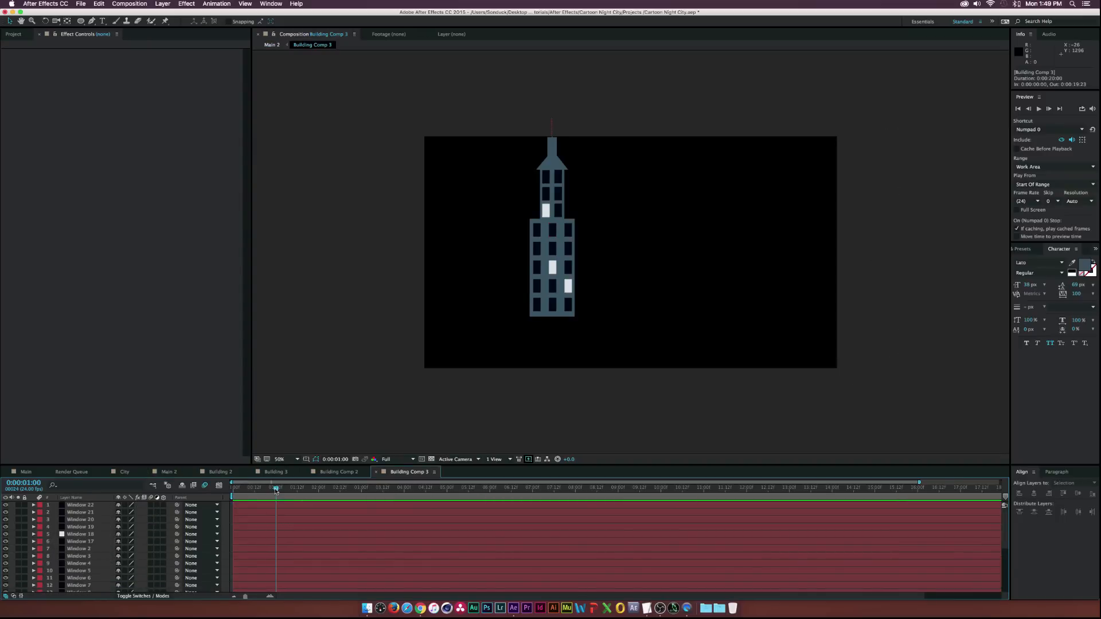
{"action": "left_click", "coordinate": [77, 565]}
{"action": "left_click", "coordinate": [187, 3]}
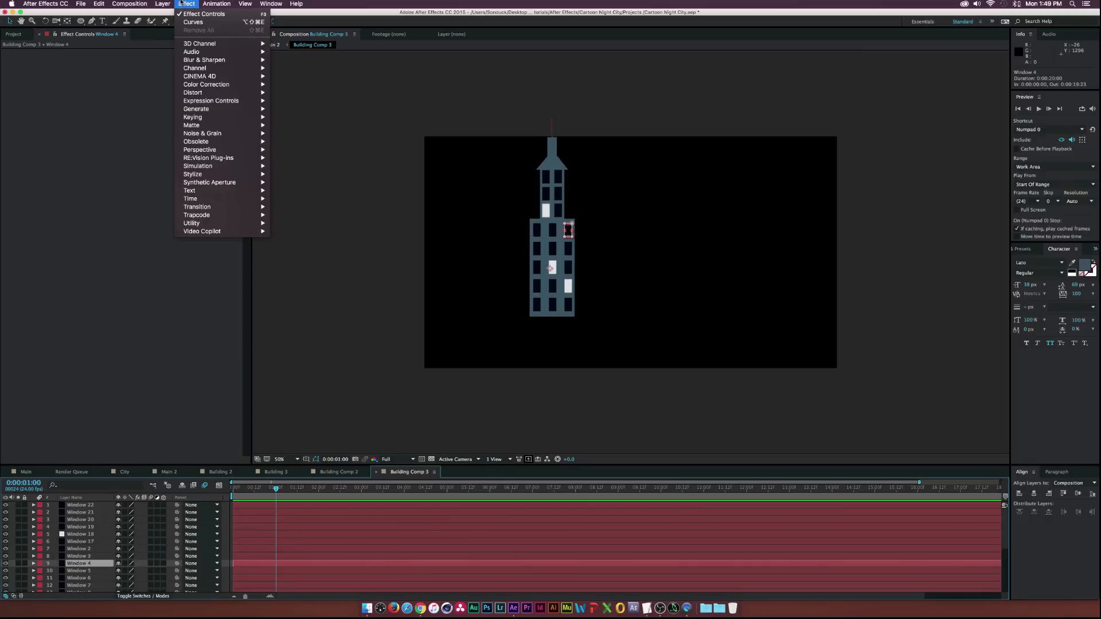
{"action": "mouse_move", "coordinate": [218, 109]}
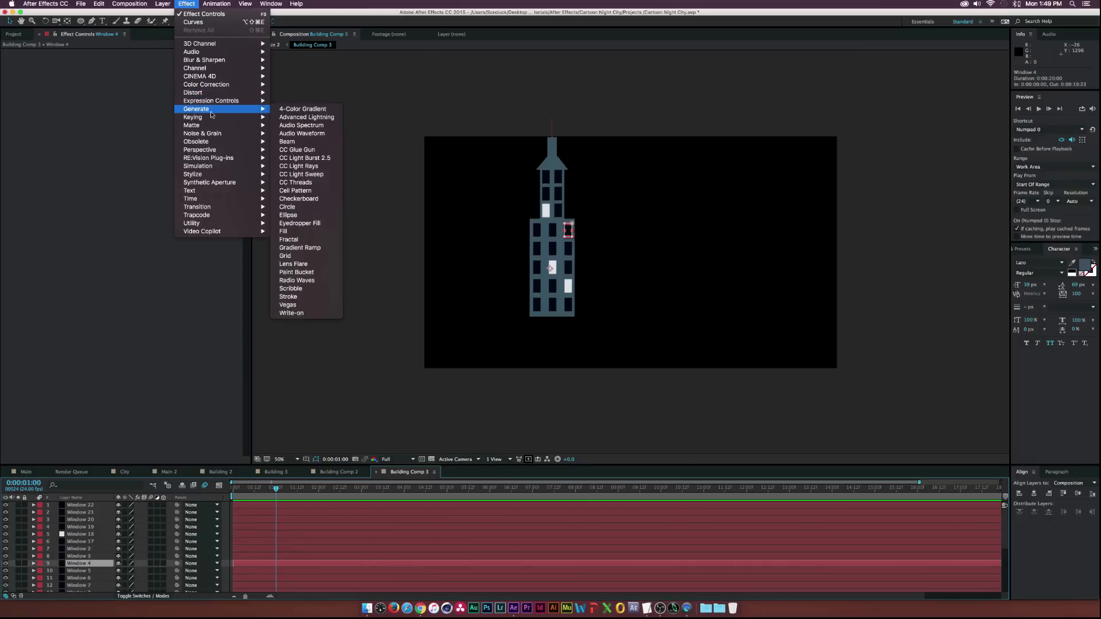
{"action": "left_click", "coordinate": [283, 231]}
{"action": "left_click", "coordinate": [149, 74]}
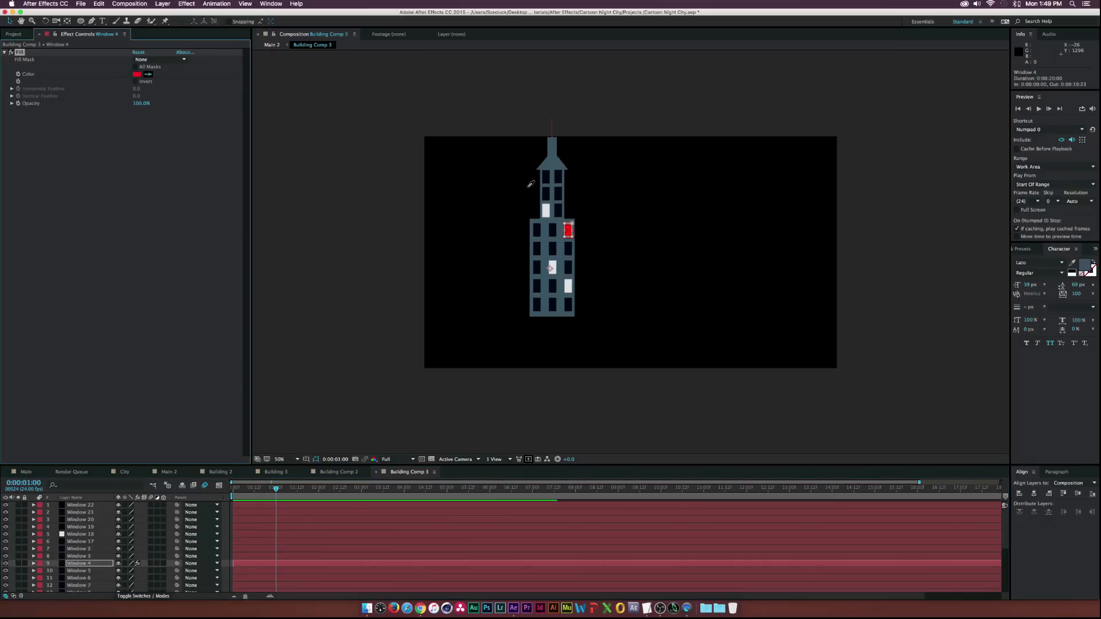
{"action": "left_click", "coordinate": [558, 193]}
Keyframe Window 4's fill color to yellow at 0:00:01:05 and scrub across the change to check it
{"action": "key", "text": "equal"}
{"action": "key", "text": "equal"}
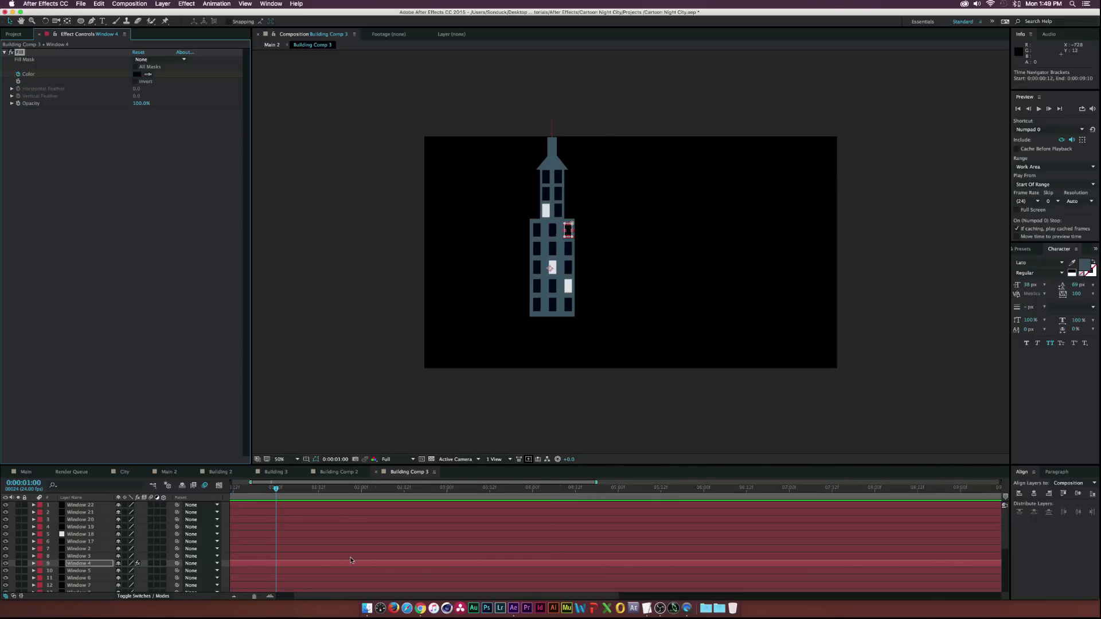
{"action": "left_click_drag", "start_coordinate": [281, 491], "coordinate": [312, 491]}
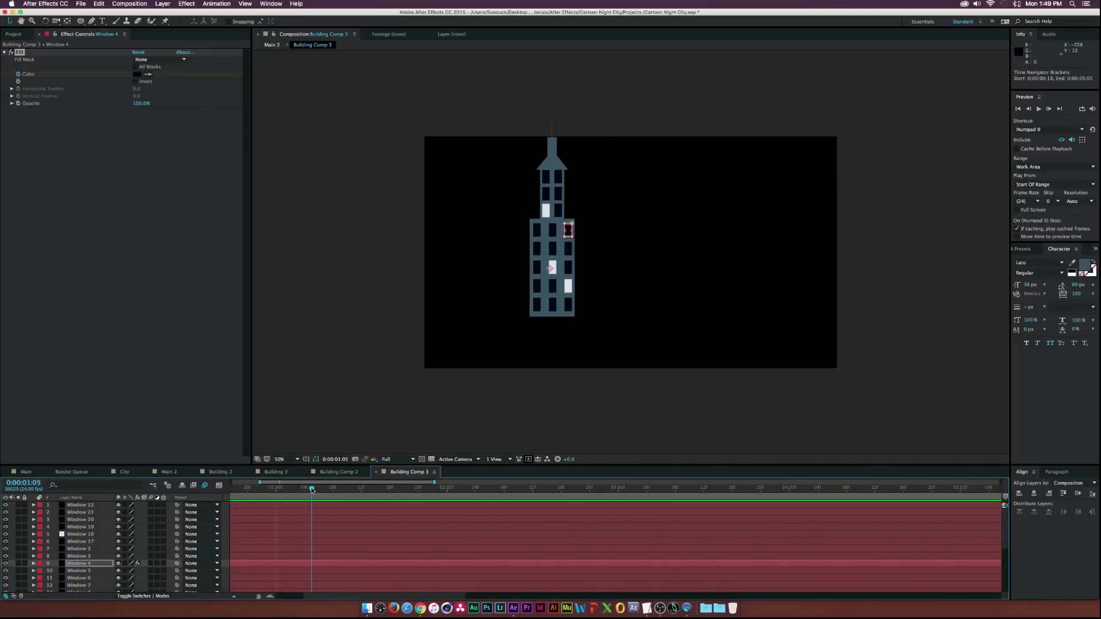
{"action": "left_click", "coordinate": [137, 74]}
{"action": "left_click_drag", "start_coordinate": [173, 134], "coordinate": [177, 189]}
{"action": "left_click", "coordinate": [125, 112]}
{"action": "left_click", "coordinate": [241, 99]}
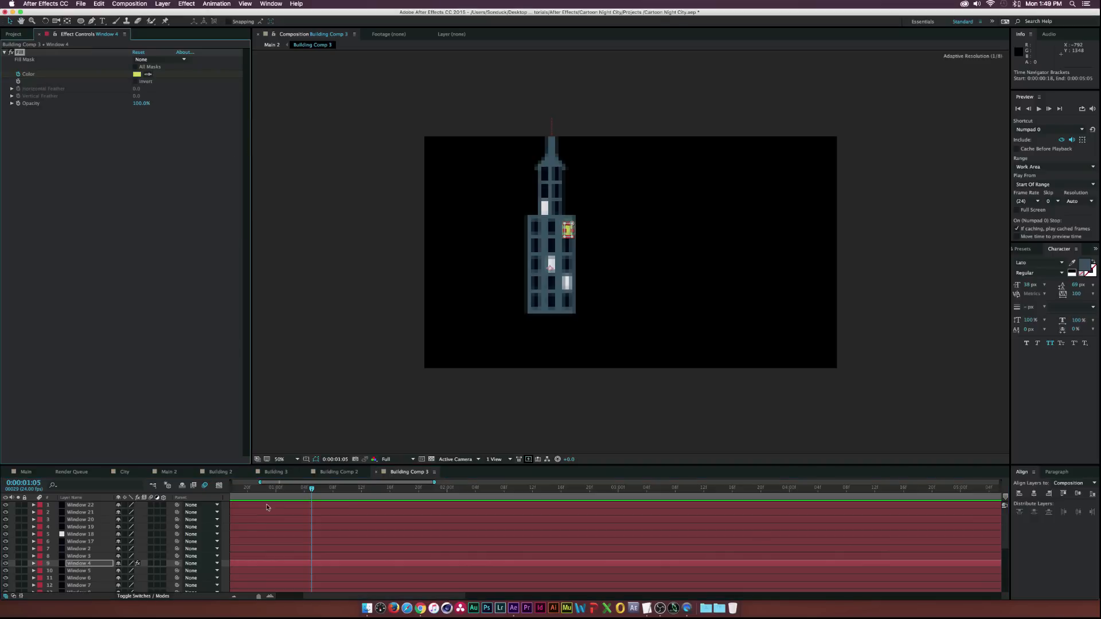
{"action": "mouse_move", "coordinate": [309, 488]}
{"action": "left_mouse_down"}
{"action": "mouse_move", "coordinate": [282, 488]}
{"action": "mouse_move", "coordinate": [302, 475]}
{"action": "left_mouse_up"}
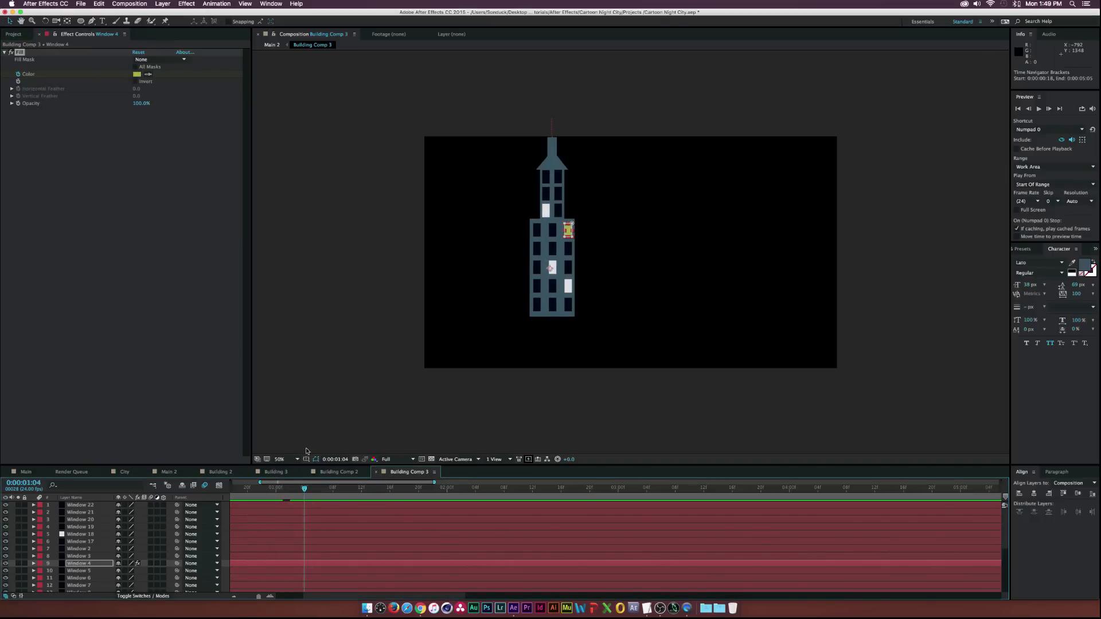
{"action": "left_click", "coordinate": [334, 450]}
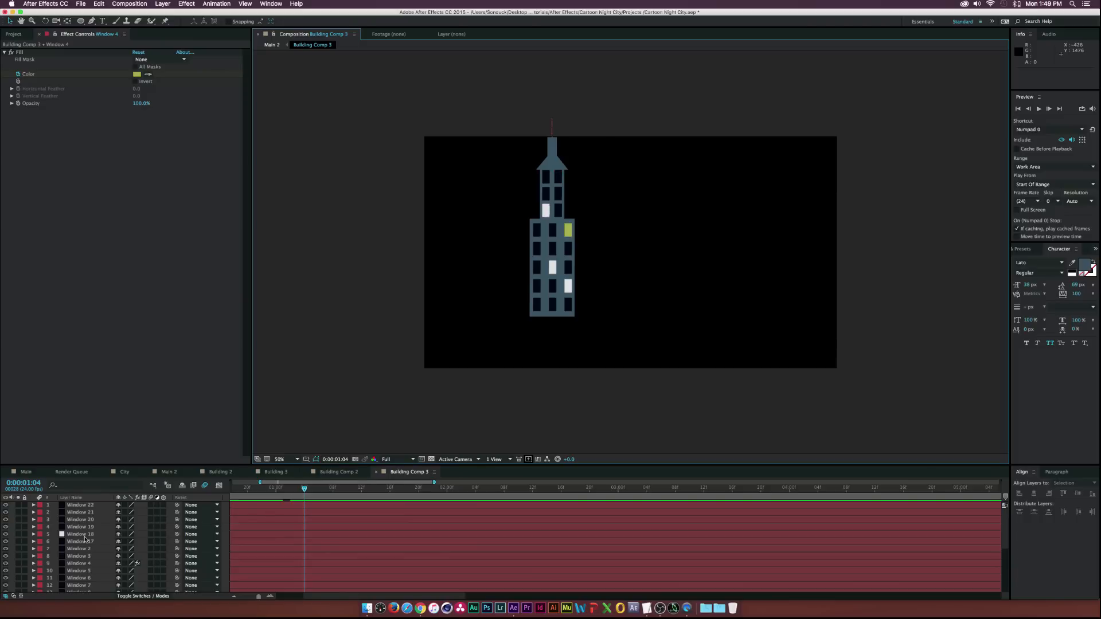
Copy Window 4's animated Fill effect to Window 21 and shift its color keyframes to around 2 seconds
{"action": "scroll", "coordinate": [85, 537], "scroll_direction": "down", "scroll_amount": 4}
{"action": "left_click", "coordinate": [20, 52]}
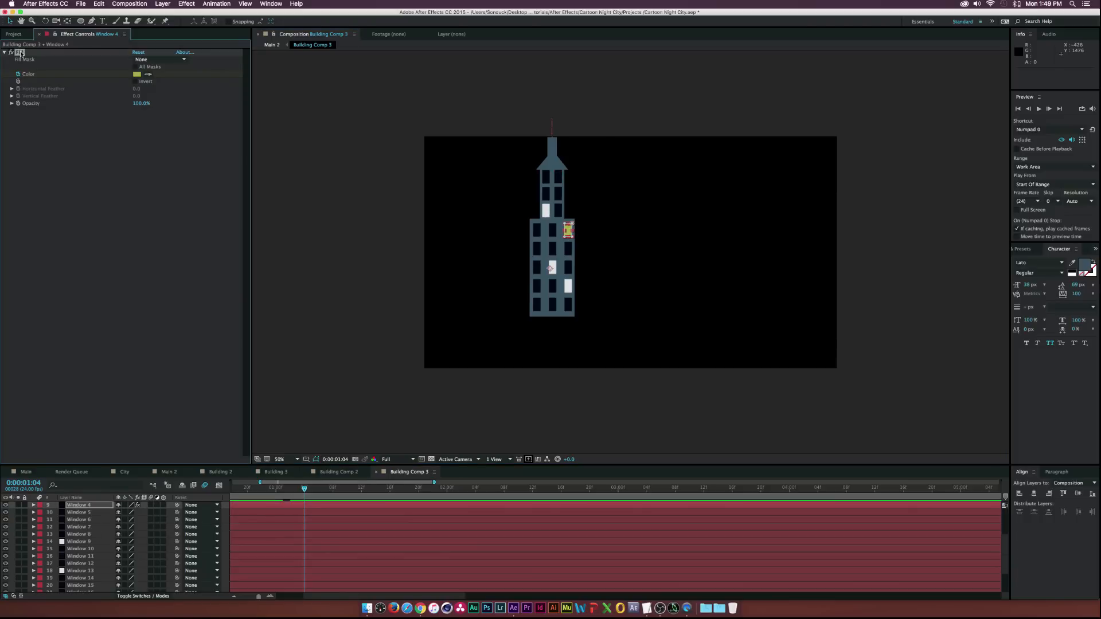
{"action": "scroll", "coordinate": [118, 533], "scroll_direction": "up", "scroll_amount": 4}
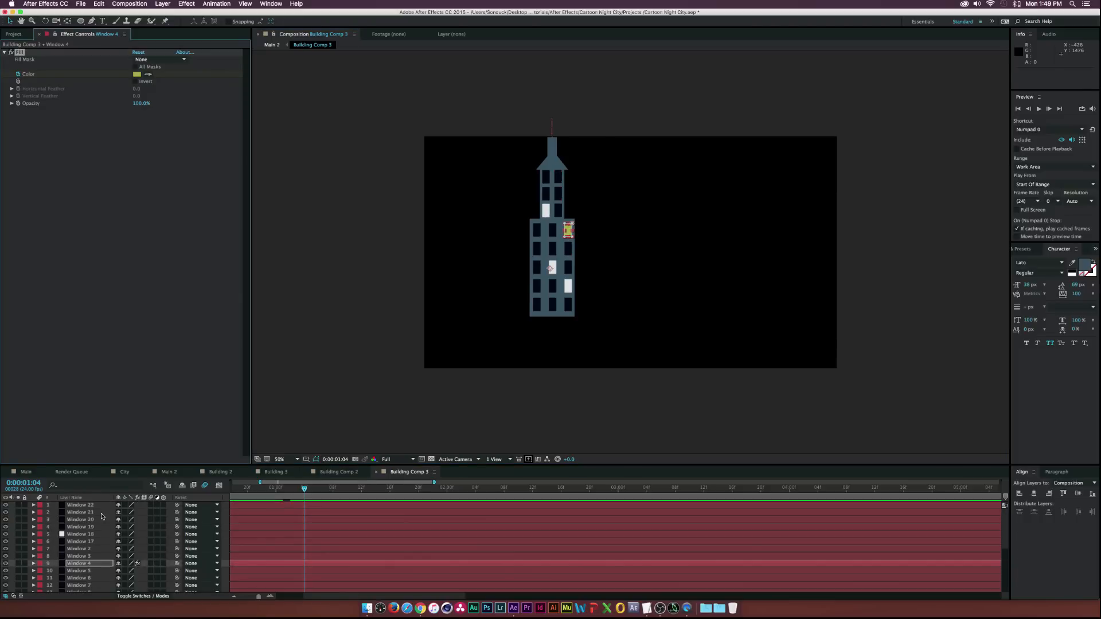
{"action": "left_click", "coordinate": [102, 513]}
{"action": "key", "text": "u"}
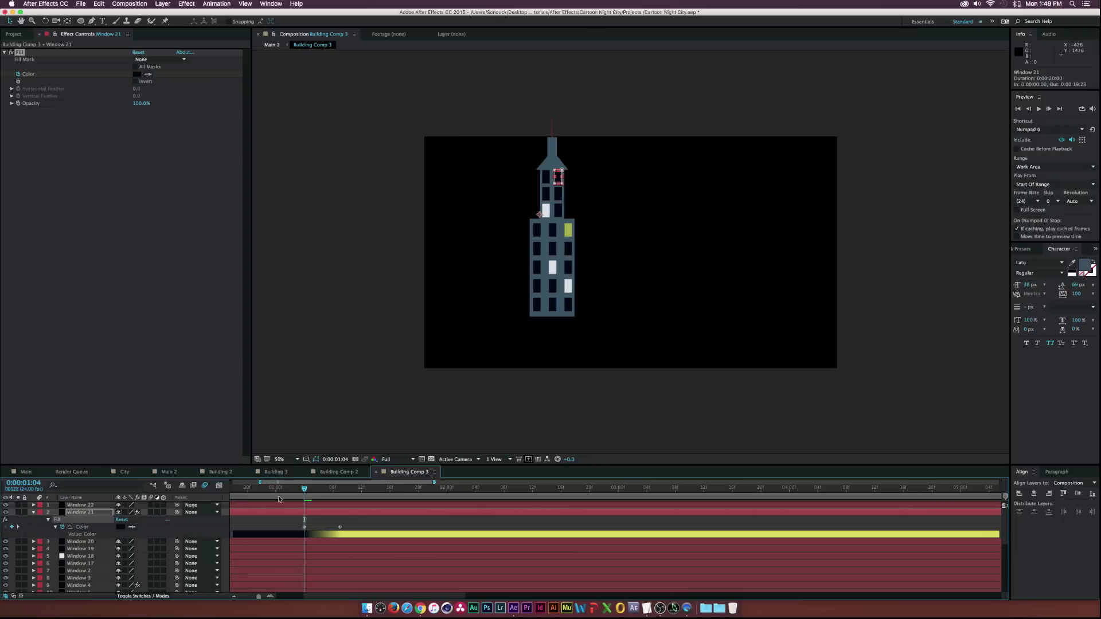
{"action": "left_click_drag", "start_coordinate": [294, 523], "coordinate": [470, 526]}
{"action": "left_click_drag", "start_coordinate": [404, 489], "coordinate": [632, 518]}
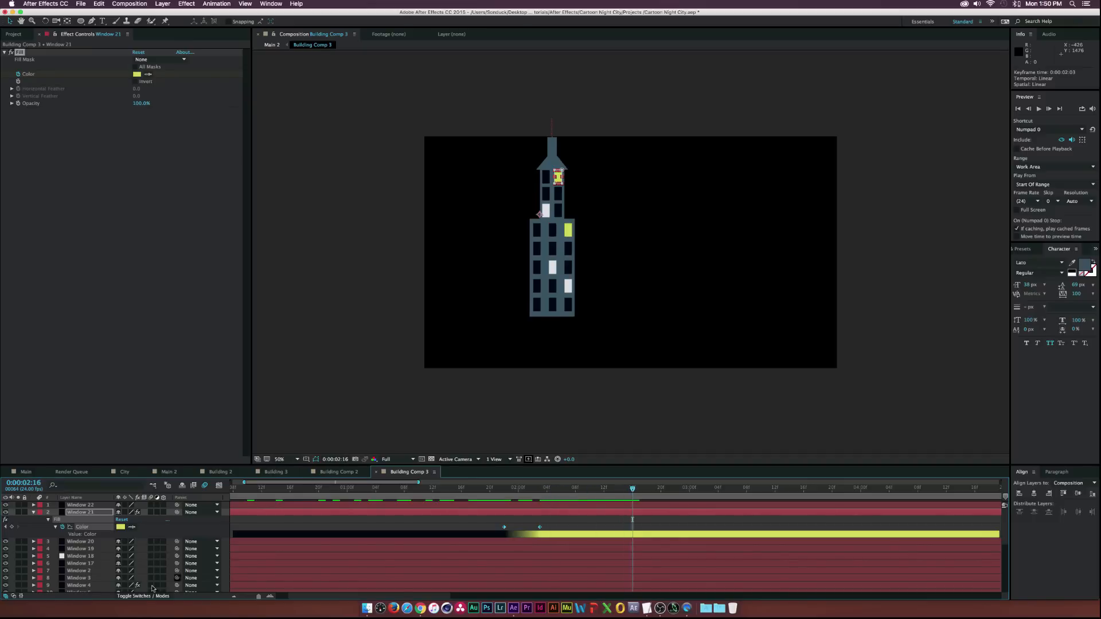
Add a Fill effect to Window 9 at 0:00:01:04, keyframing its color as the white sampled from a lit window
{"action": "left_click", "coordinate": [76, 556]}
{"action": "scroll", "coordinate": [109, 550], "scroll_direction": "down", "scroll_amount": 3}
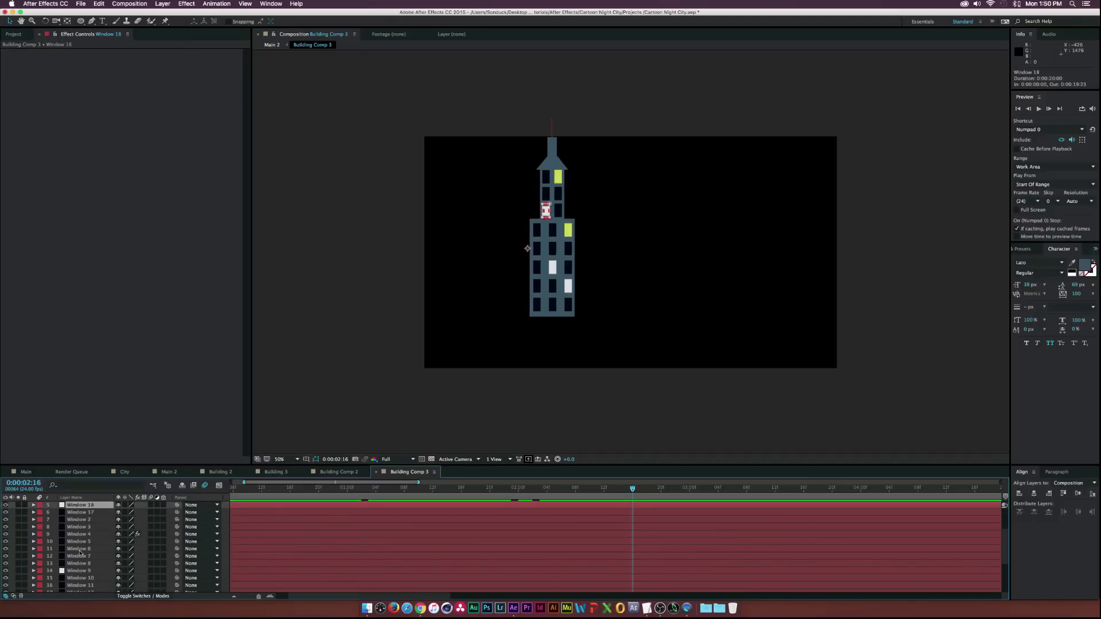
{"action": "left_click", "coordinate": [78, 571]}
{"action": "left_click", "coordinate": [376, 490]}
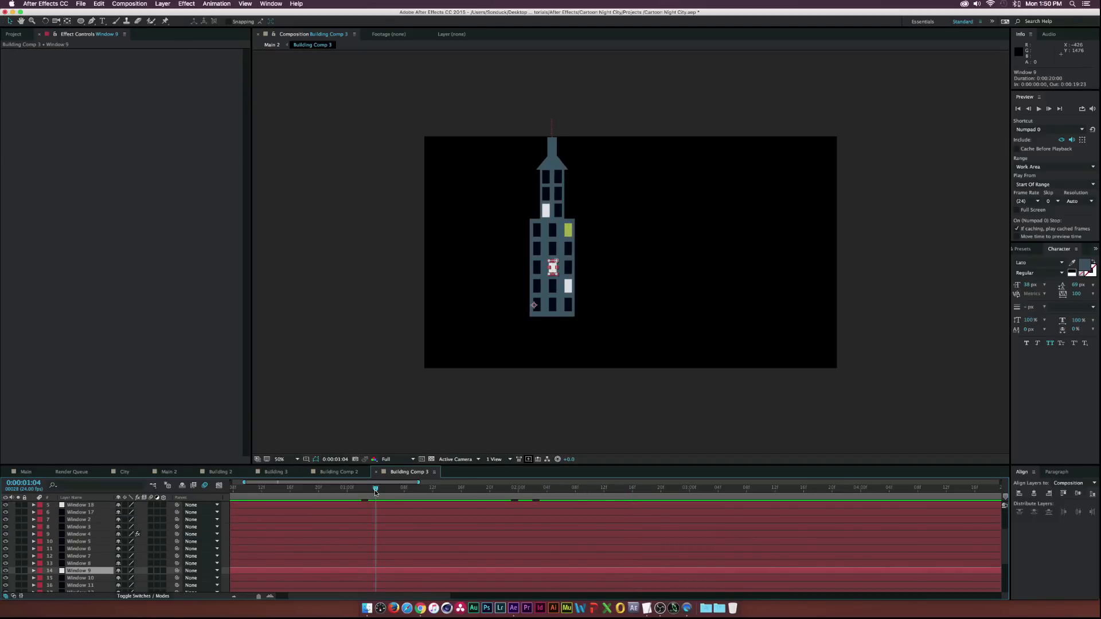
{"action": "left_click", "coordinate": [187, 4]}
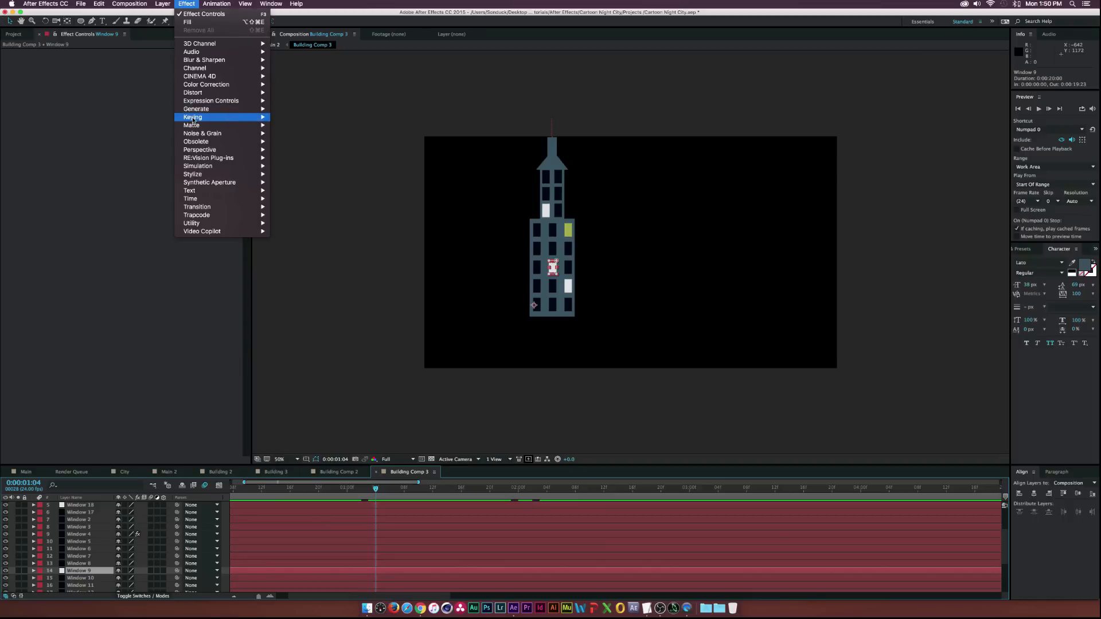
{"action": "mouse_move", "coordinate": [229, 109]}
{"action": "left_click", "coordinate": [283, 231]}
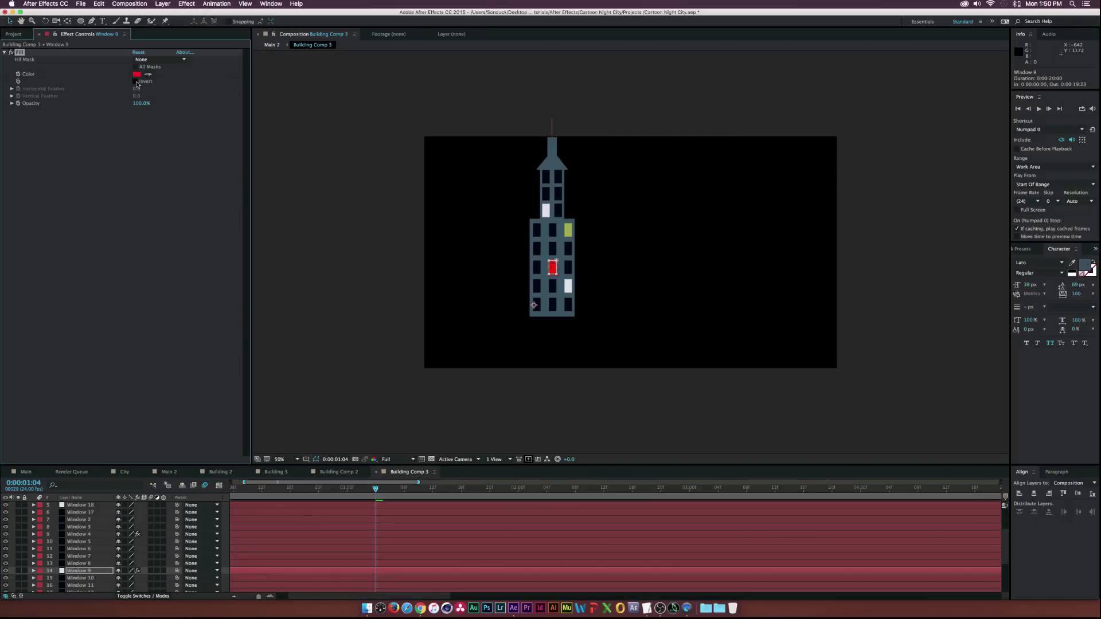
{"action": "left_click", "coordinate": [569, 286]}
Keyframe Window 9's fill at 0:00:01:10 to the dark color sampled from an unlit window
{"action": "left_click_drag", "start_coordinate": [377, 489], "coordinate": [419, 489]}
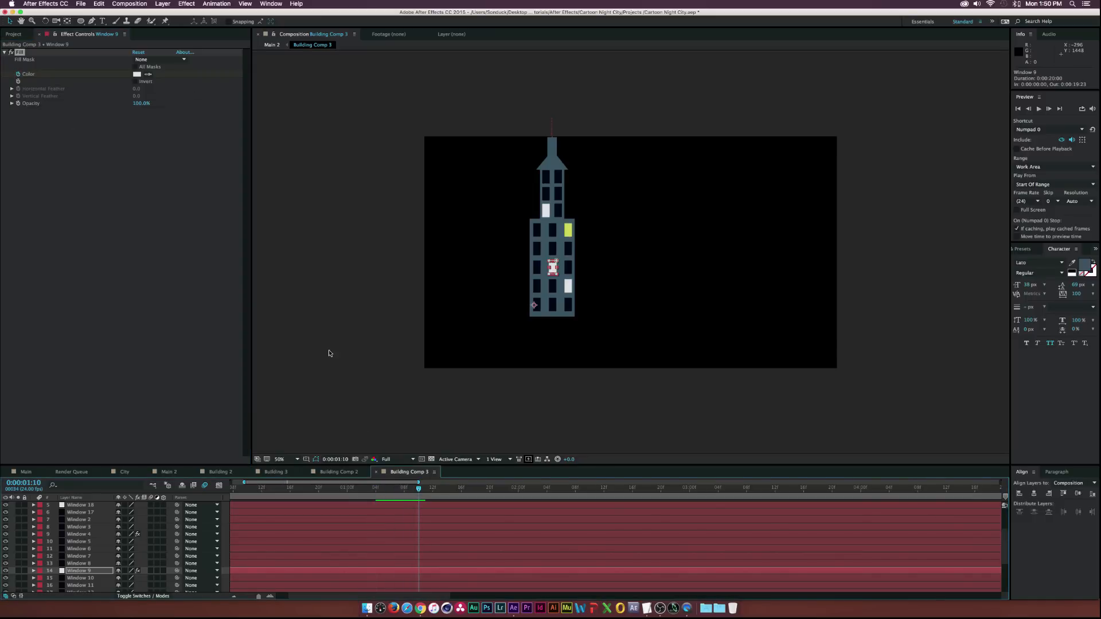
{"action": "left_click", "coordinate": [148, 74]}
{"action": "left_click", "coordinate": [536, 231]}
{"action": "left_click_drag", "start_coordinate": [421, 490], "coordinate": [504, 489]}
{"action": "left_click", "coordinate": [283, 381]}
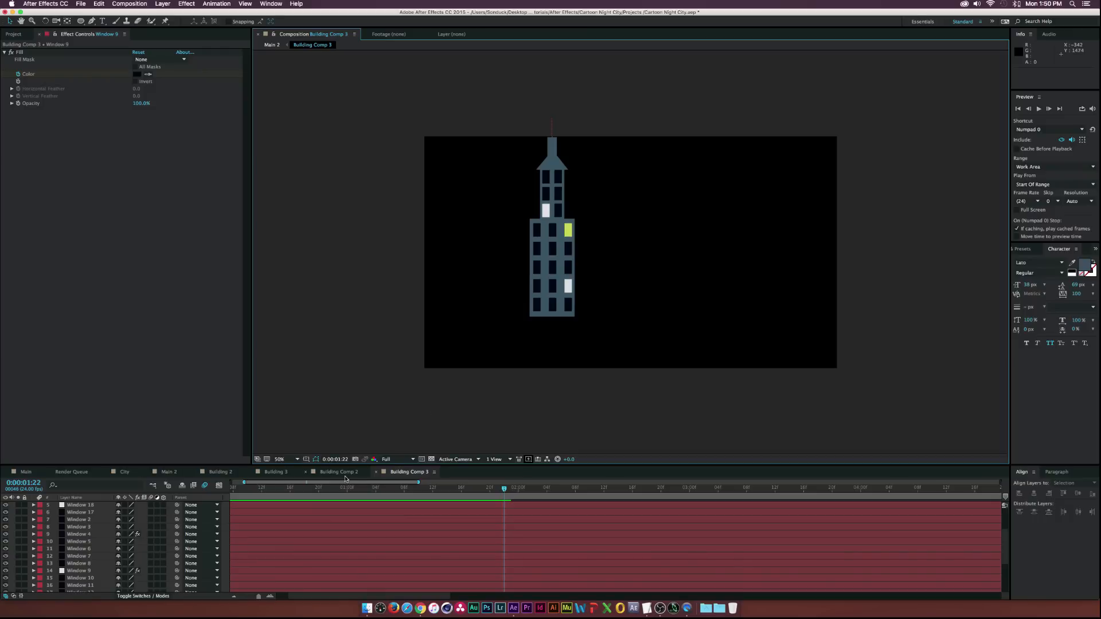
Return to the Main 2 composition and scrub to 0:00:02:09 to review the window lights and layer stack
{"action": "left_click", "coordinate": [169, 472]}
{"action": "left_click_drag", "start_coordinate": [331, 488], "coordinate": [437, 490]}
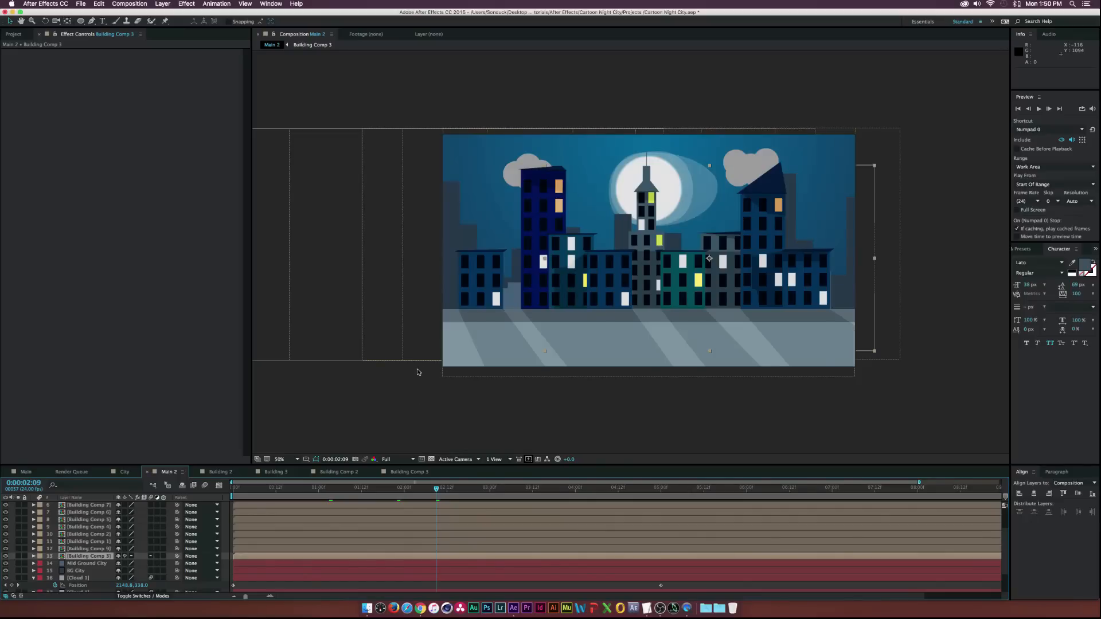
{"action": "scroll", "coordinate": [84, 548], "scroll_direction": "up", "scroll_amount": 2}
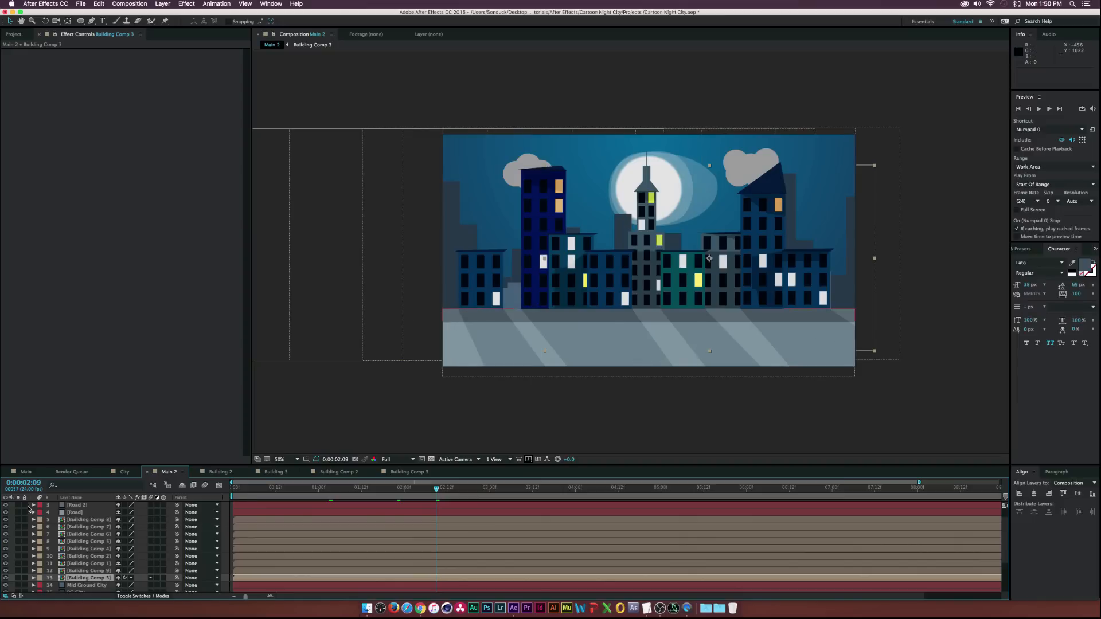
{"action": "scroll", "coordinate": [77, 515], "scroll_direction": "down", "scroll_amount": 4}
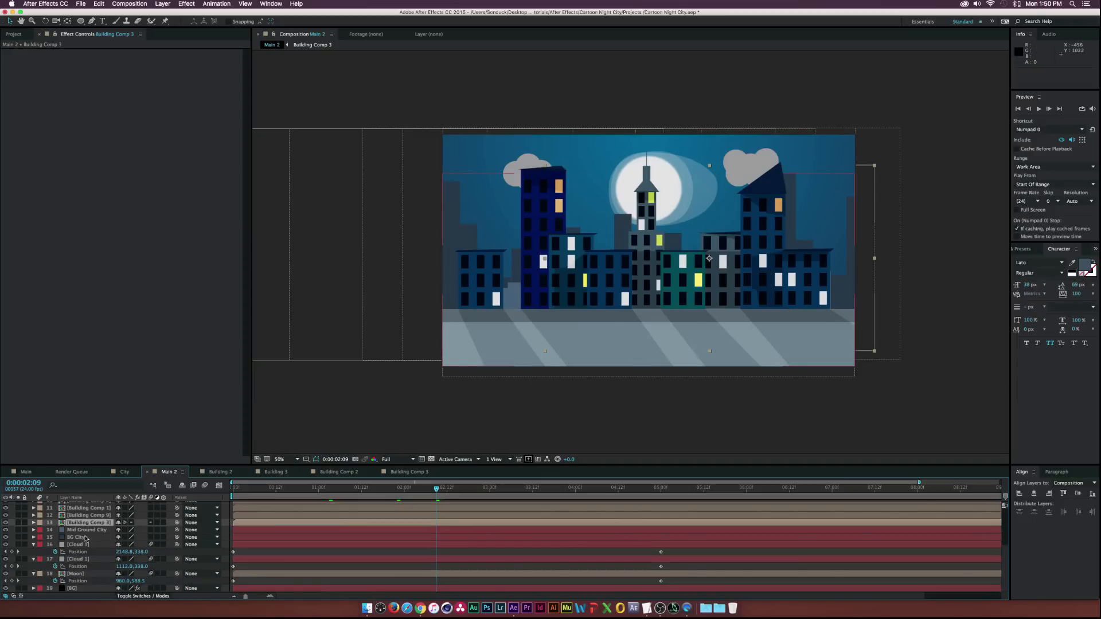
{"action": "scroll", "coordinate": [84, 538], "scroll_direction": "up", "scroll_amount": 4}
Set Mask Path keyframes for all four masks of the Road Shadows layer at the start of the timeline
{"action": "left_click", "coordinate": [77, 513]}
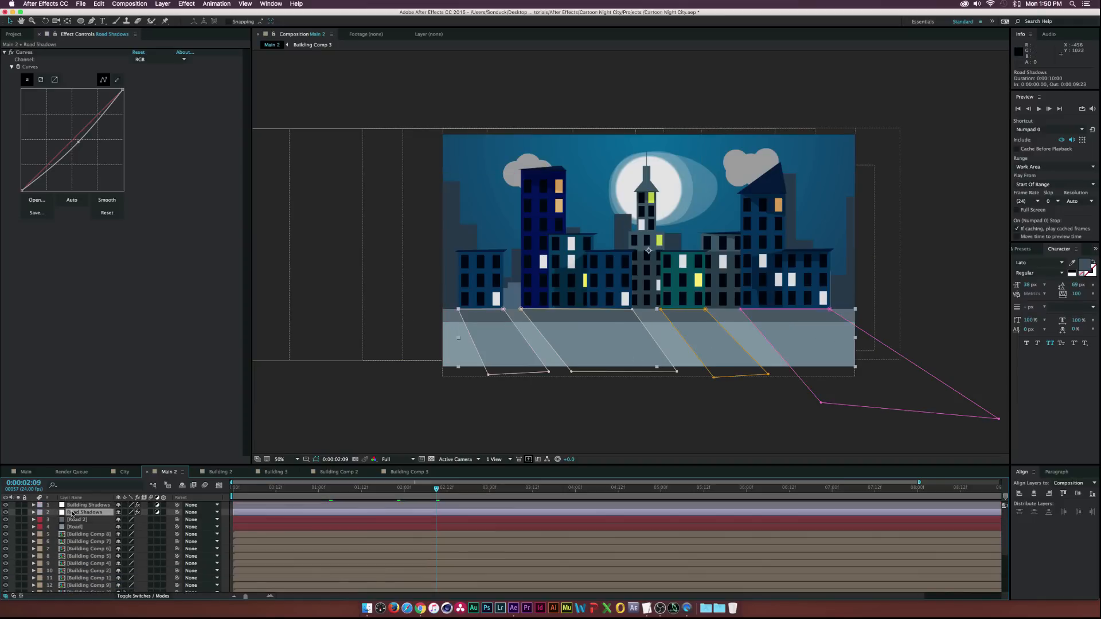
{"action": "left_click_drag", "start_coordinate": [267, 490], "coordinate": [215, 488]}
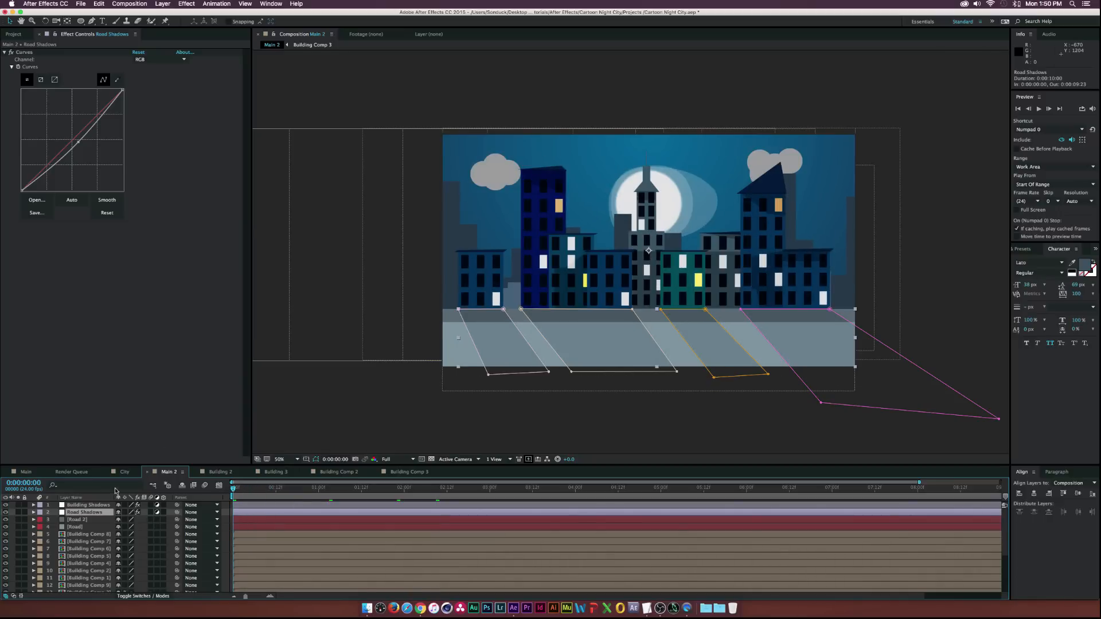
{"action": "key", "text": "m"}
{"action": "left_click_drag", "start_coordinate": [62, 527], "coordinate": [62, 571]}
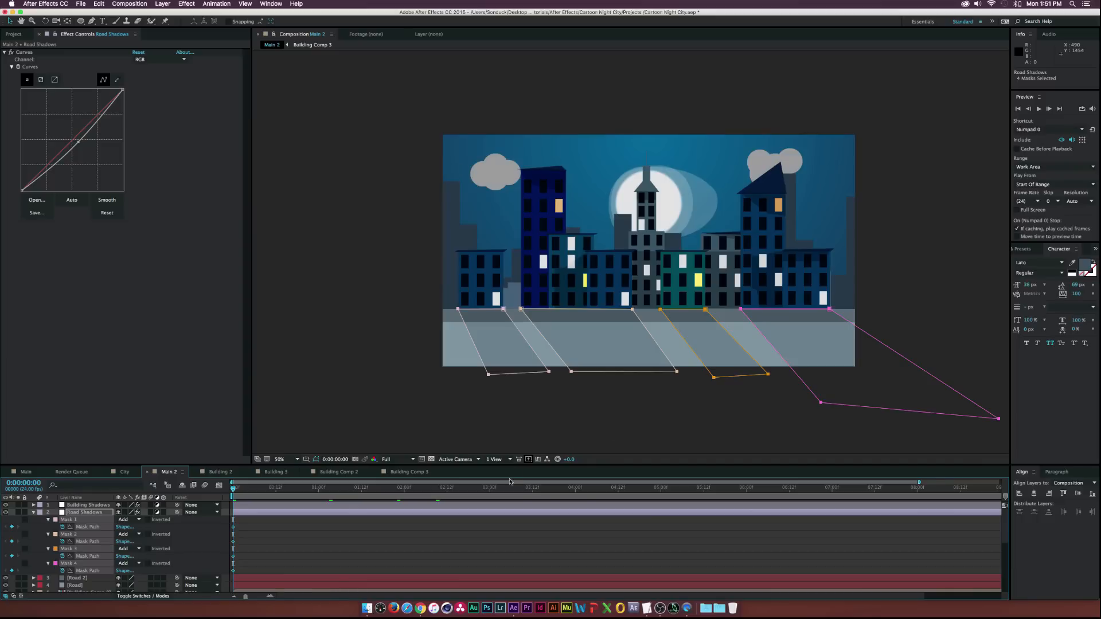
At 5 seconds, move the lower points of all four road shadow masks about 400 px left and scrub to check the sweep
{"action": "left_click", "coordinate": [660, 491]}
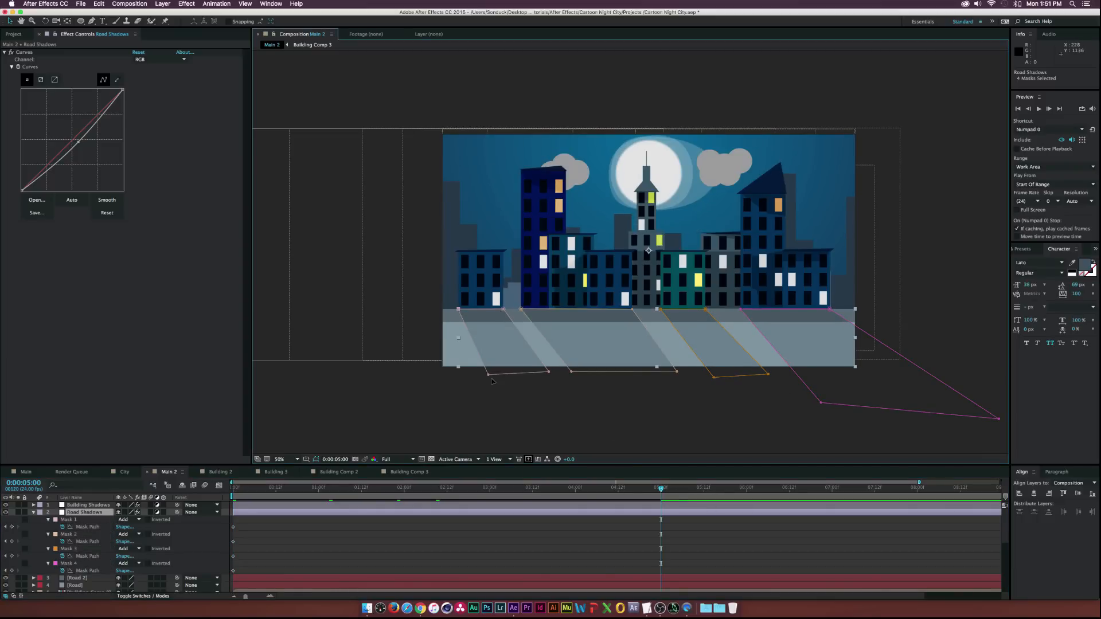
{"action": "left_click", "coordinate": [488, 375]}
{"action": "left_click", "coordinate": [571, 373], "text": "shift"}
{"action": "left_click", "coordinate": [678, 373], "text": "shift"}
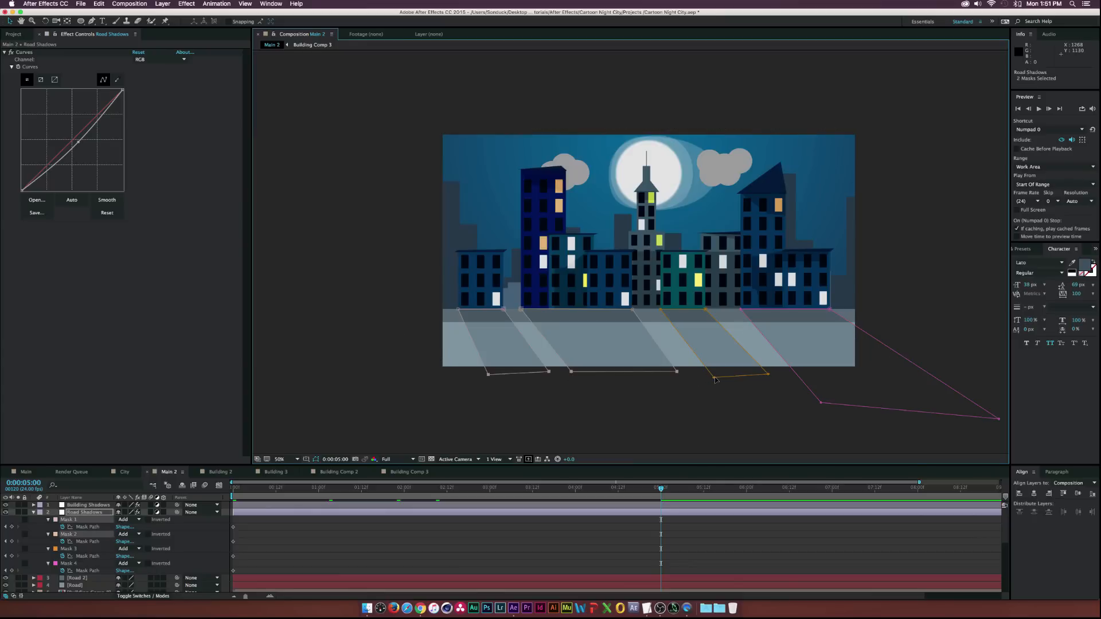
{"action": "left_click", "coordinate": [713, 377], "text": "shift"}
{"action": "left_click", "coordinate": [821, 404], "text": "shift"}
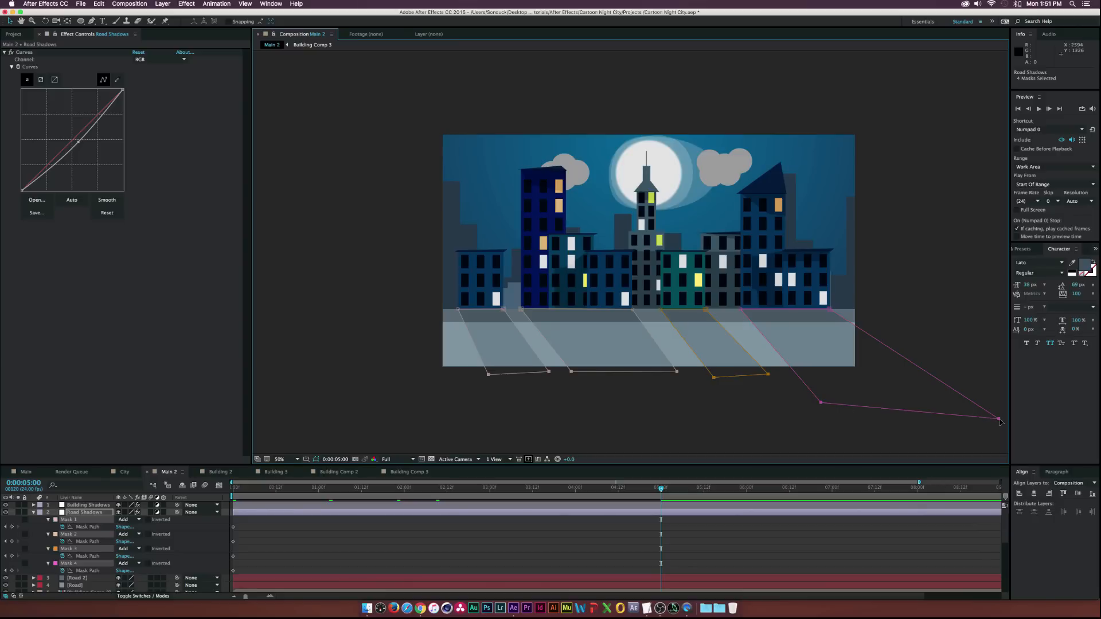
{"action": "left_click_drag", "start_coordinate": [999, 422], "coordinate": [913, 425]}
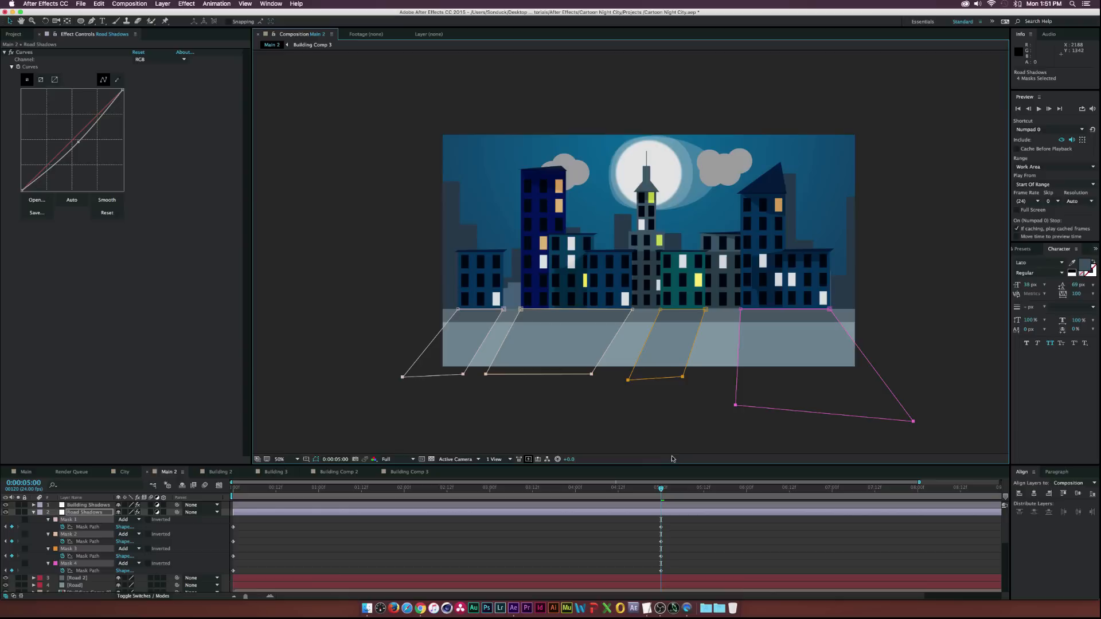
{"action": "left_click_drag", "start_coordinate": [660, 488], "coordinate": [612, 488]}
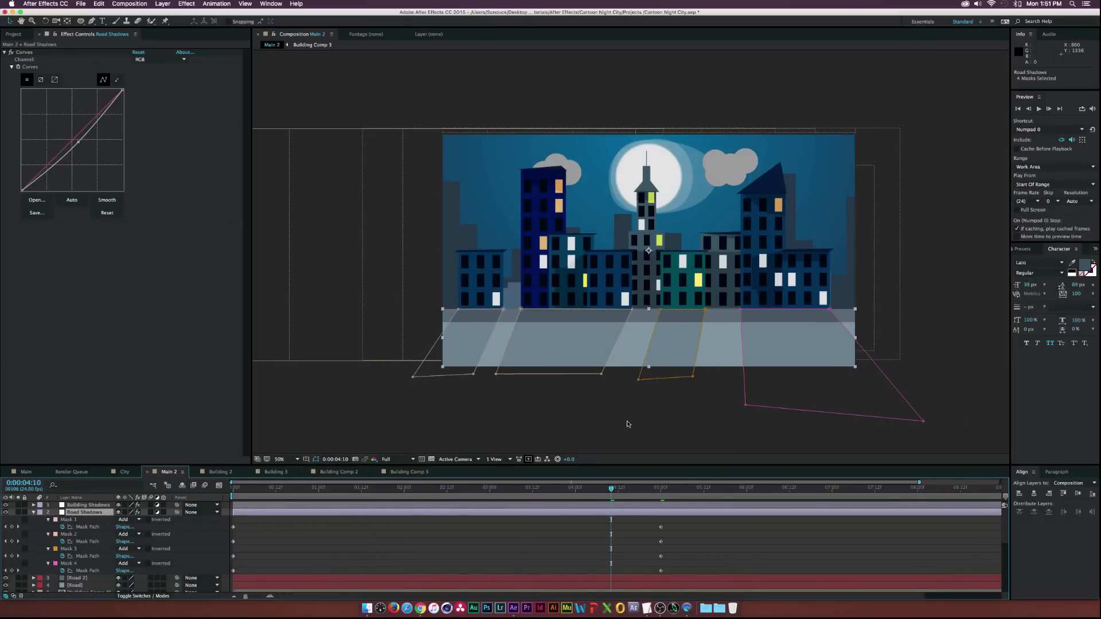
{"action": "left_click", "coordinate": [628, 424]}
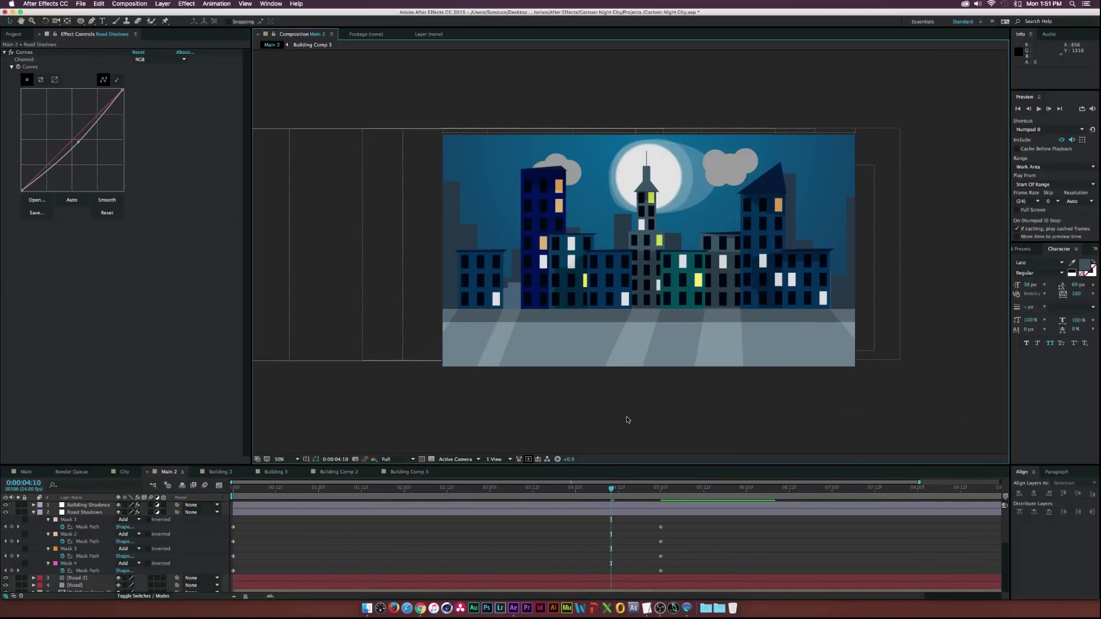
Collapse the Road Shadows layer's properties and enable its motion blur
{"action": "left_click", "coordinate": [33, 512]}
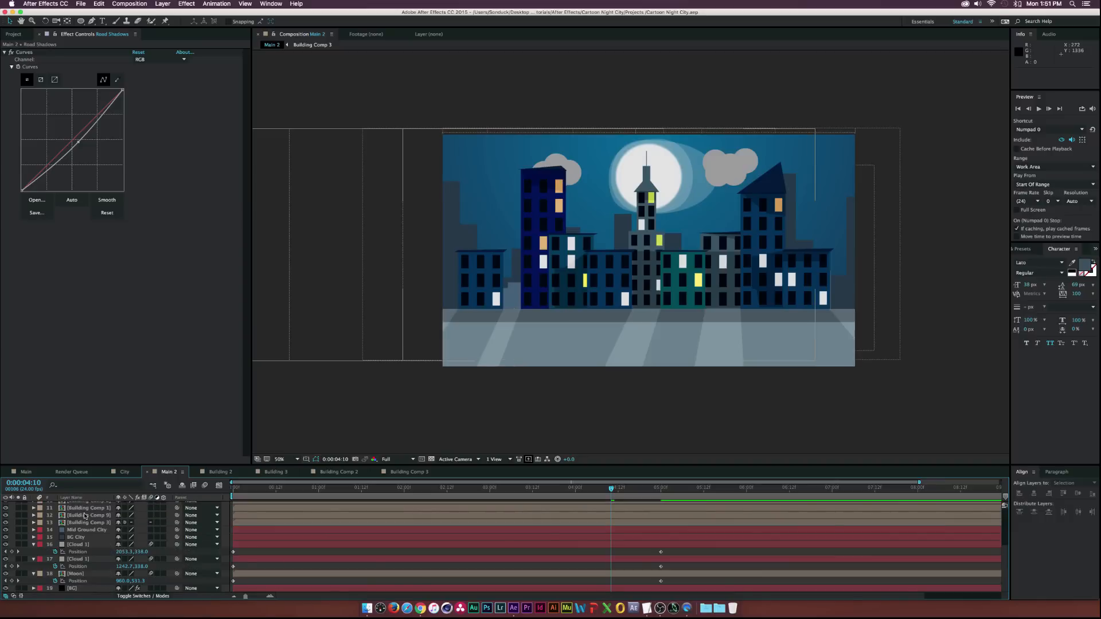
{"action": "left_click", "coordinate": [87, 505]}
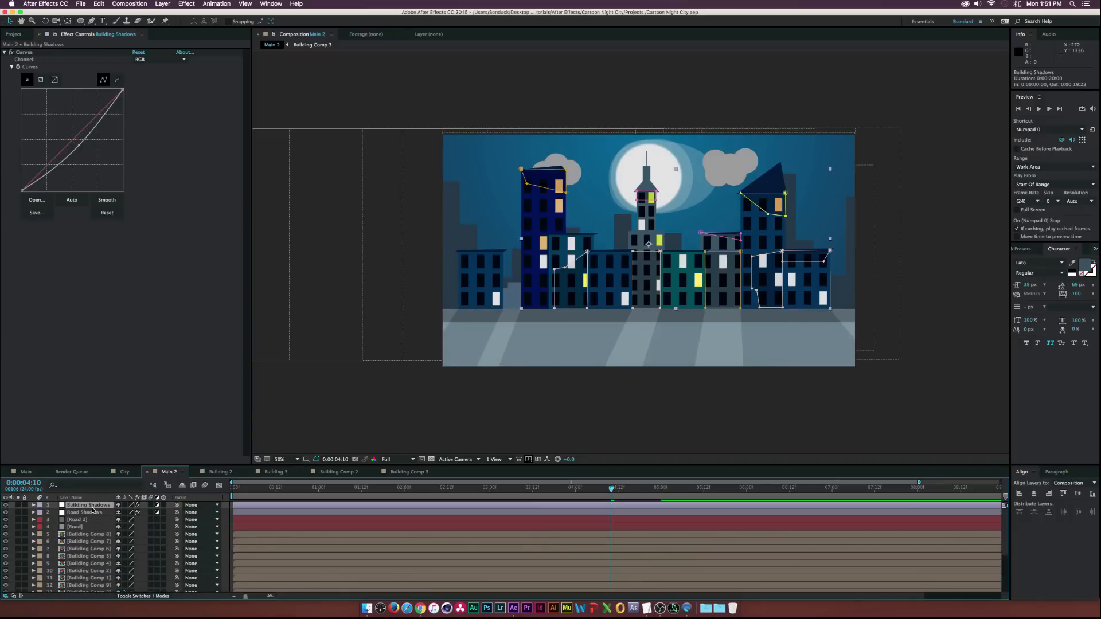
{"action": "key", "text": "super+shift+a"}
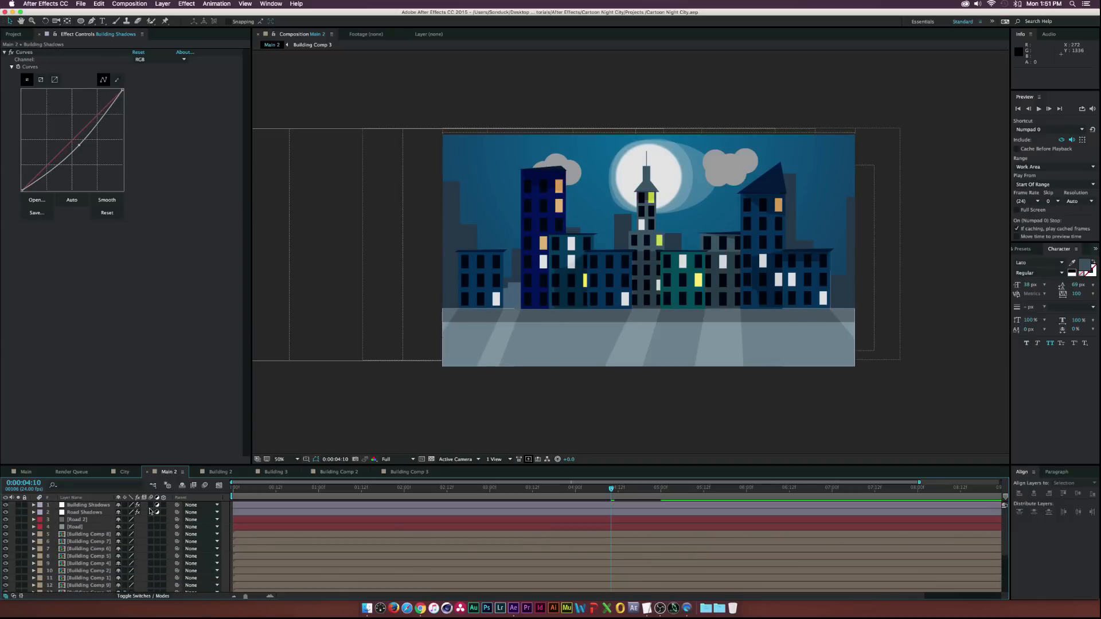
{"action": "left_click", "coordinate": [151, 512]}
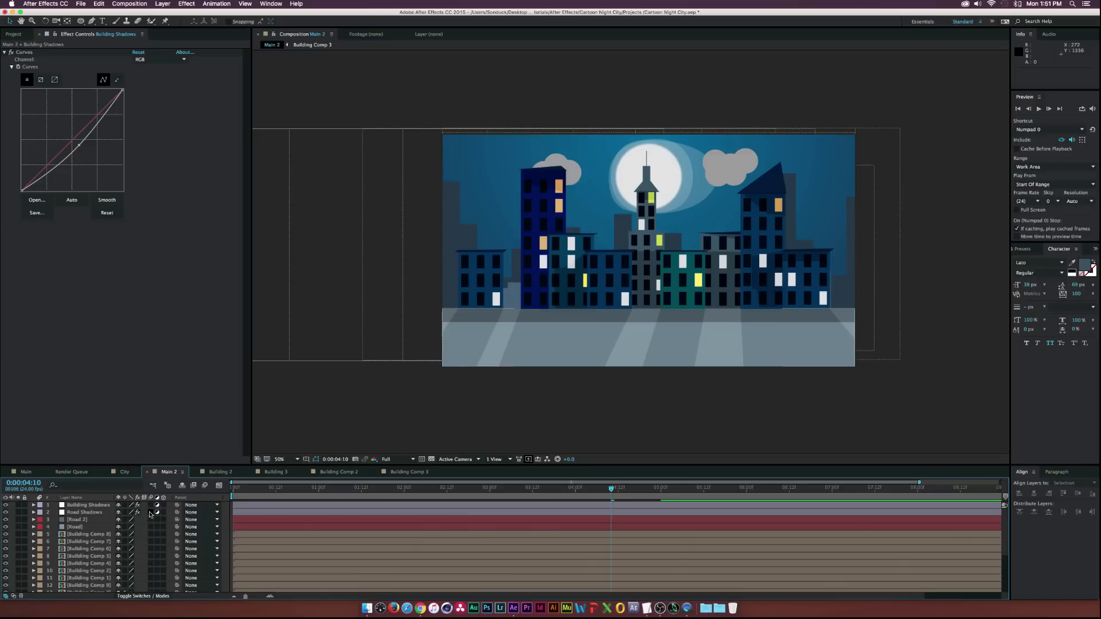
Pre-compose all layers of Main 2, from Building Shadows down to BG, into a new composition named City
{"action": "left_click", "coordinate": [85, 505]}
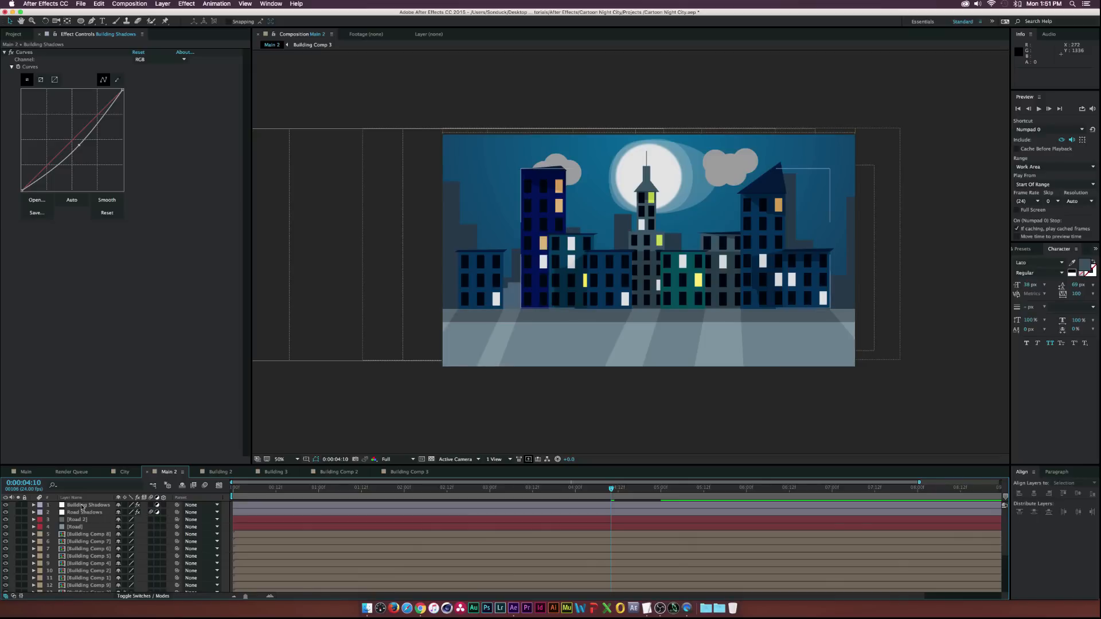
{"action": "scroll", "coordinate": [85, 520], "scroll_direction": "down", "scroll_amount": 10}
{"action": "left_click", "coordinate": [78, 588], "text": "shift"}
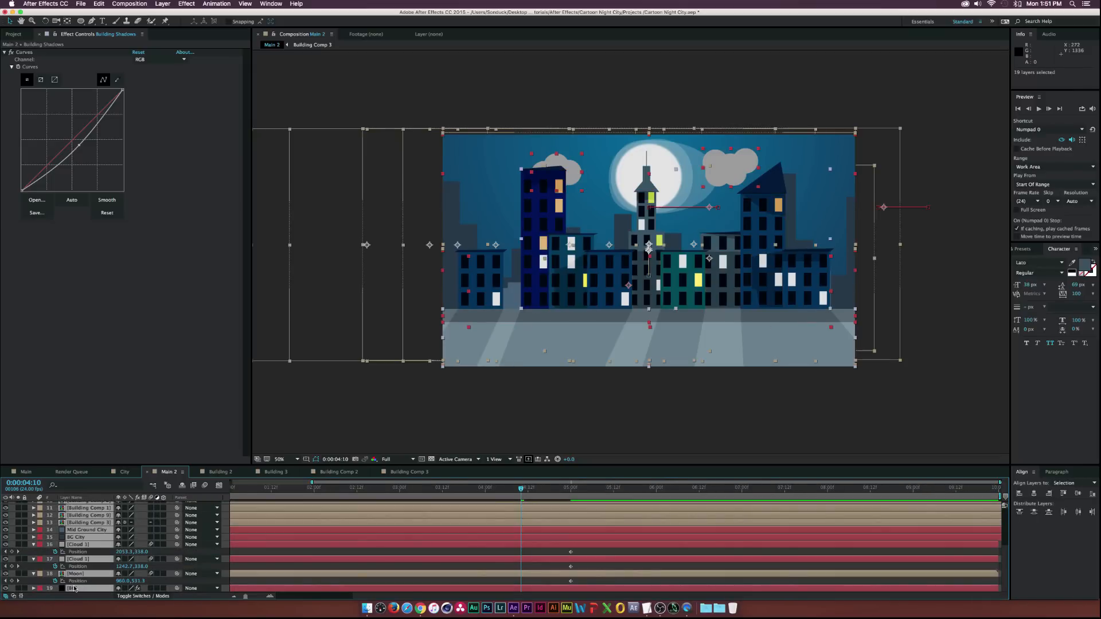
{"action": "key", "text": "super+shift+c"}
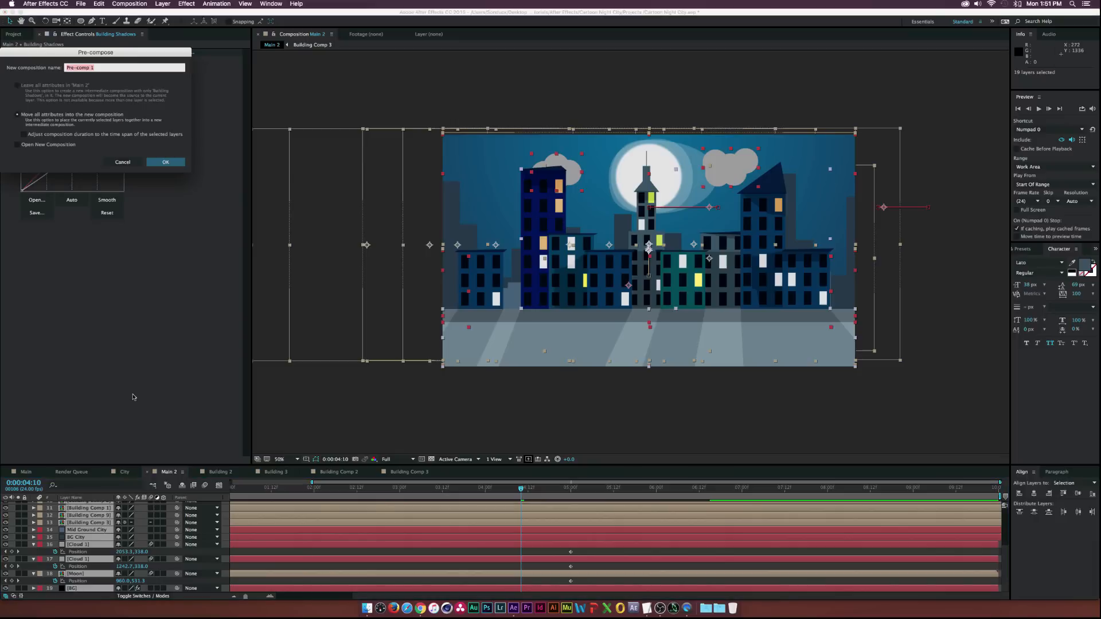
{"action": "type", "text": "City"}
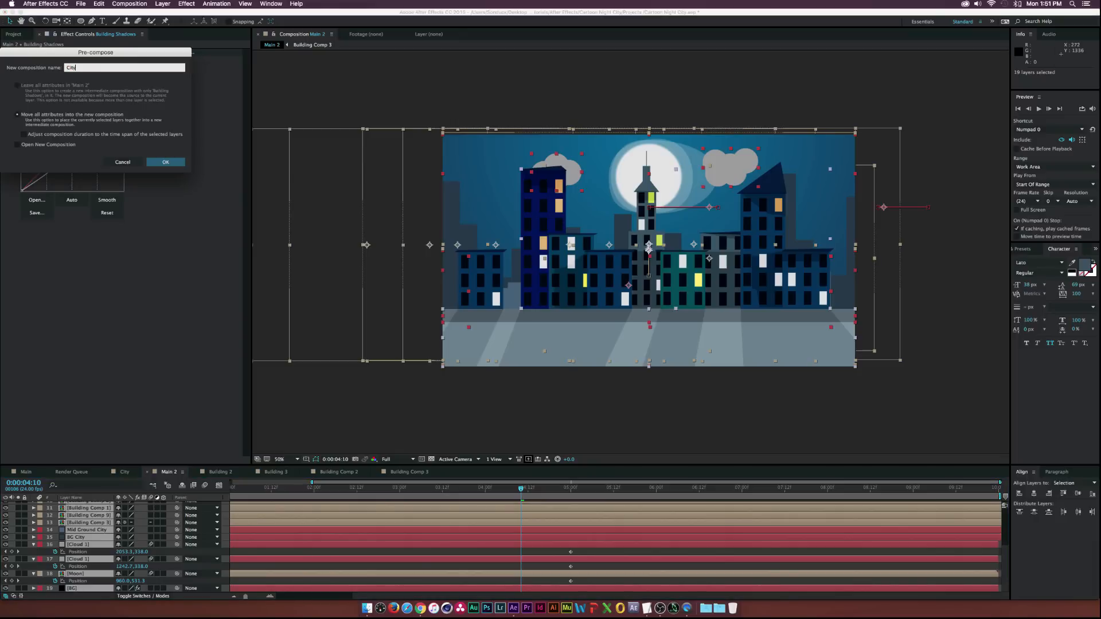
{"action": "key", "text": "Return"}
Set Position and Scale keyframes for the City layer at the start of the timeline
{"action": "key", "text": "Home"}
{"action": "key", "text": "p"}
{"action": "key", "text": "shift+s"}
{"action": "left_click", "coordinate": [55, 513]}
{"action": "left_click", "coordinate": [55, 520]}
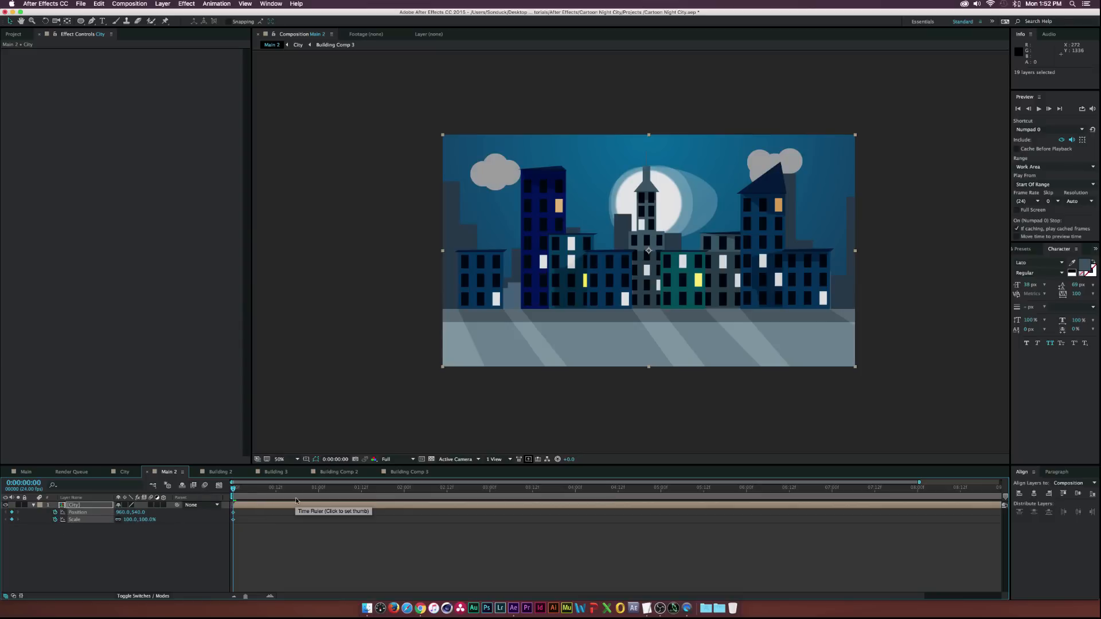
At 5 seconds, scale the City layer to 117% and set its position to 960, 629
{"action": "left_click", "coordinate": [661, 489]}
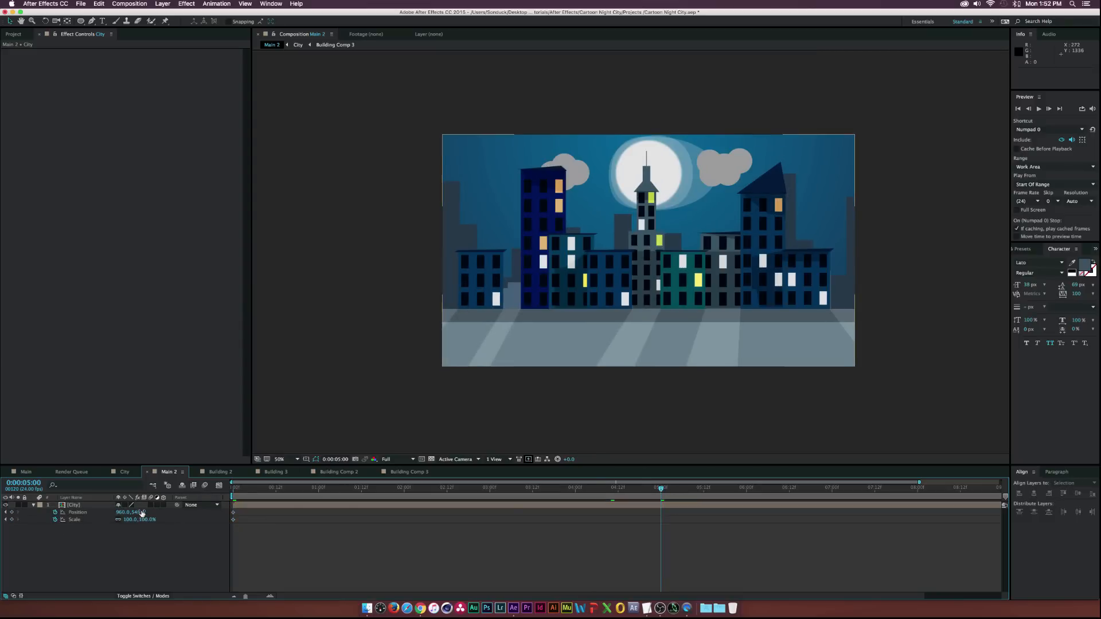
{"action": "left_click_drag", "start_coordinate": [139, 520], "coordinate": [176, 514]}
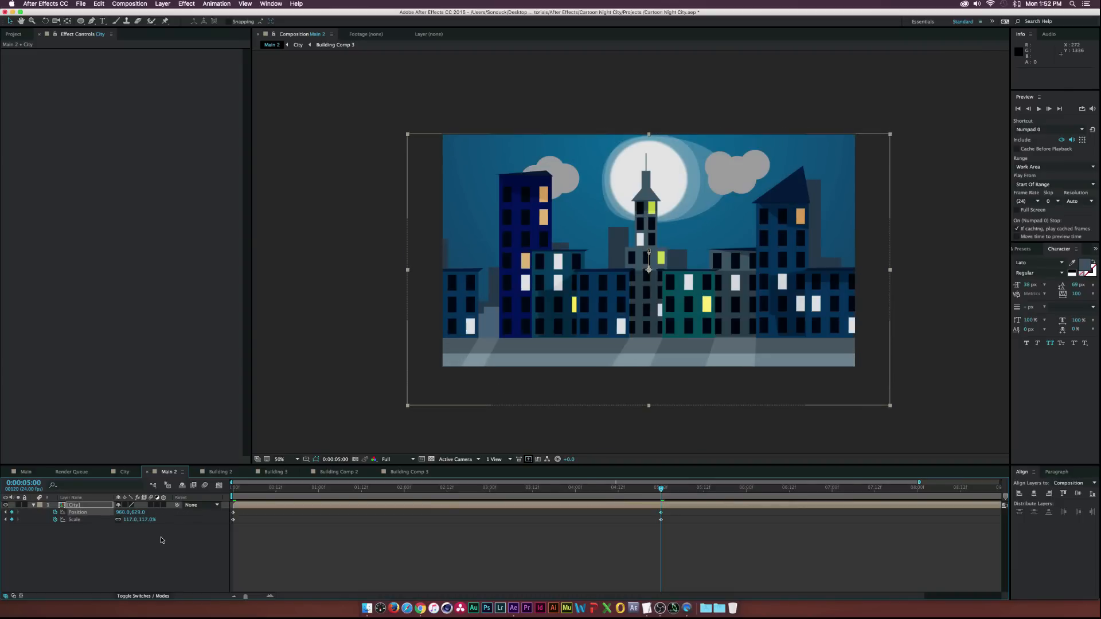
{"action": "left_click", "coordinate": [149, 551]}
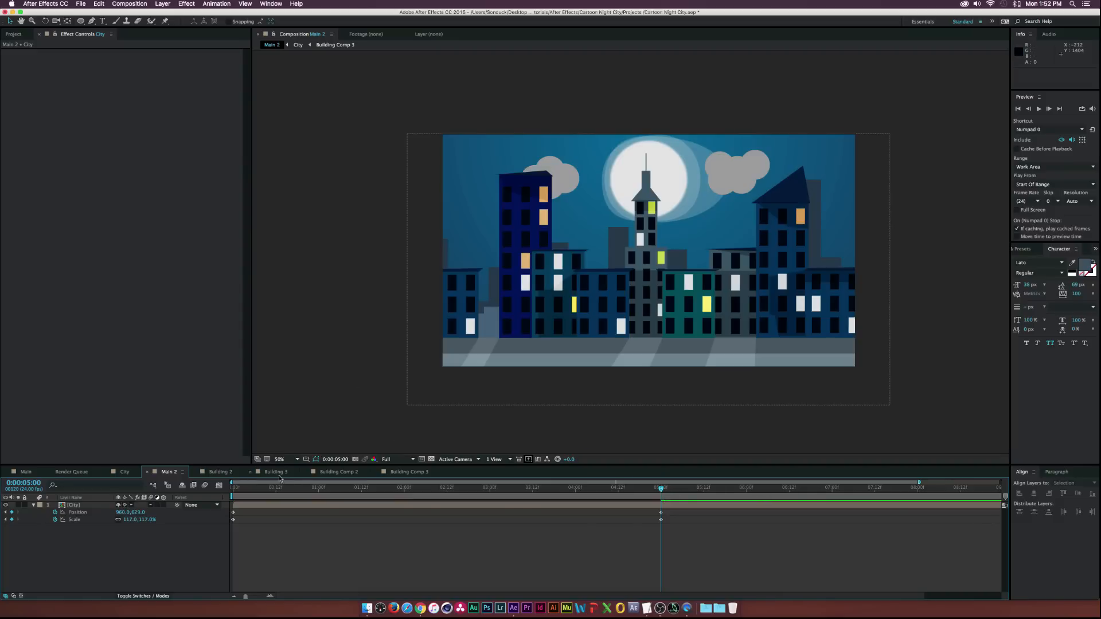
Try a much larger scale for the City layer at 5 seconds, undo it, and scrub the timeline to review the zoom
{"action": "left_click_drag", "start_coordinate": [131, 520], "coordinate": [194, 520]}
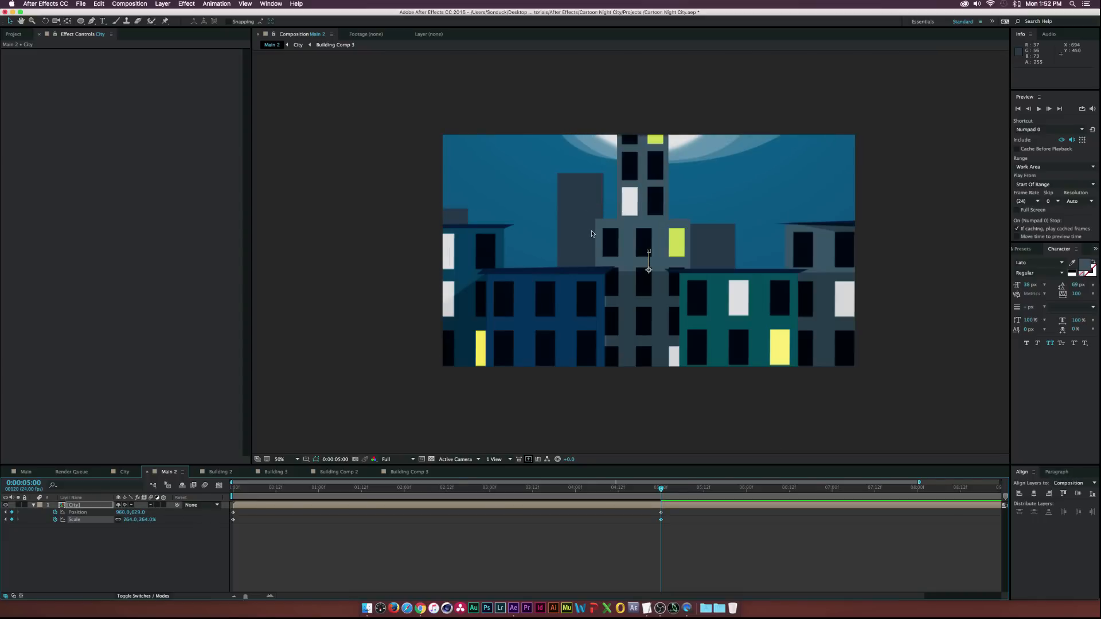
{"action": "key", "text": "super+z"}
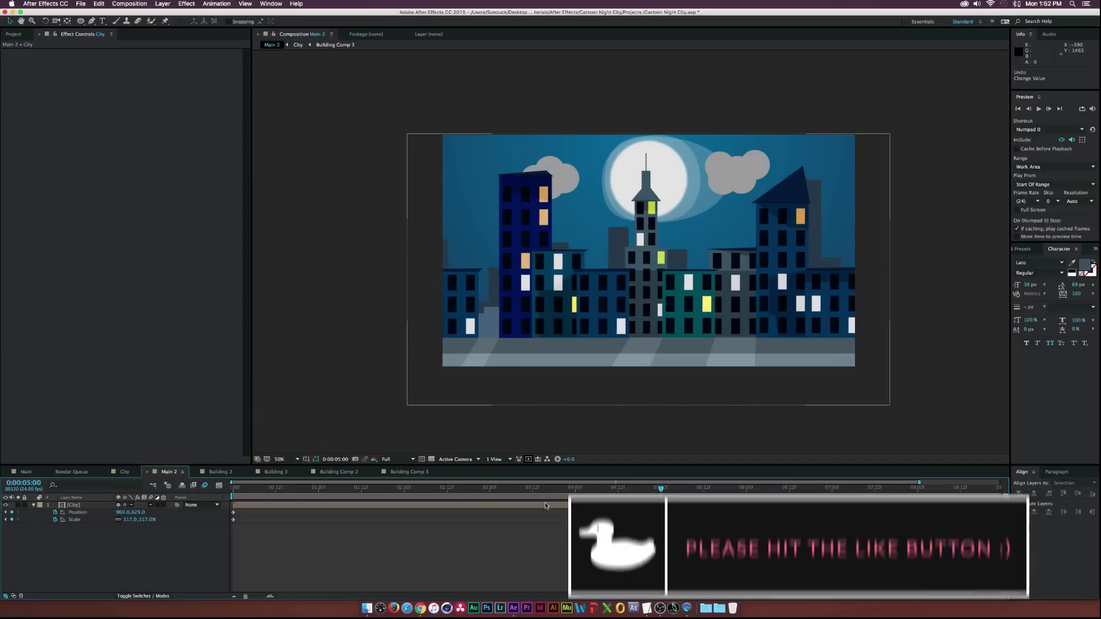
{"action": "left_click_drag", "start_coordinate": [402, 488], "coordinate": [662, 488]}
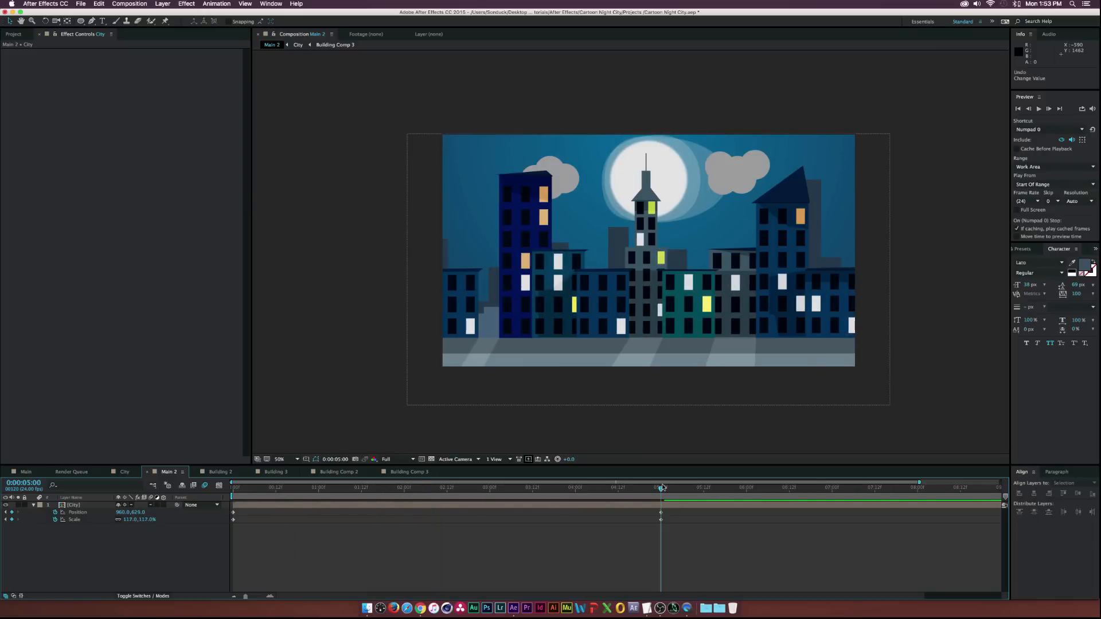